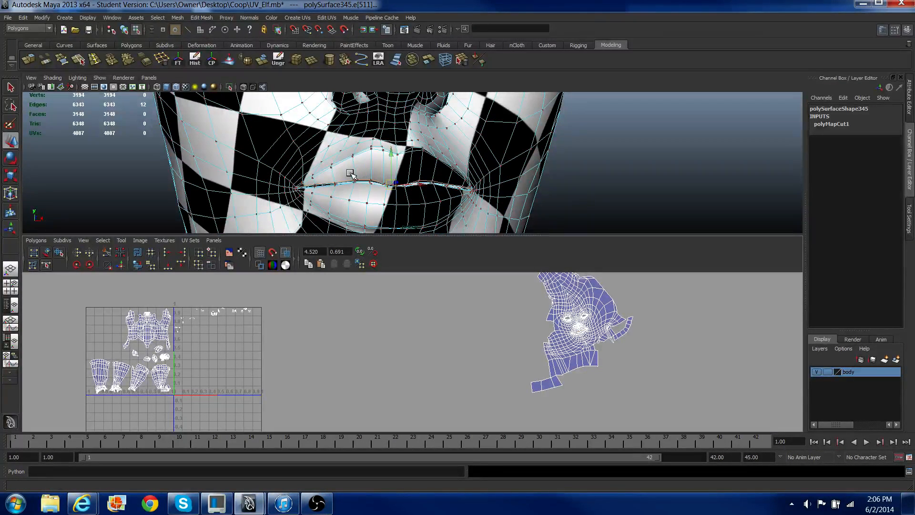
Step: Examine the mouth area on the 3D head and in the head's UV shell
scroll(346, 171, down, 3)
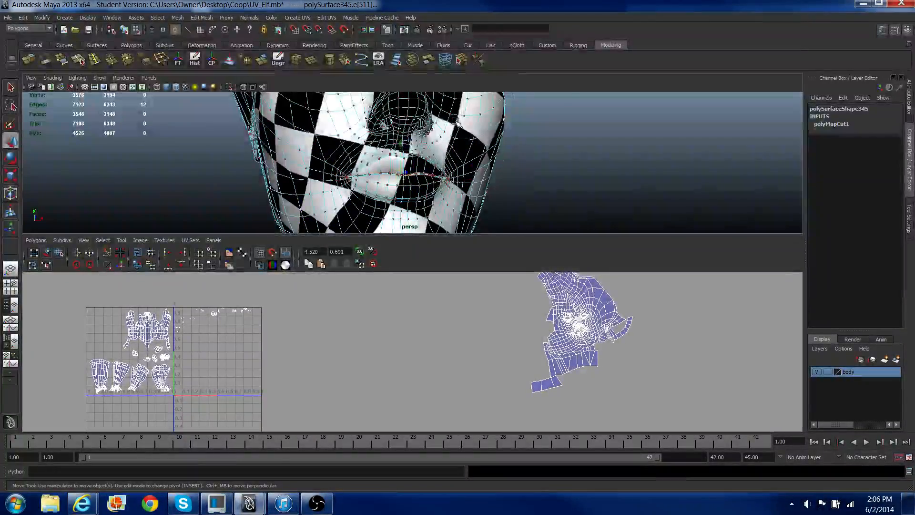
alt+drag(463, 128, 427, 64)
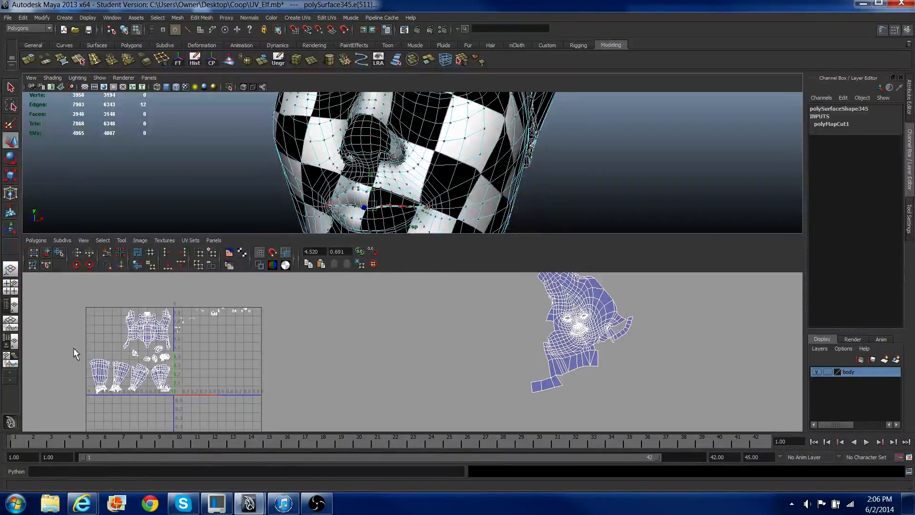
scroll(537, 370, up, 5)
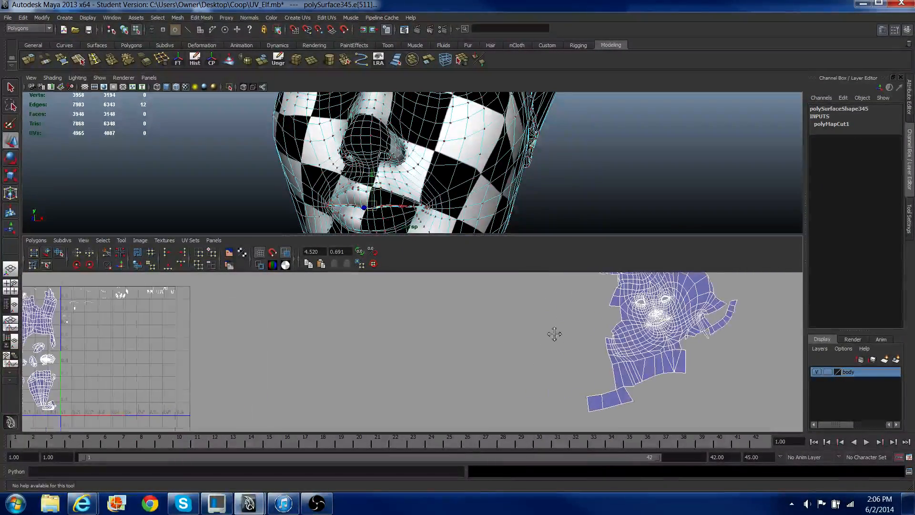
alt+middle_drag(553, 333, 368, 357)
scroll(367, 357, up, 4)
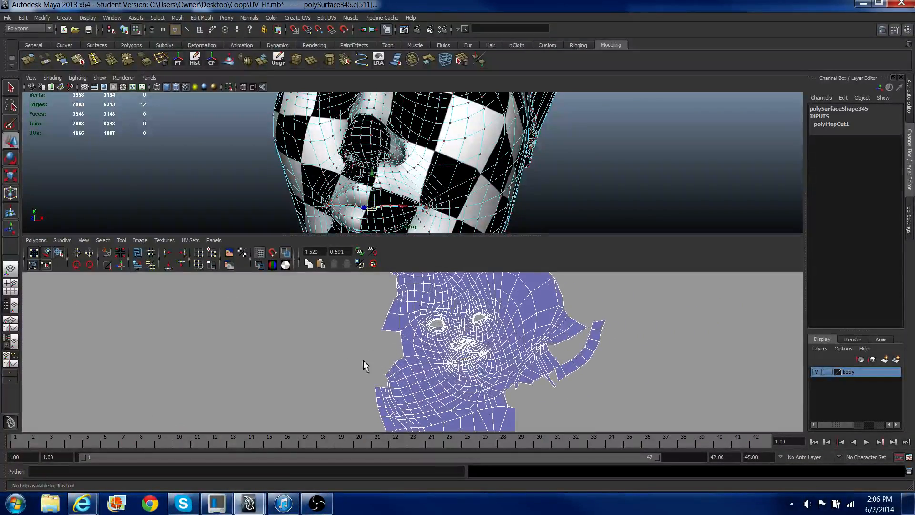
scroll(360, 361, down, 3)
alt+middle_drag(205, 372, 415, 379)
scroll(565, 333, down, 5)
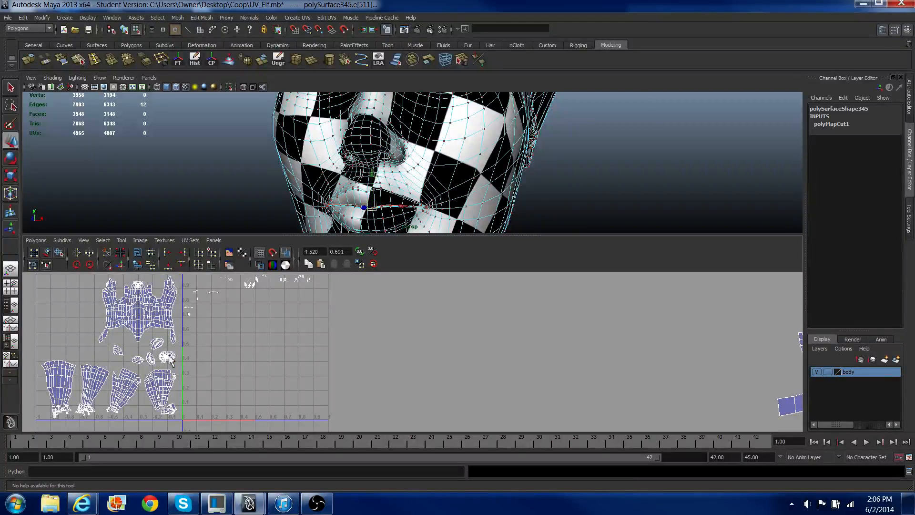
alt+middle_drag(630, 346, 245, 365)
scroll(382, 337, up, 2)
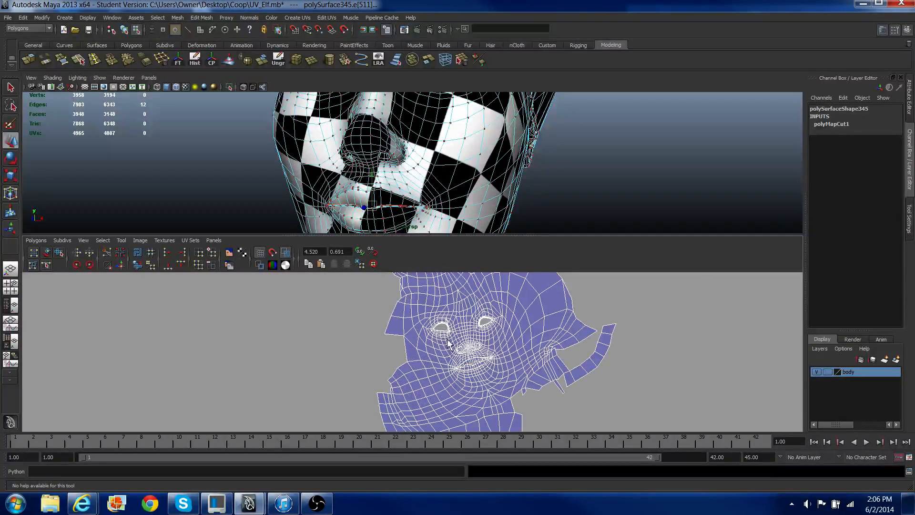
scroll(448, 342, up, 4)
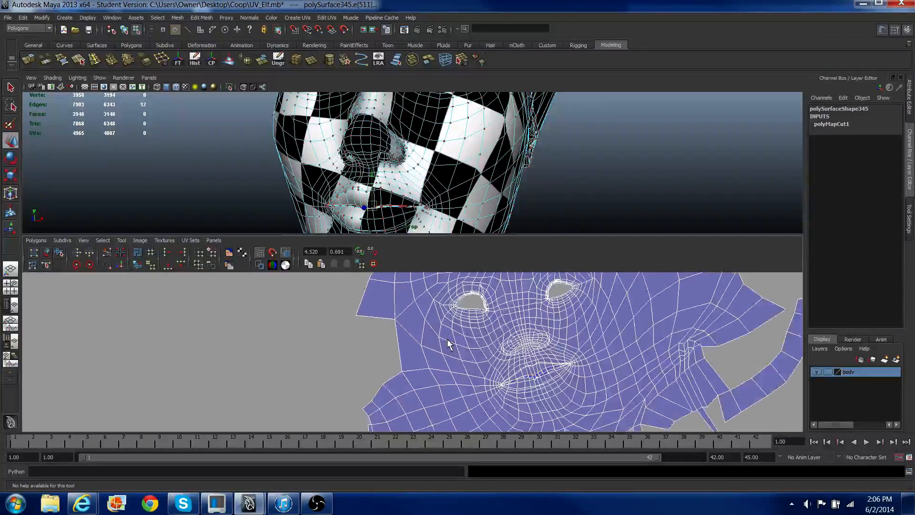
alt+middle_drag(497, 331, 402, 344)
scroll(444, 387, up, 4)
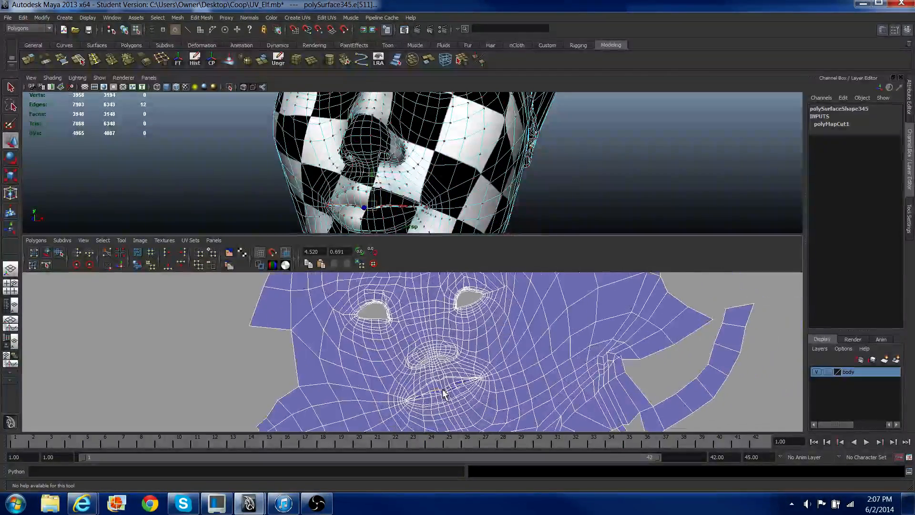
alt+middle_drag(446, 393, 406, 371)
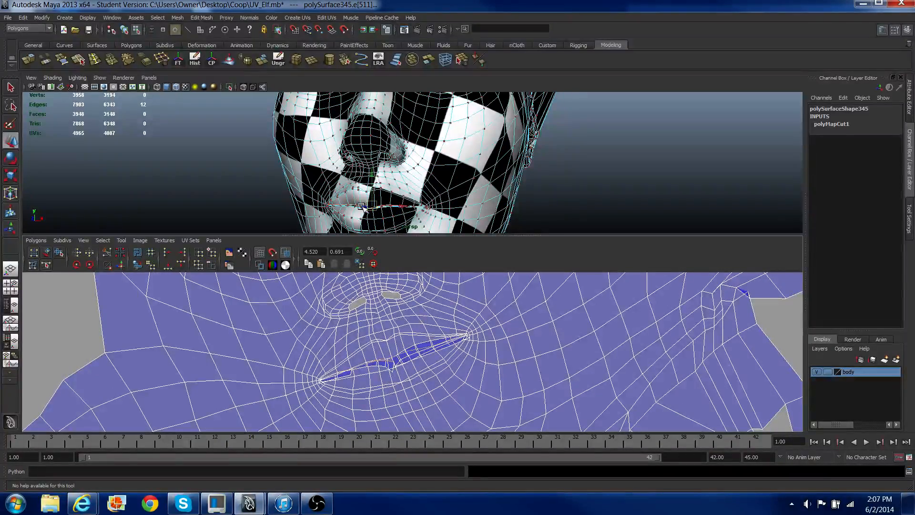
Step: Cut the UVs along the selected edge loop inside the lips
alt+drag(363, 207, 440, 177)
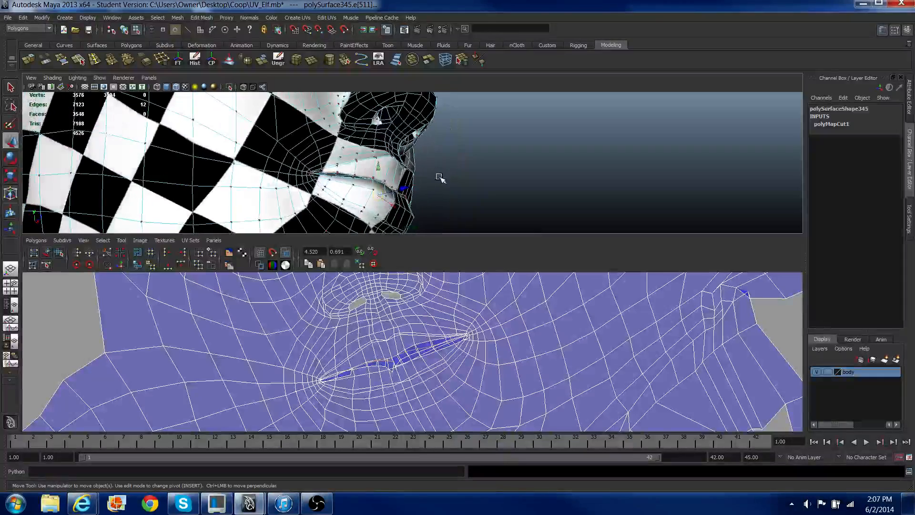
scroll(440, 177, up, 4)
alt+middle_drag(360, 197, 428, 167)
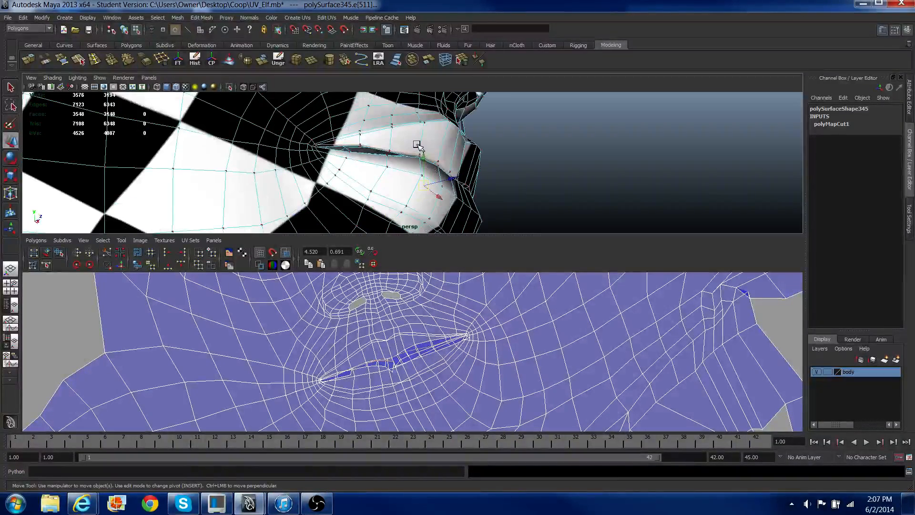
alt+drag(416, 145, 409, 169)
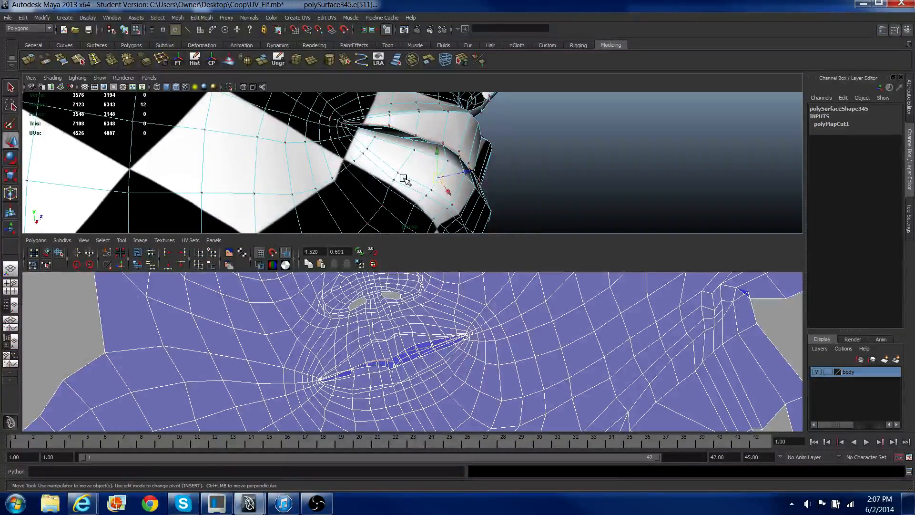
scroll(472, 369, down, 2)
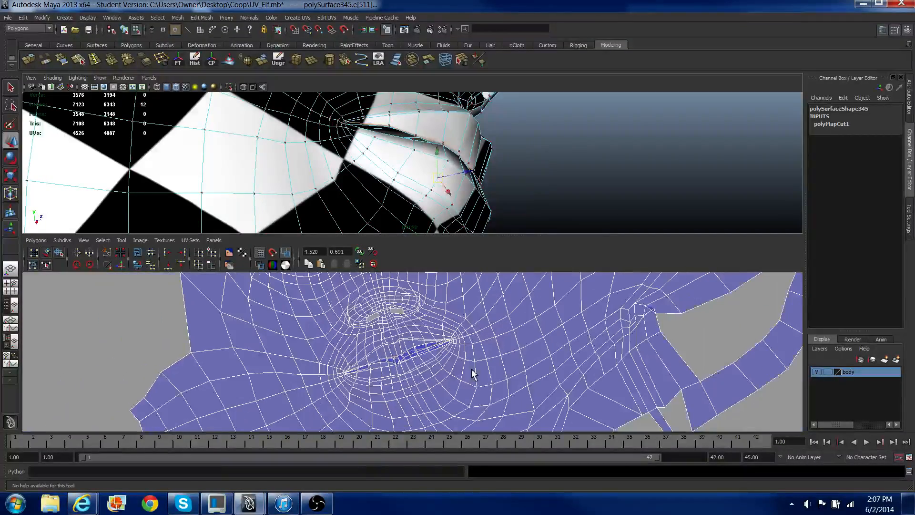
scroll(446, 364, down, 3)
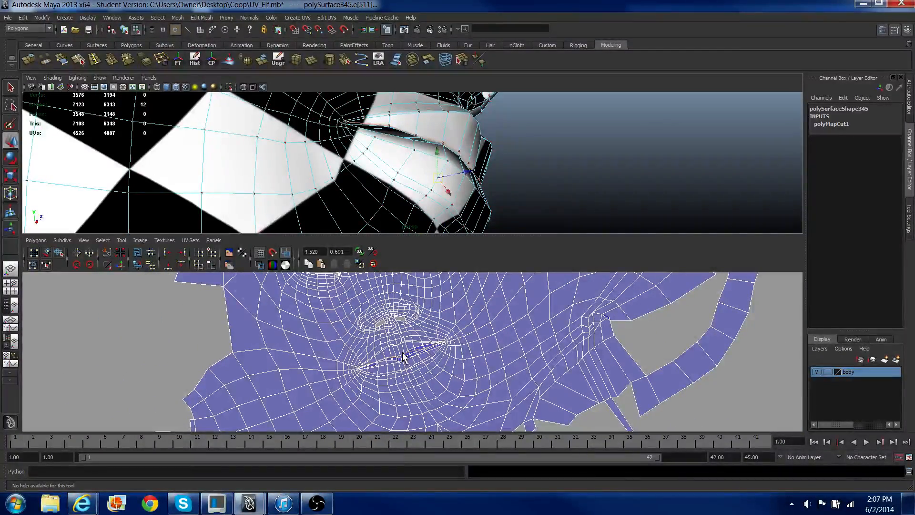
scroll(403, 357, up, 5)
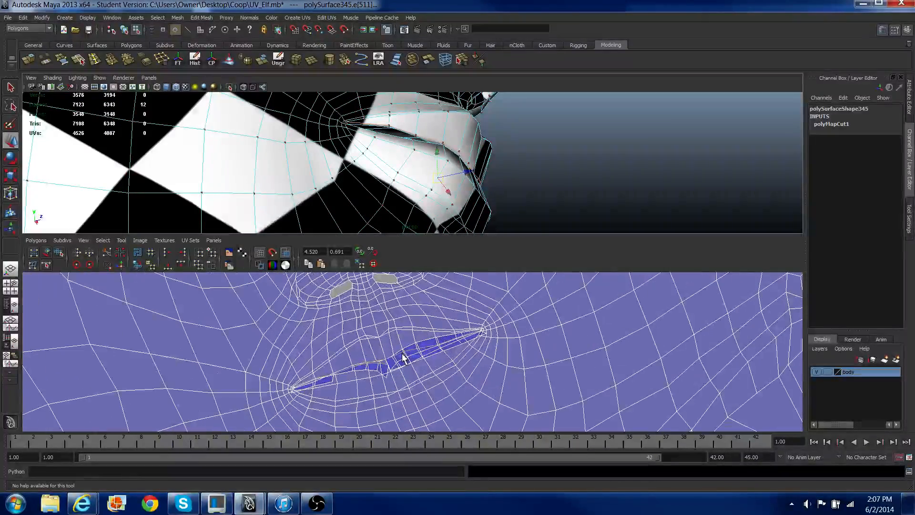
alt+drag(444, 189, 431, 157)
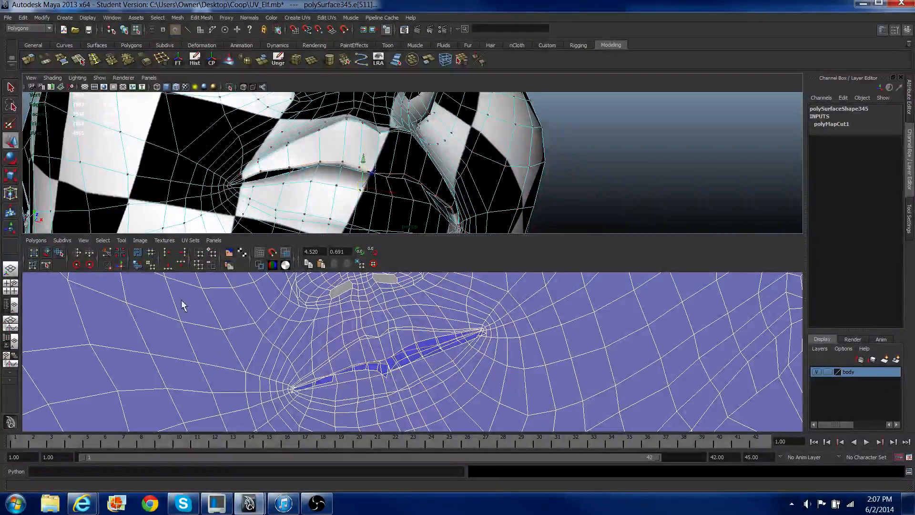
click(109, 255)
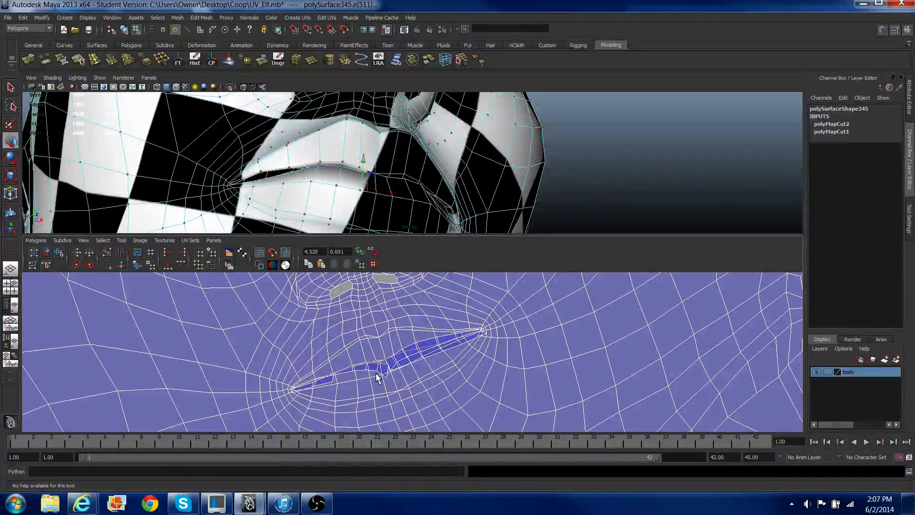
Step: Select the whole inner-mouth UV shell and move it off the face into the empty UV space beside the head shell
right_drag(387, 375, 416, 376)
click(386, 379)
drag(391, 377, 392, 371)
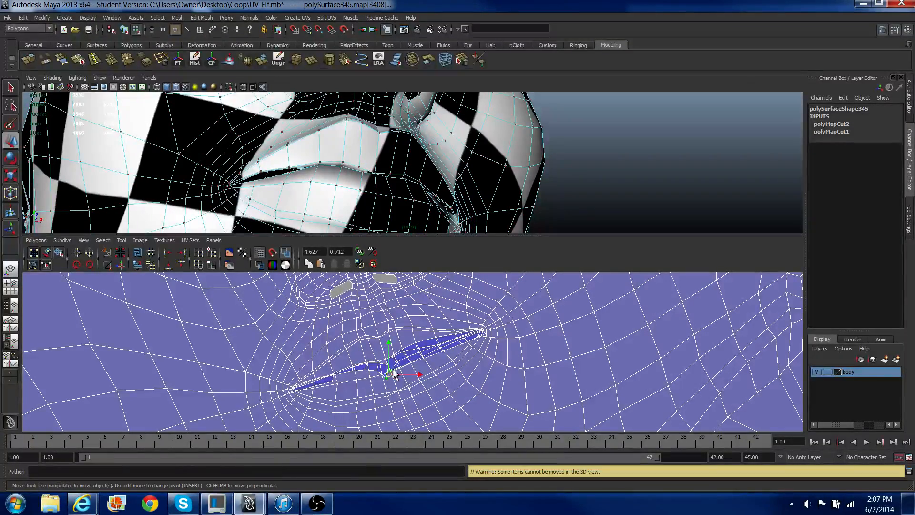
ctrl+right_drag(390, 369, 417, 358)
scroll(397, 368, down, 5)
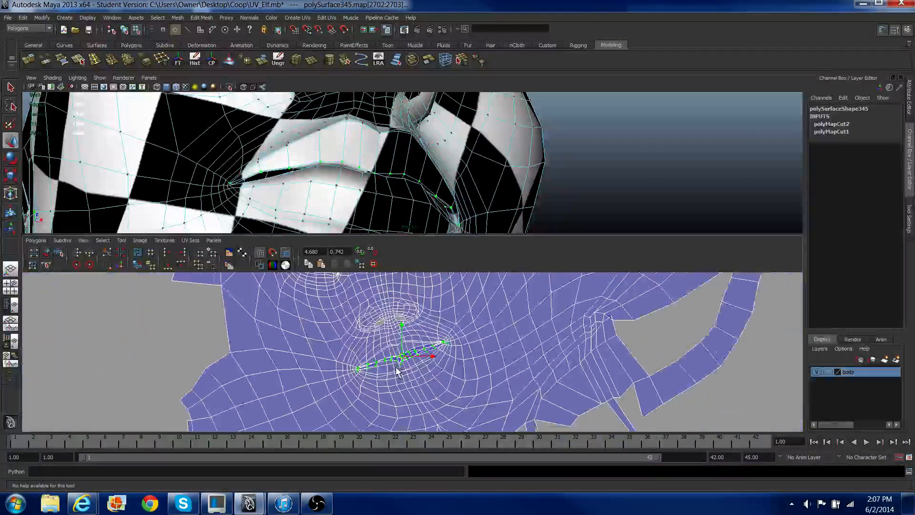
scroll(396, 366, down, 1)
drag(403, 358, 120, 369)
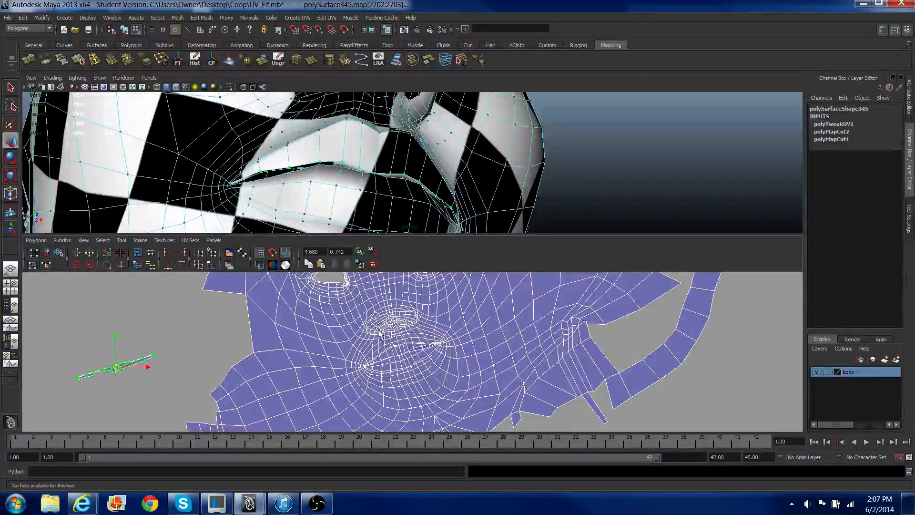
Step: Select the UVs surrounding the mouth opening on the face shell and unfold them
scroll(380, 333, up, 10)
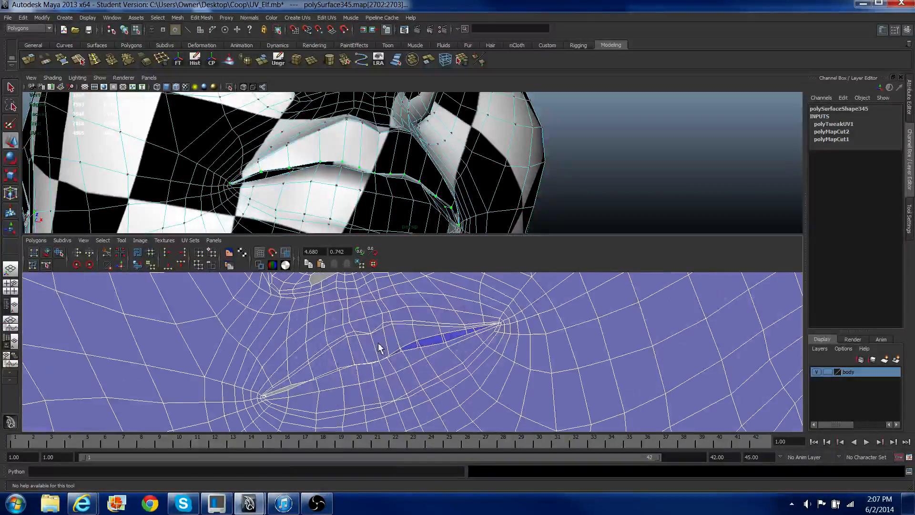
right_drag(377, 347, 394, 346)
scroll(372, 341, down, 2)
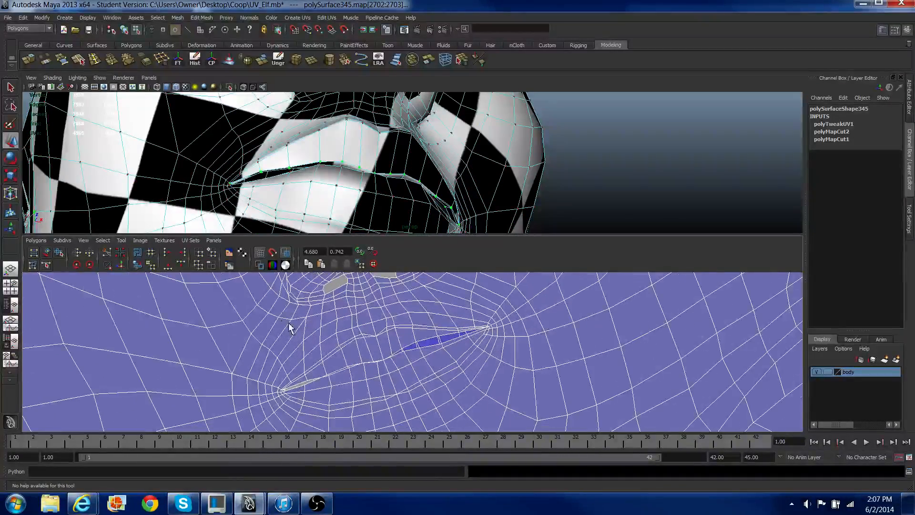
drag(426, 376, 518, 420)
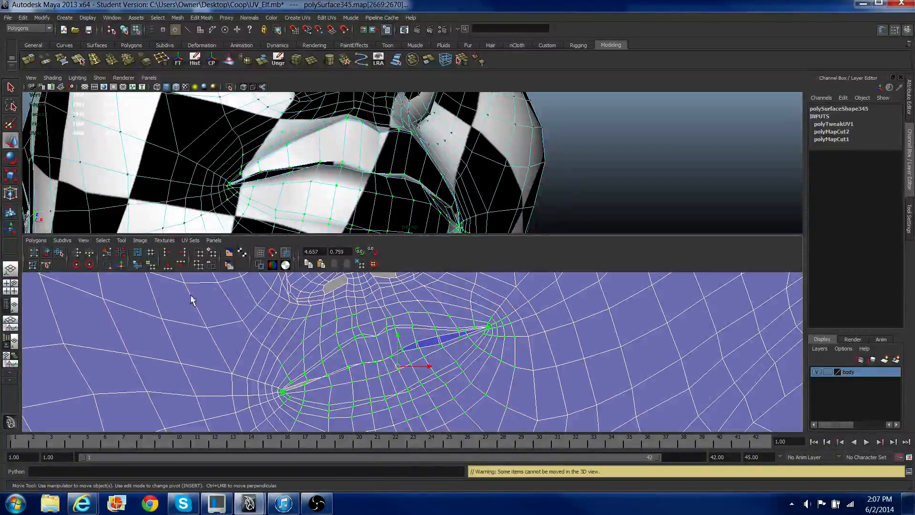
click(154, 270)
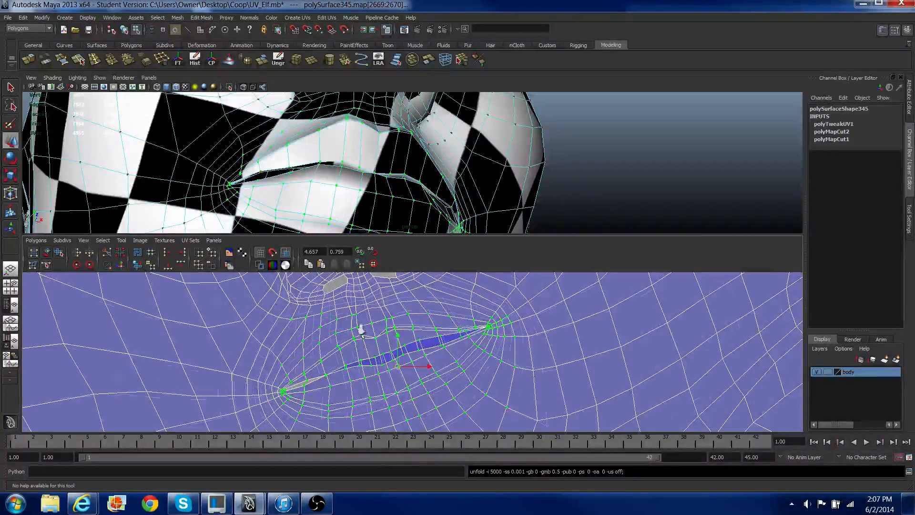
Step: Select the row of UVs along the lower lip's inner edge, from one side of the mouth toward the other corner
click(361, 359)
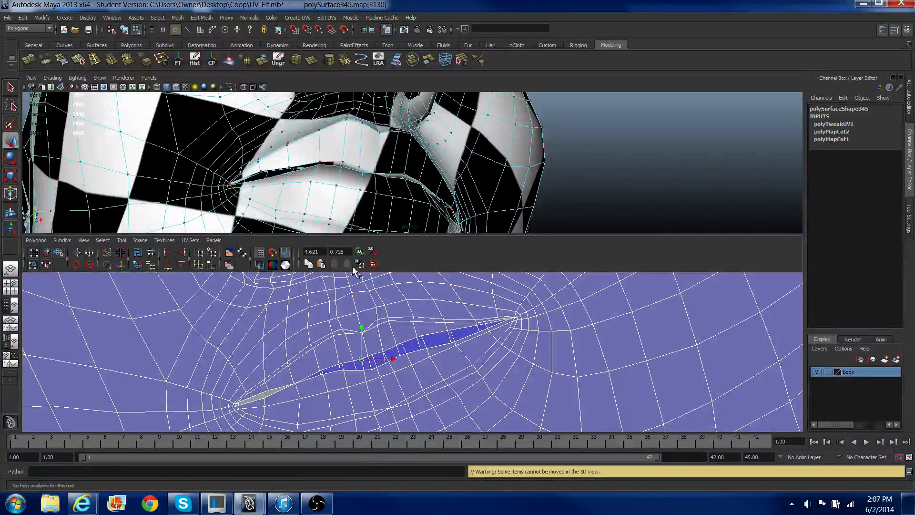
click(345, 363)
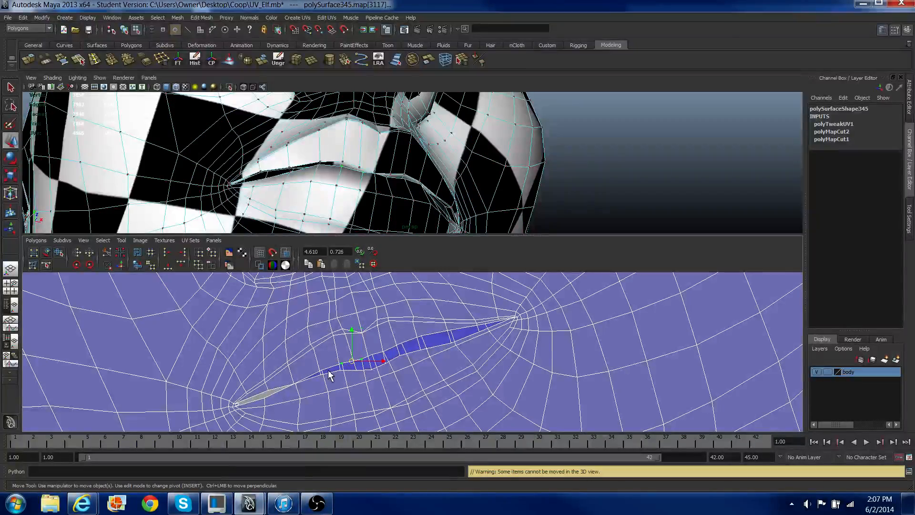
click(324, 370)
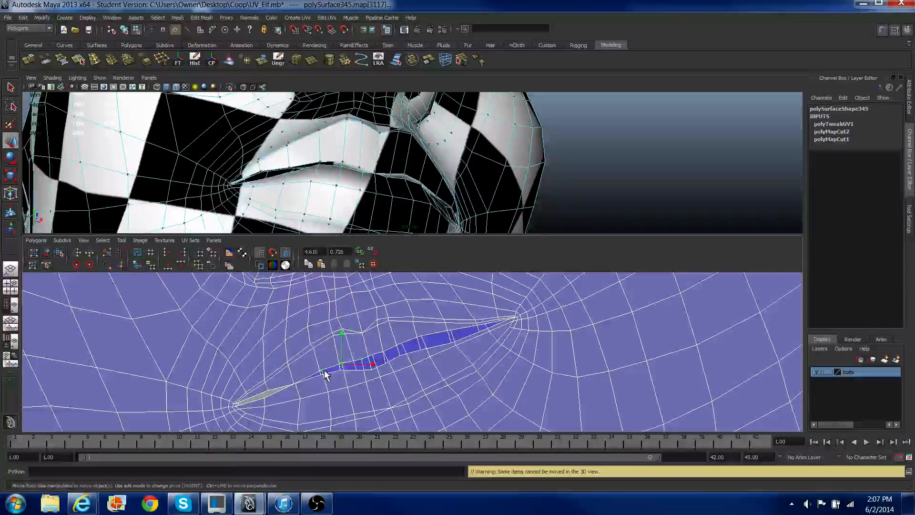
shift+click(374, 354)
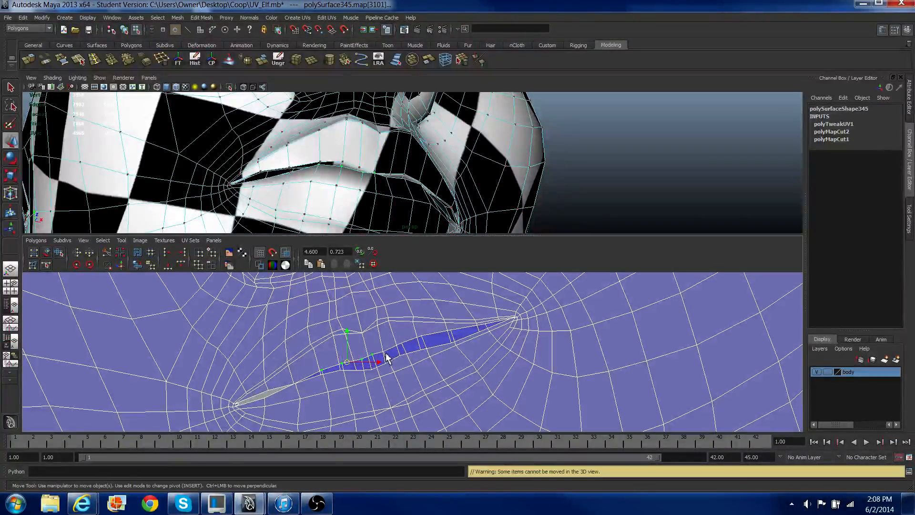
shift+click(387, 352)
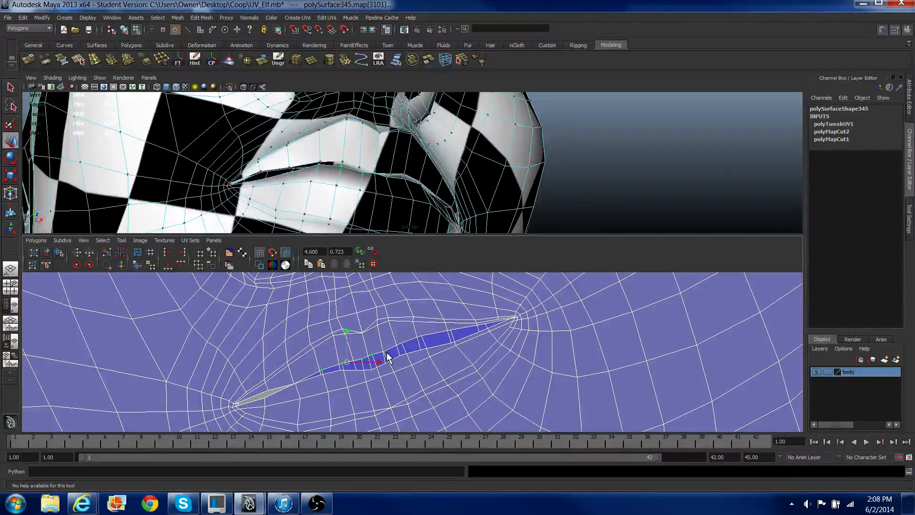
shift+click(384, 356)
shift+click(404, 344)
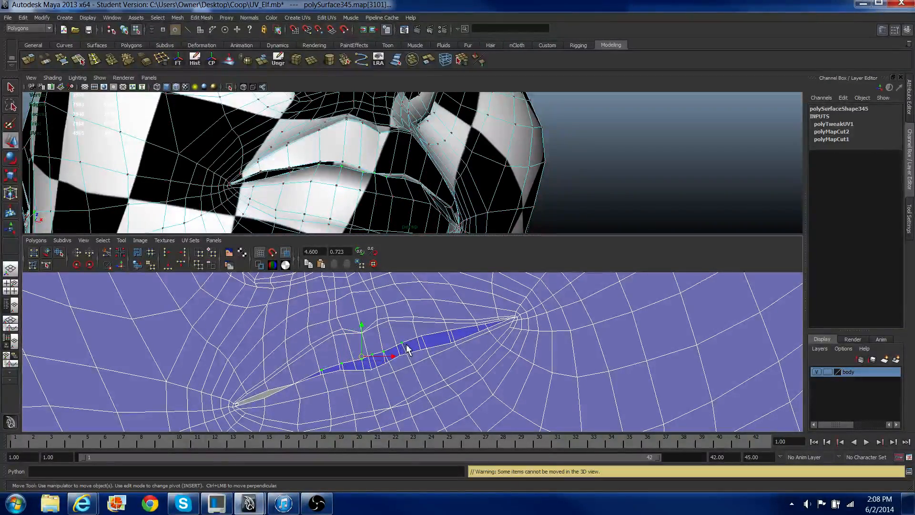
shift+click(427, 340)
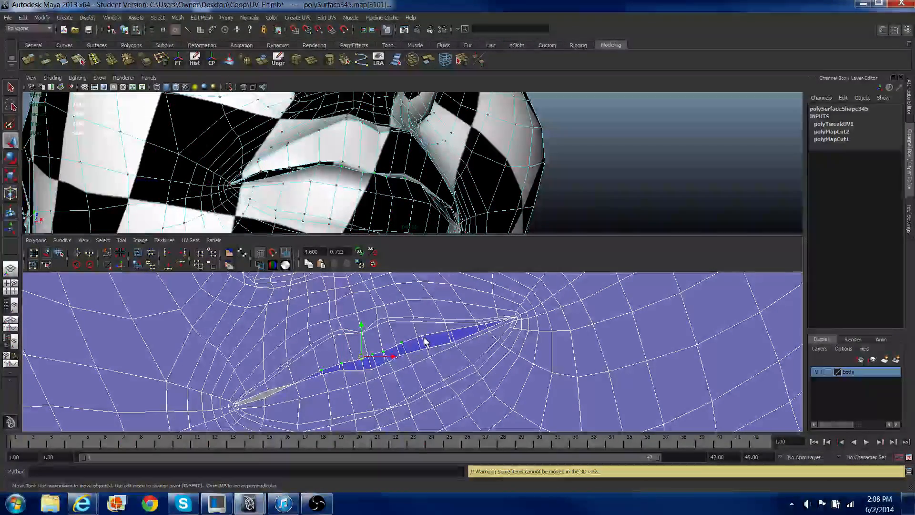
shift+click(454, 336)
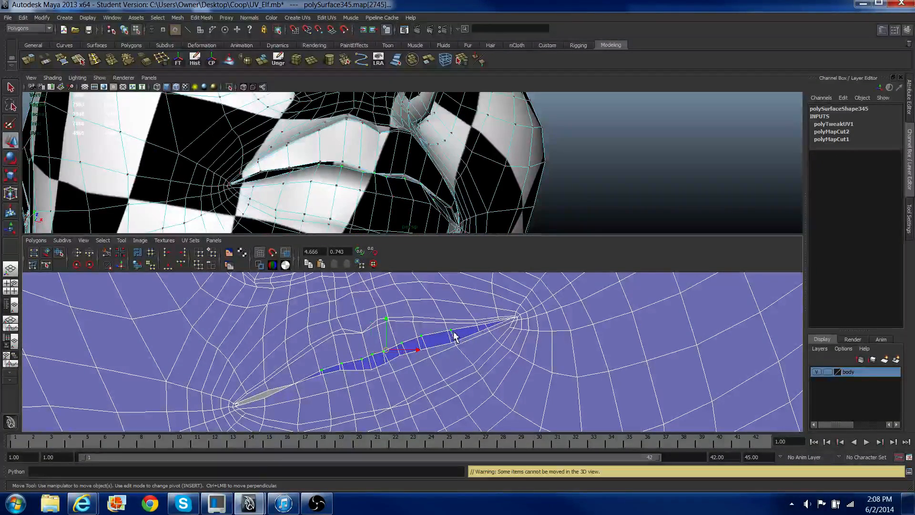
shift+click(488, 325)
Step: Grow the lower-lip UV selection by one row and move it down to open the gap between the lips
mouse_move(403, 324)
mouse_down()
mouse_move(403, 336)
mouse_move(408, 327)
mouse_up()
key(ctrl+z)
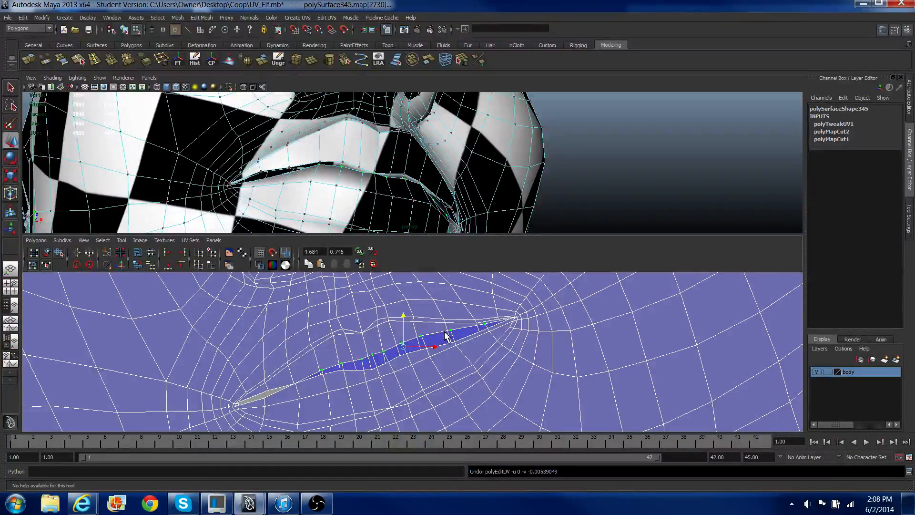
key(shift+period)
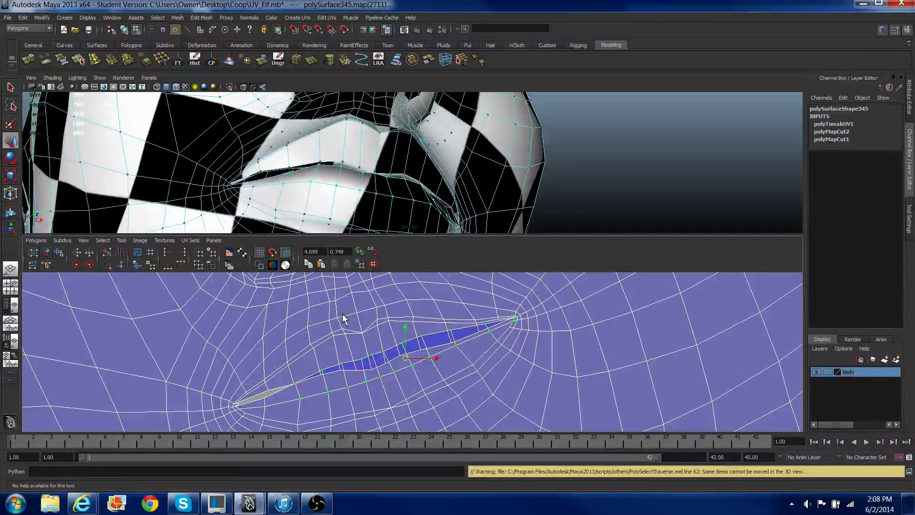
drag(404, 328, 414, 346)
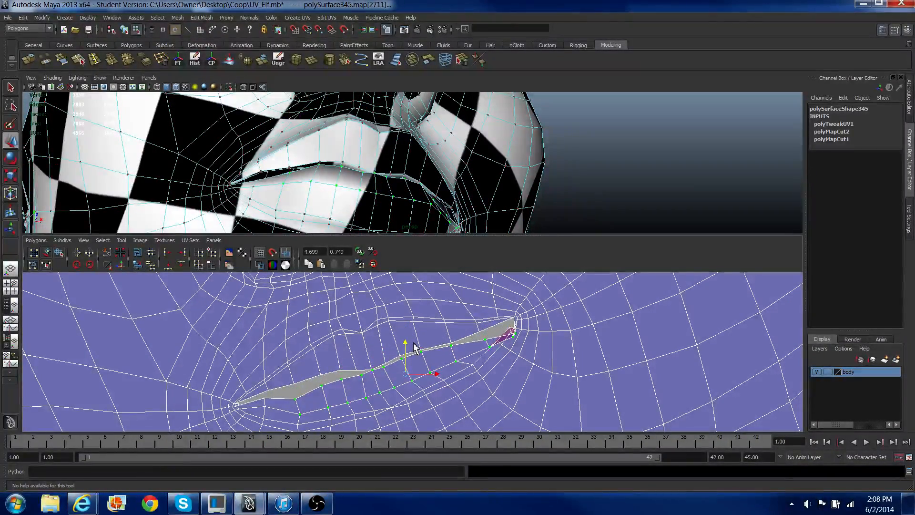
Step: Reduce the lower-lip selection to the few UVs near the upper mouth corner and move them to reduce the overlap
scroll(507, 327, up, 3)
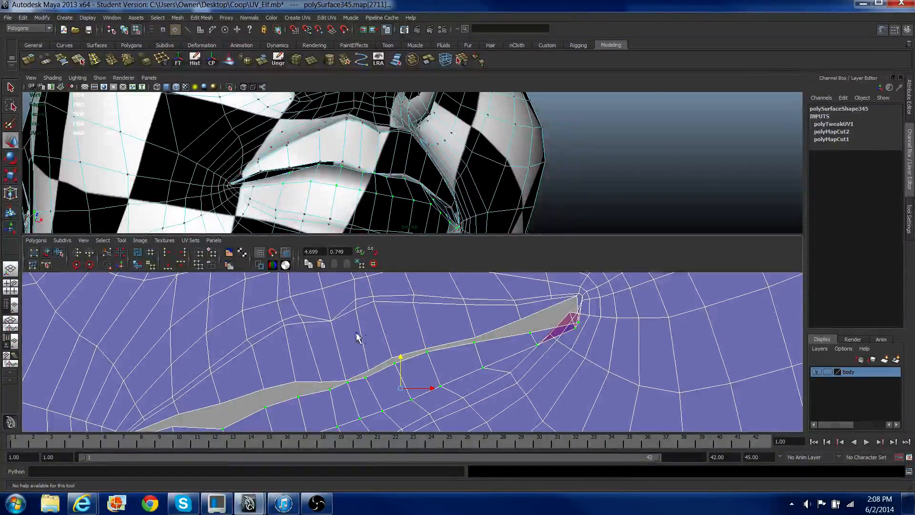
scroll(357, 337, down, 3)
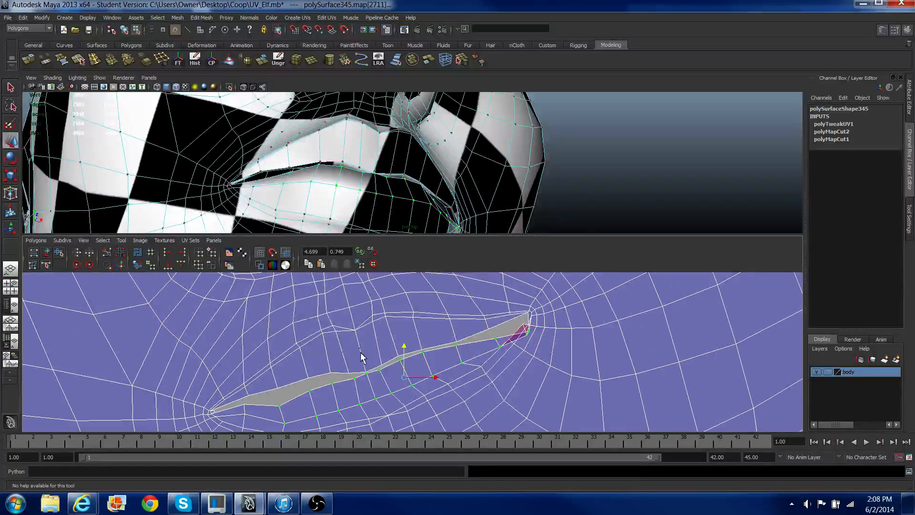
key(w)
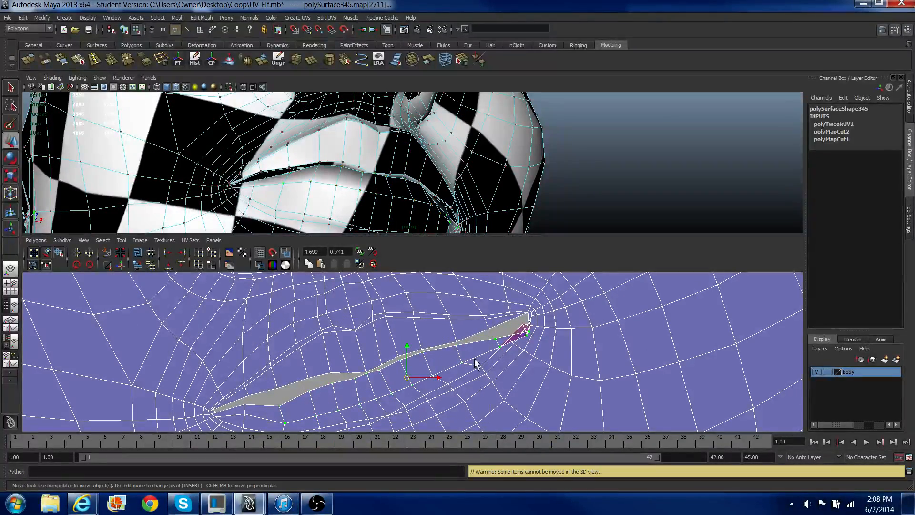
alt+right_drag(339, 379, 307, 379)
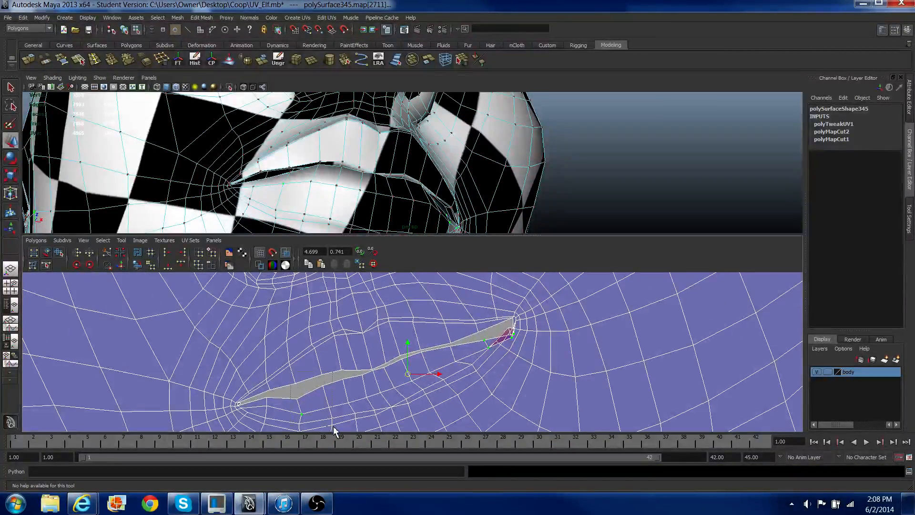
ctrl+drag(333, 426, 335, 428)
drag(498, 310, 490, 301)
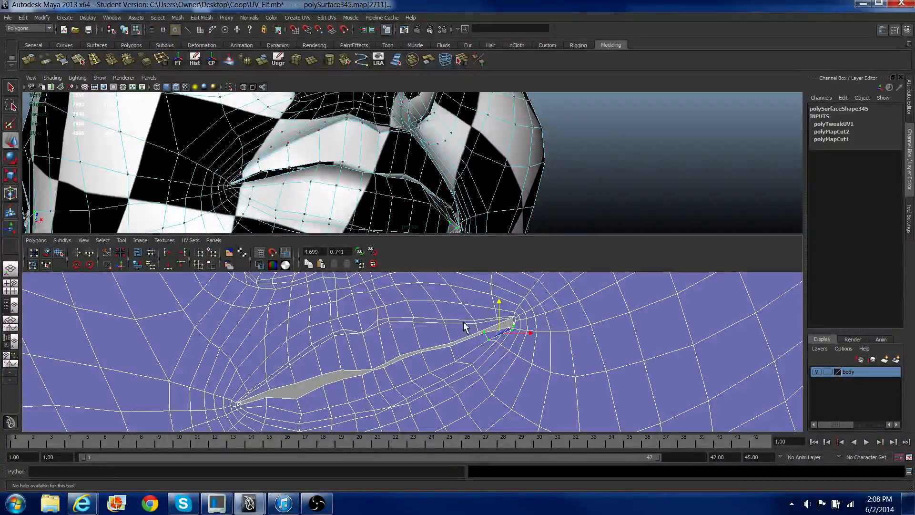
Step: Narrow the selection to the innermost mouth-corner UVs and move them up and slightly left into the corner of the lip opening
ctrl+drag(491, 341, 493, 342)
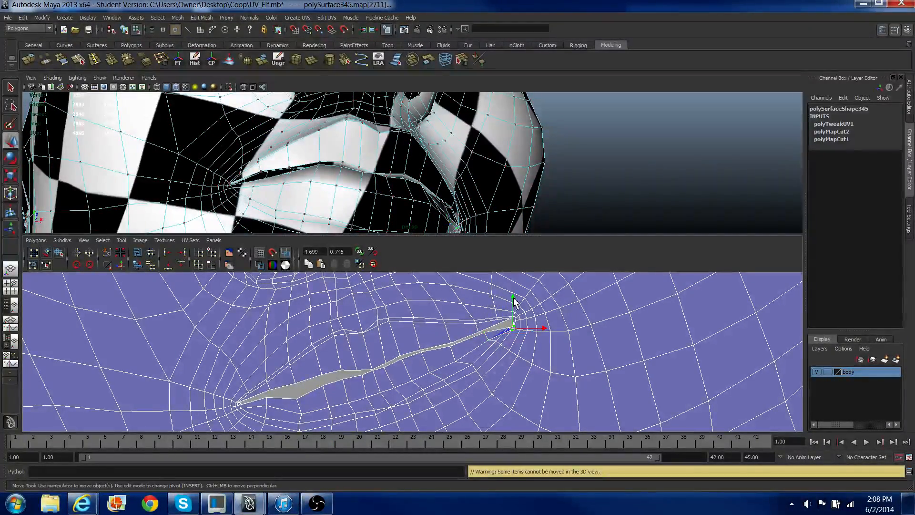
drag(514, 303, 505, 291)
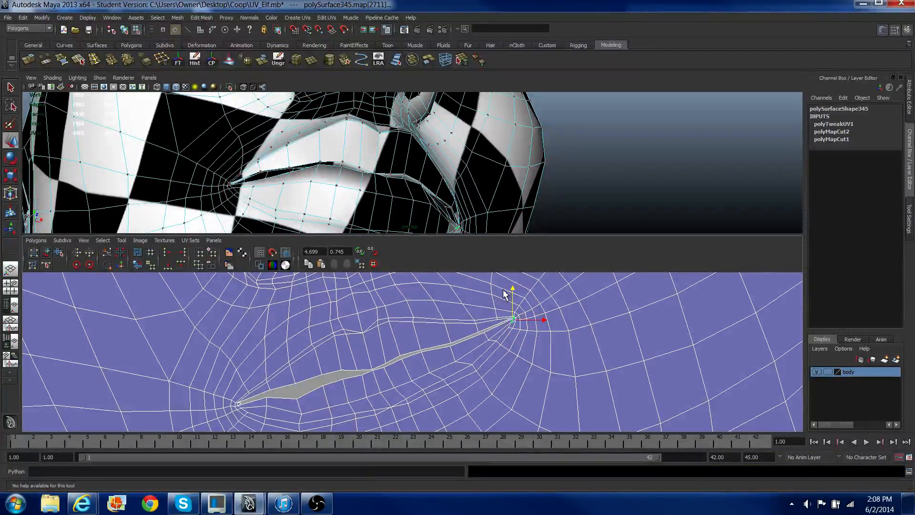
alt+right_drag(508, 314, 579, 311)
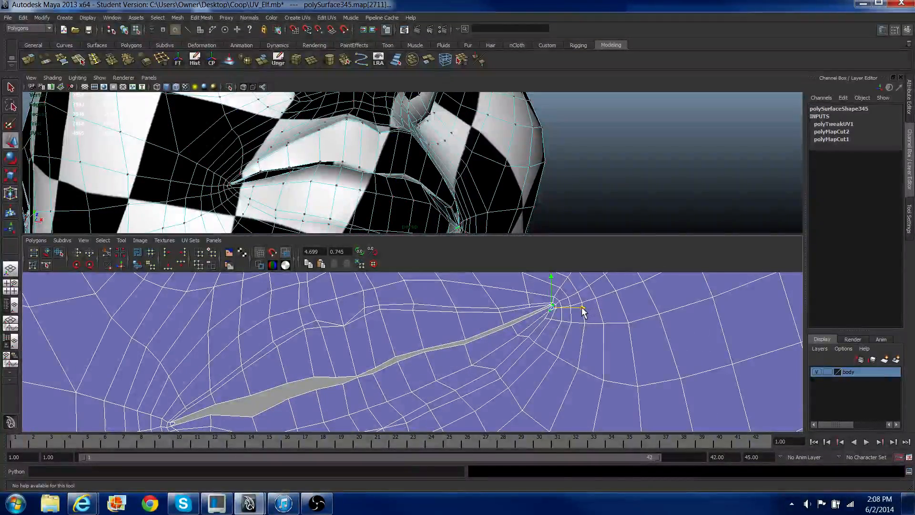
drag(582, 307, 579, 307)
scroll(423, 191, down, 3)
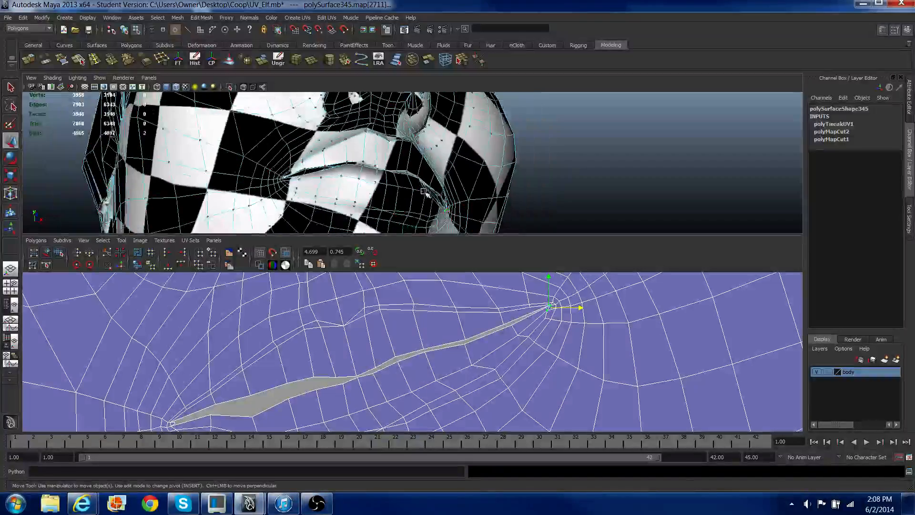
alt+drag(423, 191, 430, 224)
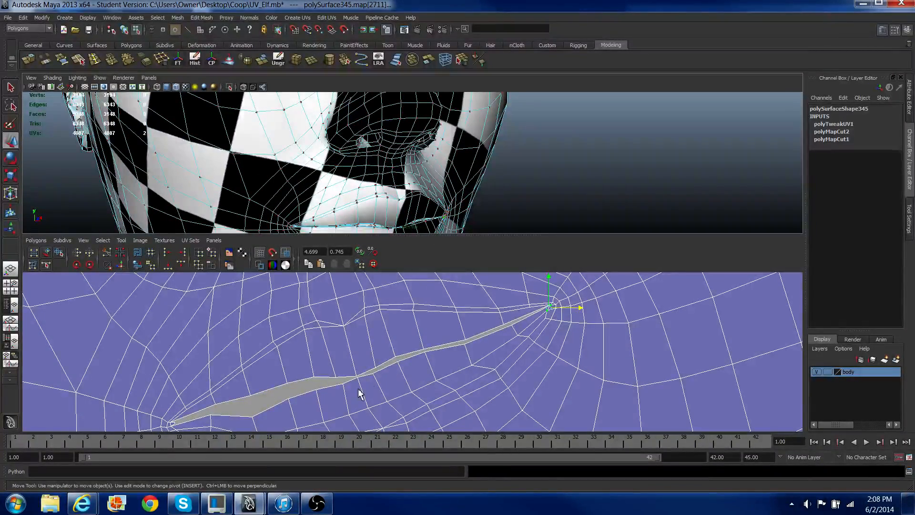
Step: Select all UVs of the thin strip shell beside the head and move it to the body shells near the UV origin
alt+right_drag(326, 403, 239, 370)
alt+middle_drag(238, 370, 374, 360)
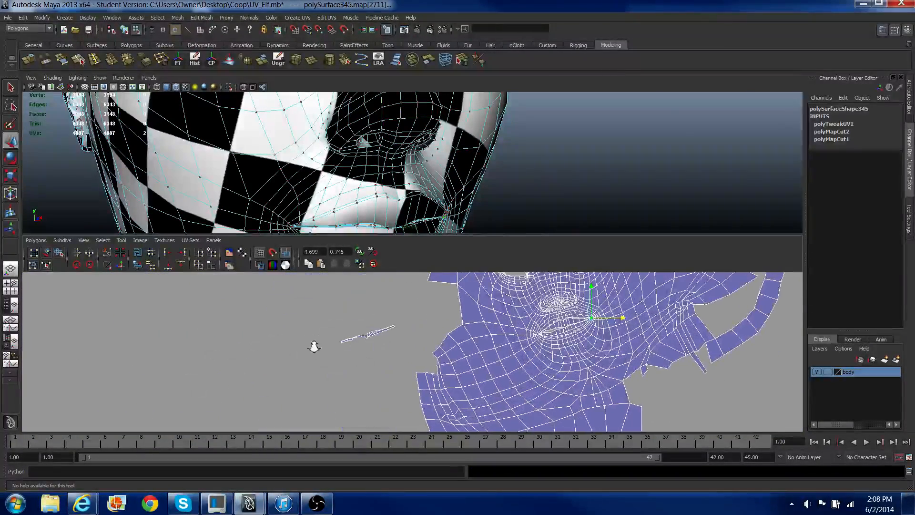
alt+right_drag(313, 347, 305, 327)
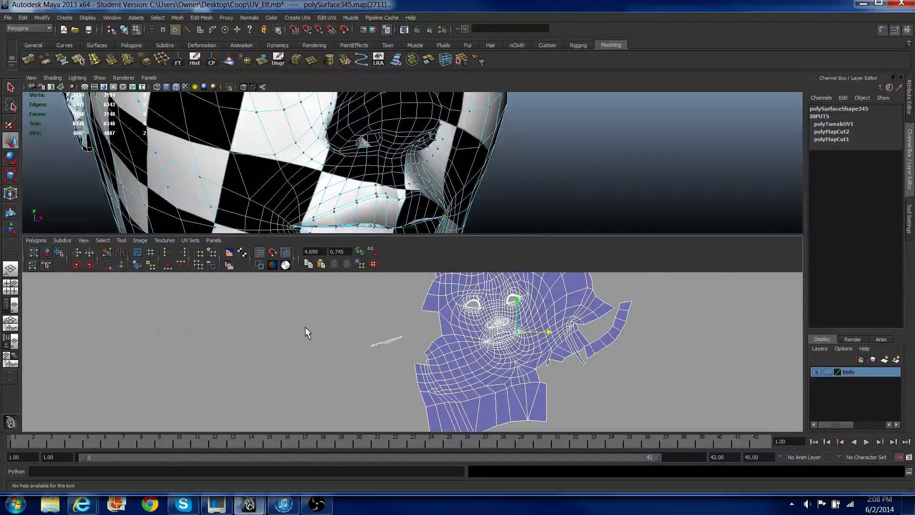
right_drag(361, 327, 385, 328)
drag(365, 329, 406, 357)
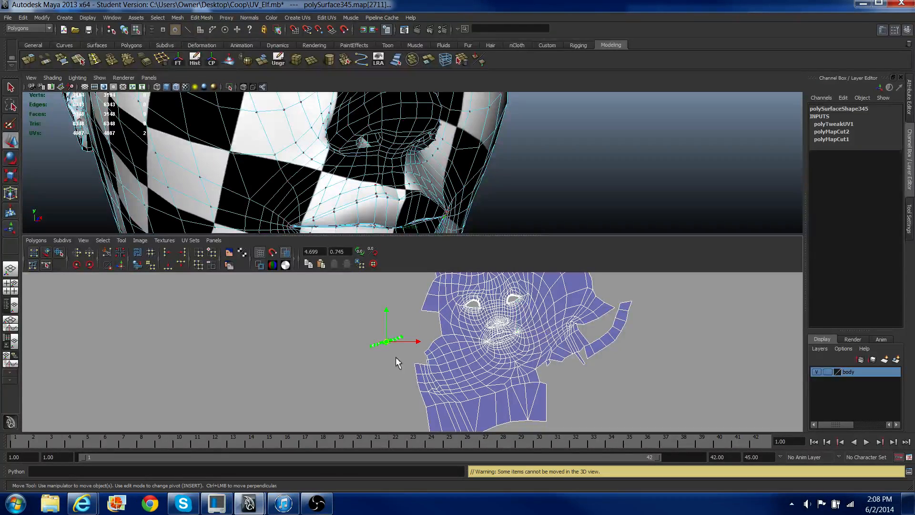
alt+right_drag(396, 356, 374, 351)
scroll(374, 353, down, 6)
alt+middle_drag(411, 354, 547, 351)
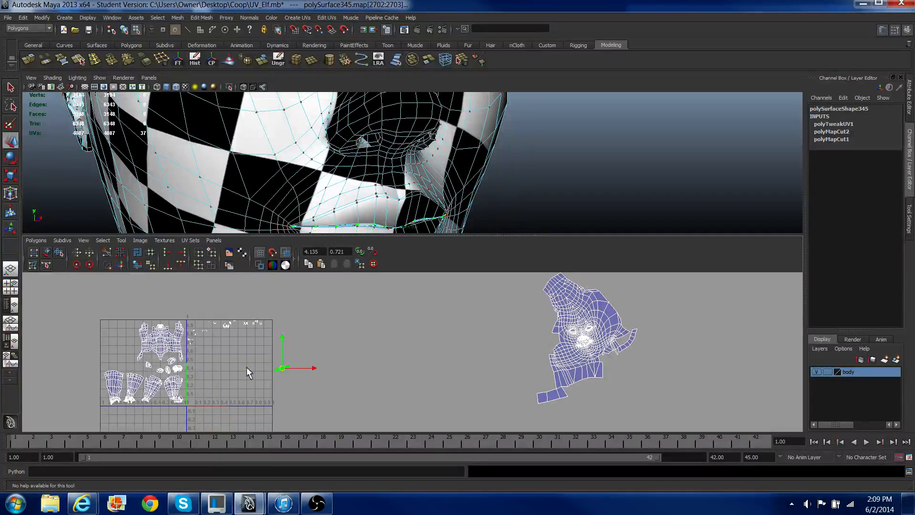
drag(218, 360, 203, 361)
Step: Select the edges of the strip's left section and the round inner-mouth shell's upper right border, and Move and Sew them together
key(f)
scroll(217, 376, down, 3)
alt+middle_drag(218, 374, 373, 314)
right_drag(394, 350, 391, 321)
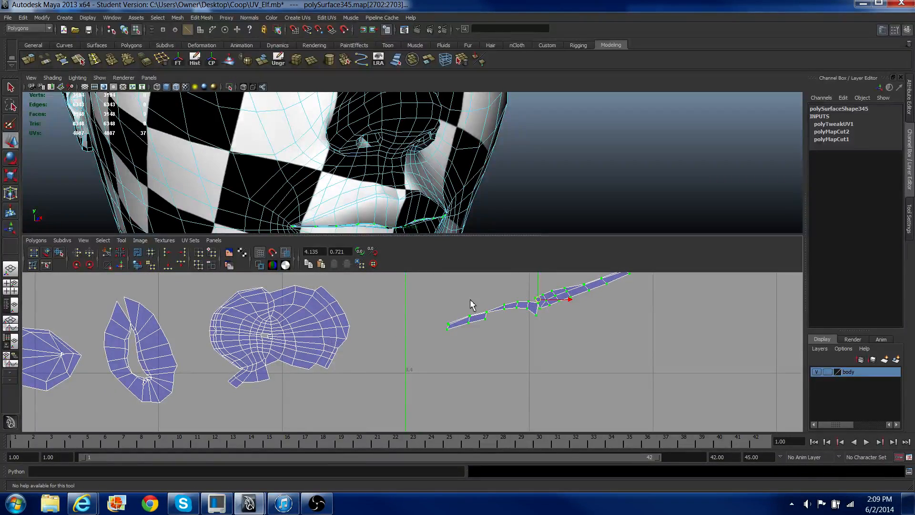
drag(520, 359, 519, 359)
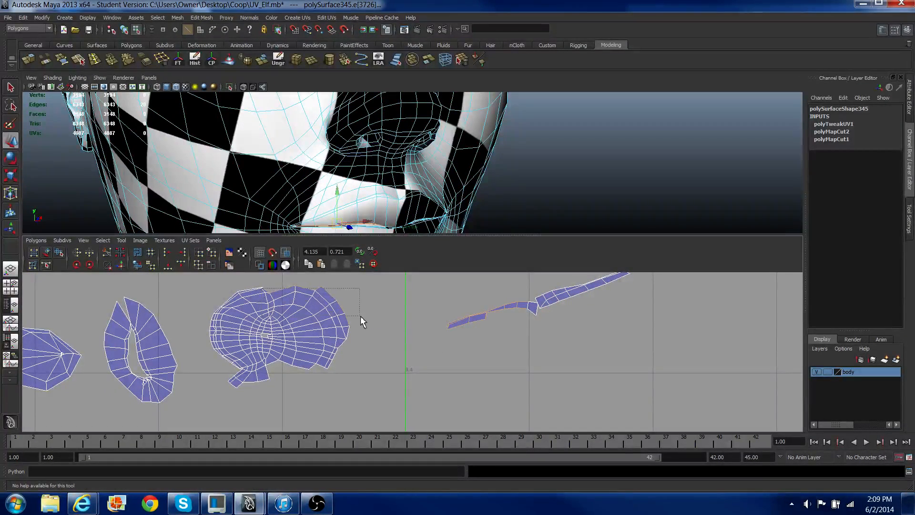
drag(363, 322, 363, 323)
click(121, 265)
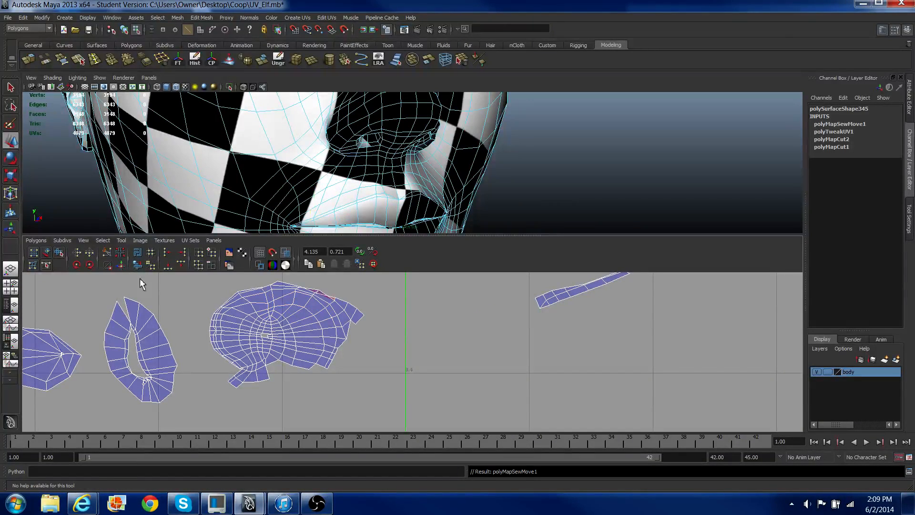
Step: Move and Sew the open edge beside the attached strip section, and unfold the UVs in the upper part of the inner-mouth shell
scroll(362, 344, up, 1)
key(w)
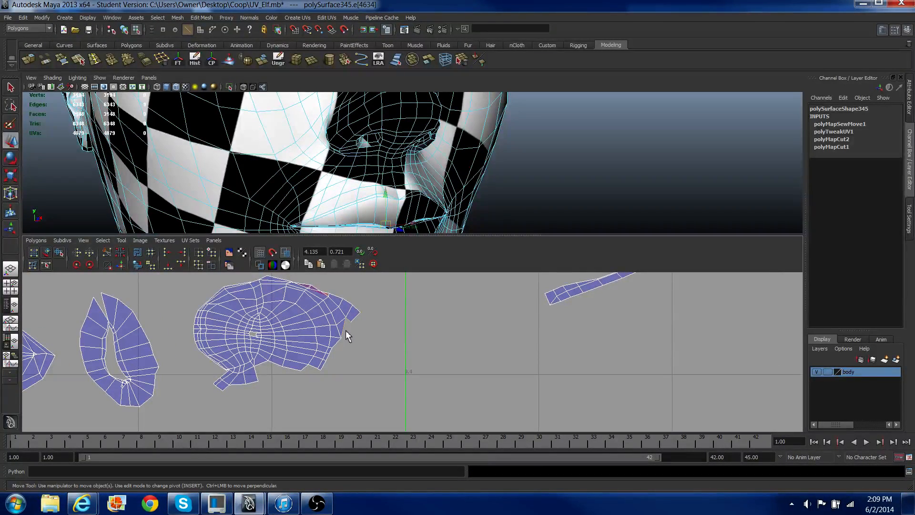
click(122, 266)
right_drag(307, 316, 314, 319)
scroll(315, 319, down, 1)
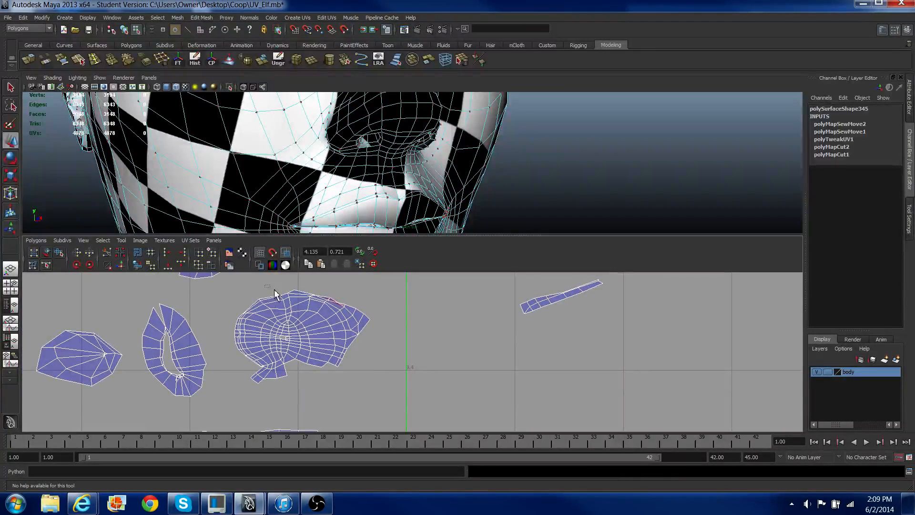
drag(382, 338, 382, 338)
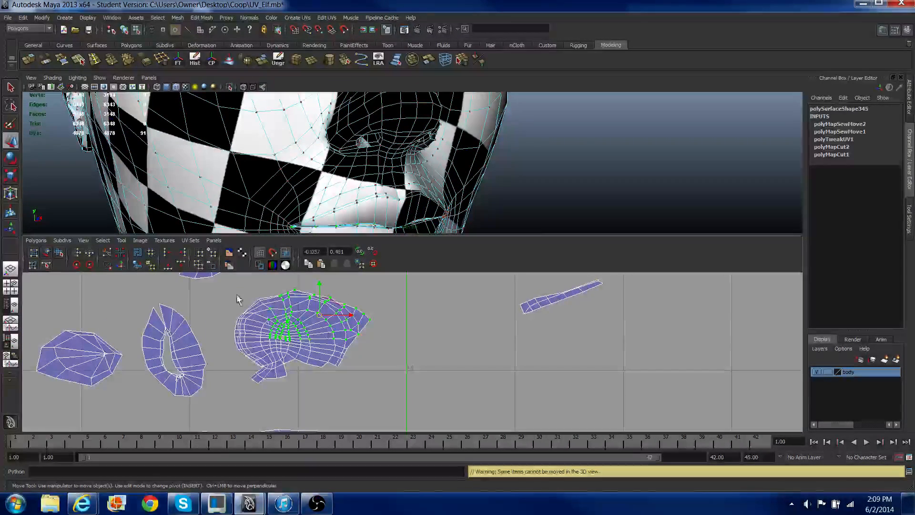
click(137, 264)
Step: Select the edges around the small gap in the middle of the inner-mouth shell and Move and Sew them
scroll(219, 332, up, 3)
right_drag(218, 328, 172, 328)
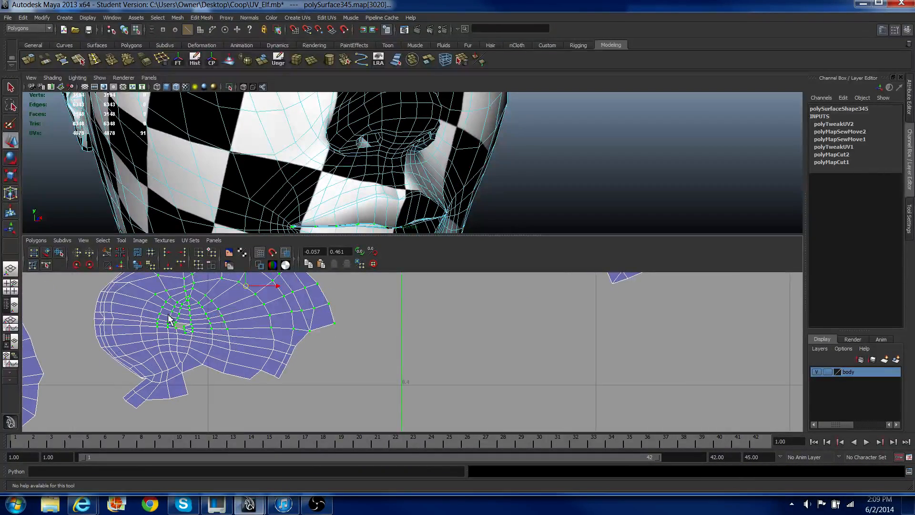
drag(195, 337, 196, 337)
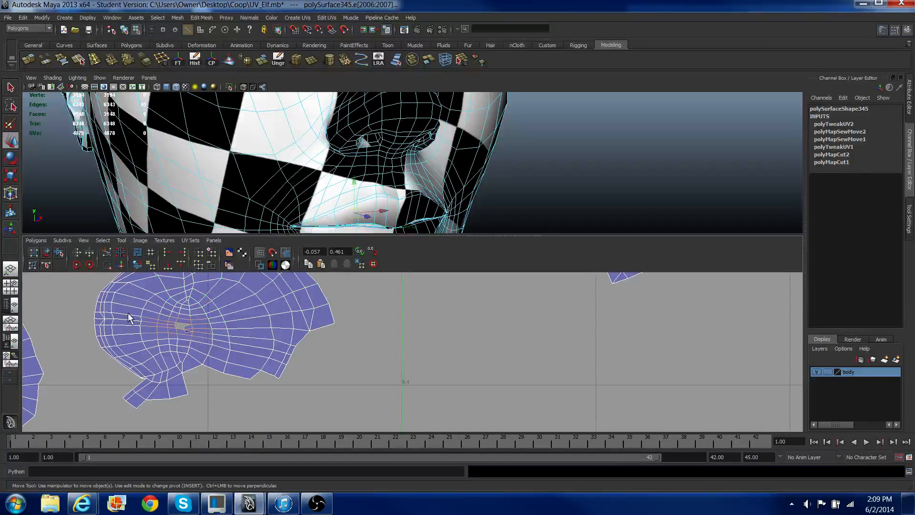
click(122, 265)
Step: Try to Move and Sew the remaining strip onto the inner-mouth shell using the edges of its lower right area, and undo the sew
right_drag(283, 330, 280, 314)
scroll(298, 329, down, 2)
scroll(305, 348, down, 2)
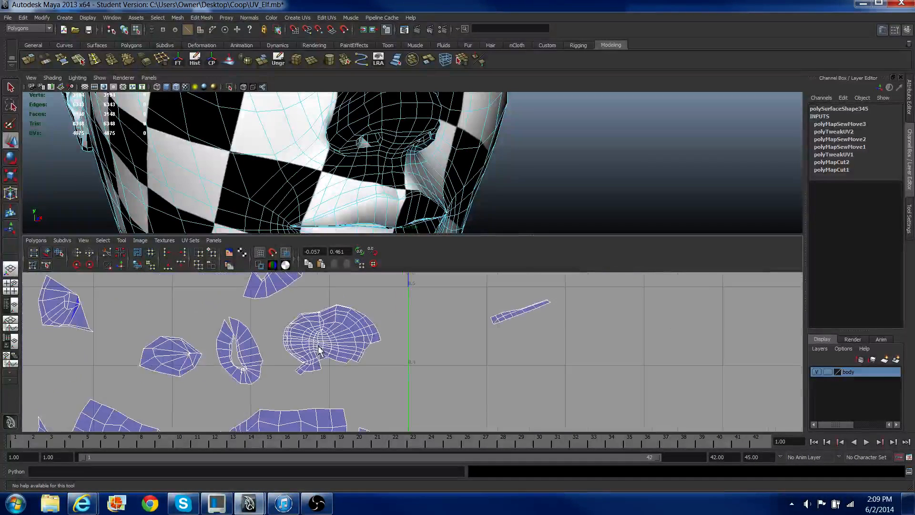
drag(470, 295, 542, 337)
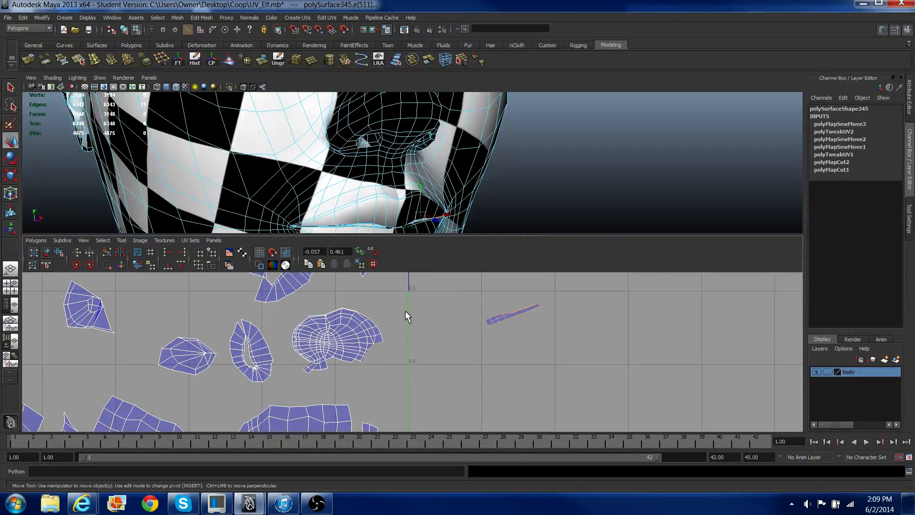
scroll(324, 362, up, 4)
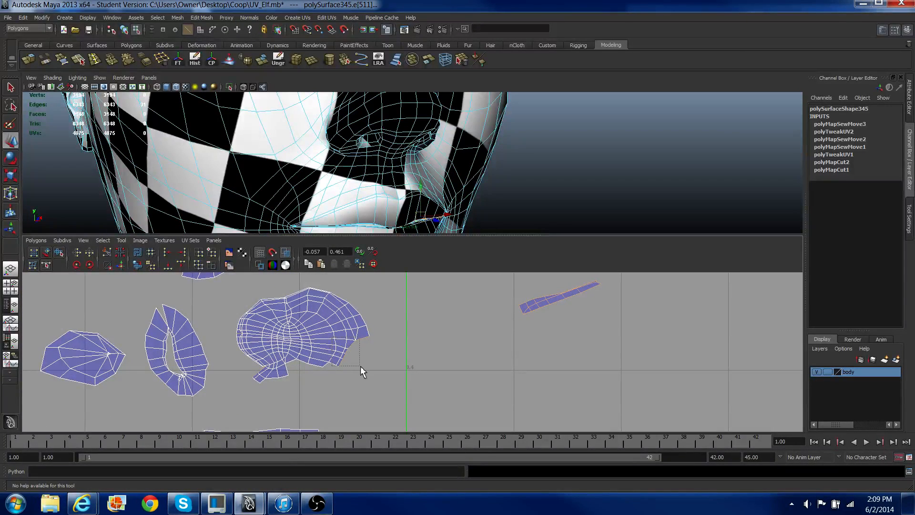
drag(362, 365, 363, 366)
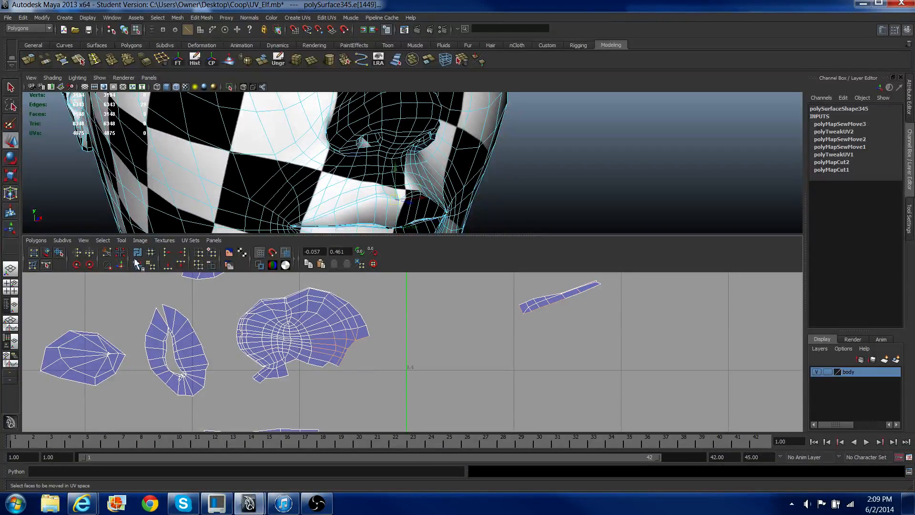
click(117, 265)
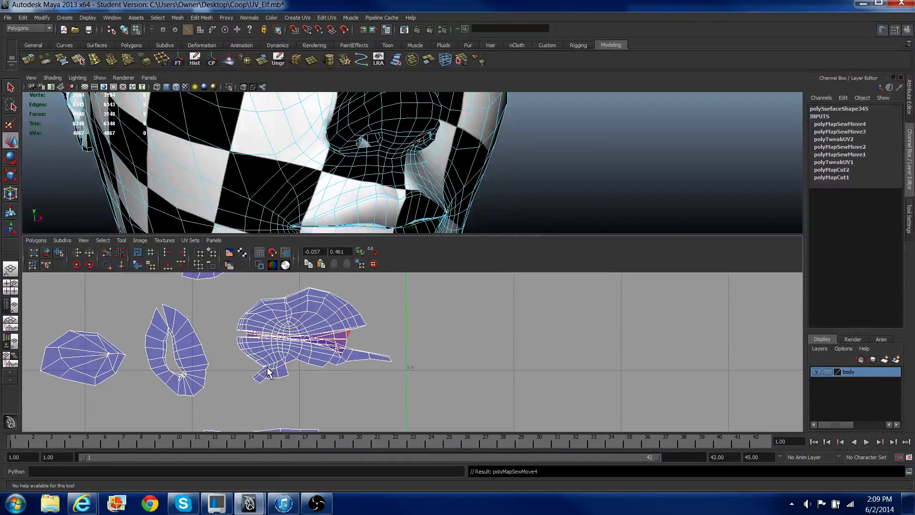
key(ctrl+z)
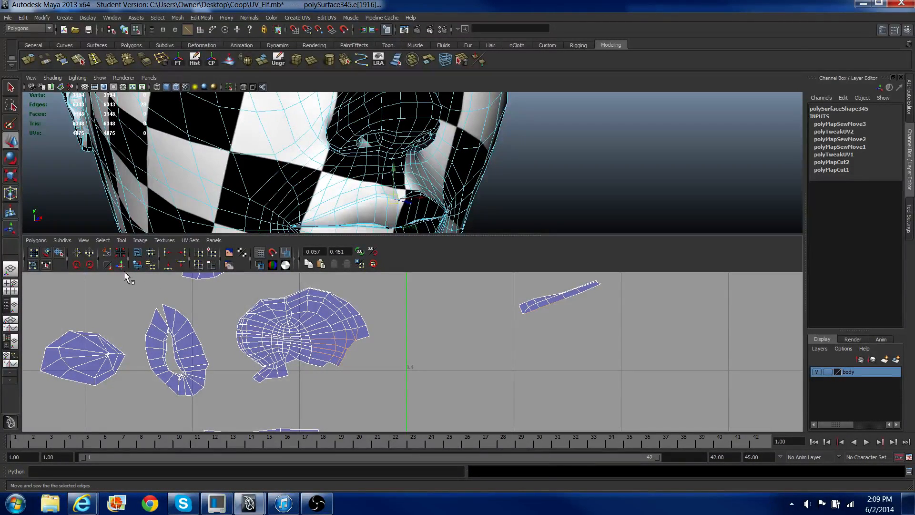
Step: Move and Sew the remaining strip onto the inner-mouth shell's lower right border, and select the edge at the notch beside it
click(122, 267)
right_drag(346, 348, 366, 342)
click(366, 342)
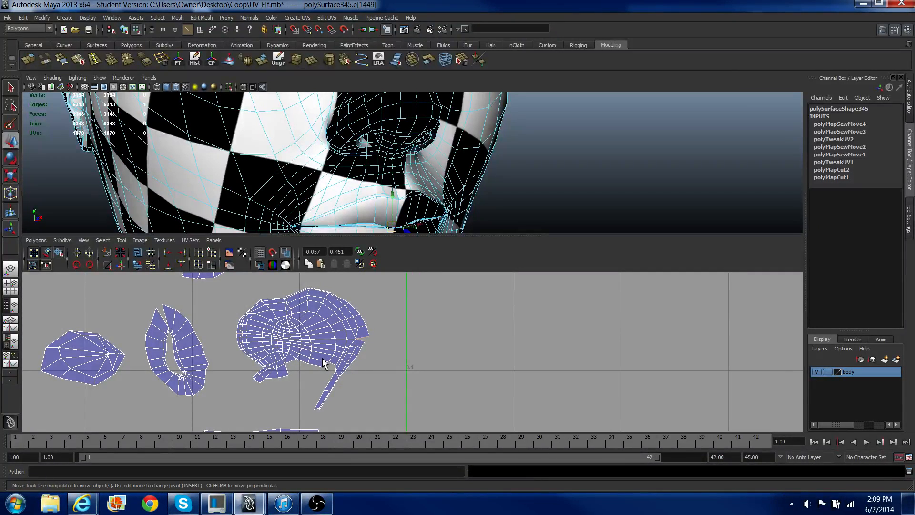
Step: Try to Move and Sew the hanging strip's free edges to the lower side of the inner-mouth shell
click(313, 371)
key(ctrl+z)
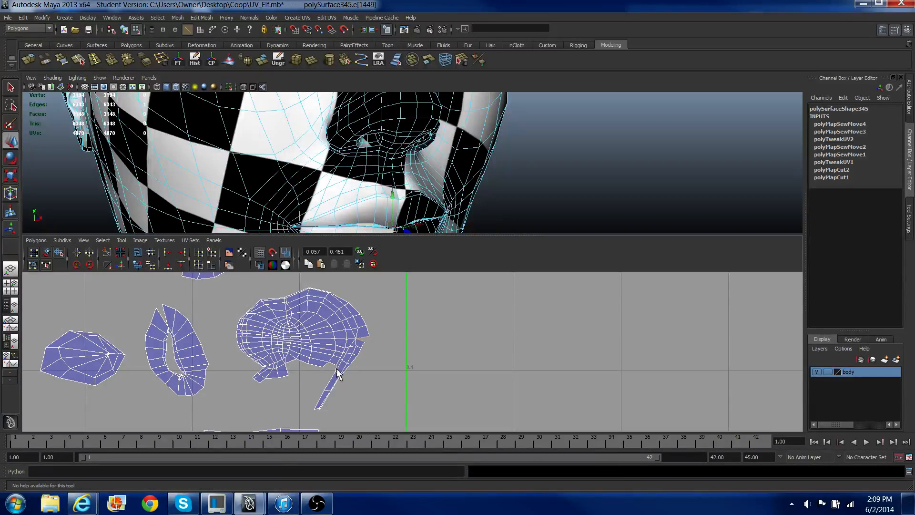
shift+click(335, 380)
shift+click(321, 400)
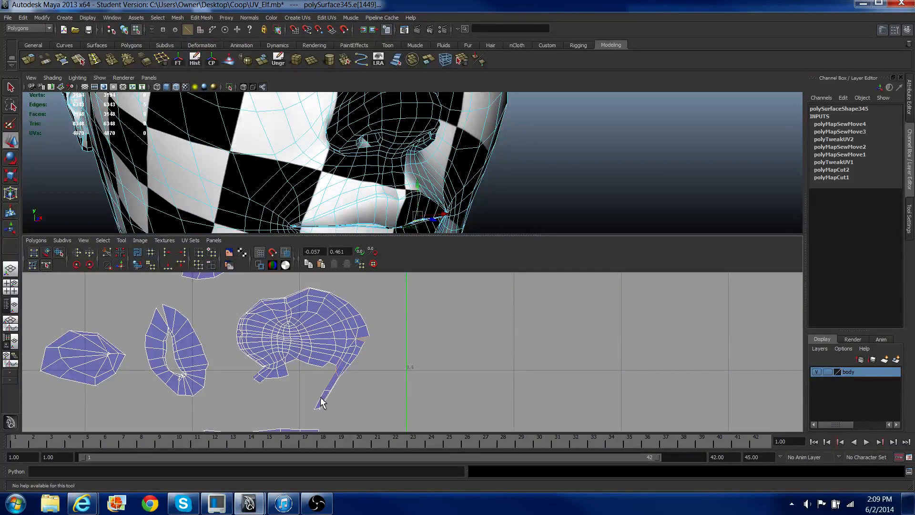
key(ctrl+z)
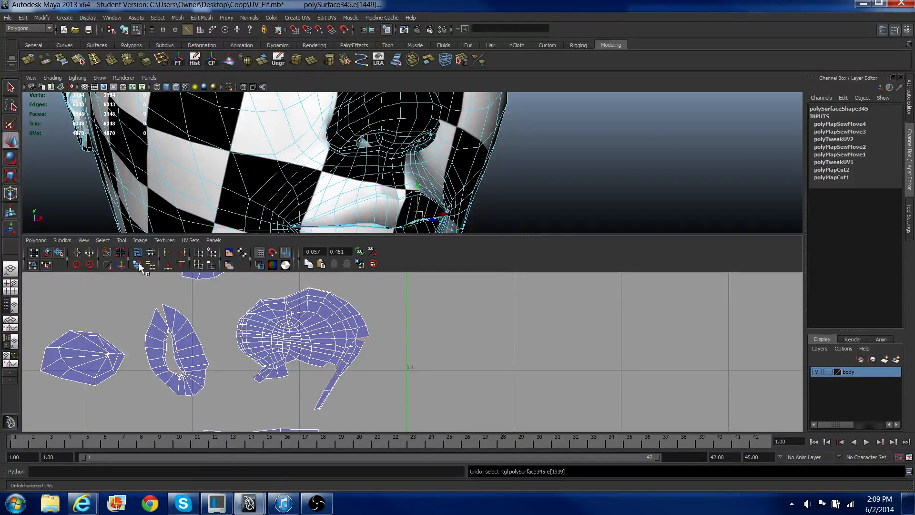
right_drag(292, 357, 290, 353)
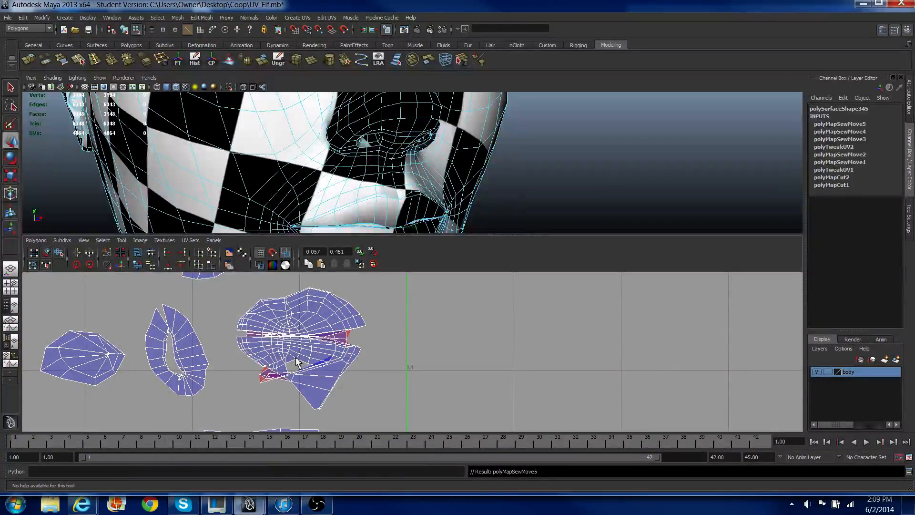
Step: Move and Sew the hanging strip onto the inner-mouth shell's right side from a different edge selection, and Unfold the shell's UVs
key(w)
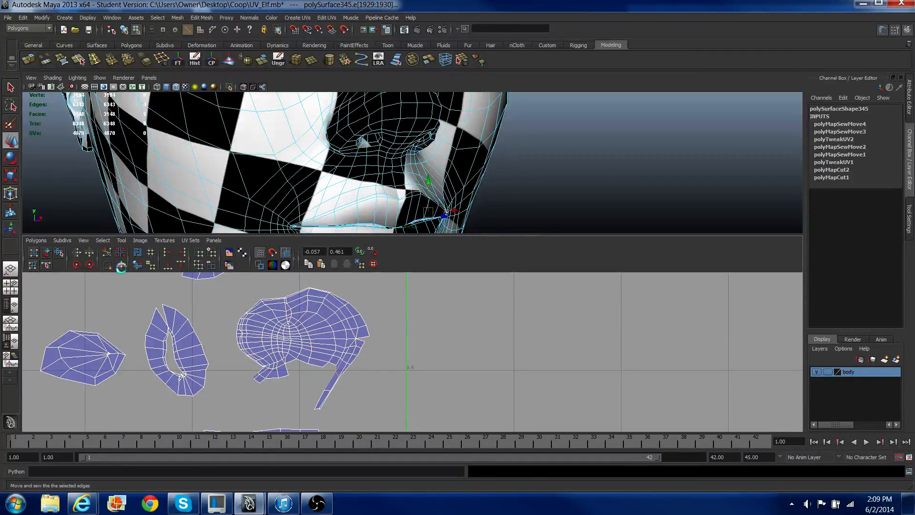
right_drag(264, 343, 299, 344)
drag(226, 301, 358, 392)
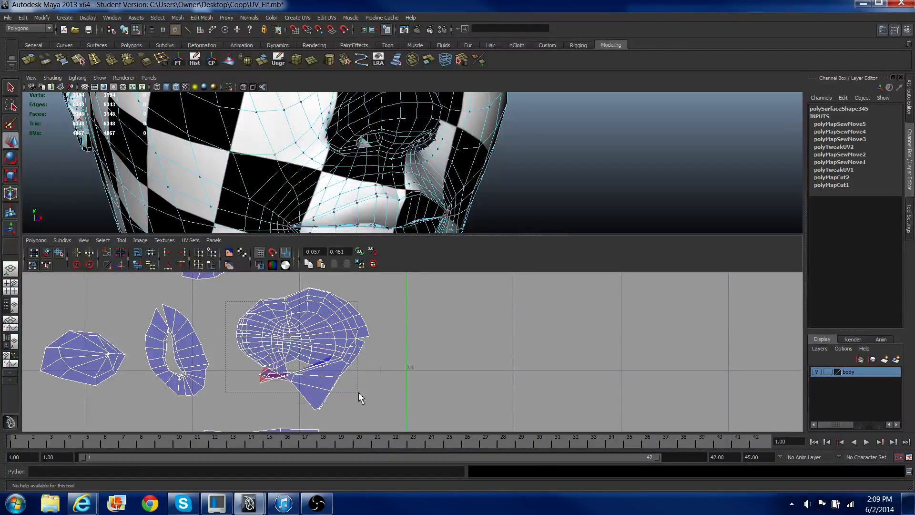
click(138, 265)
alt+right_drag(310, 369, 281, 329)
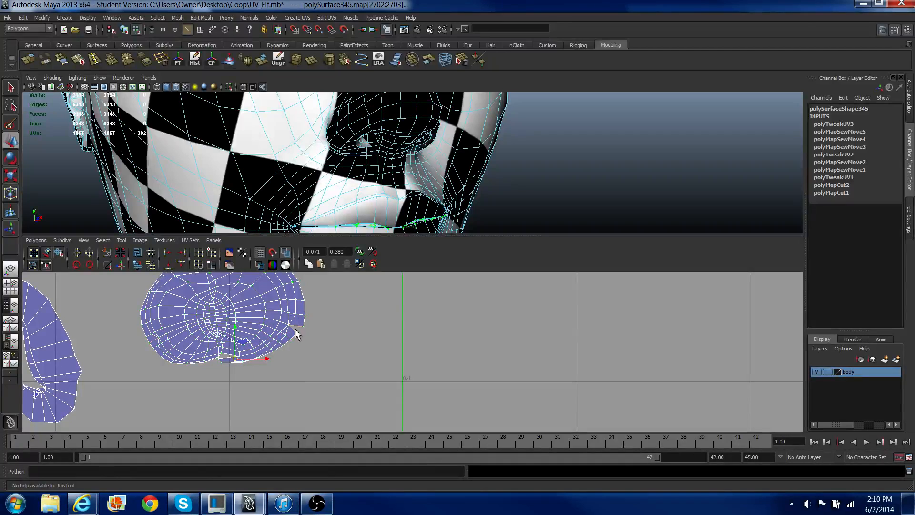
Step: Try to Move and Sew the edge at the notch on the right border of the inner-mouth shell, and undo the sew
click(297, 336)
click(120, 268)
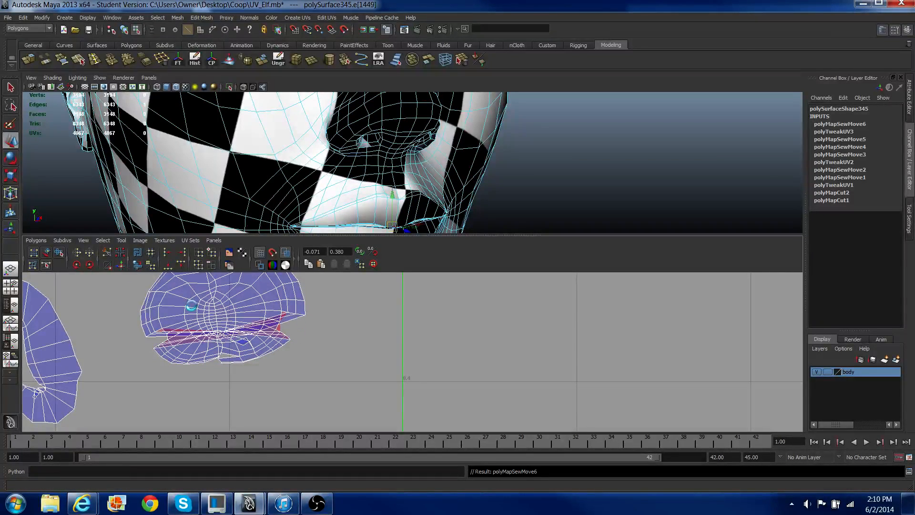
scroll(192, 315, up, 4)
key(ctrl+z)
scroll(213, 339, down, 3)
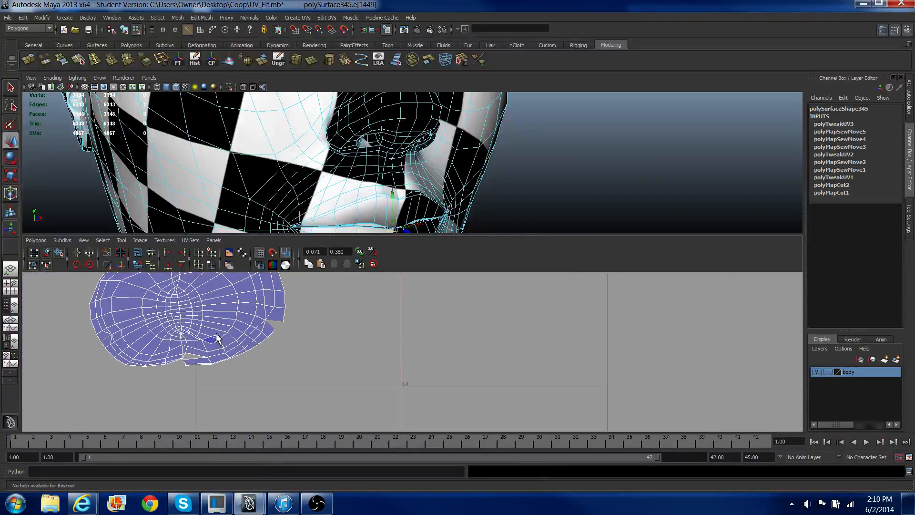
alt+middle_drag(218, 337, 341, 330)
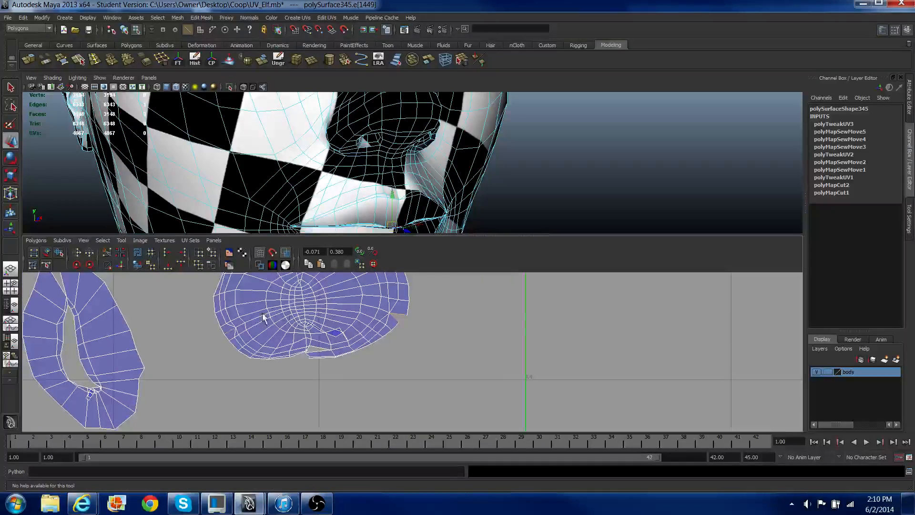
click(256, 351)
scroll(327, 327, up, 2)
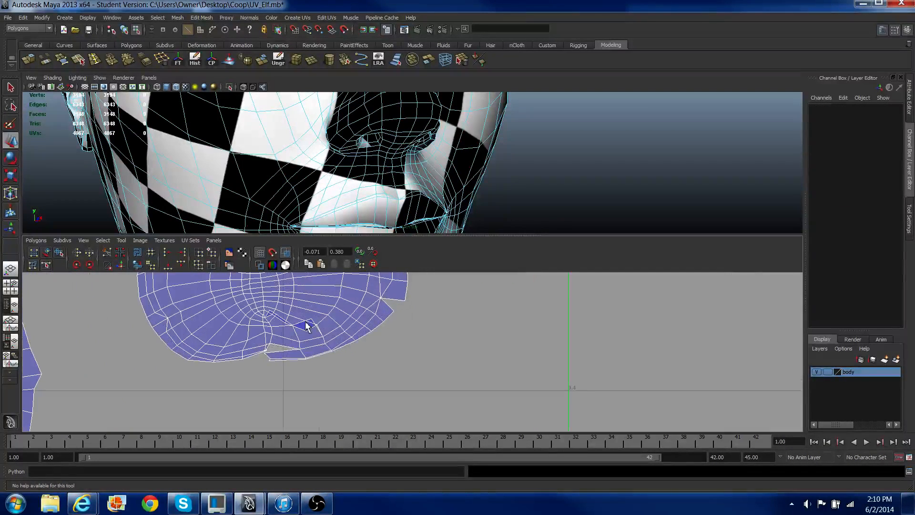
Step: Move and Sew the small loose face into the lower middle of the inner-mouth shell, and sew the open seam beside it
key(w)
click(296, 328)
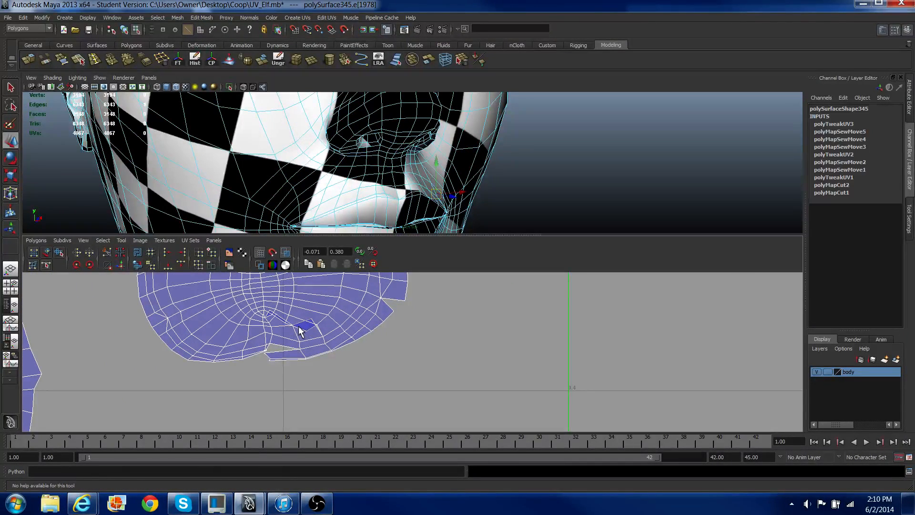
click(121, 264)
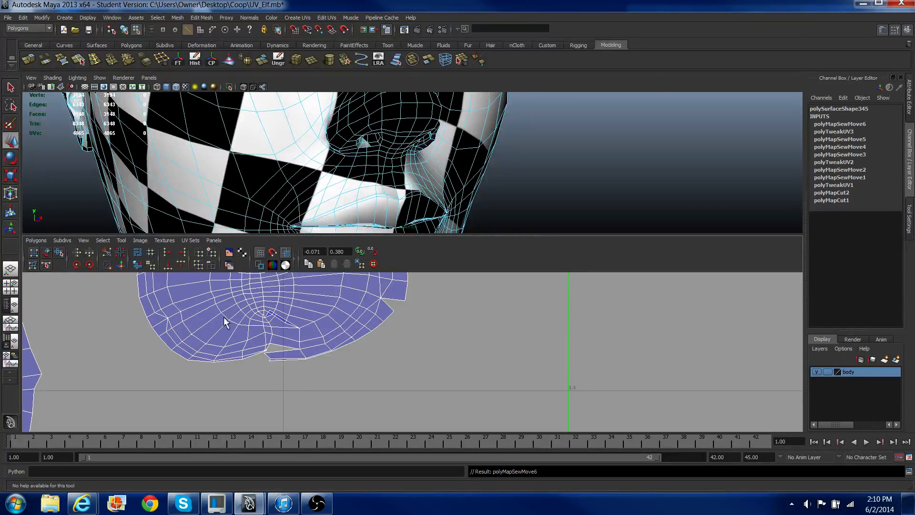
click(281, 326)
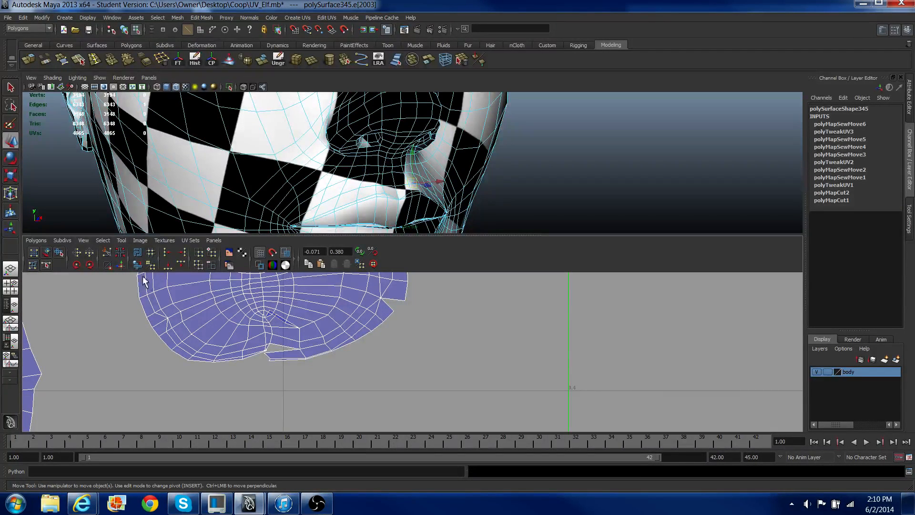
click(121, 264)
scroll(250, 331, down, 1)
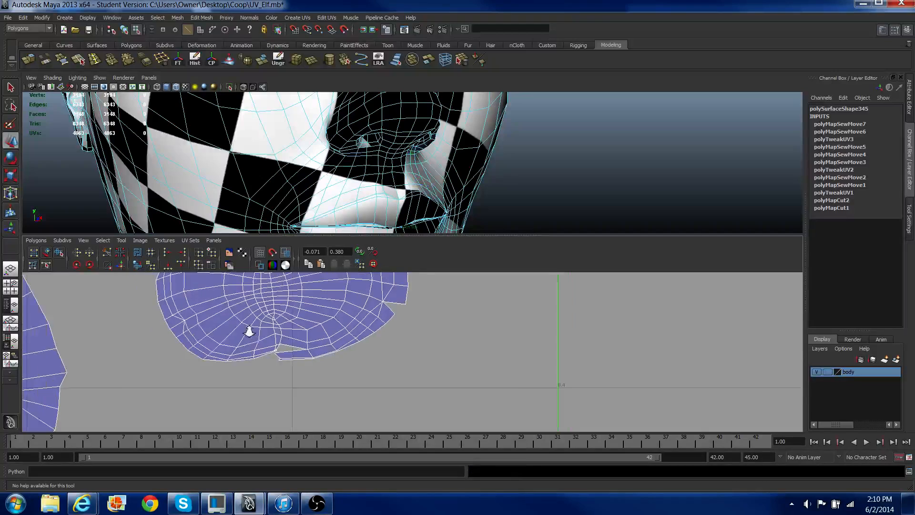
Step: Select the whole head shell's UVs and move the shell from far outside to just beside the UV grid
scroll(249, 332, down, 8)
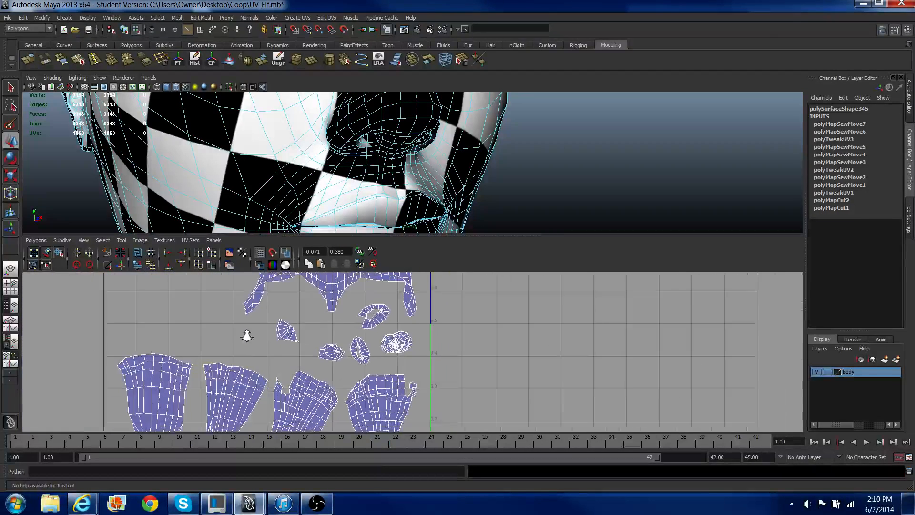
scroll(247, 336, down, 6)
alt+middle_drag(317, 341, 101, 344)
right_drag(555, 347, 579, 349)
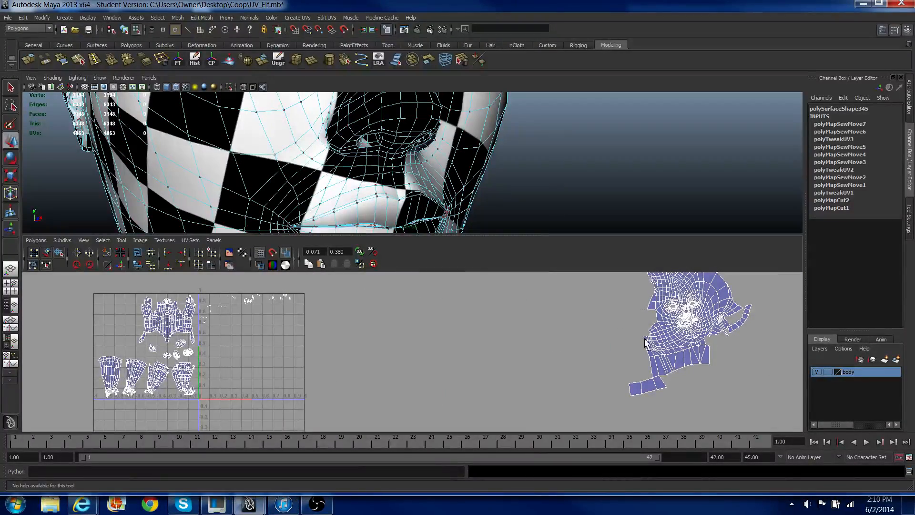
drag(647, 310, 683, 353)
mouse_move(681, 370)
ctrl+right_down()
mouse_move(682, 351)
mouse_move(695, 365)
ctrl+right_up()
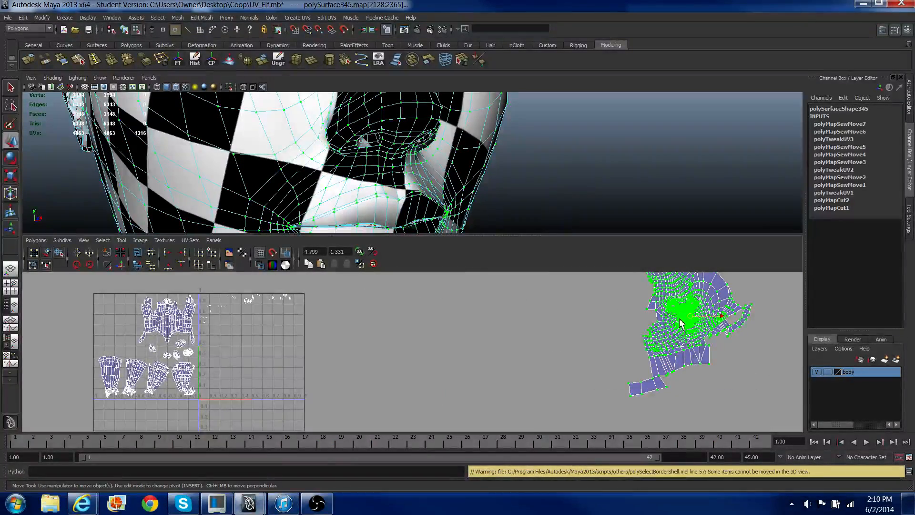
drag(686, 320, 388, 370)
scroll(384, 365, up, 3)
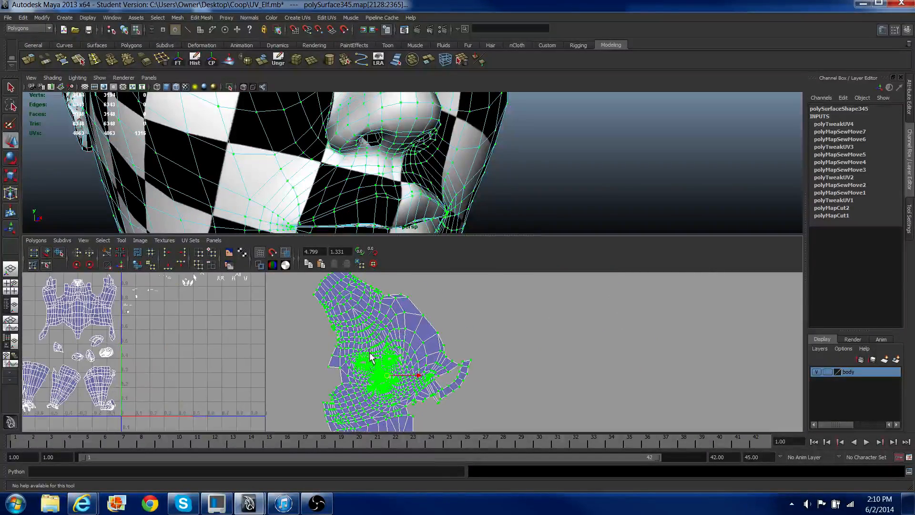
Step: Select an edge row on the head shell's neck flap and examine where it lies on the model's neck
right_drag(313, 301, 307, 296)
scroll(307, 297, down, 3)
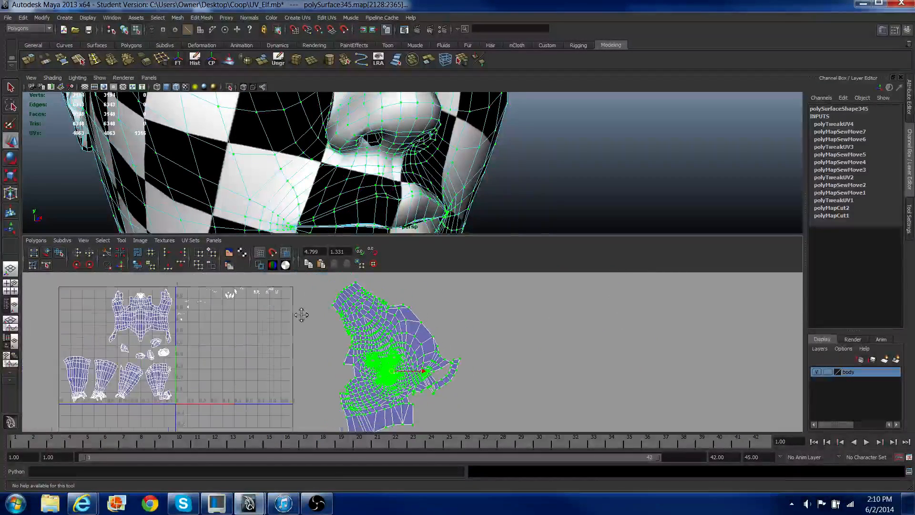
click(347, 300)
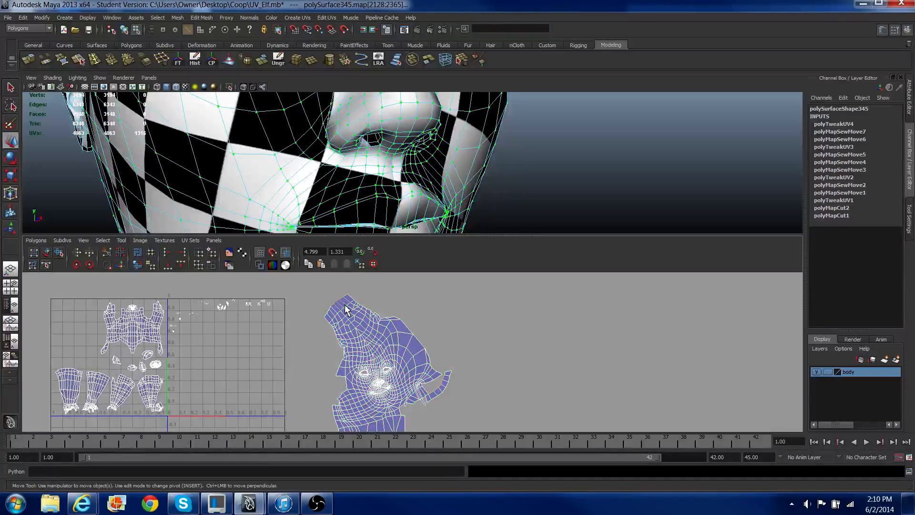
scroll(384, 175, down, 5)
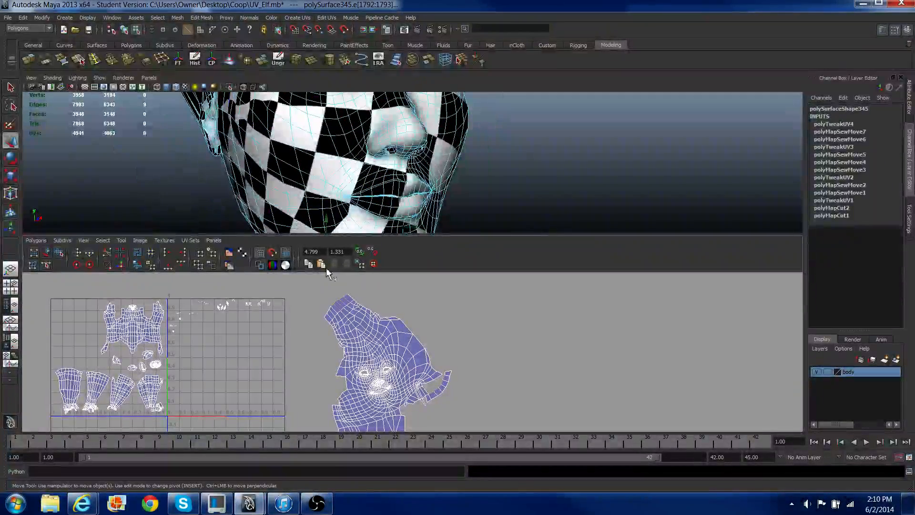
alt+drag(384, 214, 398, 231)
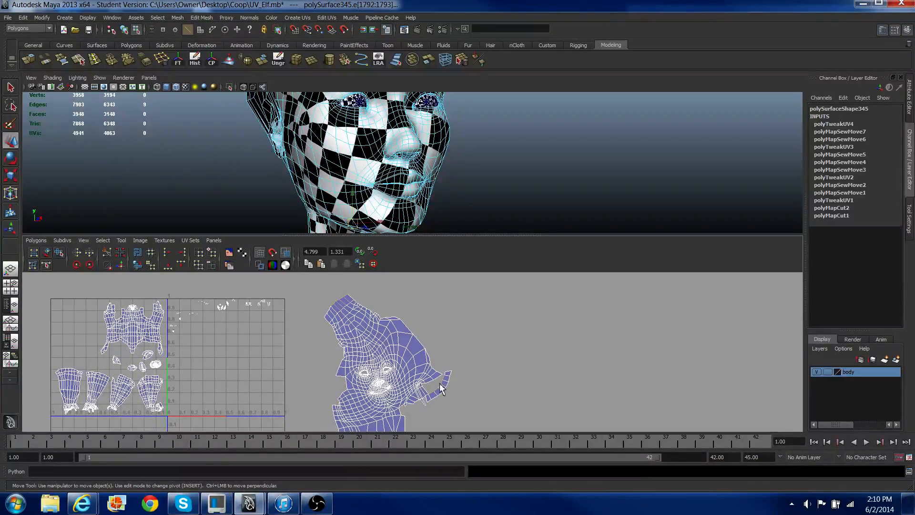
alt+drag(484, 203, 418, 170)
scroll(305, 305, up, 4)
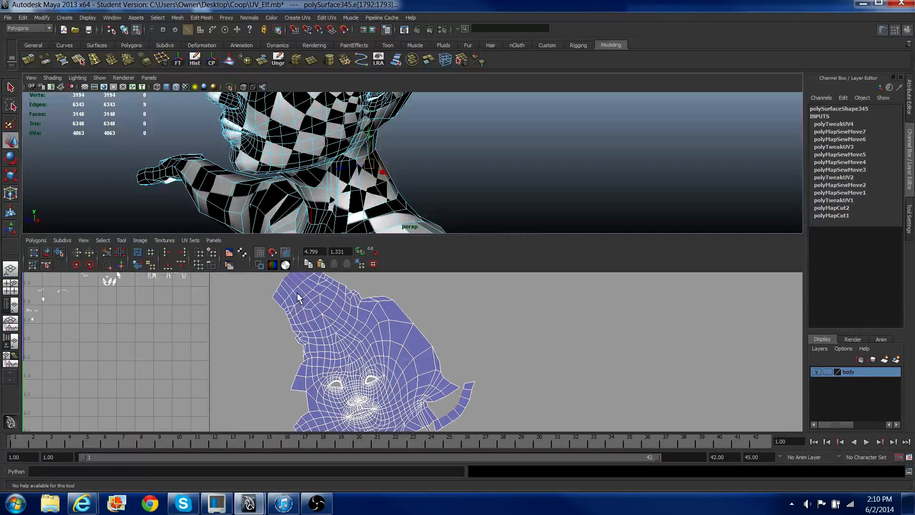
Step: Select the edge line running along the neck flap, extend it down the model's neck, and cut the UVs along it
right_drag(296, 292, 290, 303)
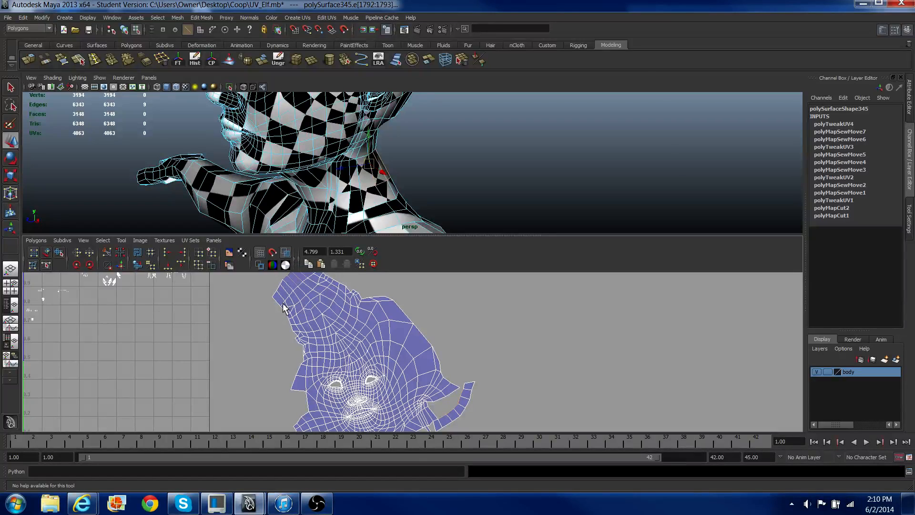
key(w)
click(292, 296)
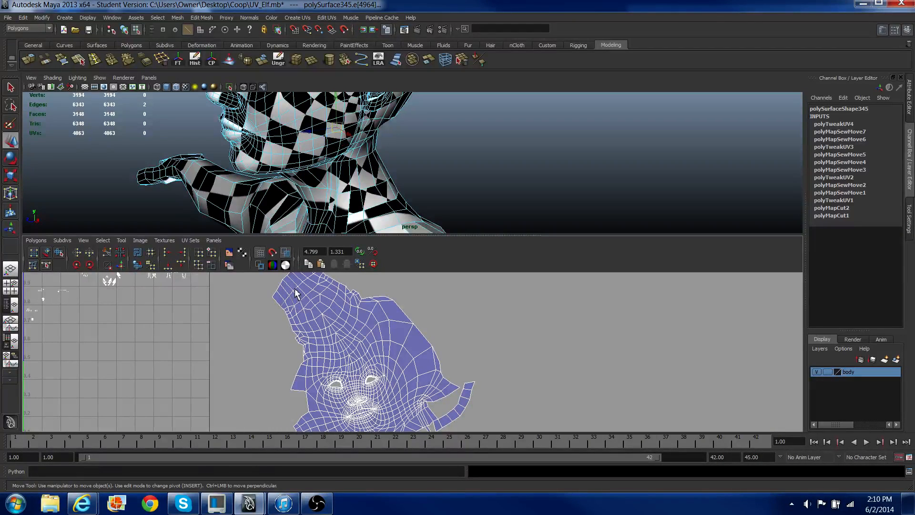
click(292, 299)
alt+middle_drag(325, 283, 313, 317)
shift+click(306, 313)
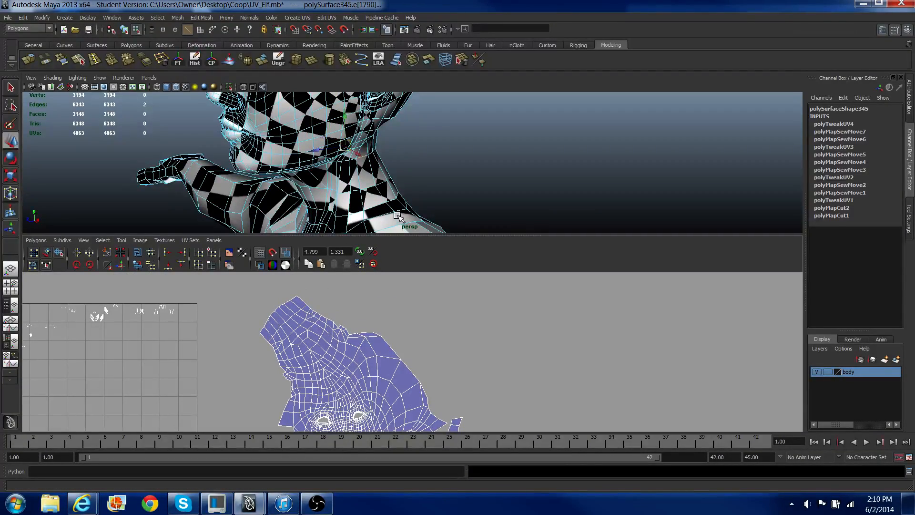
alt+drag(435, 188, 535, 164)
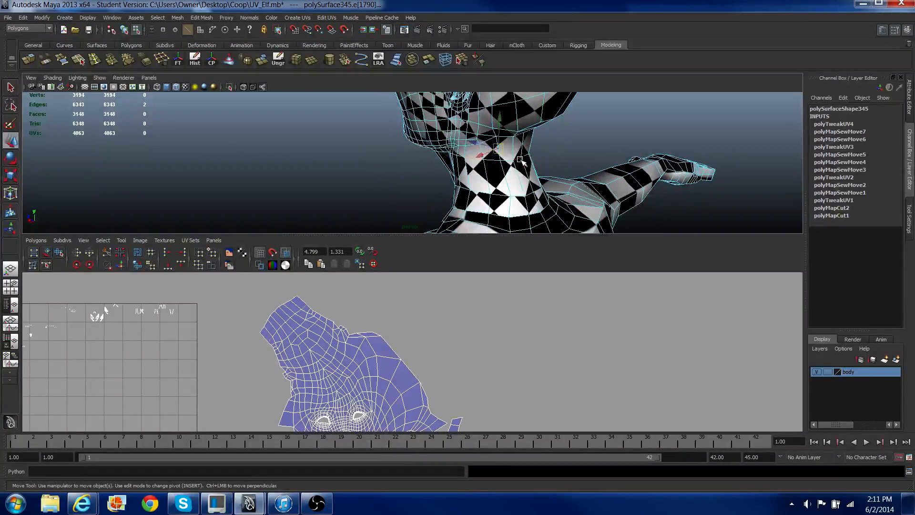
shift+double_click(520, 159)
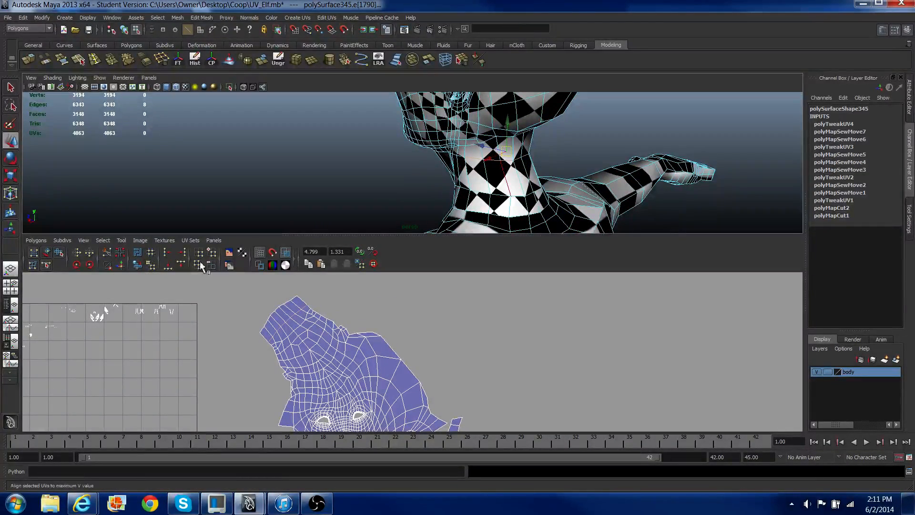
click(105, 253)
scroll(353, 362, down, 2)
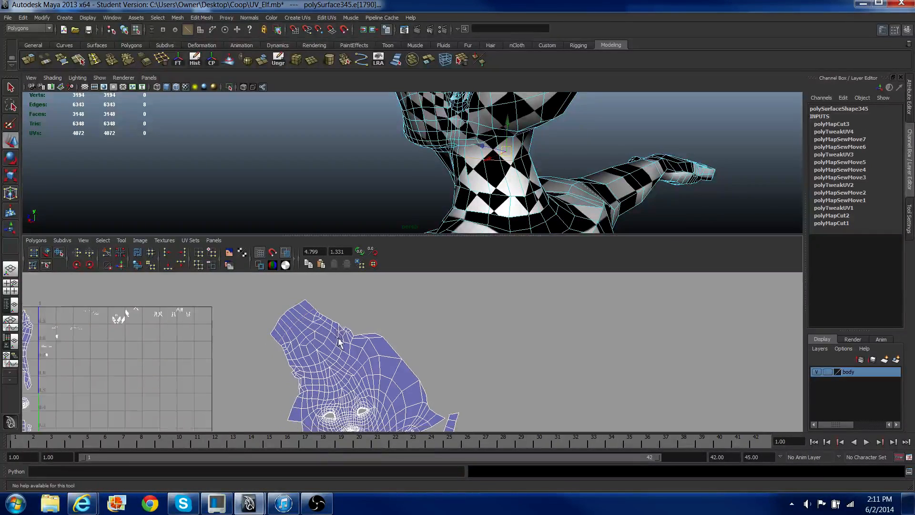
Step: Examine edge loops around the head shell's side strip and upper face to find where the next cut can run
alt+middle_drag(362, 394, 335, 366)
right_drag(367, 405, 379, 396)
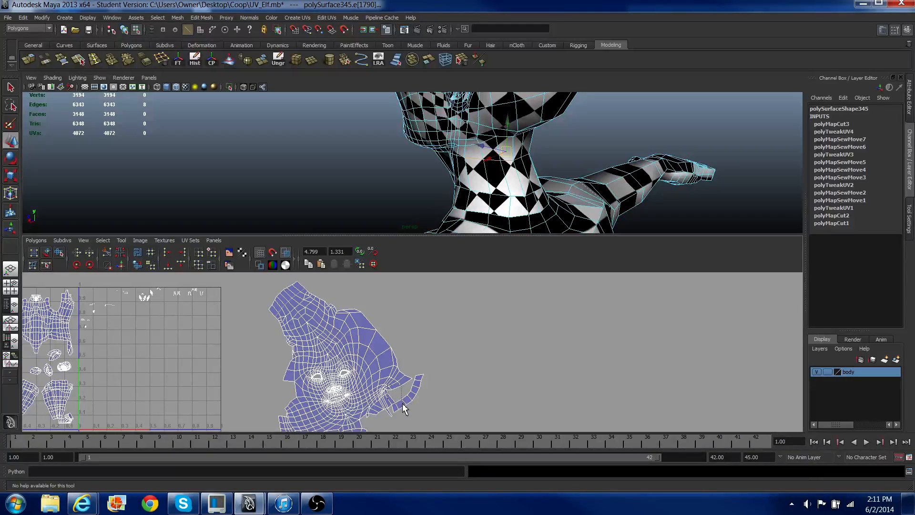
click(403, 408)
scroll(402, 408, up, 1)
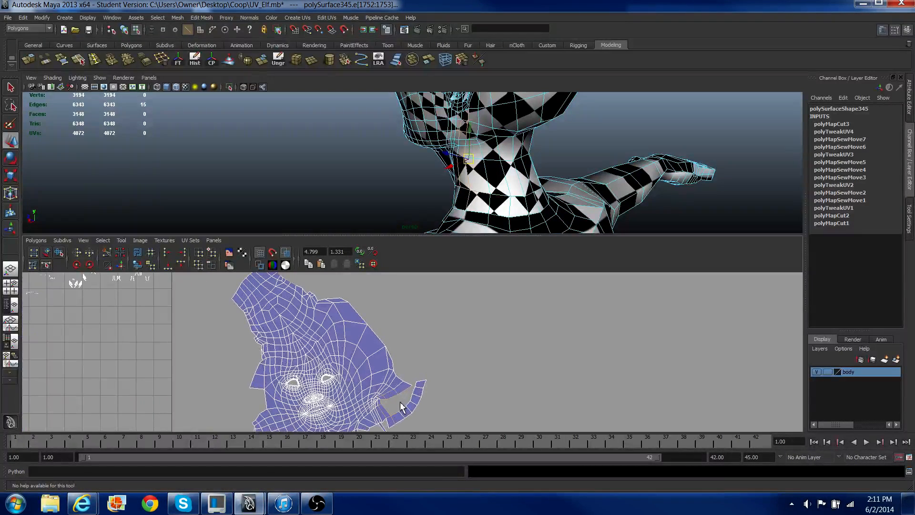
alt+middle_drag(288, 311, 345, 337)
scroll(344, 337, up, 1)
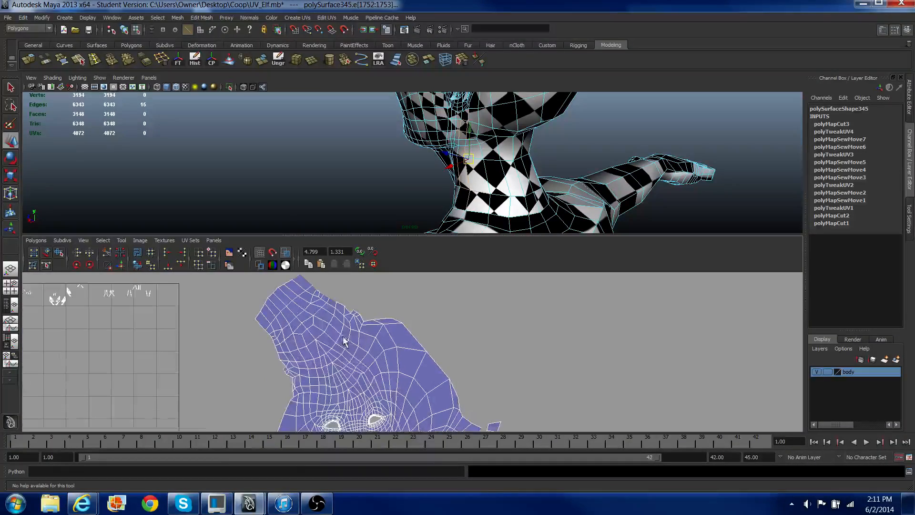
alt+middle_drag(433, 391, 411, 384)
double_click(419, 412)
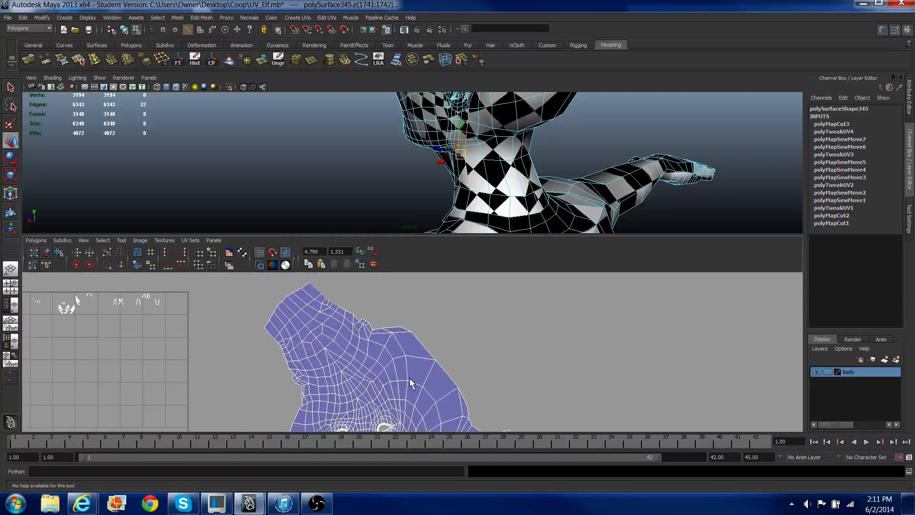
Step: Select the edge row crossing the head shell's neck flap, following it around the base of the skull, and cut the UVs along it
click(332, 322)
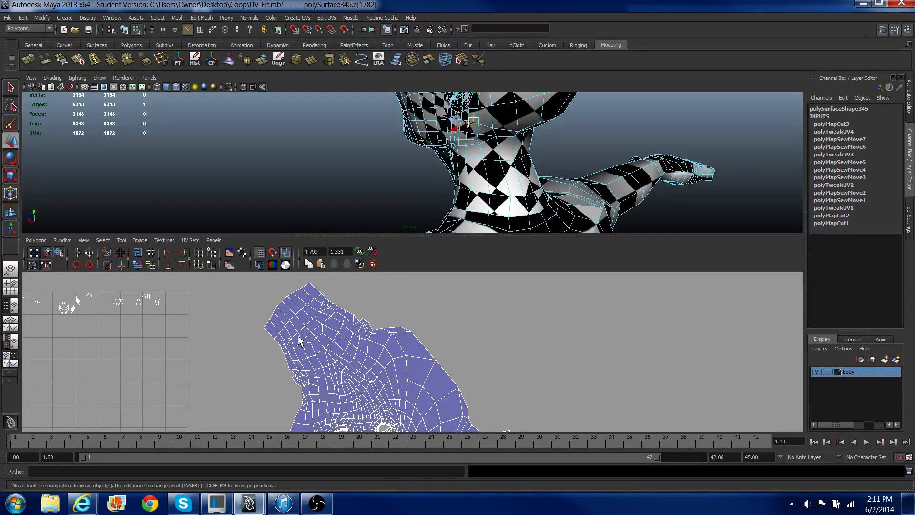
shift+click(289, 358)
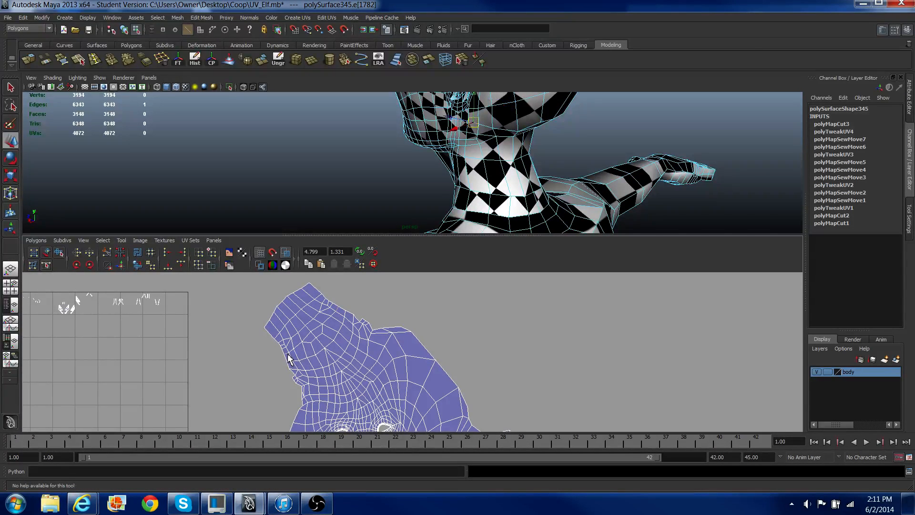
alt+drag(460, 189, 513, 152)
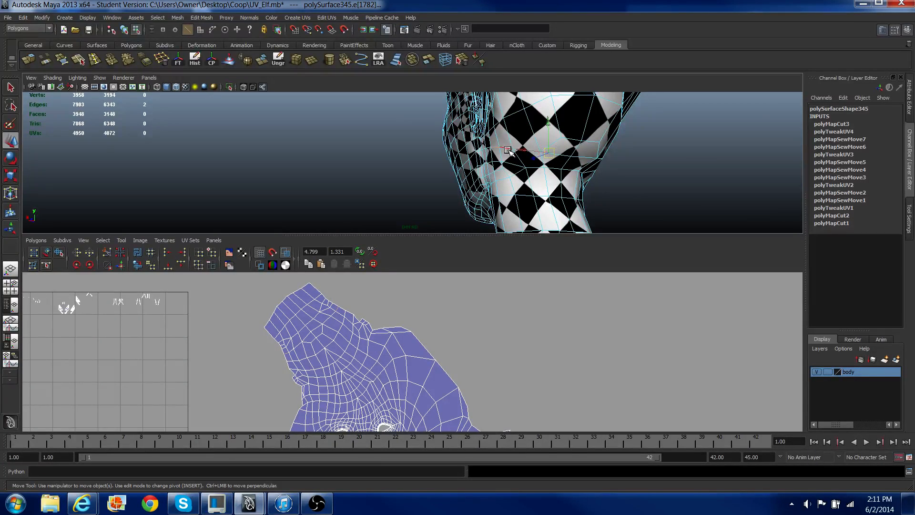
shift+click(537, 157)
shift+double_click(507, 151)
shift+click(317, 331)
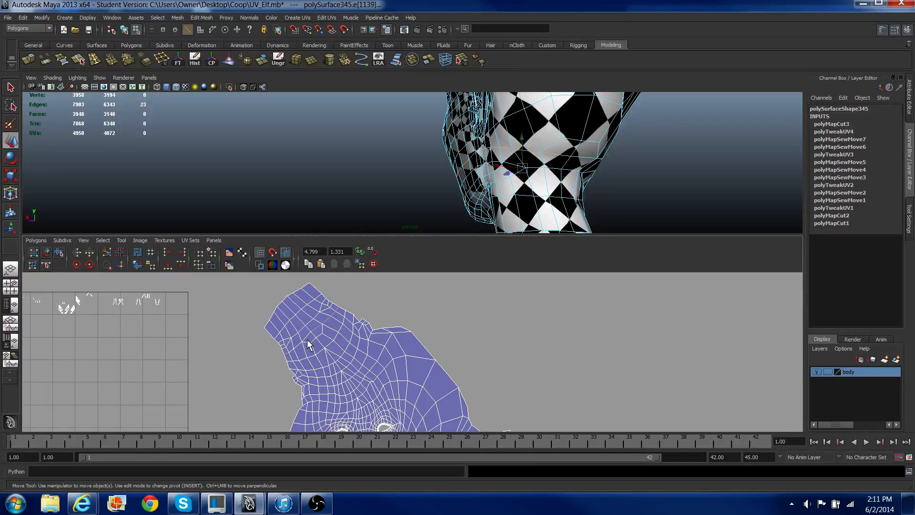
shift+click(307, 337)
shift+click(301, 343)
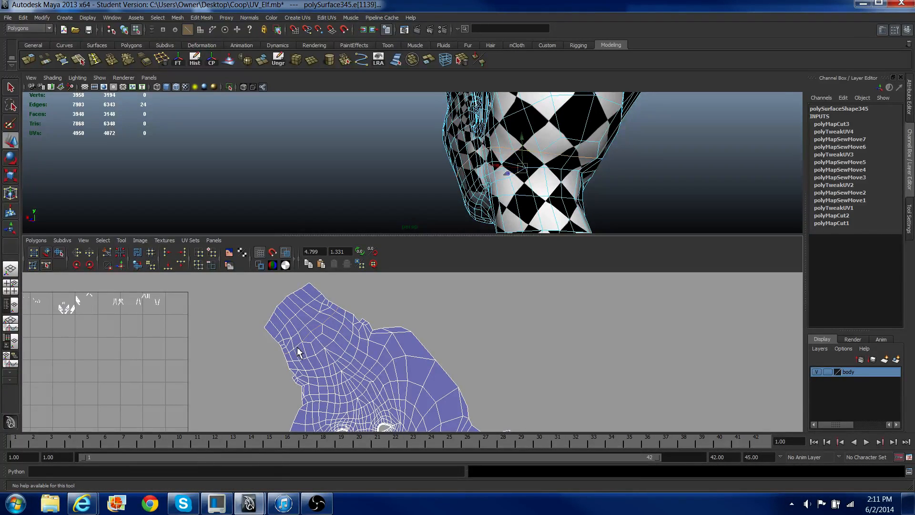
shift+click(297, 352)
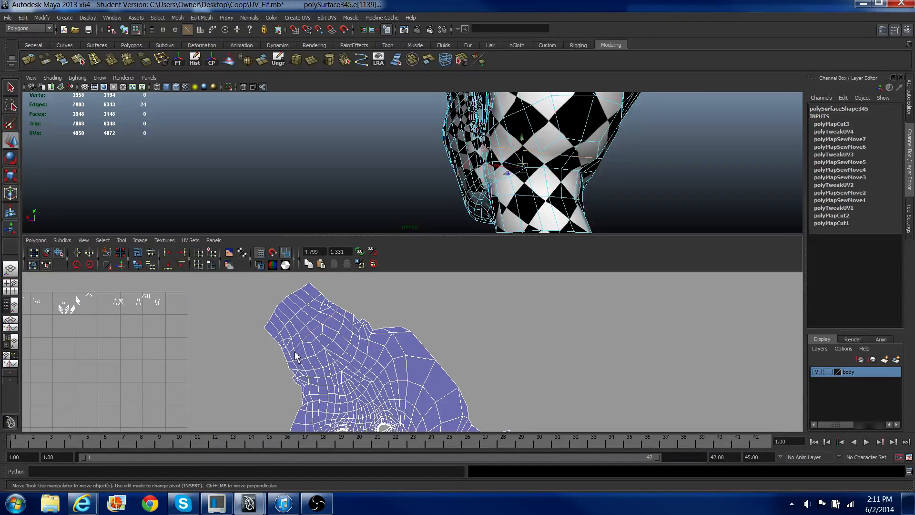
shift+click(292, 353)
scroll(293, 352, up, 5)
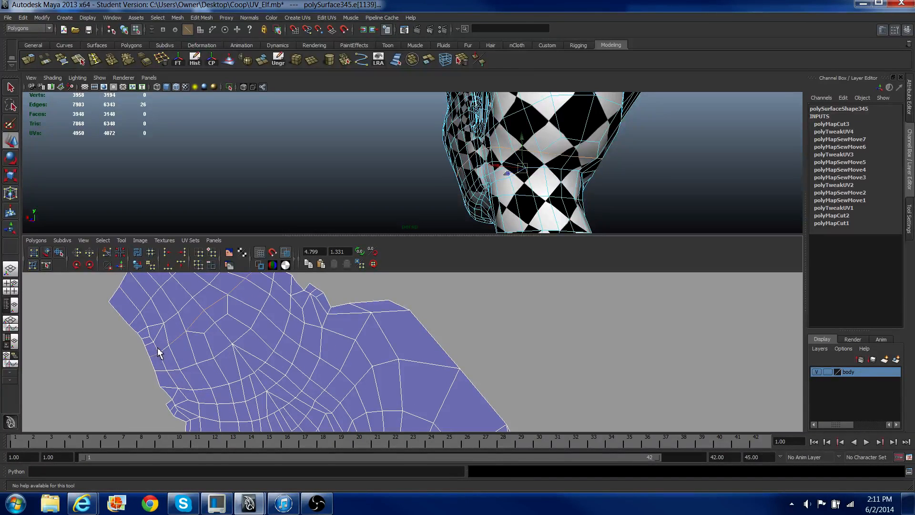
click(107, 252)
Step: Try to move and sew the neck flap's end edges together with the side strip's edges beside the ear, and undo the sew
alt+middle_drag(153, 335, 248, 353)
scroll(247, 353, down, 3)
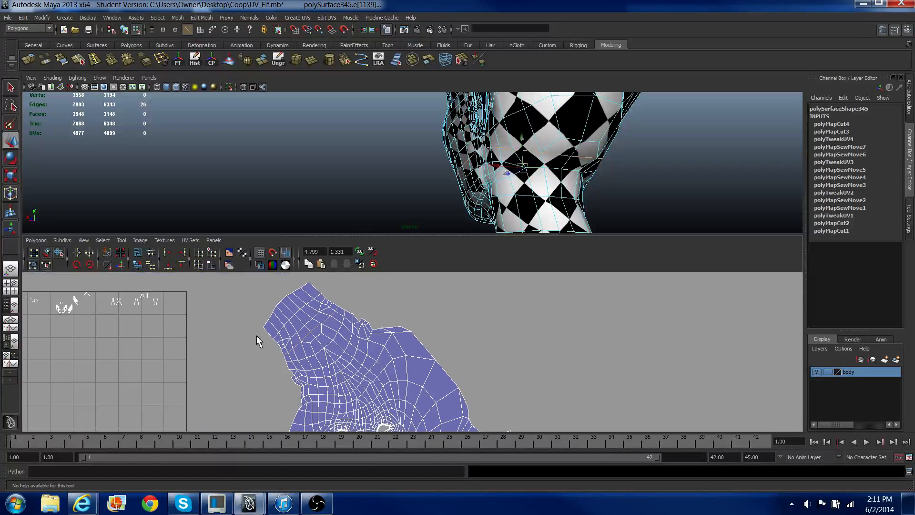
right_drag(256, 335, 257, 315)
drag(257, 297, 278, 308)
scroll(350, 354, down, 3)
scroll(357, 358, up, 5)
scroll(357, 358, up, 2)
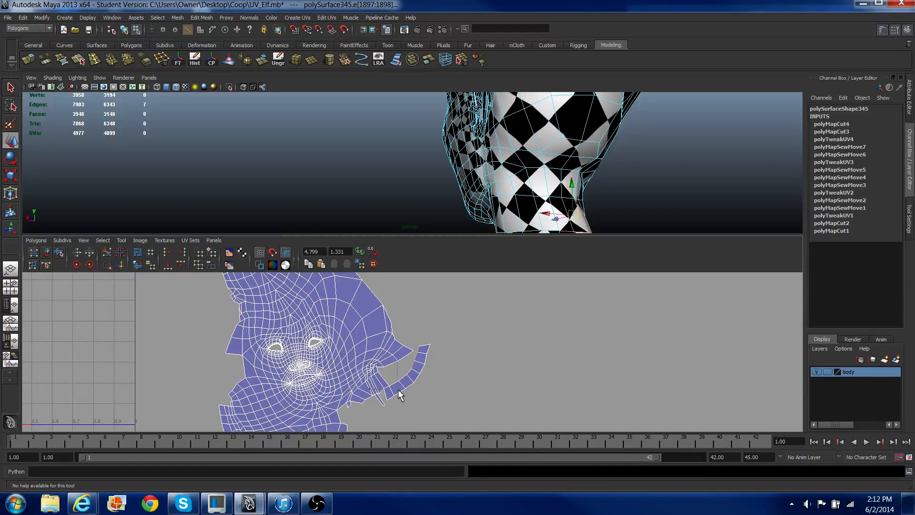
shift+drag(398, 390, 399, 391)
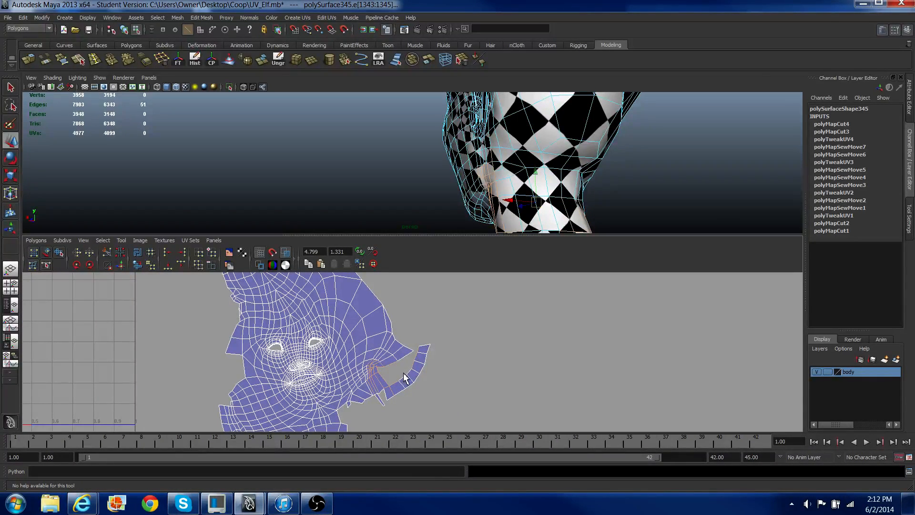
shift+drag(408, 376, 409, 377)
shift+click(405, 357)
alt+right_drag(406, 358, 345, 332)
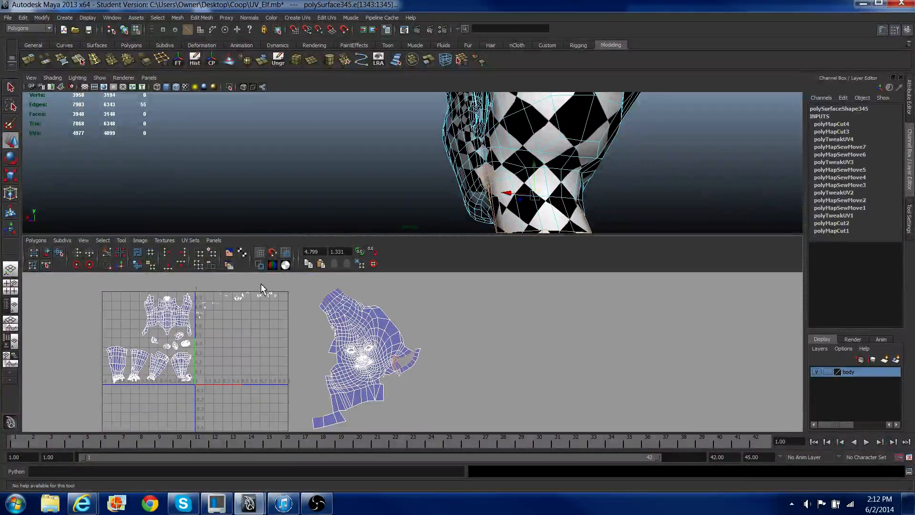
click(121, 264)
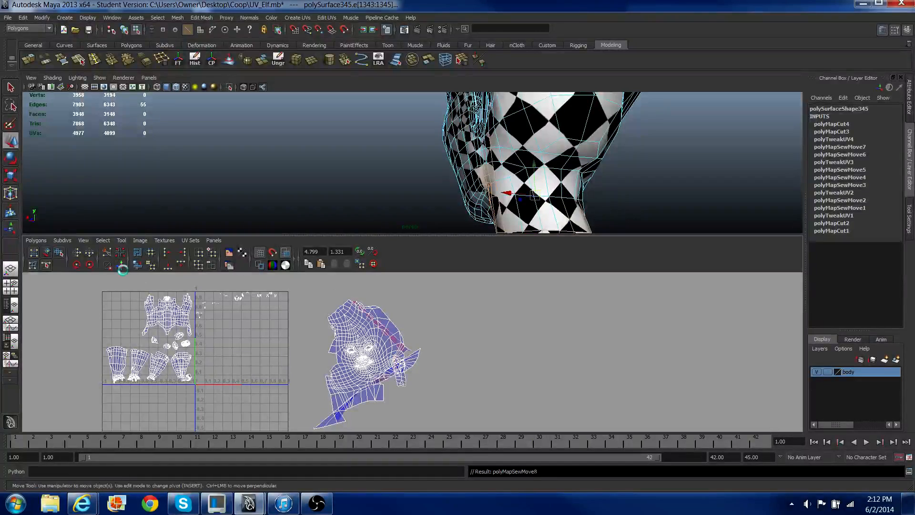
key(ctrl+z)
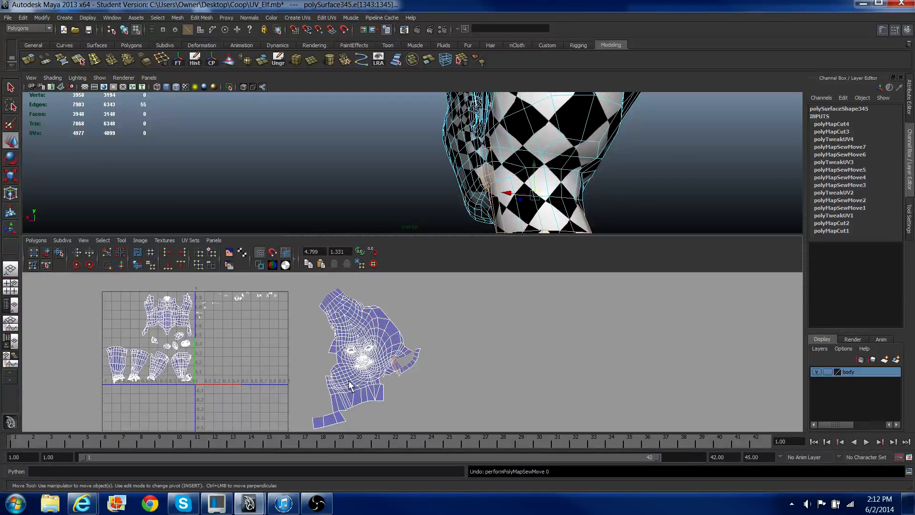
Step: Deselect the edges on the shell's lower tail strip, try Move and Sew again on the remaining edges, and undo it
alt+right_drag(351, 385, 360, 380)
alt+middle_drag(341, 348, 409, 375)
scroll(418, 354, up, 5)
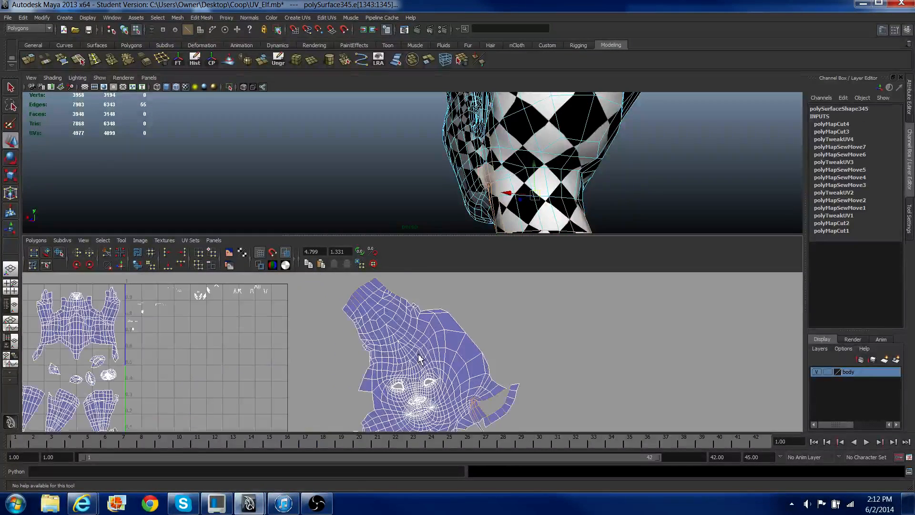
alt+middle_drag(400, 324, 419, 386)
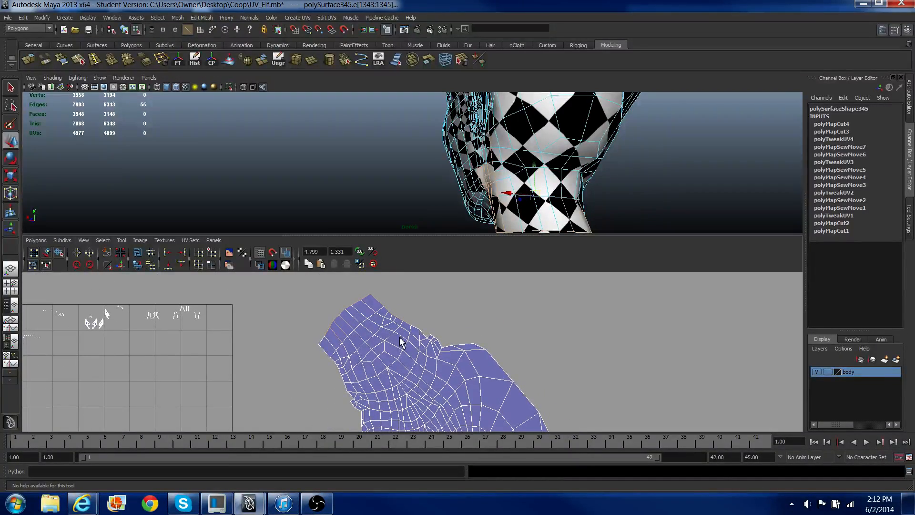
scroll(398, 343, down, 3)
scroll(398, 343, down, 3)
alt+middle_drag(426, 420, 439, 324)
scroll(407, 400, down, 2)
scroll(363, 388, down, 1)
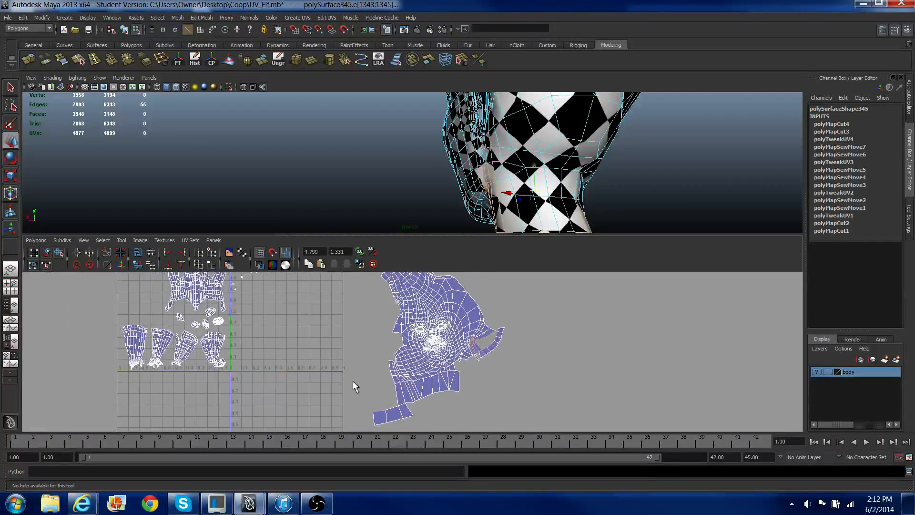
ctrl+drag(352, 380, 412, 423)
click(120, 264)
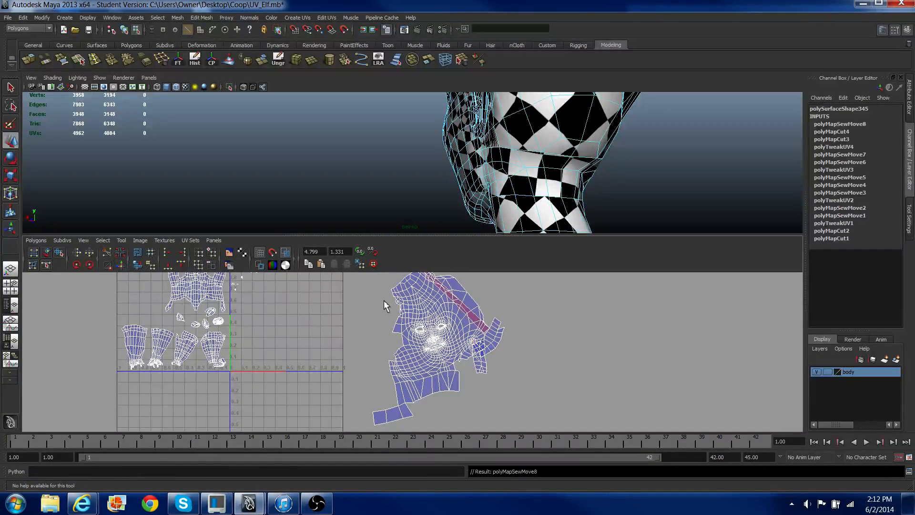
scroll(384, 299, down, 2)
key(ctrl+z)
Step: Examine the neck flap's edge rows and trace a candidate line inward from its outer border for the next cut
scroll(453, 350, up, 5)
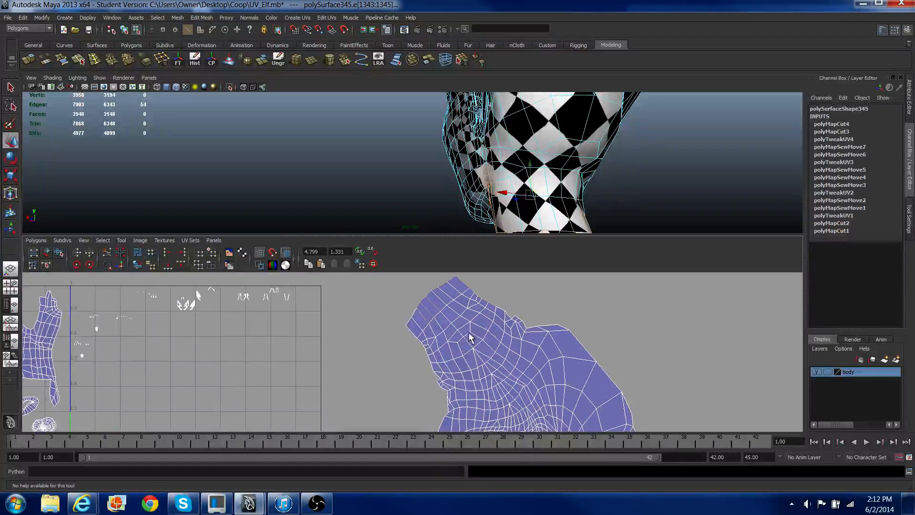
scroll(501, 329, down, 2)
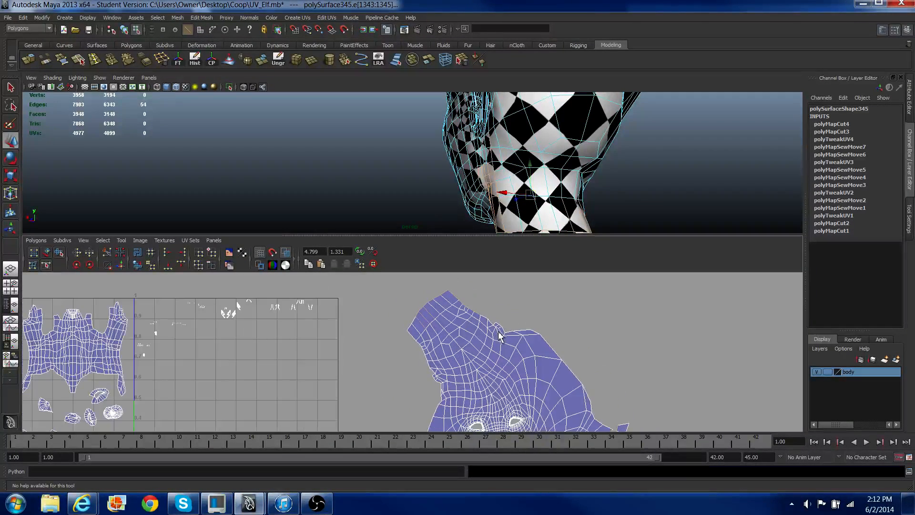
alt+middle_drag(551, 401, 502, 366)
scroll(518, 338, up, 1)
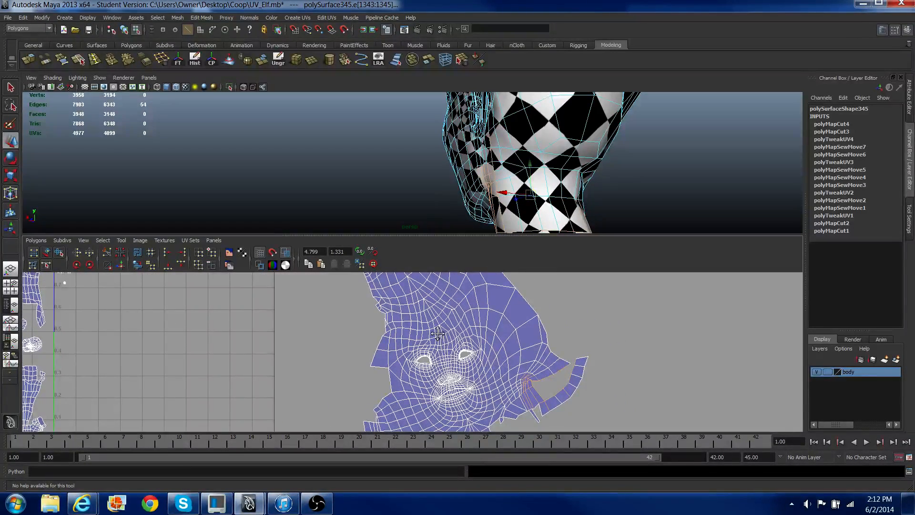
alt+middle_drag(437, 332, 419, 339)
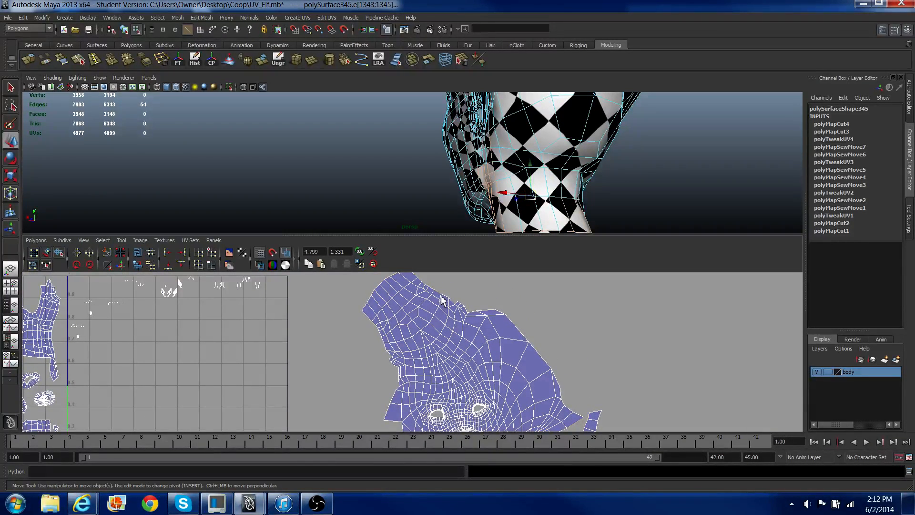
click(440, 297)
shift+click(431, 324)
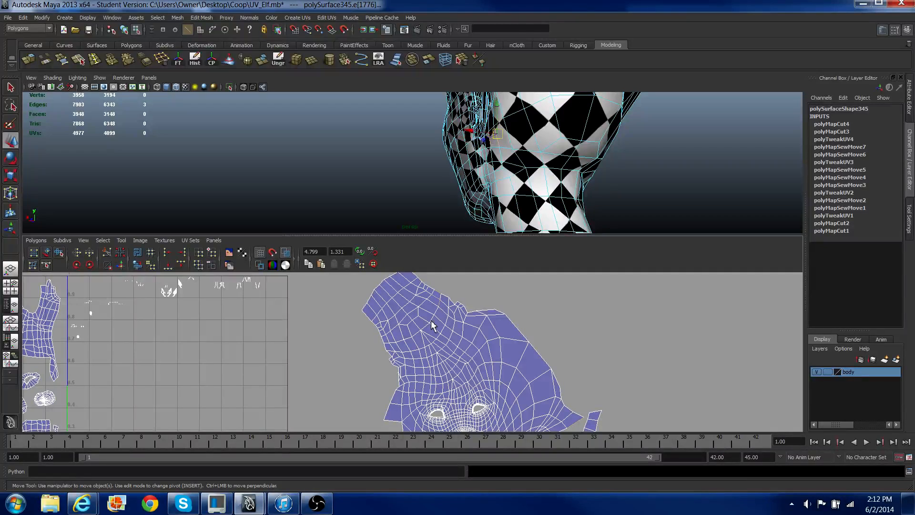
shift+click(430, 319)
scroll(447, 312, up, 1)
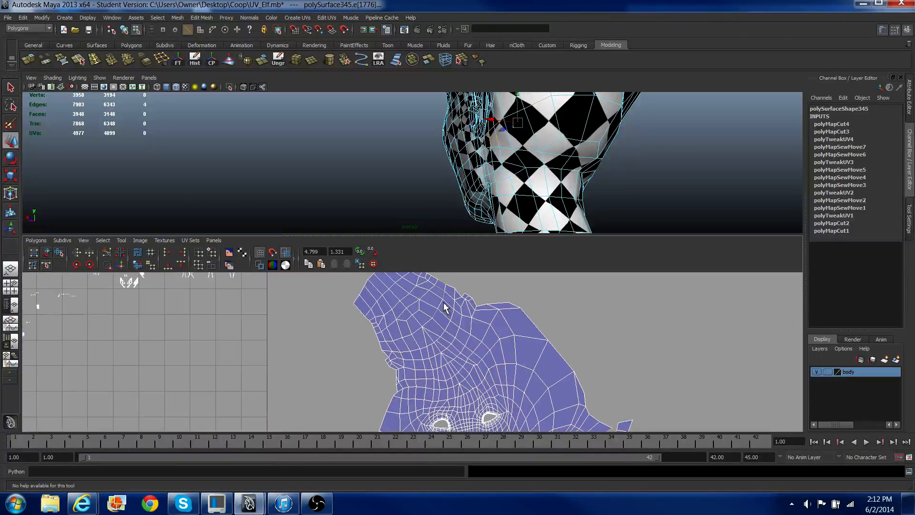
shift+click(443, 302)
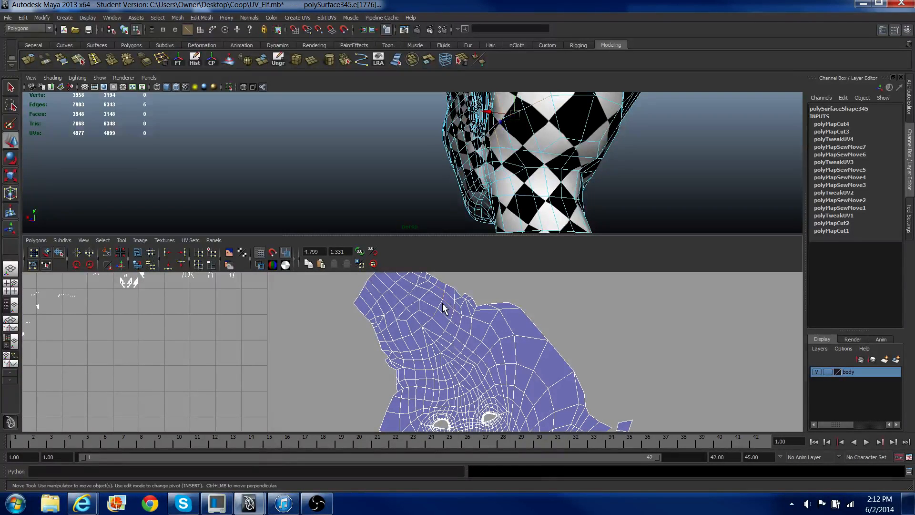
shift+click(446, 288)
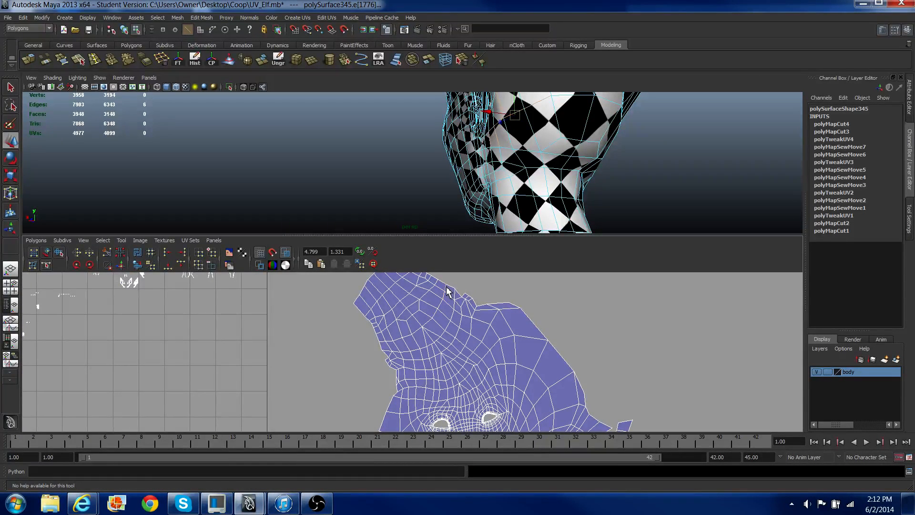
Step: Select a continuous edge row across the neck flap, following it around the lower back of the head, and cut the UVs along it
click(424, 341)
shift+click(395, 342)
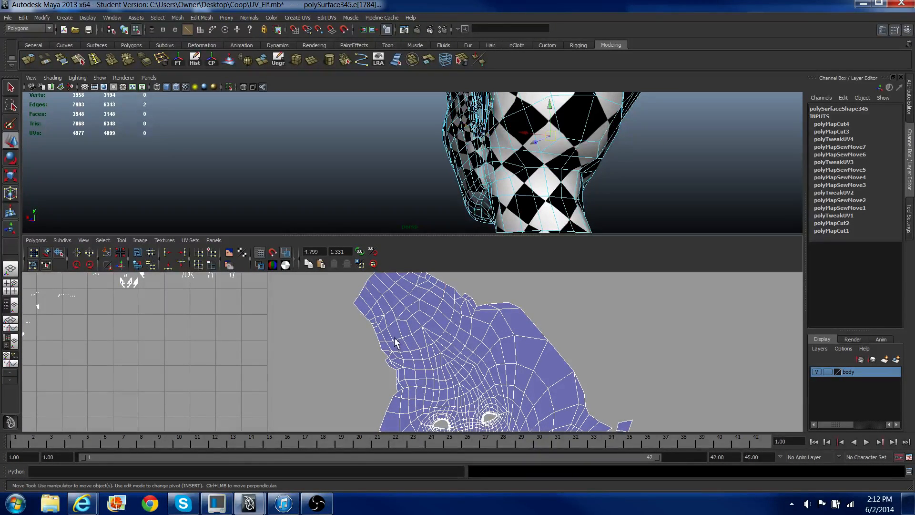
alt+drag(487, 187, 463, 162)
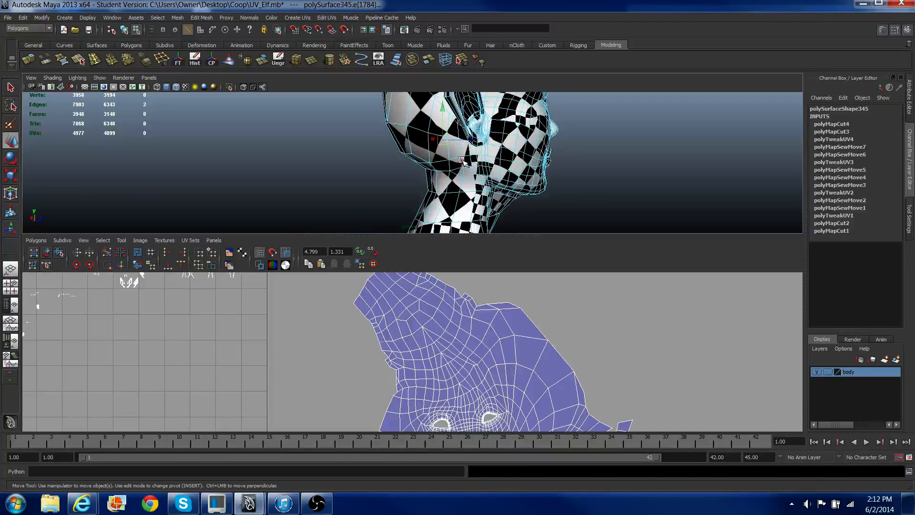
shift+double_click(418, 129)
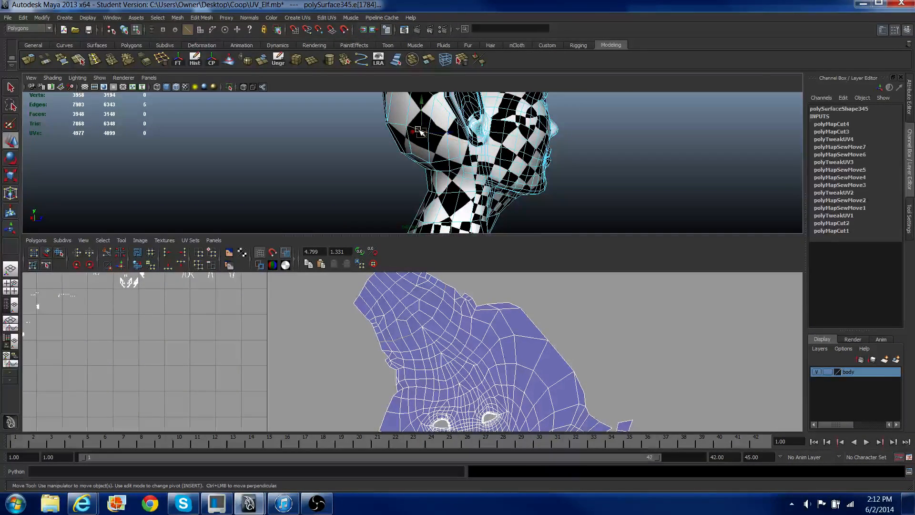
shift+click(421, 325)
shift+click(430, 319)
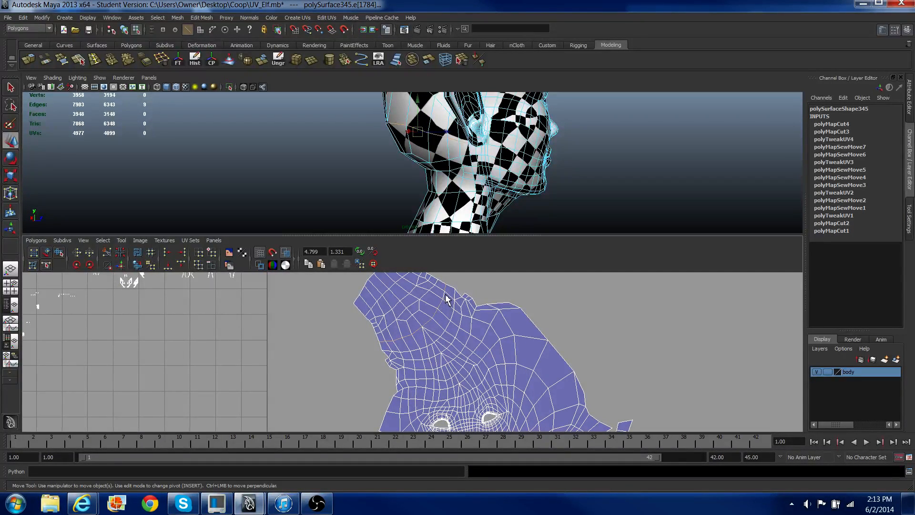
shift+click(504, 302)
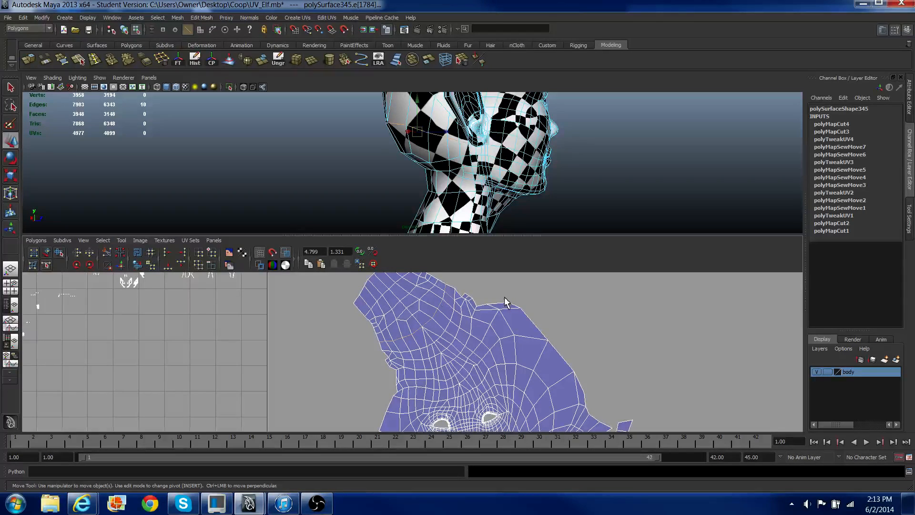
shift+click(445, 293)
shift+click(443, 294)
click(105, 257)
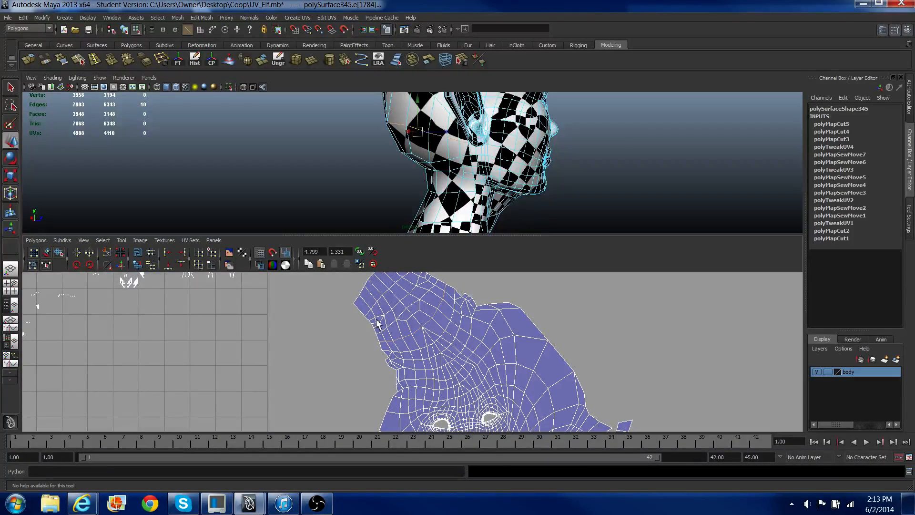
Step: Select the edges at the neck flap's outer end plus one on the side strip by the ear, and move and sew them
scroll(376, 318, down, 2)
right_drag(374, 315, 387, 316)
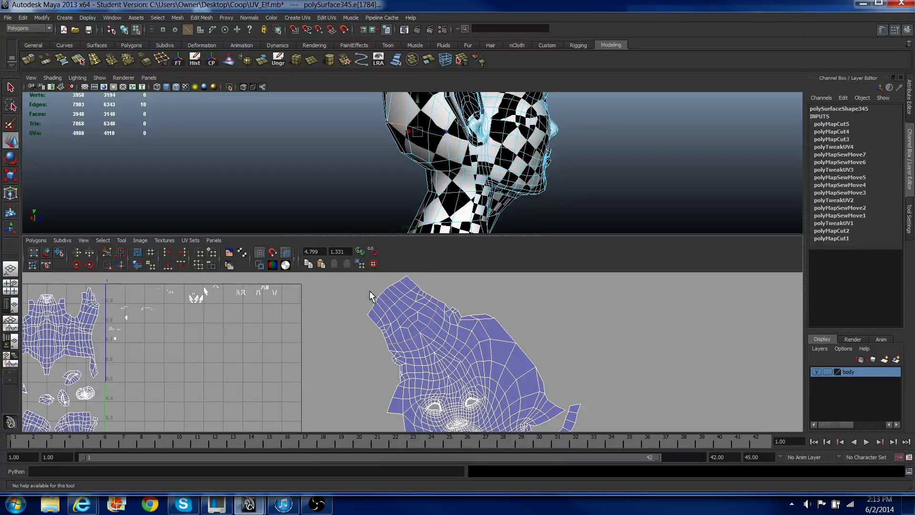
drag(362, 280, 434, 308)
key(w)
alt+middle_drag(439, 327, 430, 285)
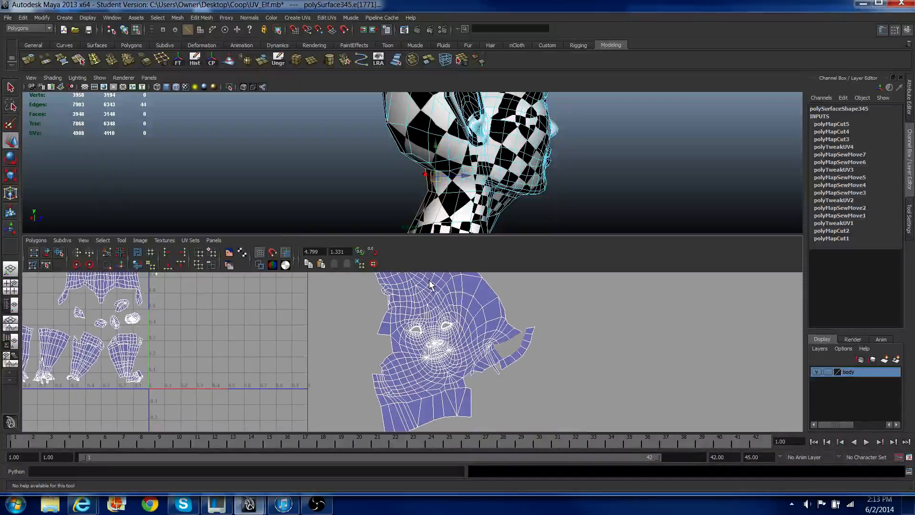
shift+click(508, 357)
alt+right_drag(509, 361, 365, 311)
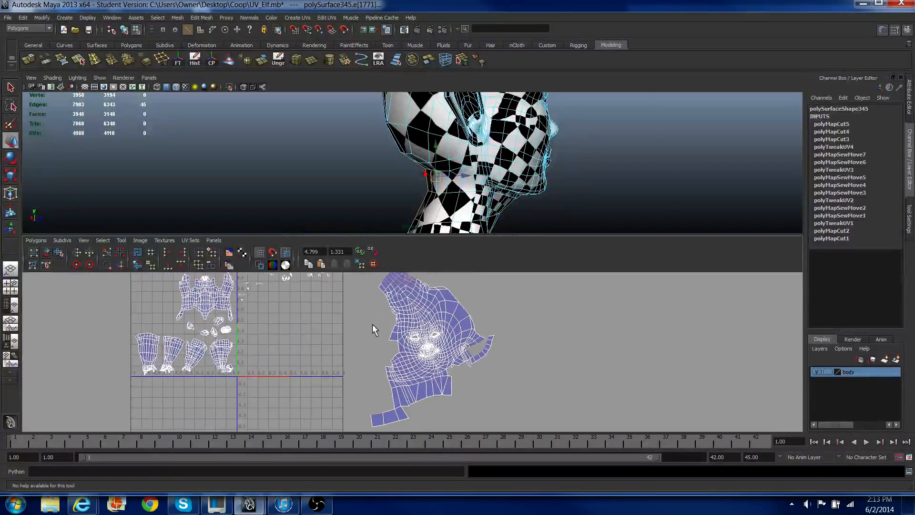
click(121, 265)
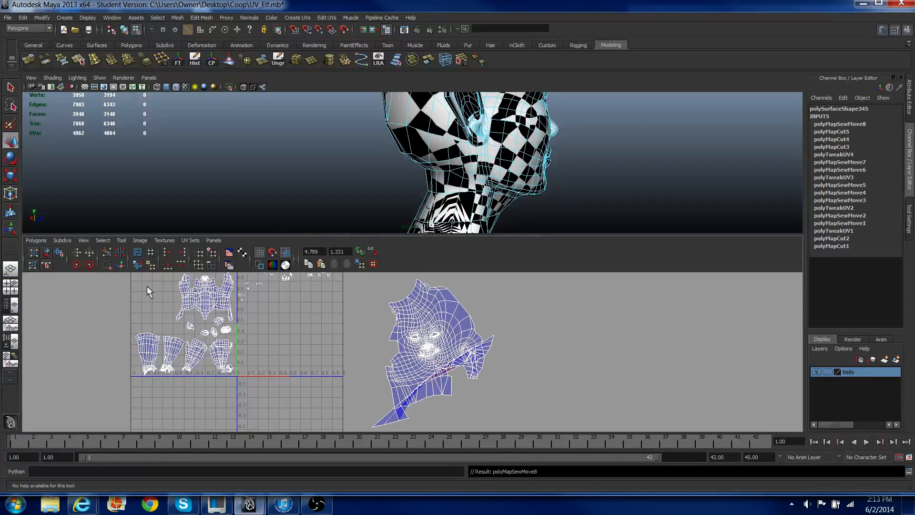
Step: Undo the last Move and Sew, deselect the edges on the shell's lower tail strip, and move and sew the remaining edges
key(ctrl+z)
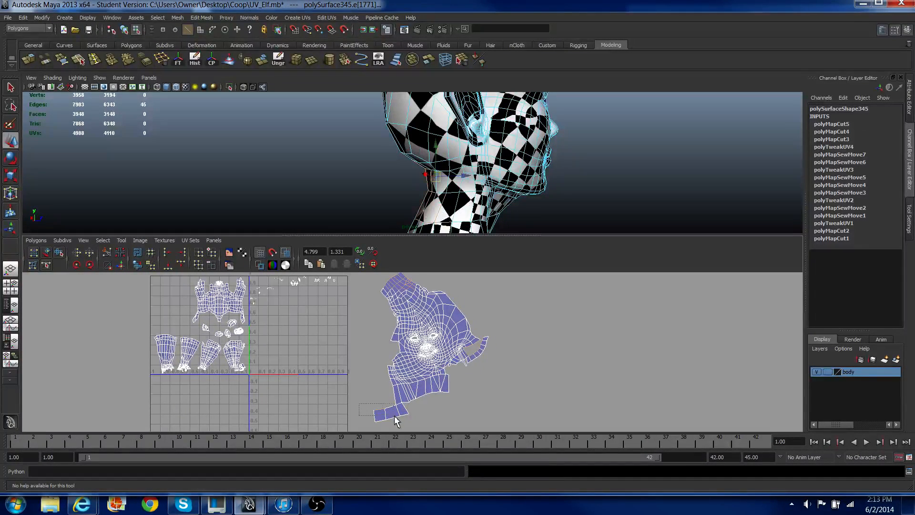
click(121, 264)
Step: Select the UVs around the overlapping neck flap and side of the head shell and unfold them
right_drag(455, 362, 448, 320)
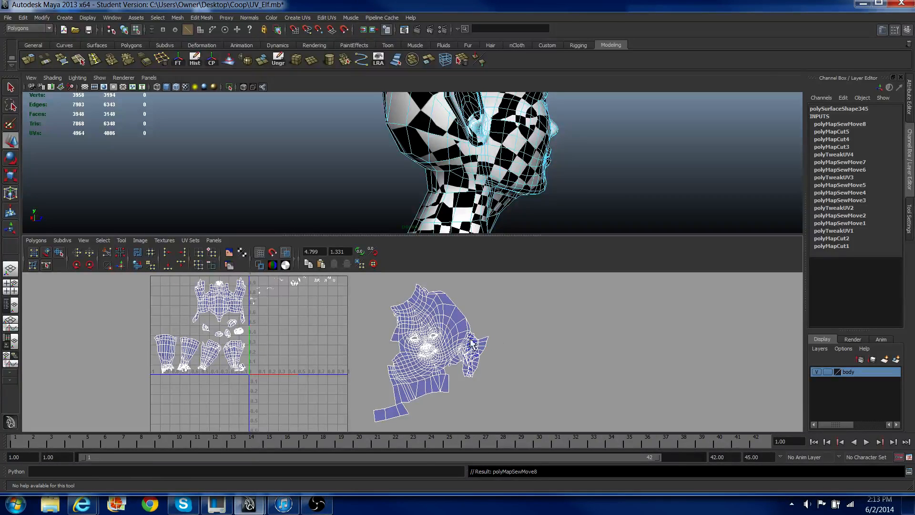
drag(510, 388, 512, 389)
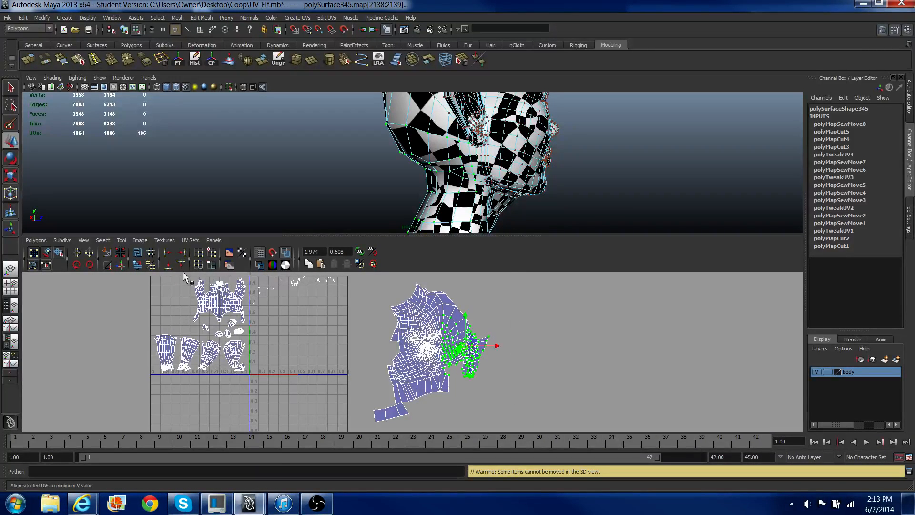
click(138, 265)
scroll(486, 359, up, 5)
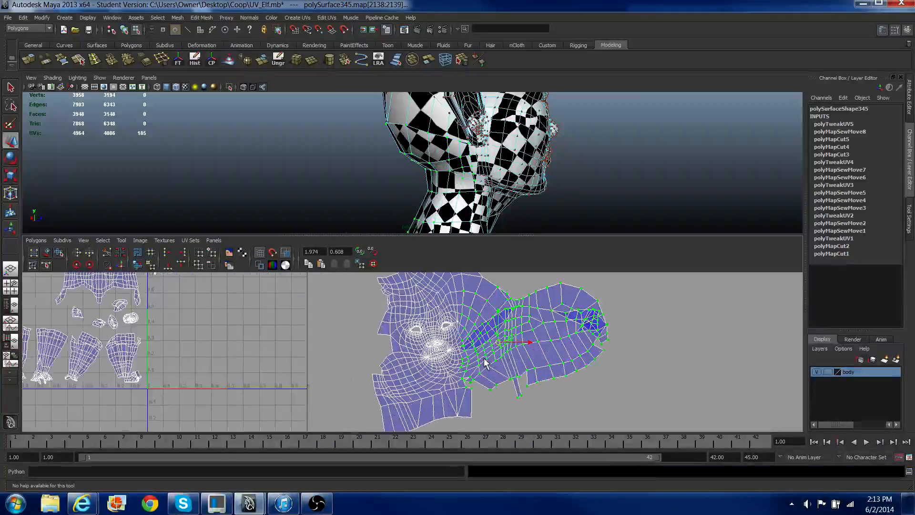
Step: Select the edges around the overlapping seam between the cheek and the unfolded back-of-head section, and move and sew them
right_drag(493, 355, 490, 311)
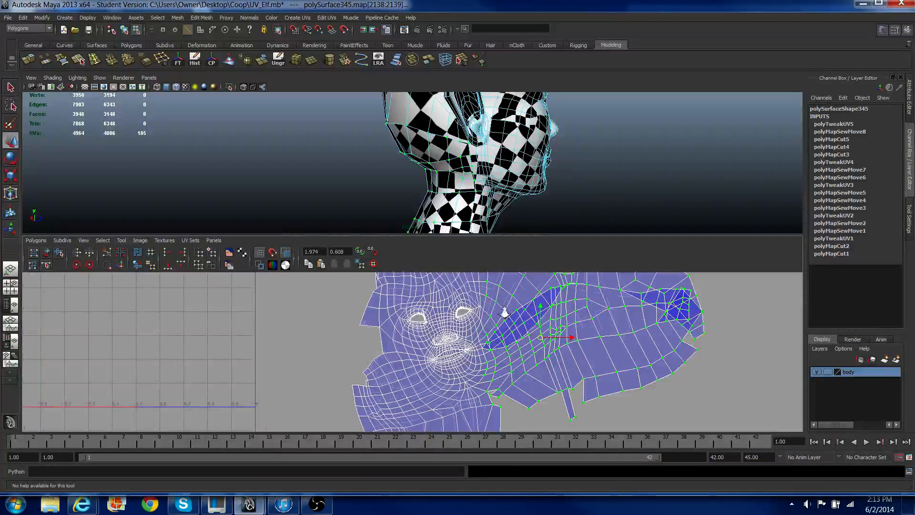
scroll(491, 310, down, 1)
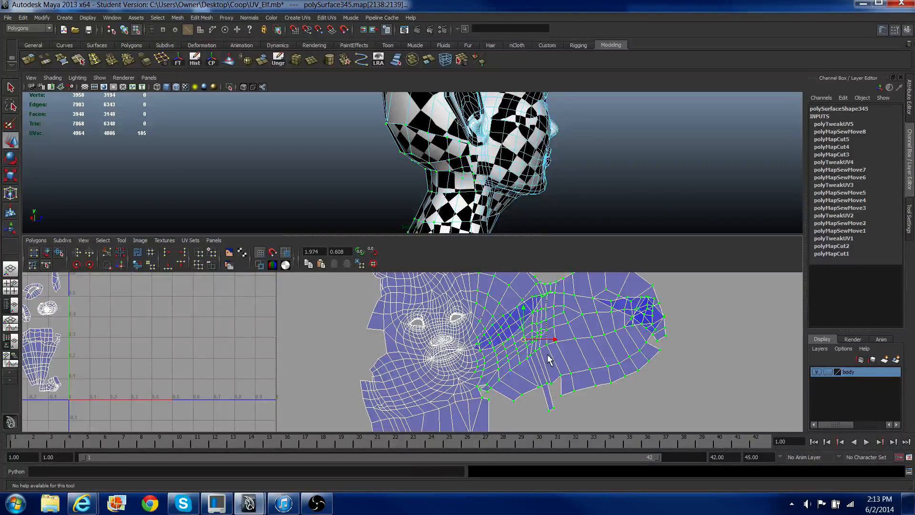
drag(547, 353, 547, 354)
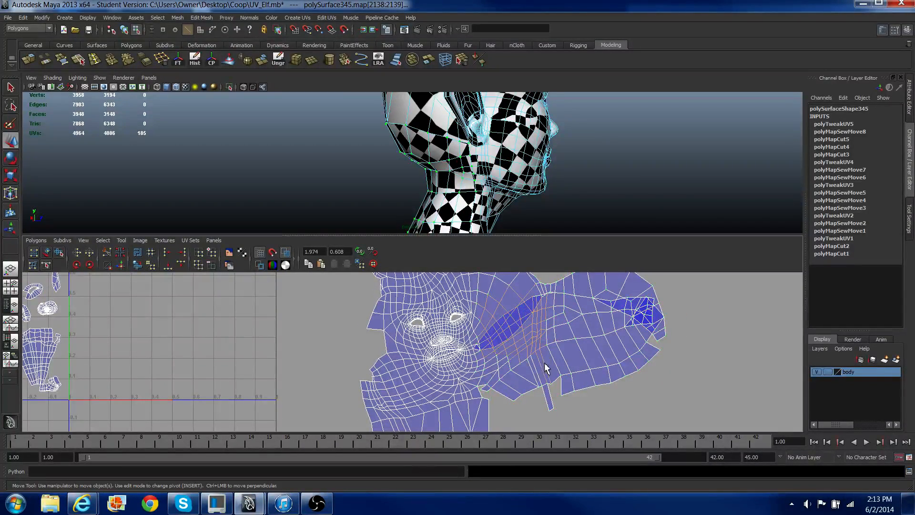
click(120, 265)
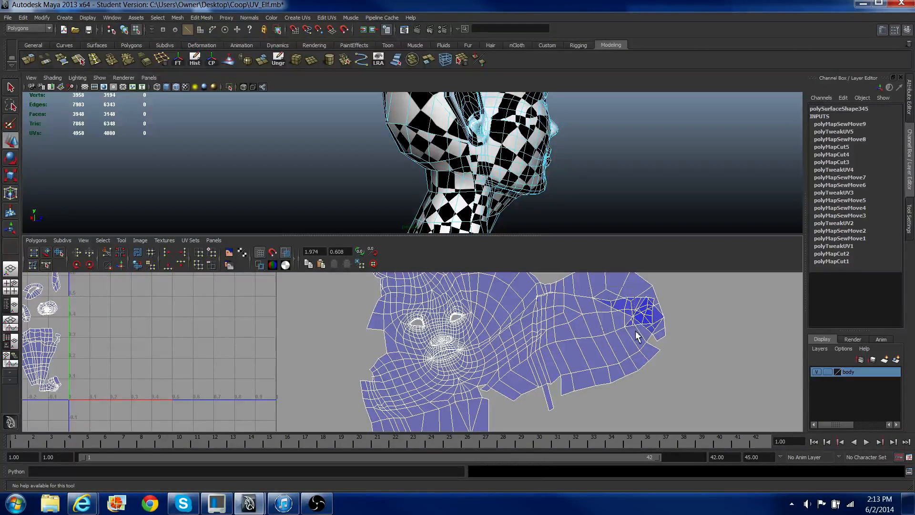
Step: Select the edges at the back-of-head section's outer end, try Move and Sew on them, and undo it
drag(643, 344, 665, 353)
alt+right_drag(444, 379, 356, 370)
drag(356, 370, 423, 438)
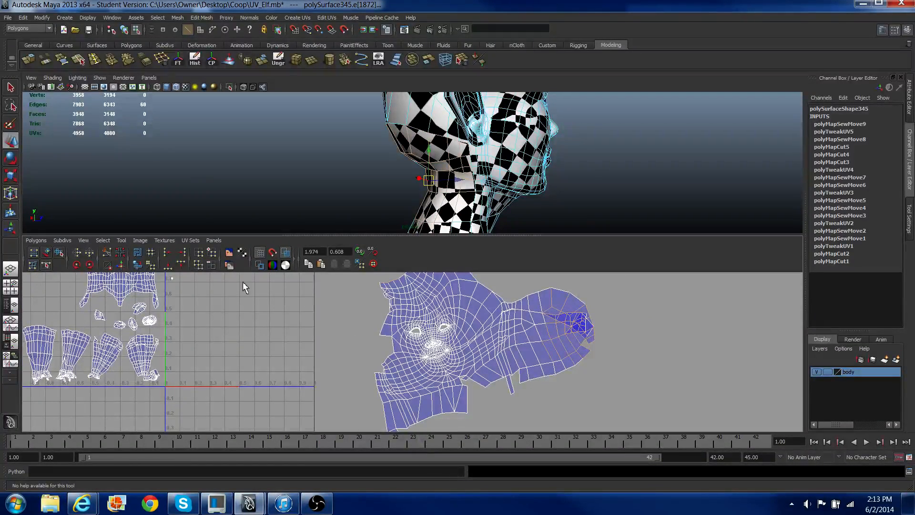
click(121, 265)
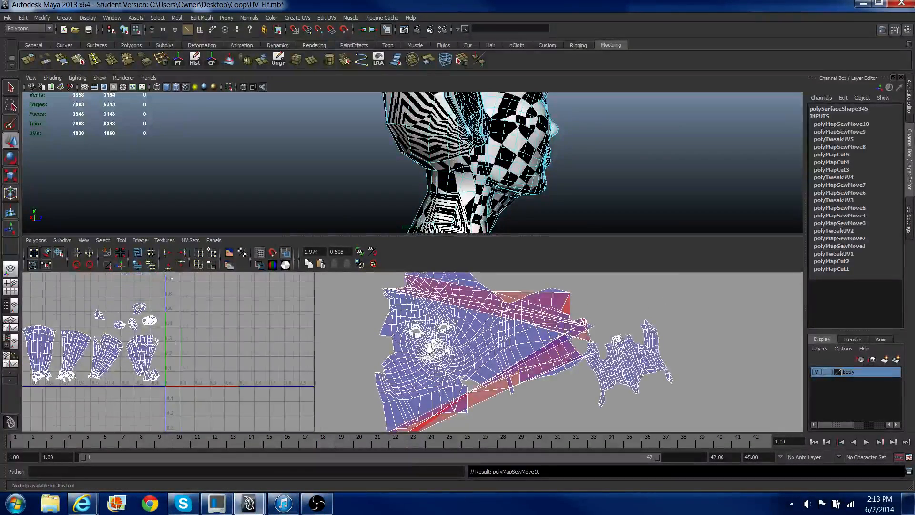
alt+right_drag(429, 349, 378, 382)
key(ctrl+z)
Step: Deselect the stray edges on the lower tail strip and the body shell, and move and sew the remaining outer-end edges
ctrl+drag(370, 385, 410, 425)
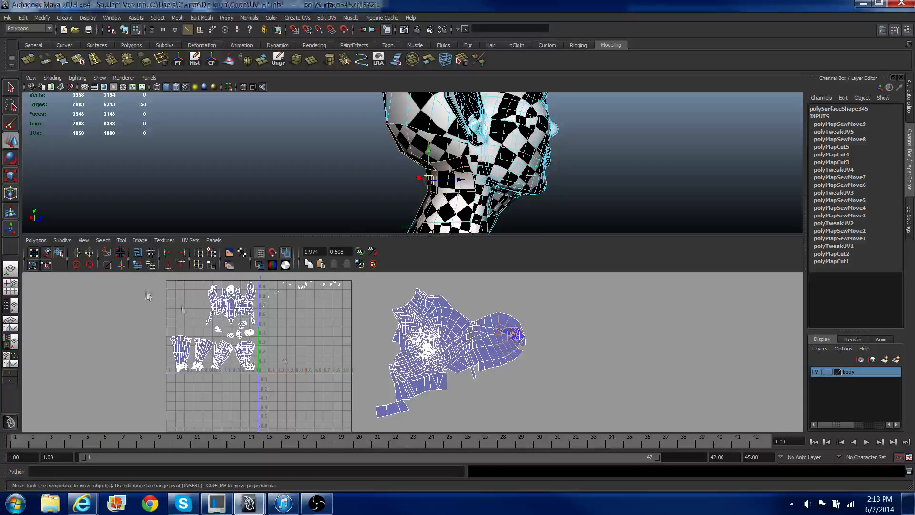
click(121, 265)
key(ctrl+z)
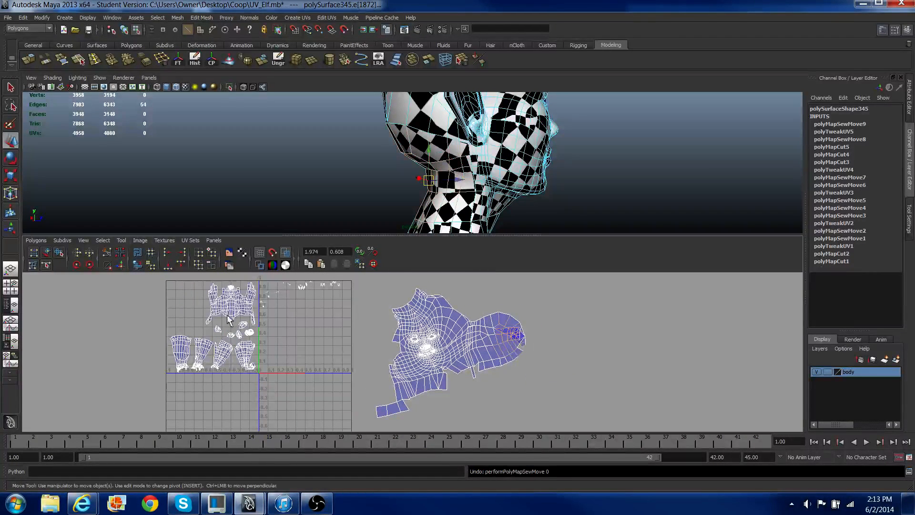
key(ctrl+z)
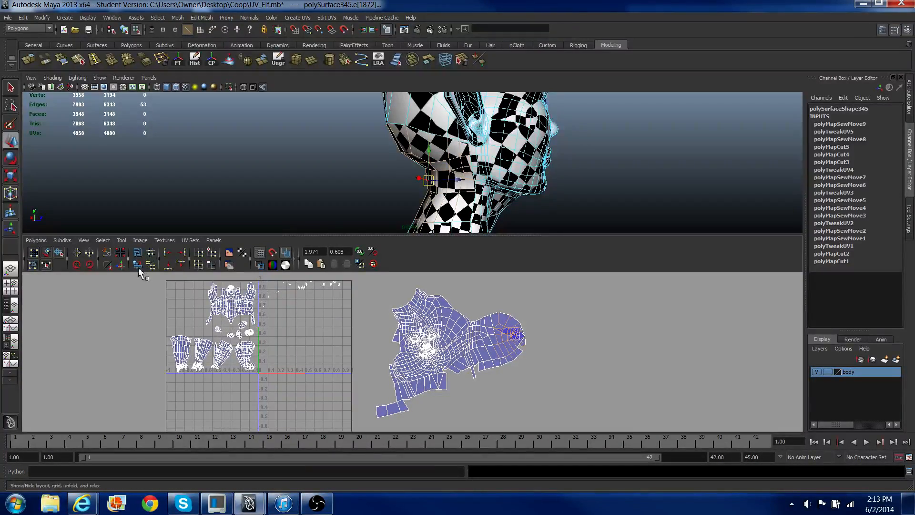
click(120, 266)
Step: Select the UVs at the outer end of the back-of-head section and unfold them
scroll(540, 309, up, 5)
right_drag(518, 322, 532, 319)
drag(528, 280, 608, 372)
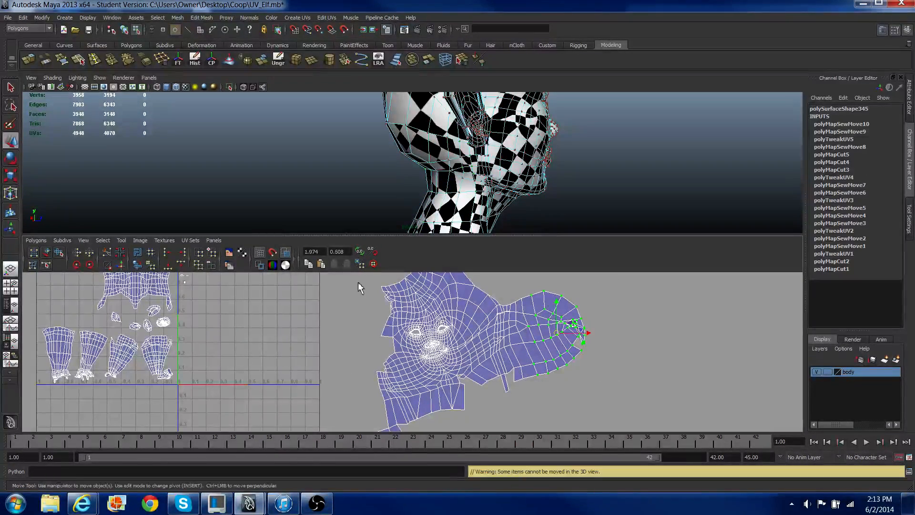
click(138, 266)
alt+right_drag(165, 209, 348, 257)
scroll(475, 313, up, 8)
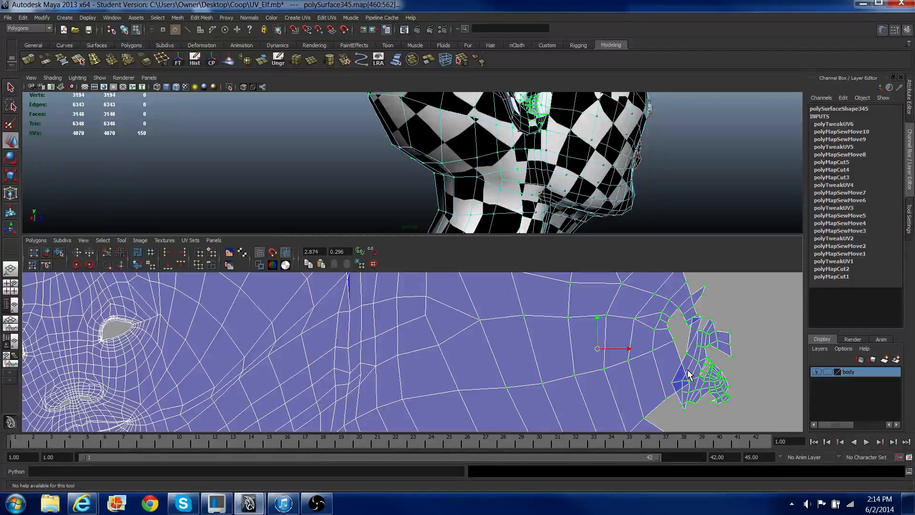
Step: Select the short row of UVs just below the notch between the face and back-of-head section, and unfold it
right_drag(687, 374, 691, 363)
scroll(368, 310, down, 5)
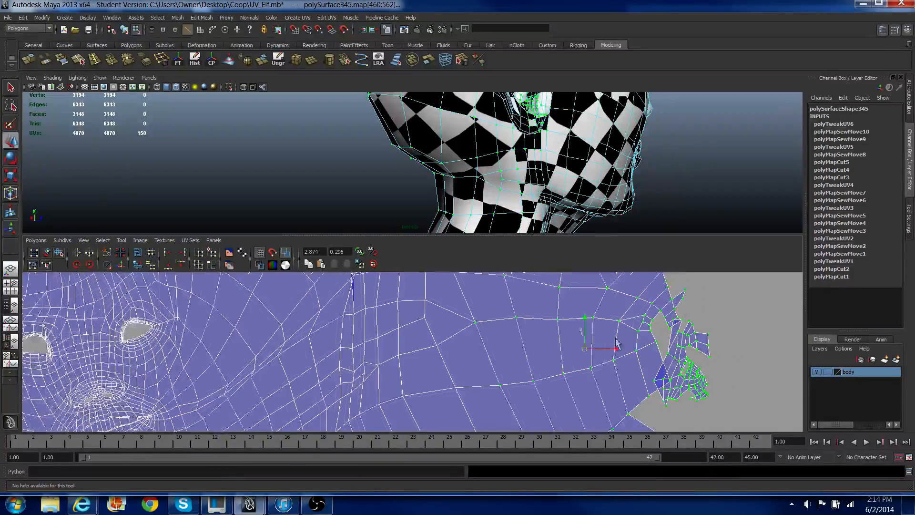
scroll(369, 311, up, 3)
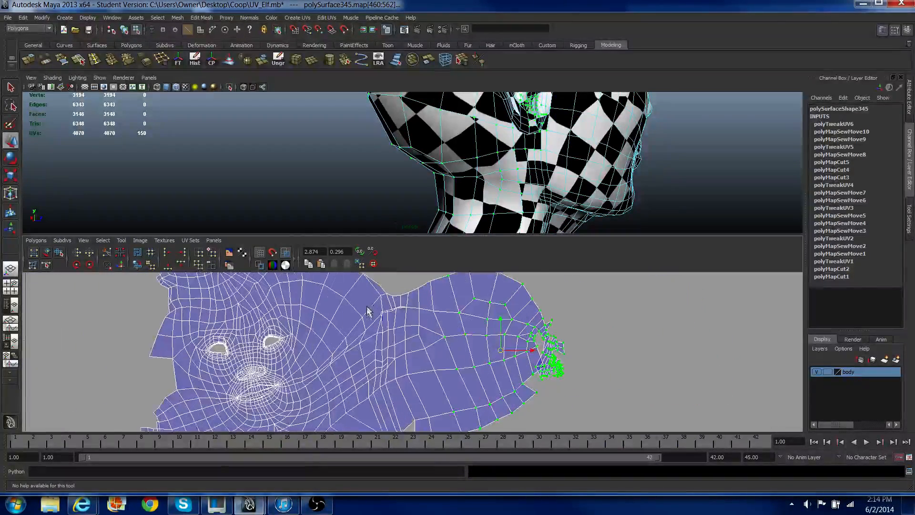
mouse_move(368, 311)
right_down()
mouse_move(396, 307)
mouse_move(363, 301)
right_up()
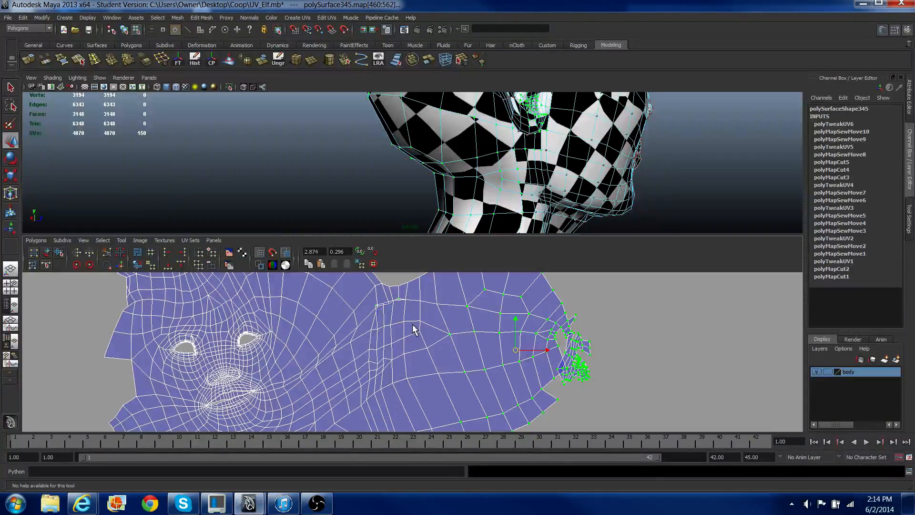
click(391, 307)
click(138, 266)
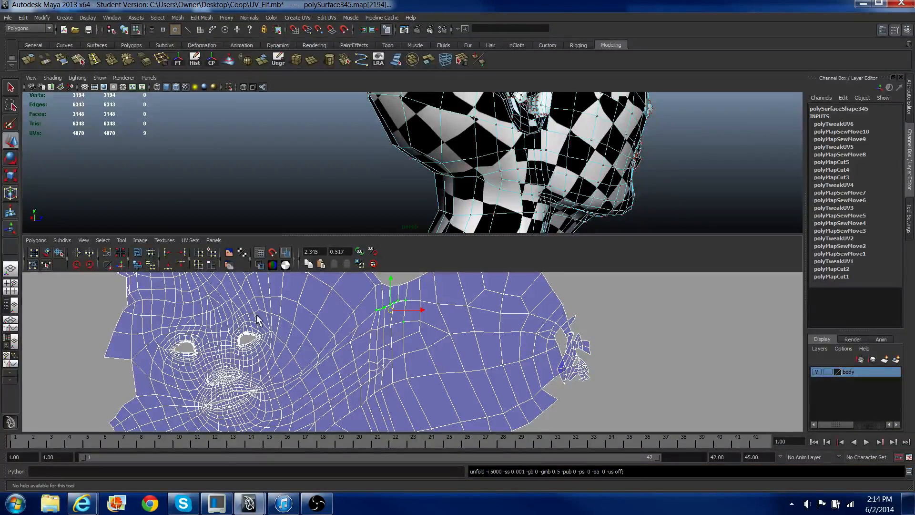
Step: Return to object mode with the head mesh selected and delete its construction history
scroll(257, 319, down, 6)
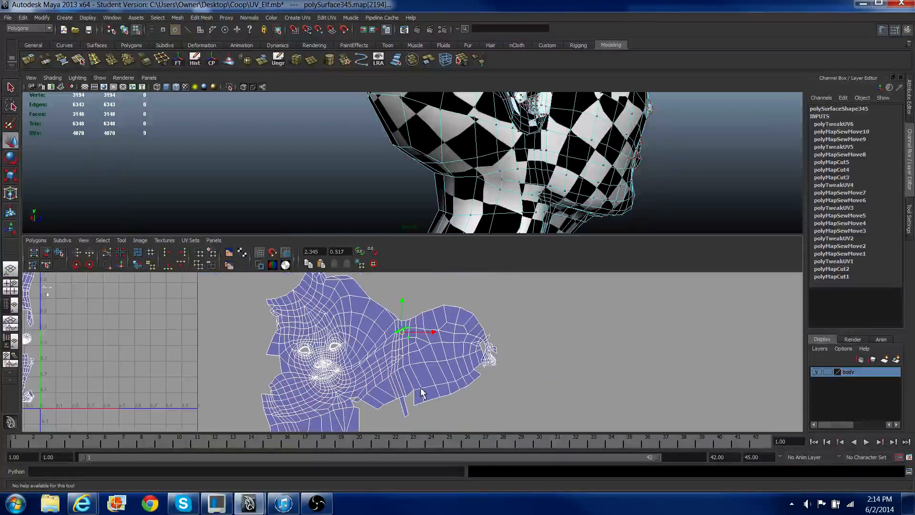
alt+middle_drag(422, 393, 589, 326)
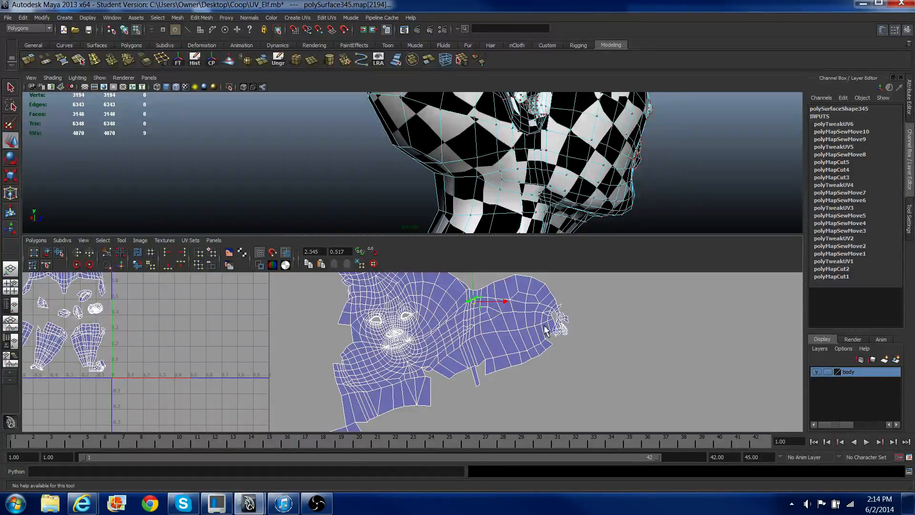
scroll(364, 329, down, 1)
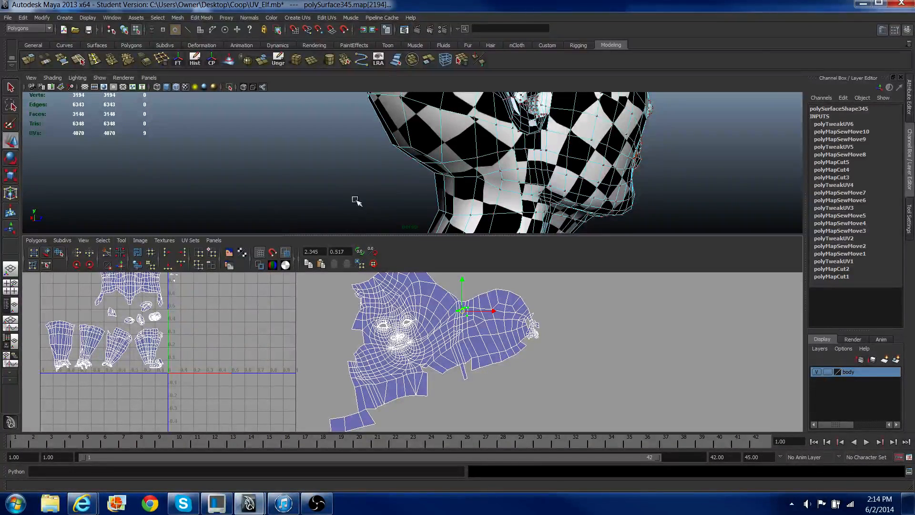
right_drag(495, 132, 495, 137)
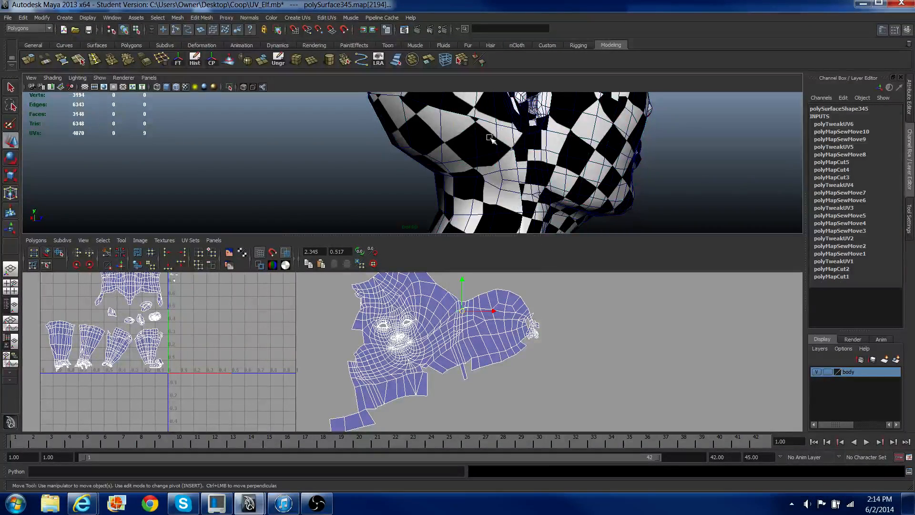
click(194, 58)
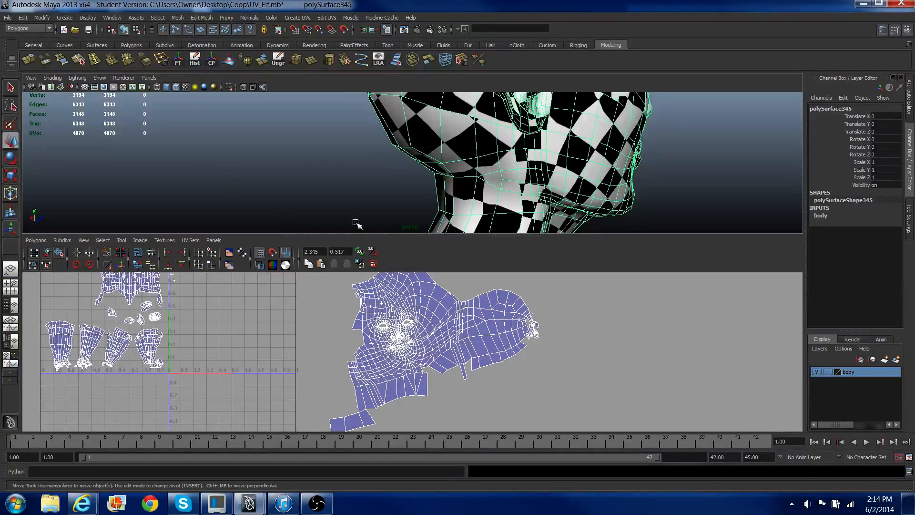
Step: Select faces on the elf's pointed ear and grow the face selection until it covers the whole ear
alt+drag(582, 171, 527, 167)
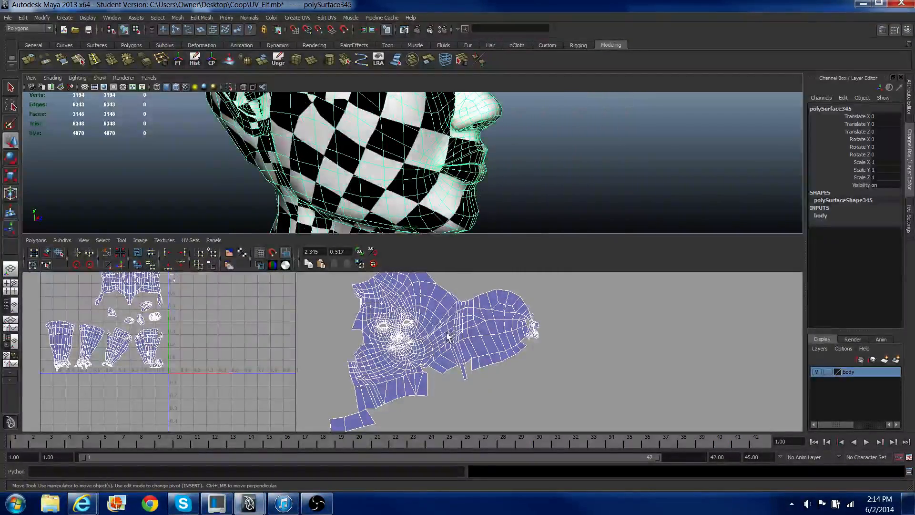
scroll(446, 331, down, 2)
alt+drag(362, 181, 292, 167)
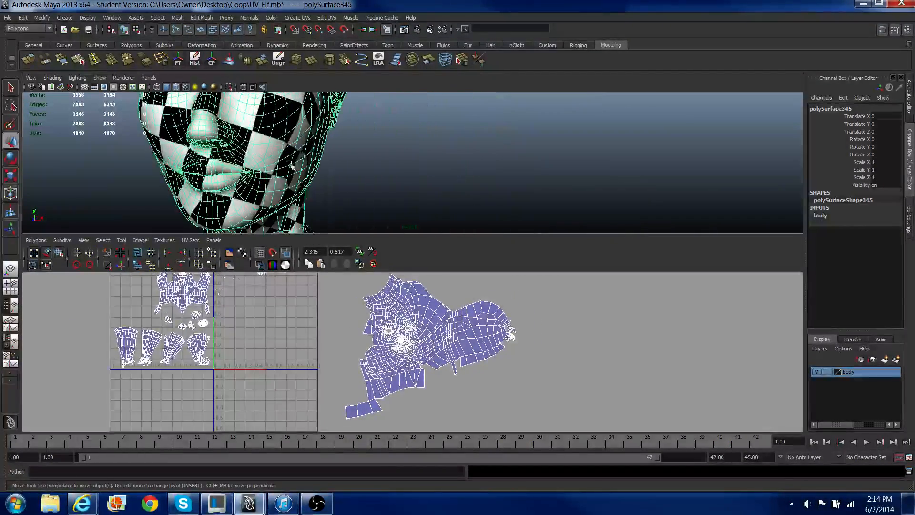
alt+drag(341, 131, 376, 102)
right_drag(376, 103, 379, 114)
mouse_move(378, 115)
alt+mouse_down()
mouse_move(388, 159)
mouse_move(365, 138)
mouse_move(385, 143)
alt+mouse_up()
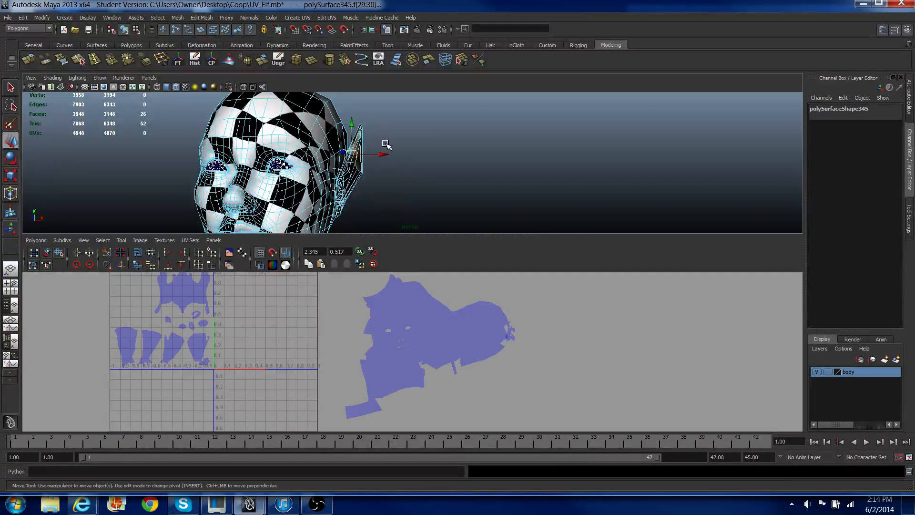
key(shift+period)
key(shift+period)
key(shift+period)
key(shift+period)
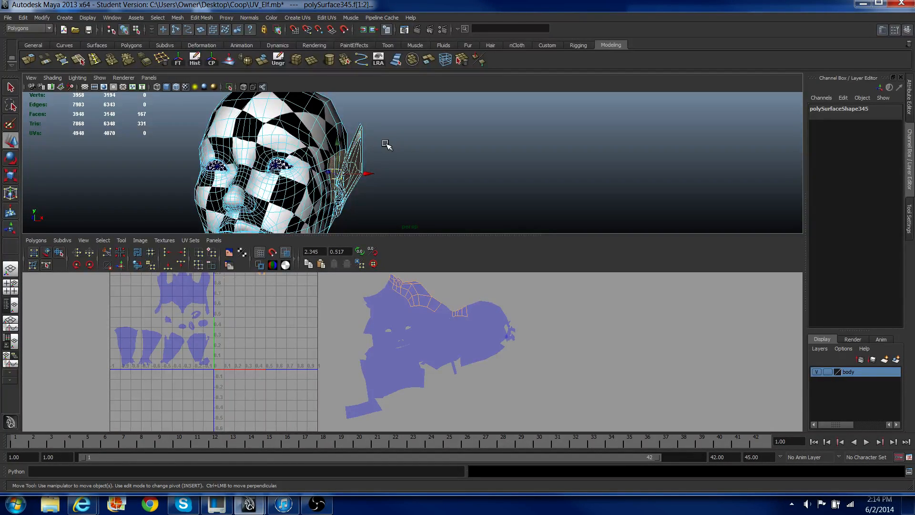
key(shift+period)
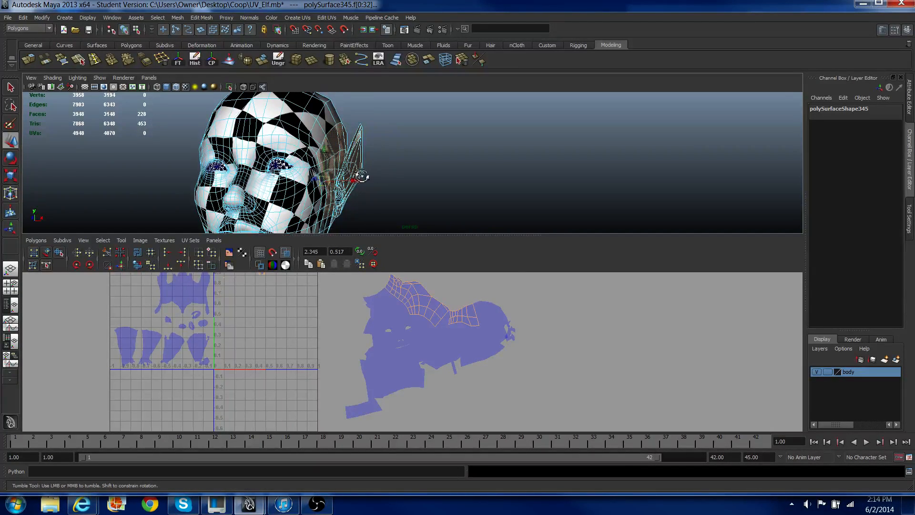
alt+drag(371, 174, 293, 177)
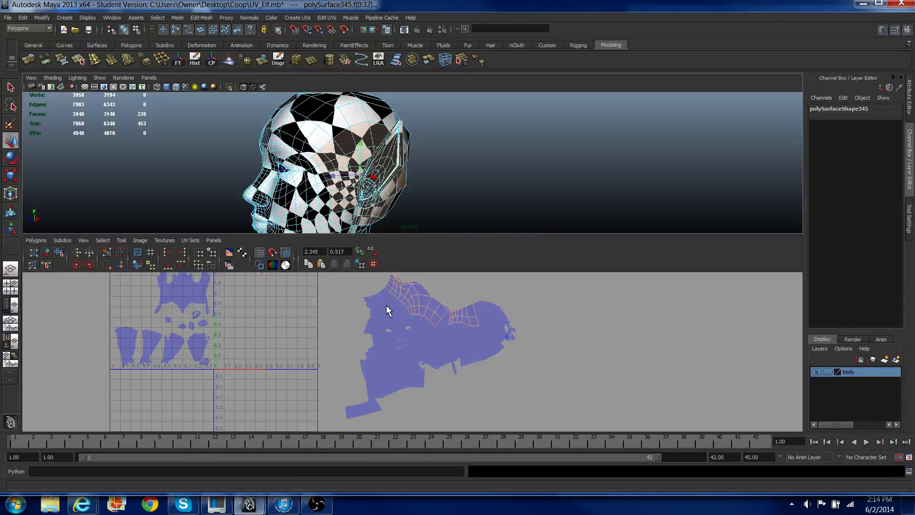
Step: Deselect the faces belonging to the head shell, leaving only the ear faces, and apply Automatic Mapping to them
scroll(387, 311, down, 1)
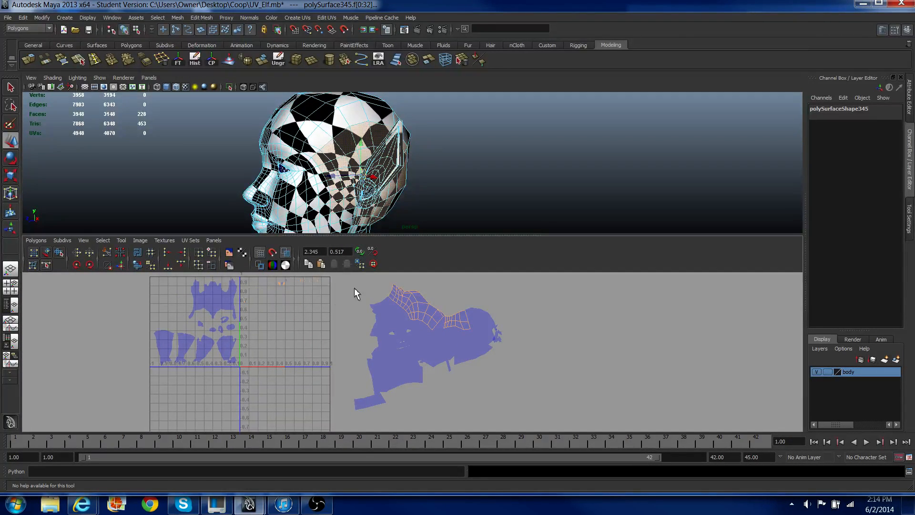
right_drag(354, 287, 354, 300)
ctrl+drag(373, 276, 502, 362)
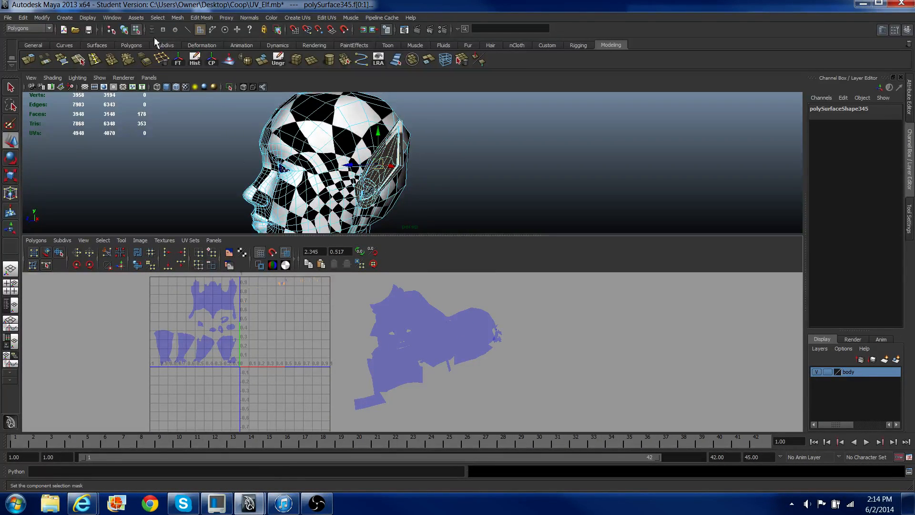
click(297, 18)
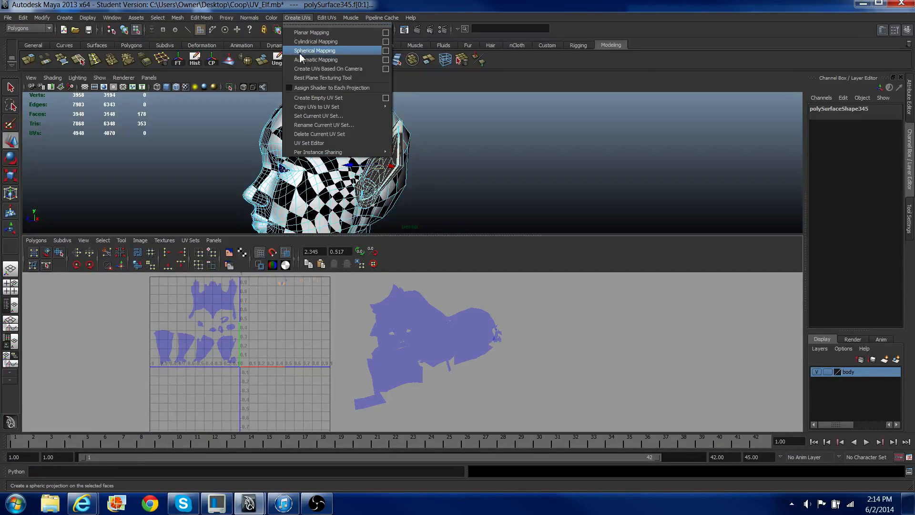
click(312, 67)
Step: Select all the UVs of the newly mapped ear pieces and move them out beyond the head shell
right_drag(305, 323, 319, 323)
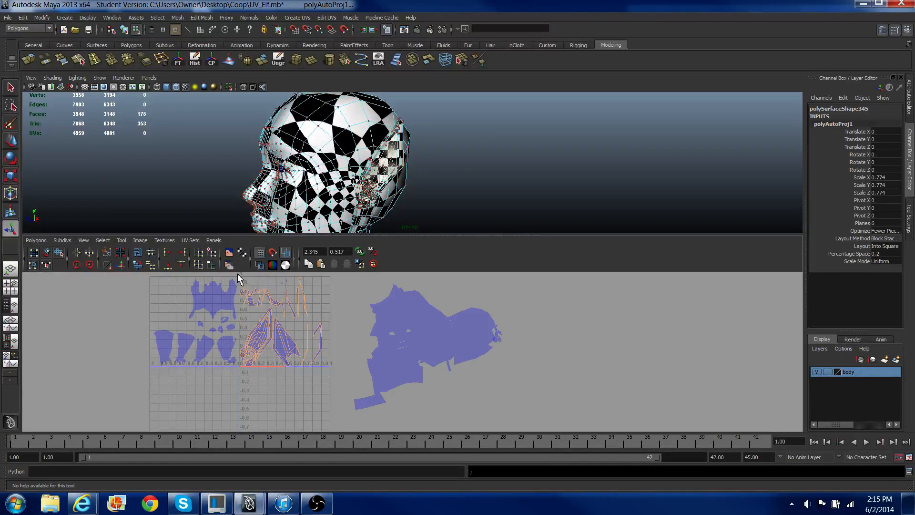
drag(330, 367, 344, 382)
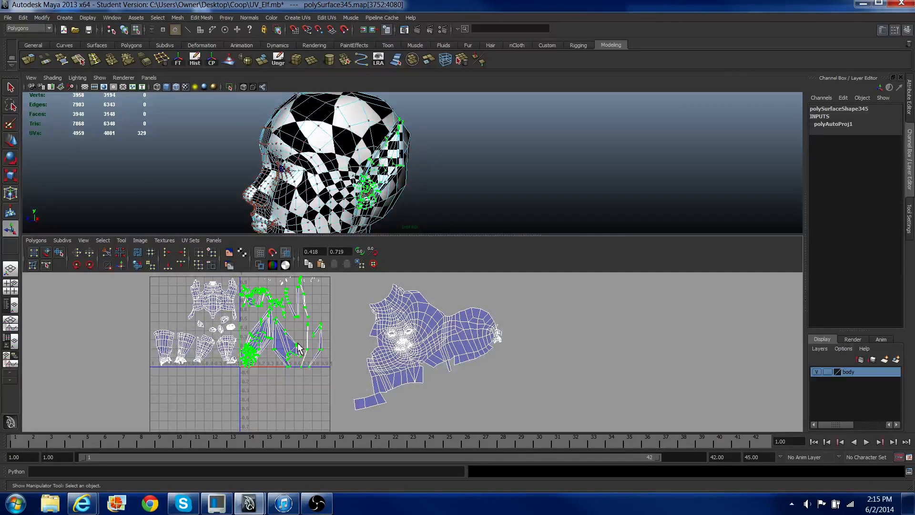
key(w)
drag(294, 344, 599, 344)
Step: Select the long slanted border edges of the triangular ear shell and move and sew it onto the larger ear shell
scroll(599, 343, up, 4)
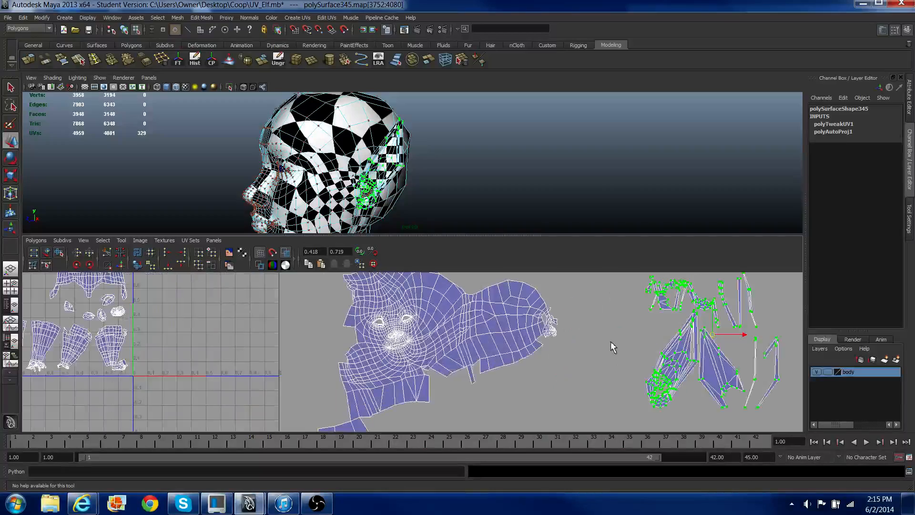
alt+middle_drag(565, 346, 419, 350)
scroll(468, 337, up, 3)
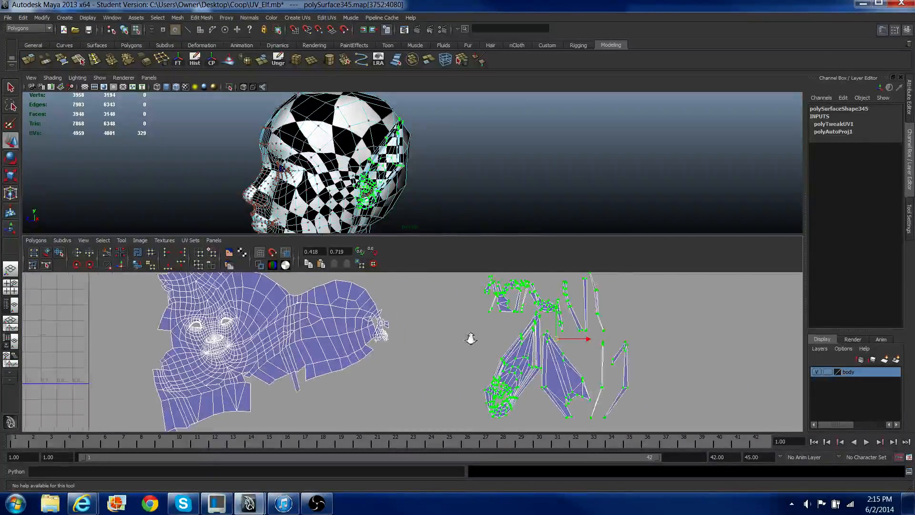
alt+middle_drag(564, 313, 427, 325)
scroll(426, 327, up, 2)
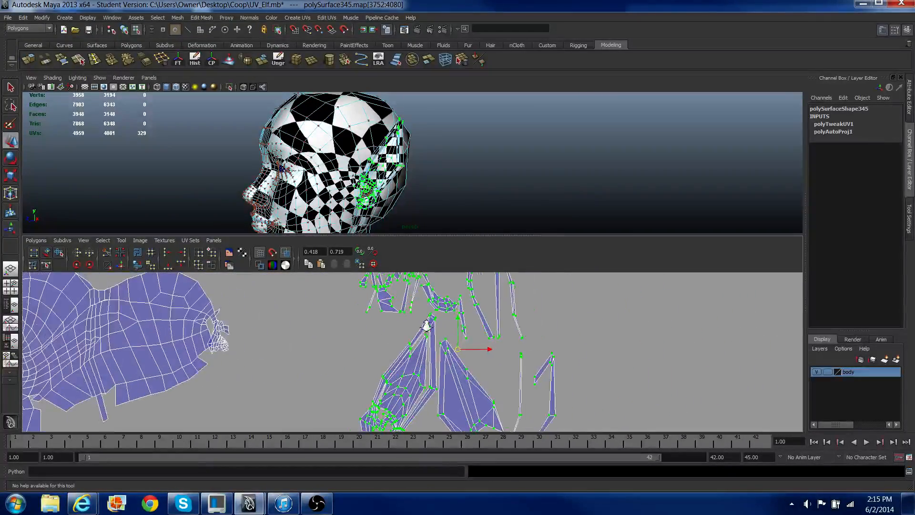
alt+middle_drag(433, 359, 414, 337)
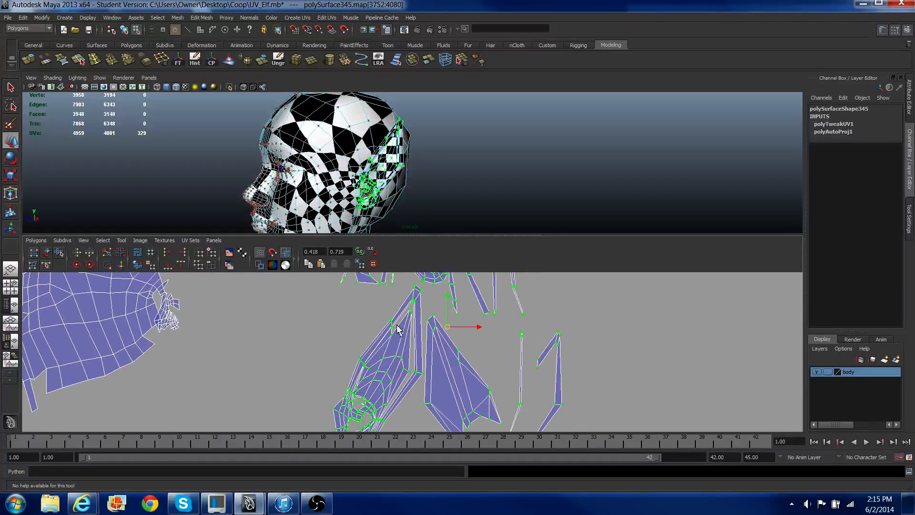
right_drag(385, 384, 385, 368)
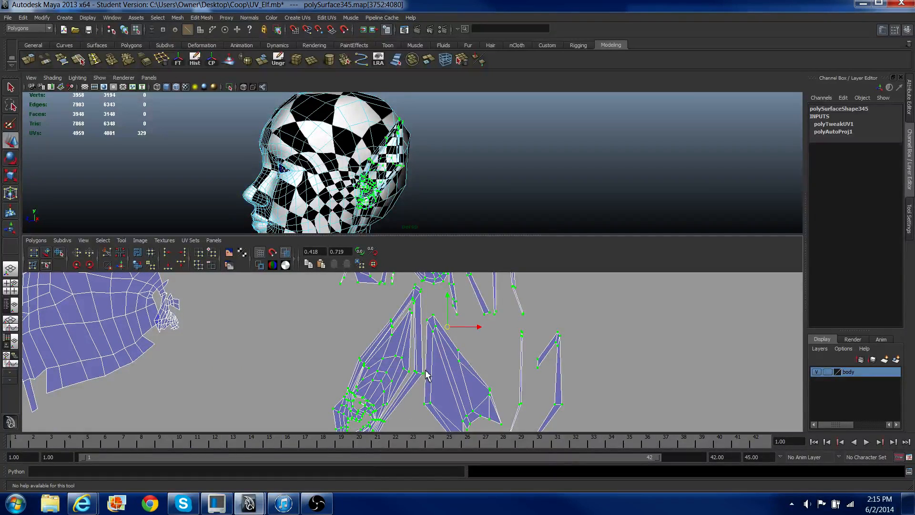
click(469, 364)
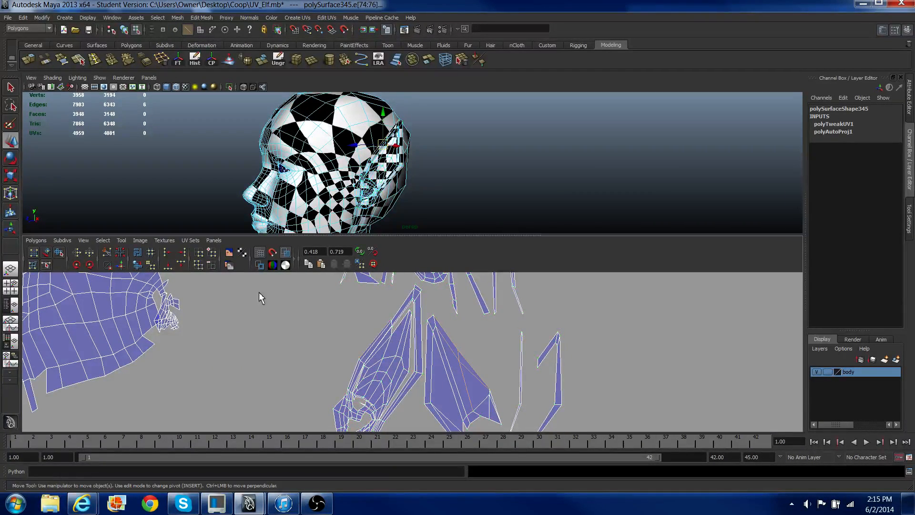
alt+drag(423, 178, 421, 106)
alt+drag(385, 195, 295, 205)
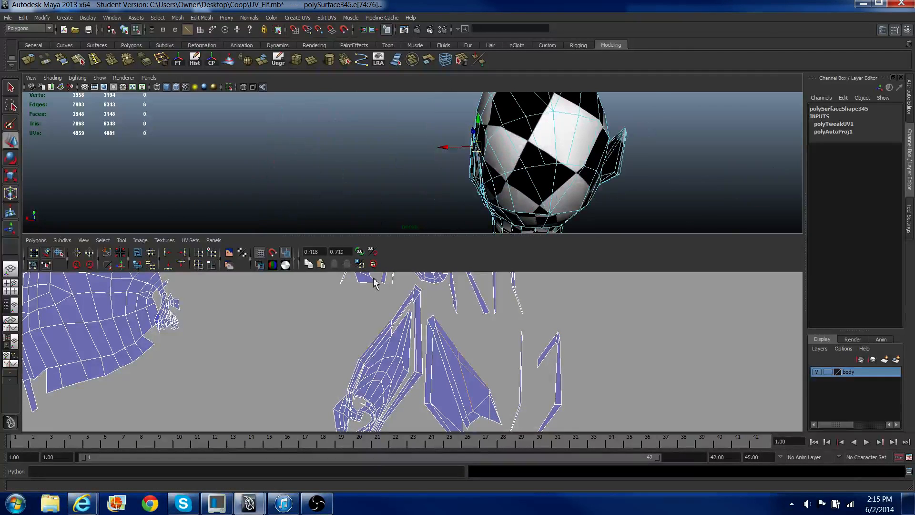
click(121, 265)
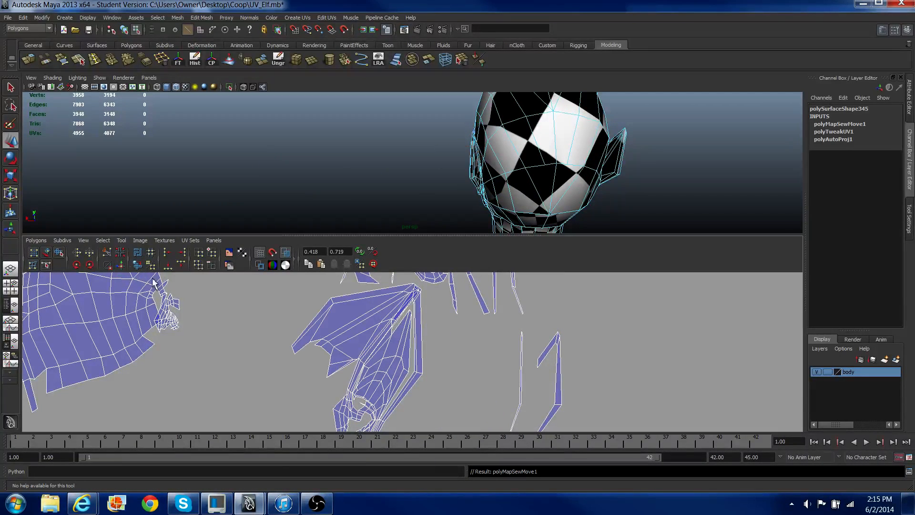
Step: Select the entire head UV shell and move it away from the ear pieces
alt+right_drag(358, 322, 306, 343)
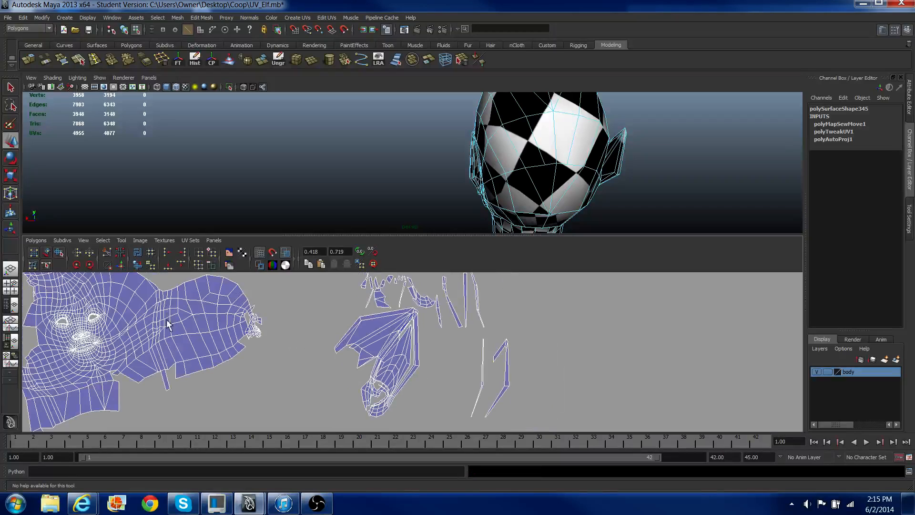
alt+right_drag(167, 319, 167, 303)
alt+right_drag(193, 406, 207, 373)
drag(209, 333, 248, 372)
ctrl+right_drag(248, 371, 263, 365)
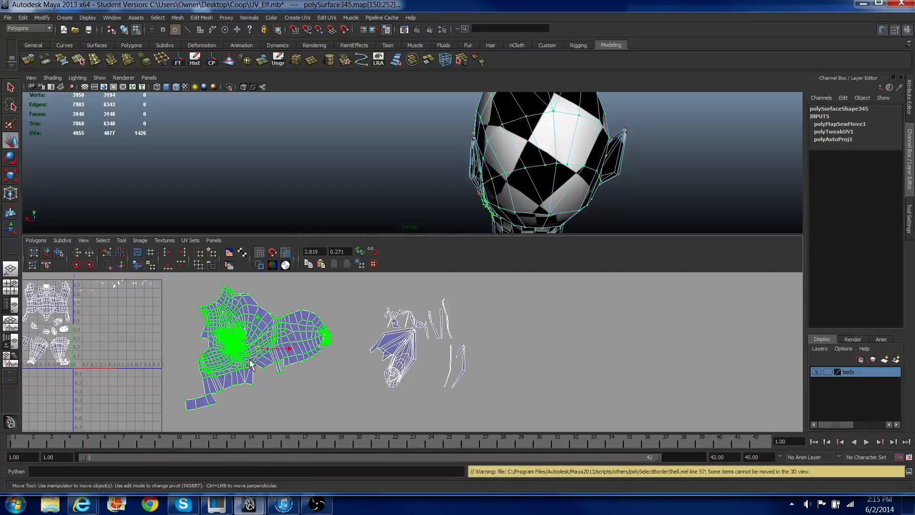
drag(250, 364, 103, 444)
Step: Select the edges across the narrow strips beside the slot in the ear shell and move and sew them together
alt+right_drag(282, 372, 334, 353)
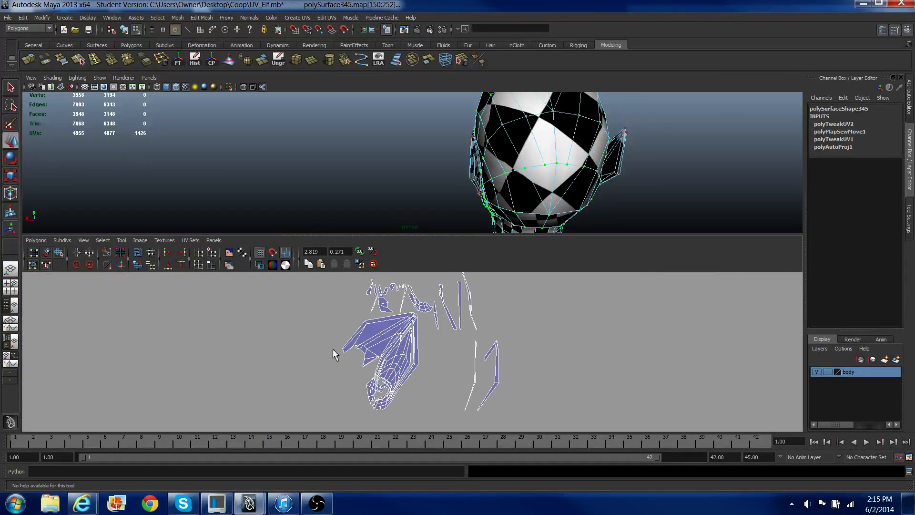
alt+middle_drag(324, 353, 282, 376)
scroll(288, 375, up, 6)
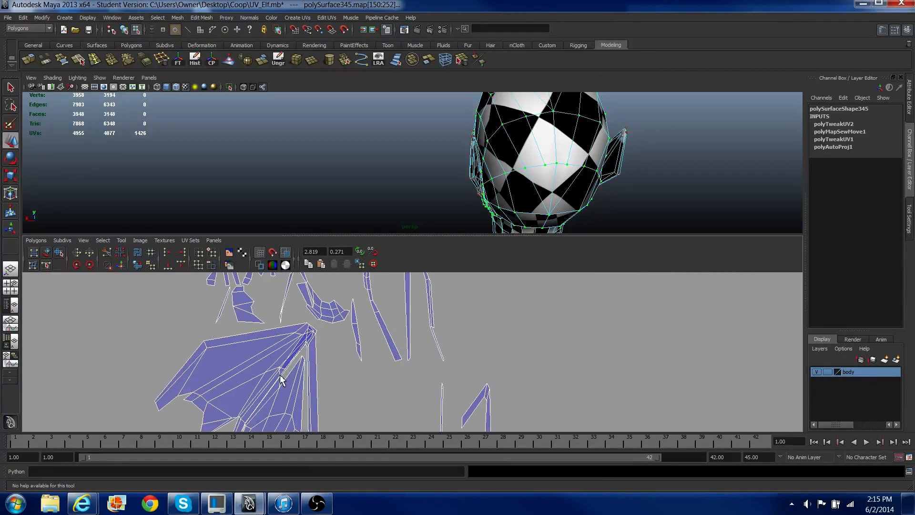
right_drag(279, 374, 281, 352)
drag(311, 391, 310, 403)
alt+middle_drag(308, 392, 303, 306)
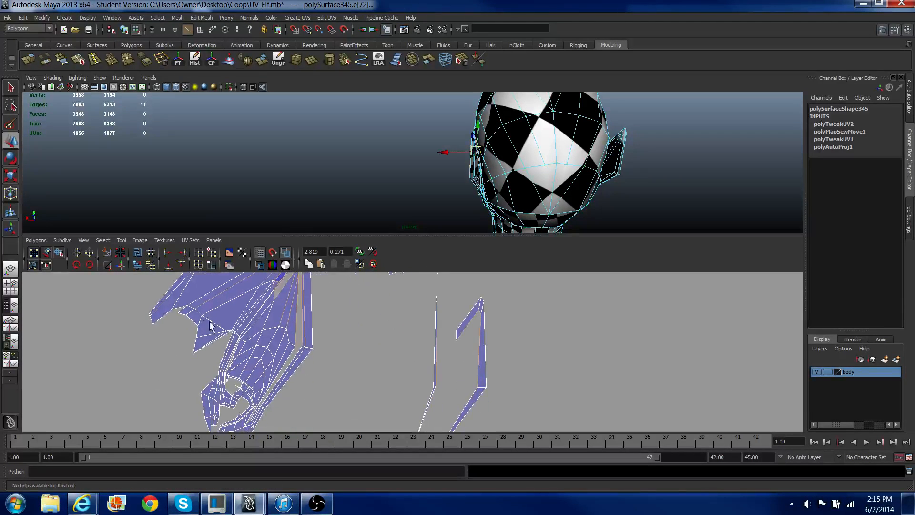
click(111, 264)
Step: Select the whole joined ear shell and move it into empty space, clear of the loose ear pieces
alt+middle_drag(208, 356, 270, 363)
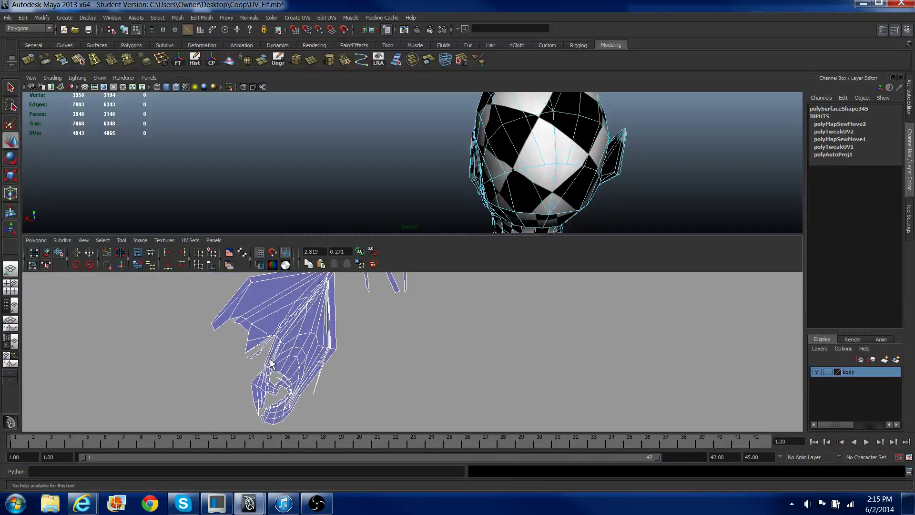
scroll(270, 358, down, 4)
right_drag(324, 345, 341, 344)
drag(324, 333, 353, 359)
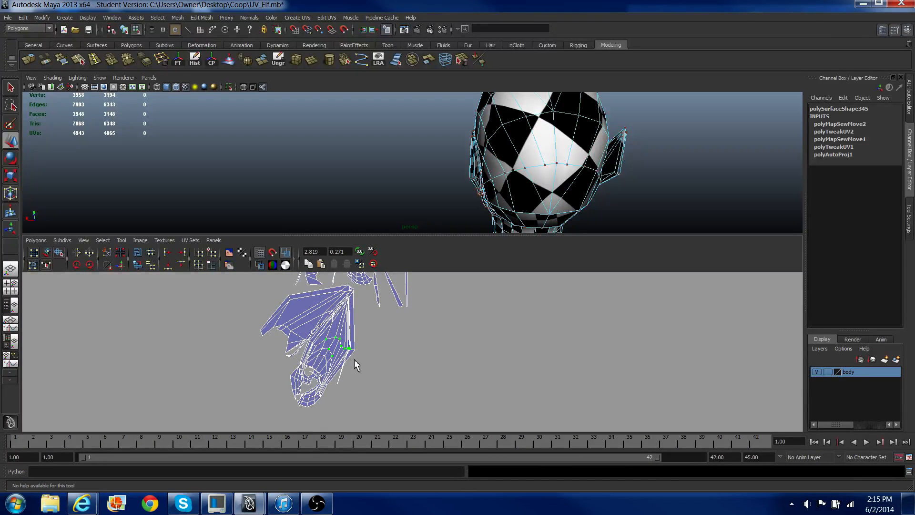
ctrl+right_drag(353, 359, 371, 348)
key(w)
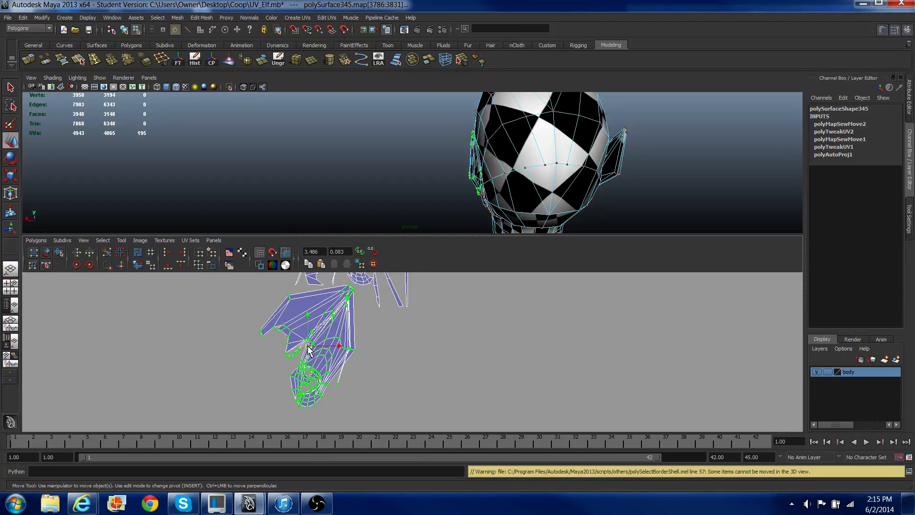
drag(308, 351, 491, 374)
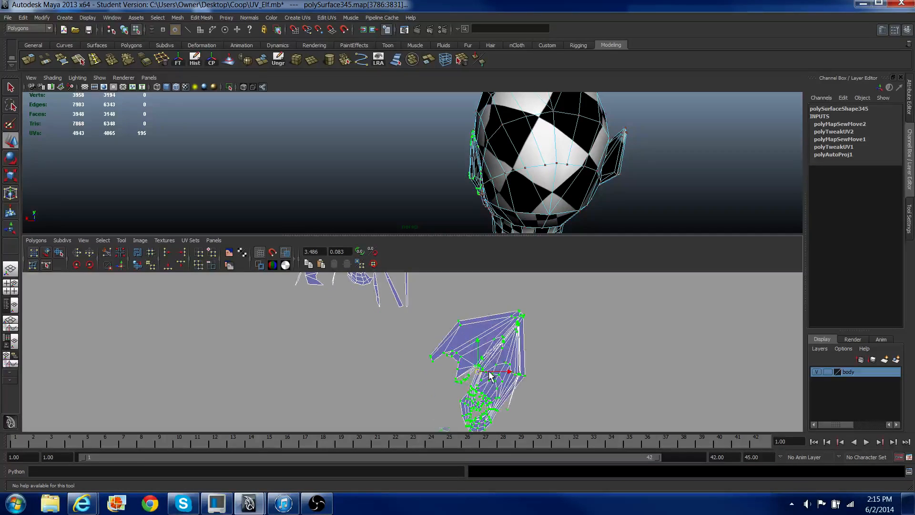
Step: Try unfolding the whole ear shell, undo it, and unfold only the UVs outside the dense lower end of the ear
click(140, 265)
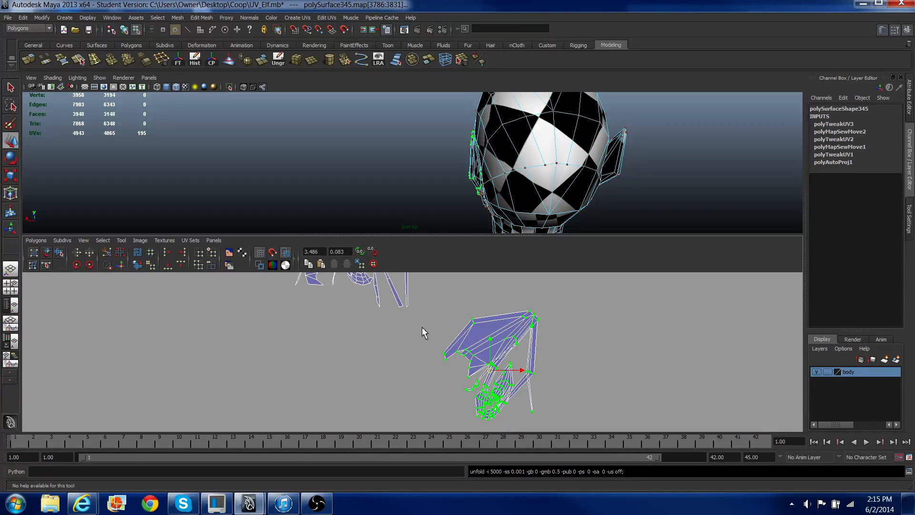
key(ctrl+z)
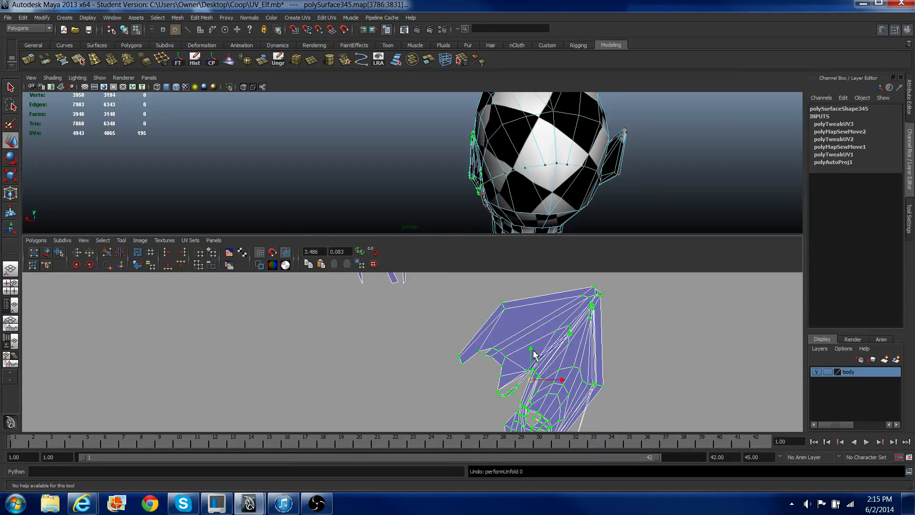
alt+middle_drag(508, 329, 466, 236)
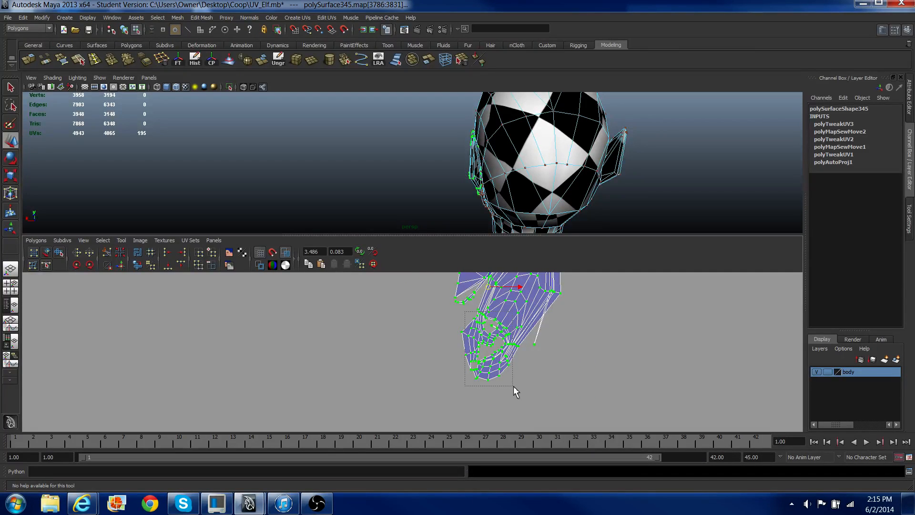
ctrl+drag(513, 386, 511, 383)
alt+middle_drag(498, 329, 412, 425)
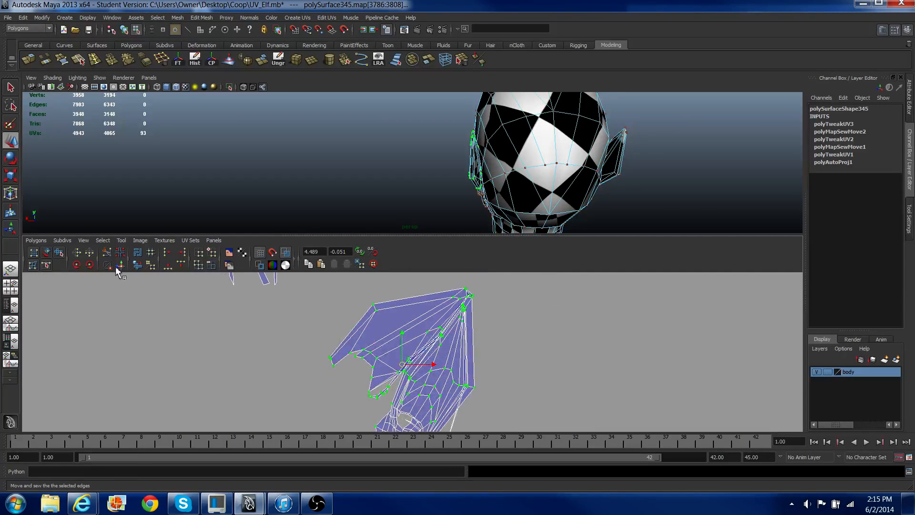
click(139, 266)
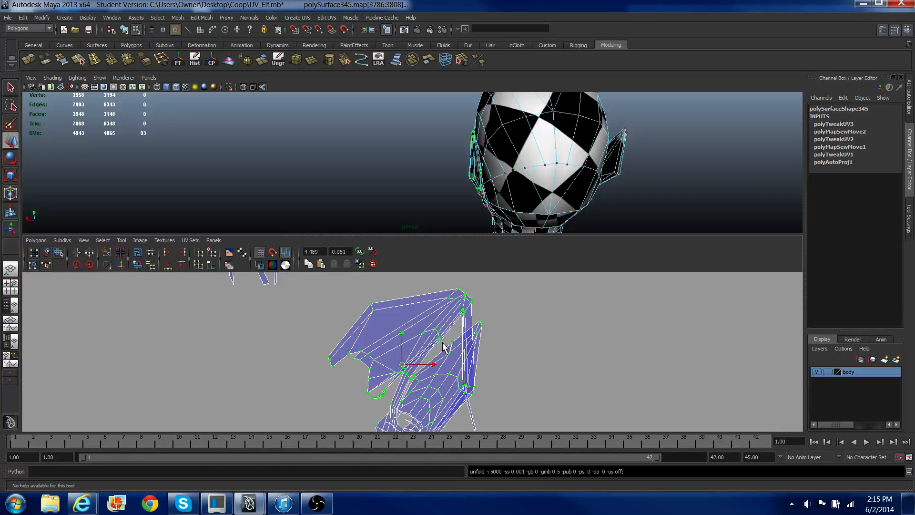
Step: Select the border edges along the split-off pointed section of the ear shell and move and sew them together
alt+middle_drag(445, 346, 443, 384)
scroll(399, 321, up, 5)
right_drag(455, 350, 449, 320)
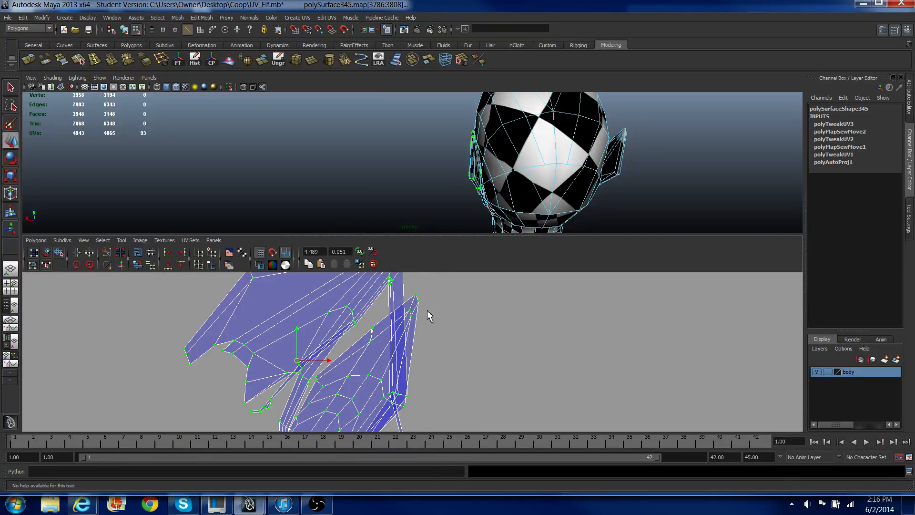
click(388, 340)
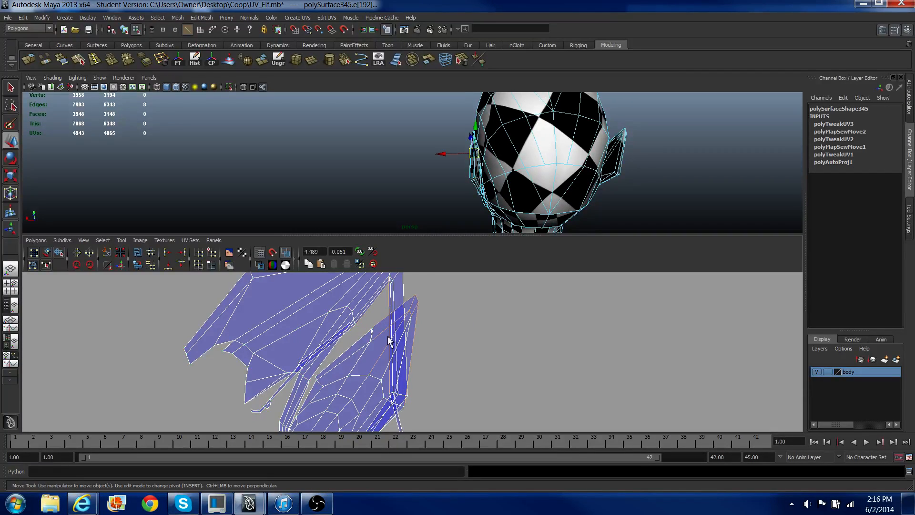
shift+click(347, 370)
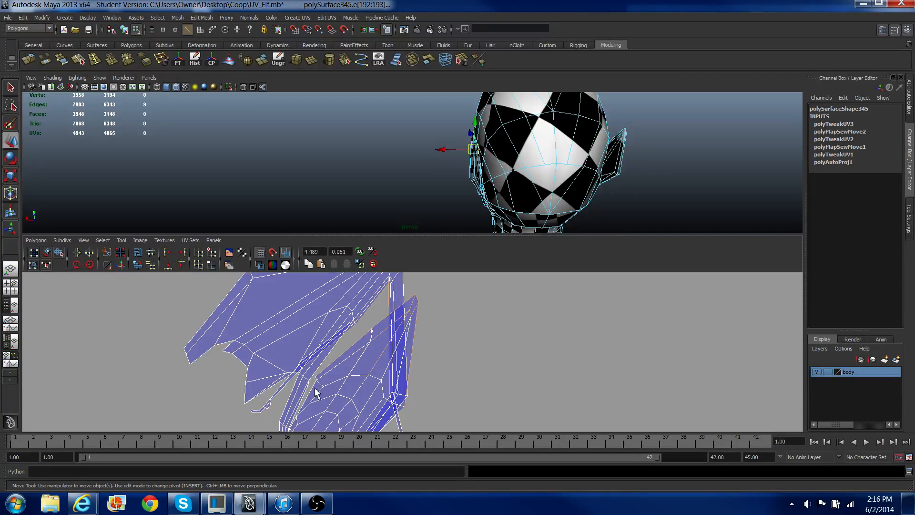
shift+drag(316, 377, 328, 387)
alt+middle_drag(329, 381, 326, 360)
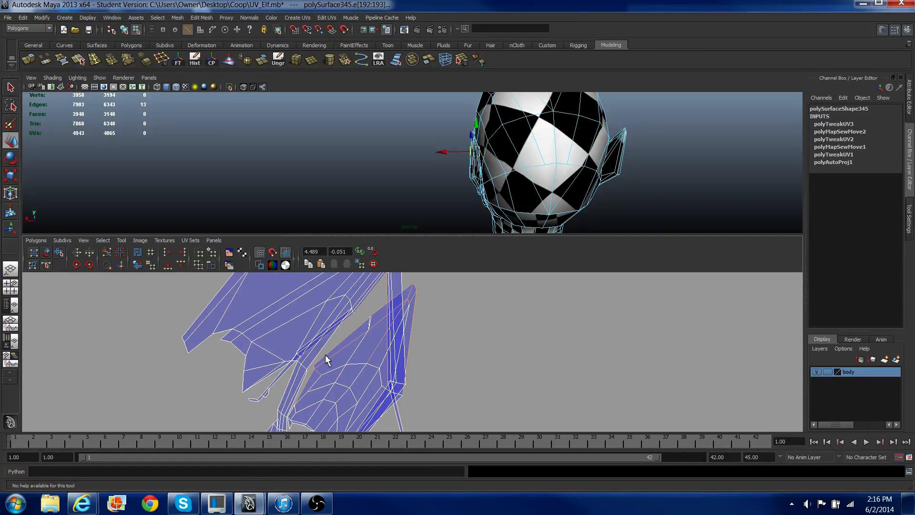
scroll(316, 351, down, 3)
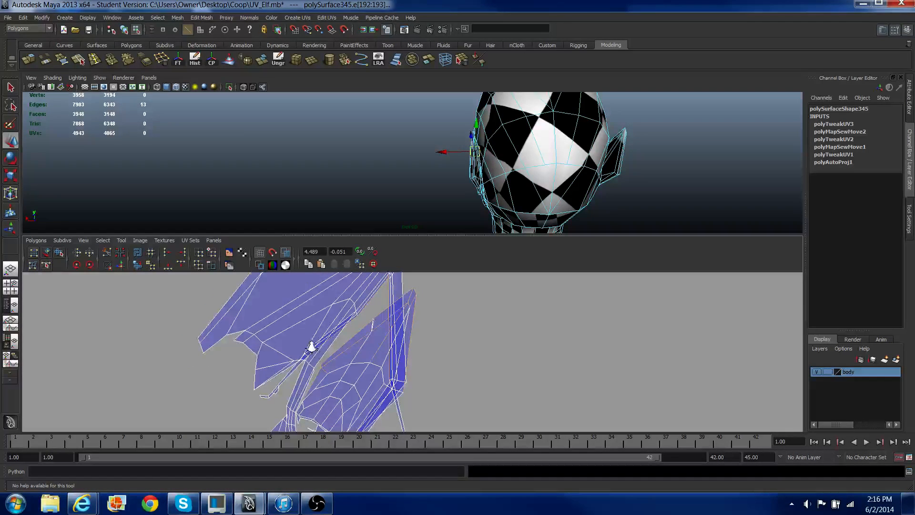
click(120, 266)
Step: Select the UVs in the middle and along the outer side of the ear shell and unfold them
right_drag(341, 328, 363, 326)
scroll(363, 326, down, 5)
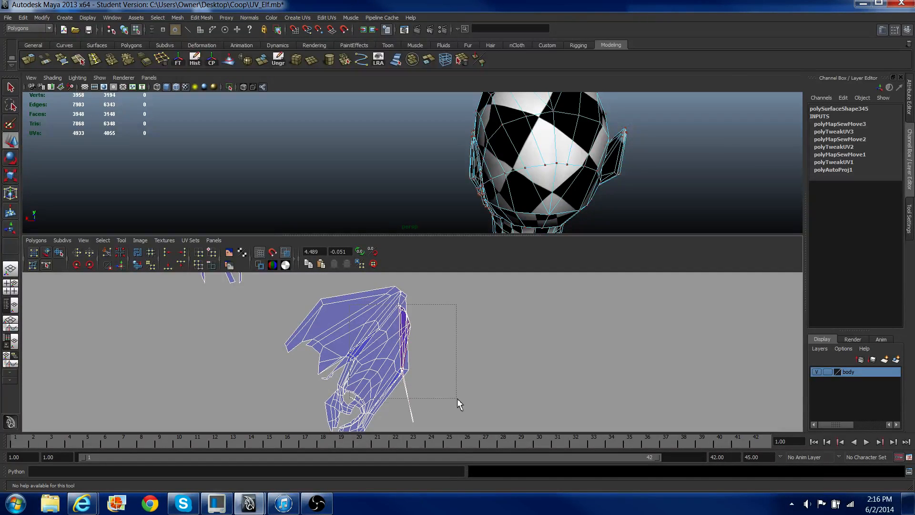
drag(406, 415, 430, 425)
click(137, 265)
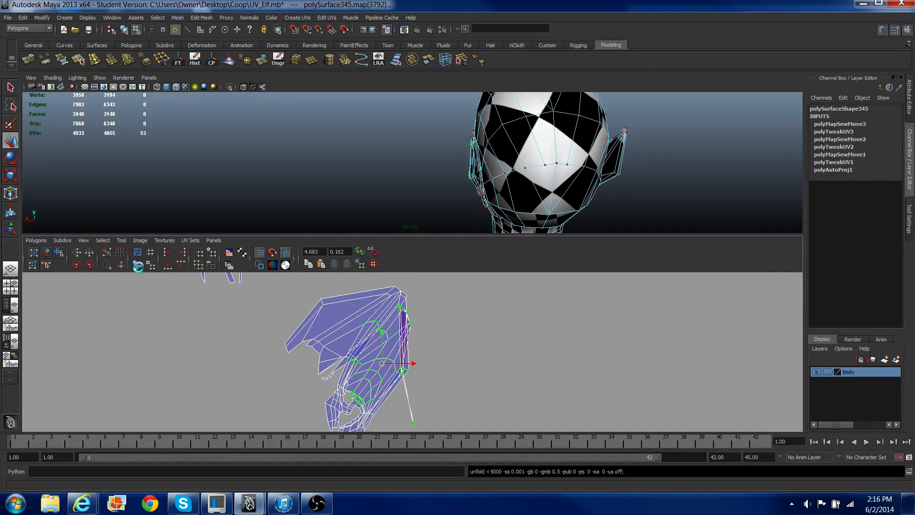
Step: Select the border edge along the overlapping diagonal seam in the middle of the ear shell and move and sew it
scroll(318, 332, up, 3)
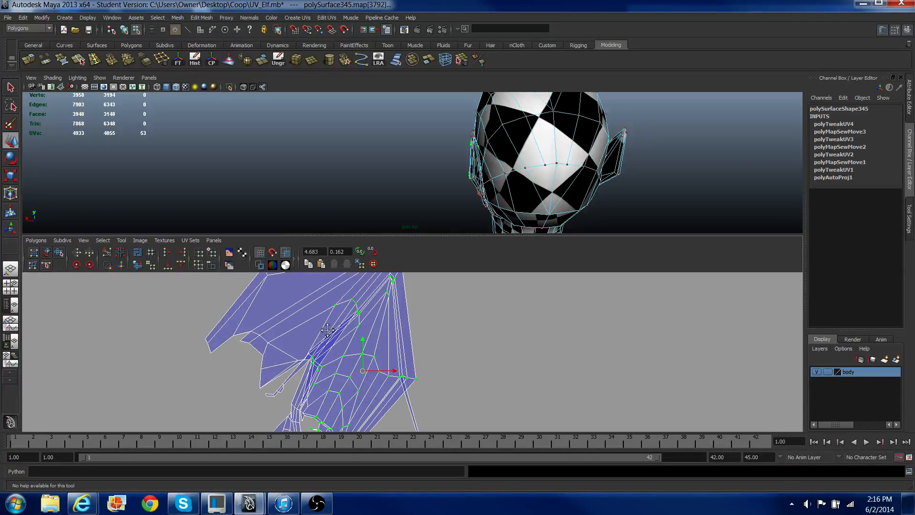
scroll(400, 328, up, 4)
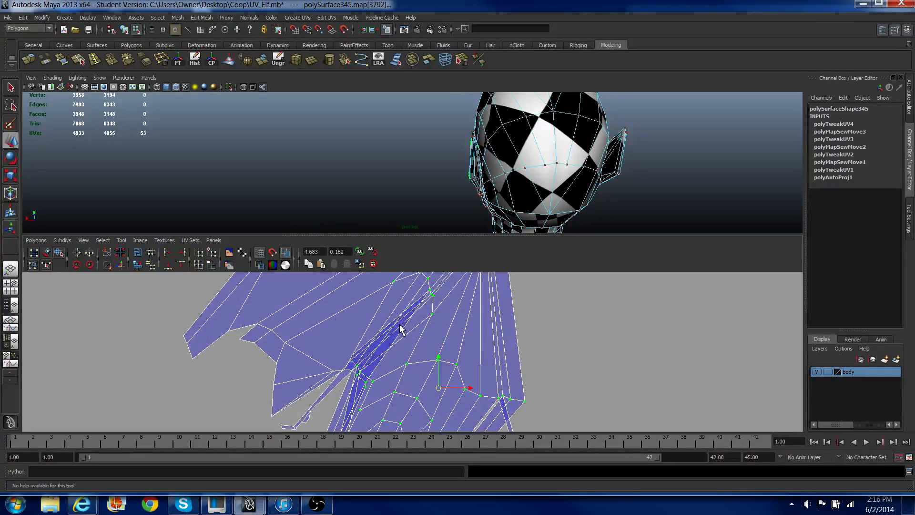
right_drag(400, 329, 400, 305)
click(418, 327)
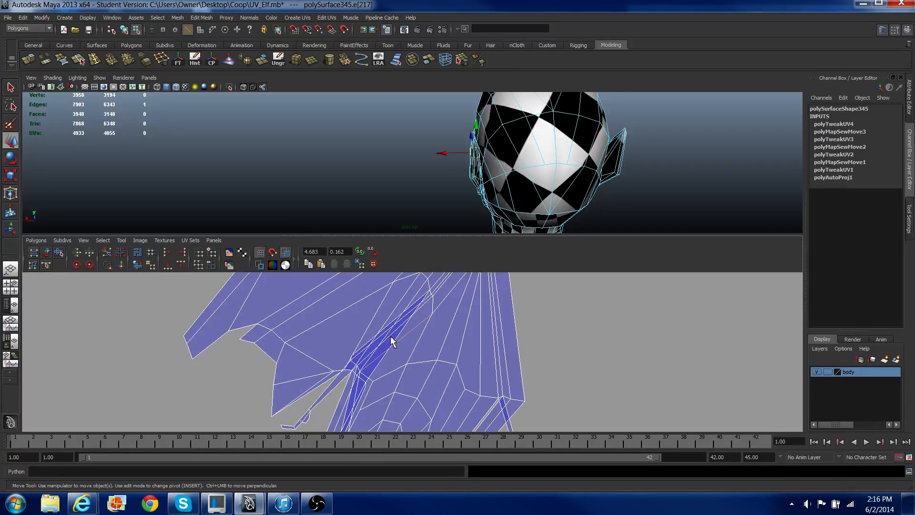
click(362, 352)
click(121, 265)
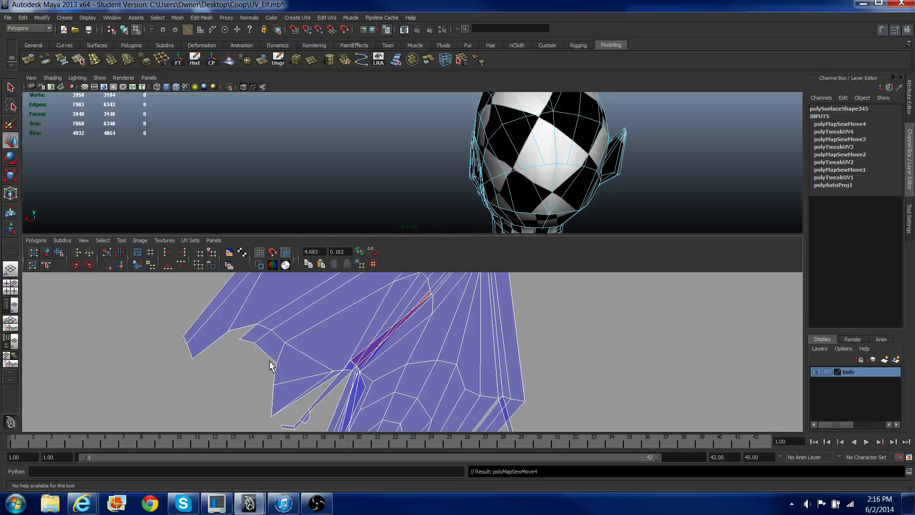
Step: Move and sew the border edge of the thin sliver below the diagonal seam, and unfold the UVs in the middle of the ear shell
click(333, 383)
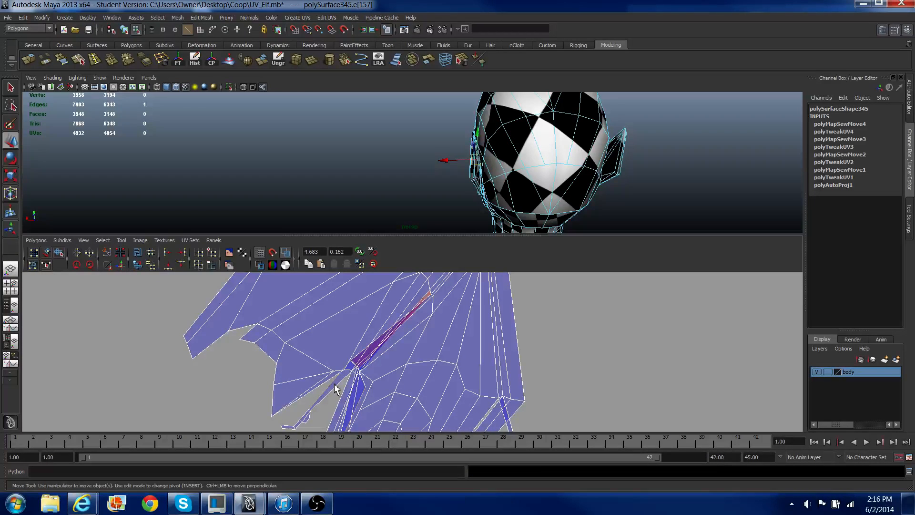
click(121, 265)
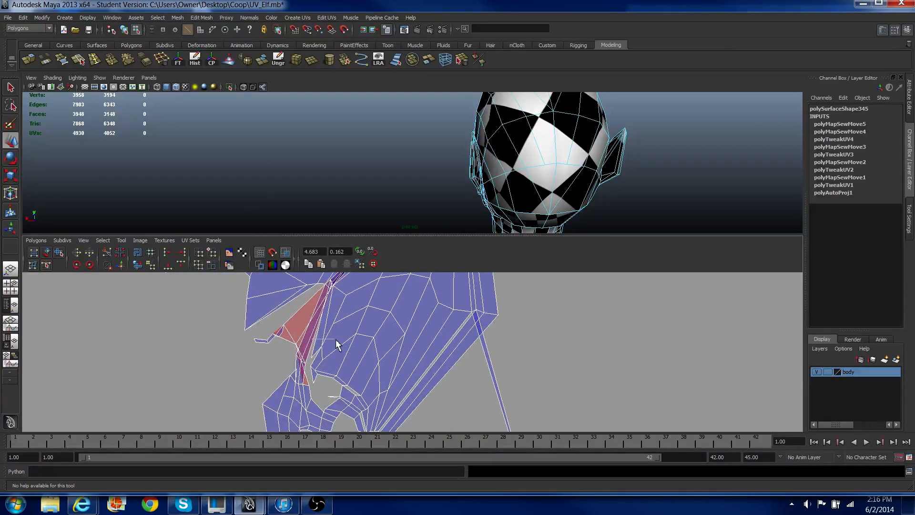
right_drag(335, 339, 338, 336)
scroll(335, 329, down, 9)
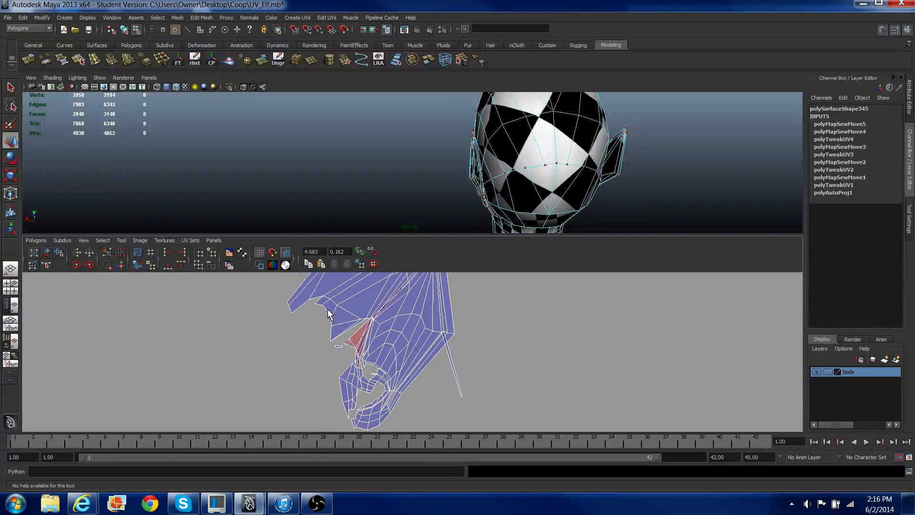
scroll(324, 310, down, 1)
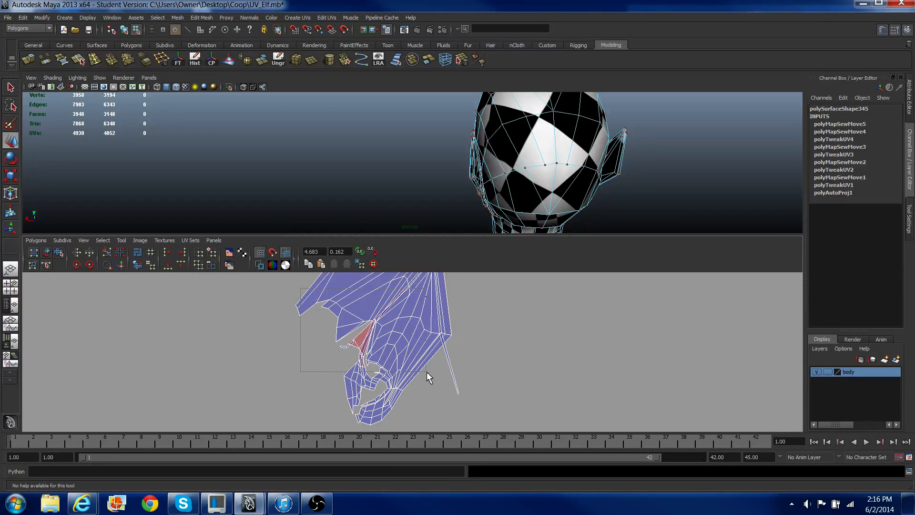
drag(427, 376, 428, 377)
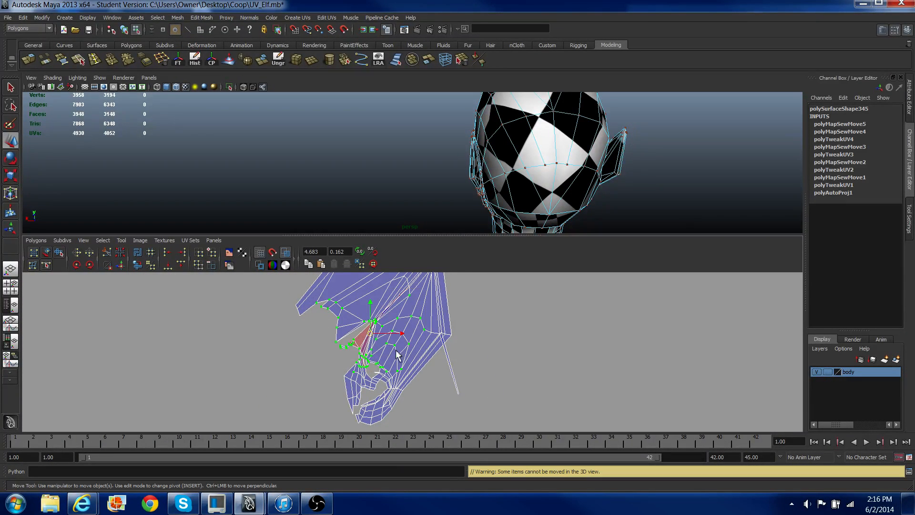
click(137, 264)
Step: Select the border edge along the narrow overlapping strip above the ear shell's upper hole and move and sew it
scroll(330, 306, up, 8)
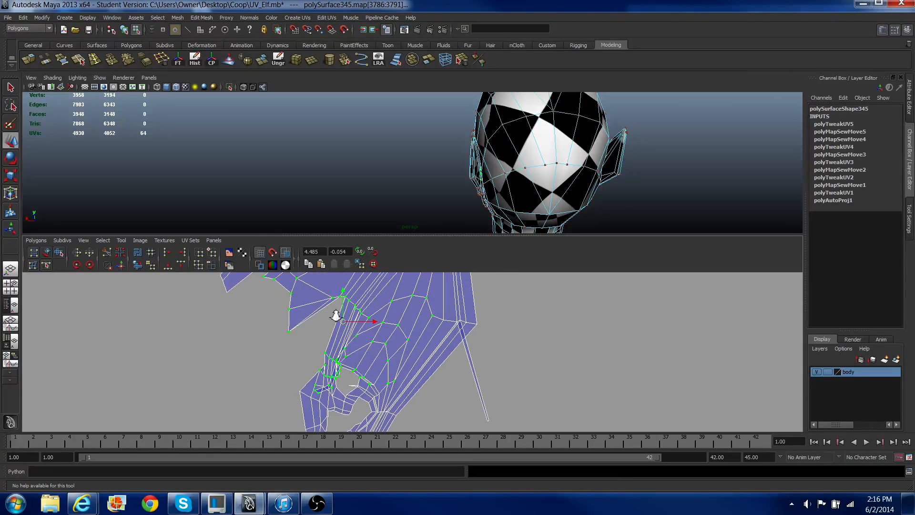
right_drag(334, 361, 336, 343)
scroll(301, 336, up, 2)
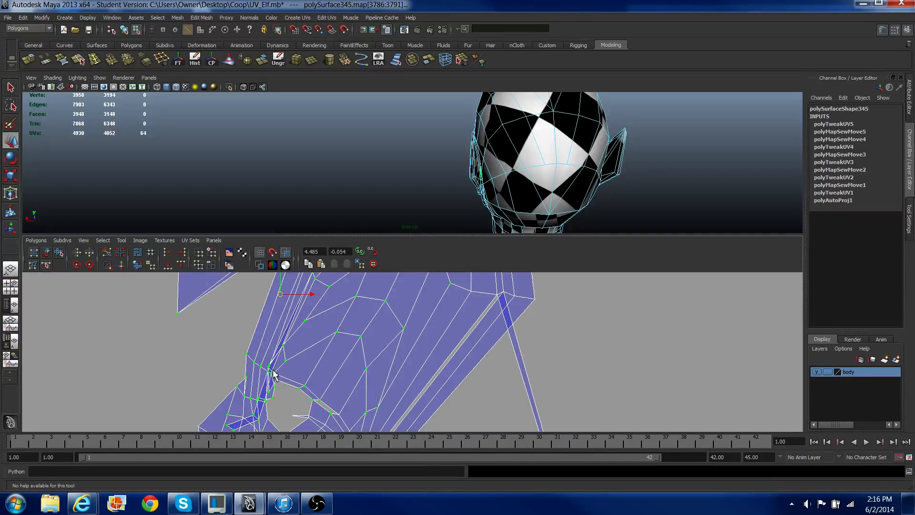
alt+middle_drag(275, 370, 340, 365)
click(289, 375)
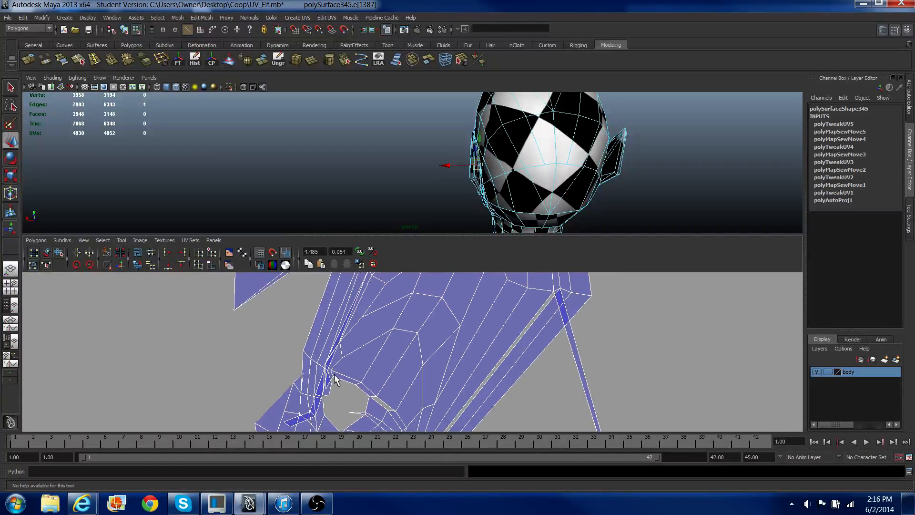
click(319, 412)
click(319, 413)
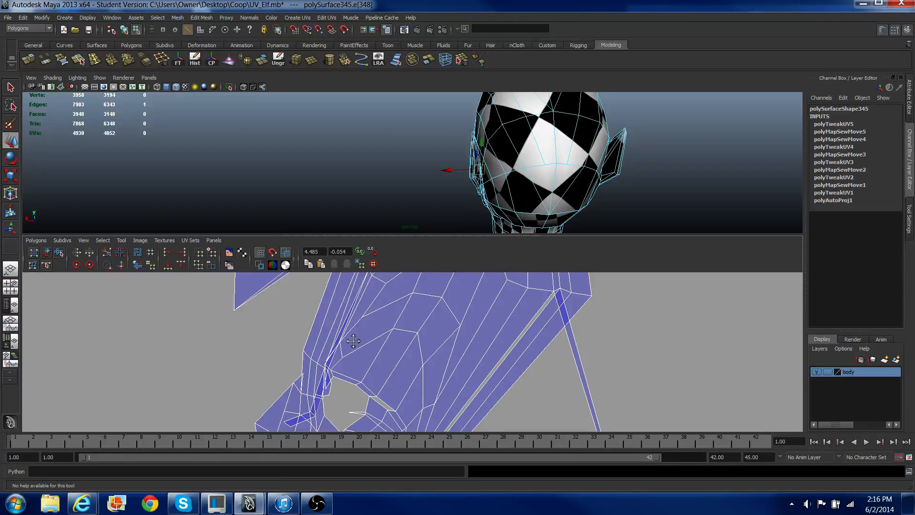
alt+middle_drag(353, 340, 364, 396)
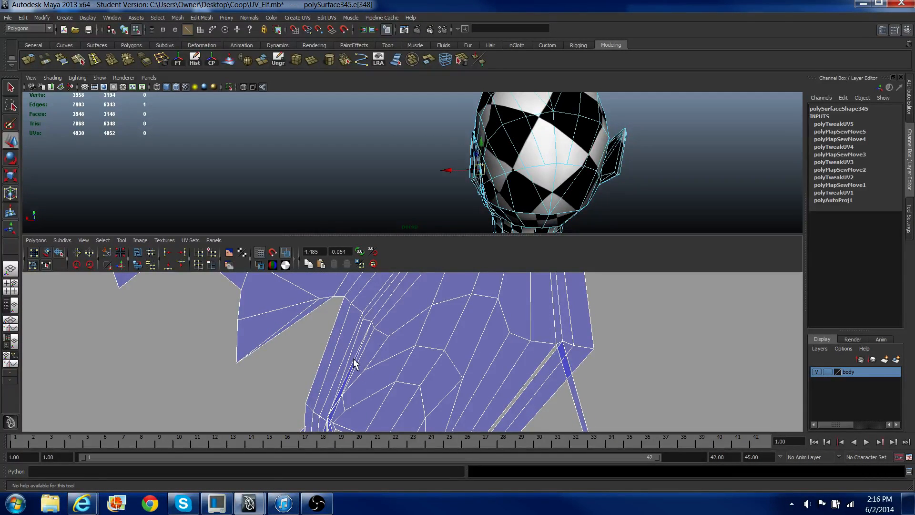
click(121, 264)
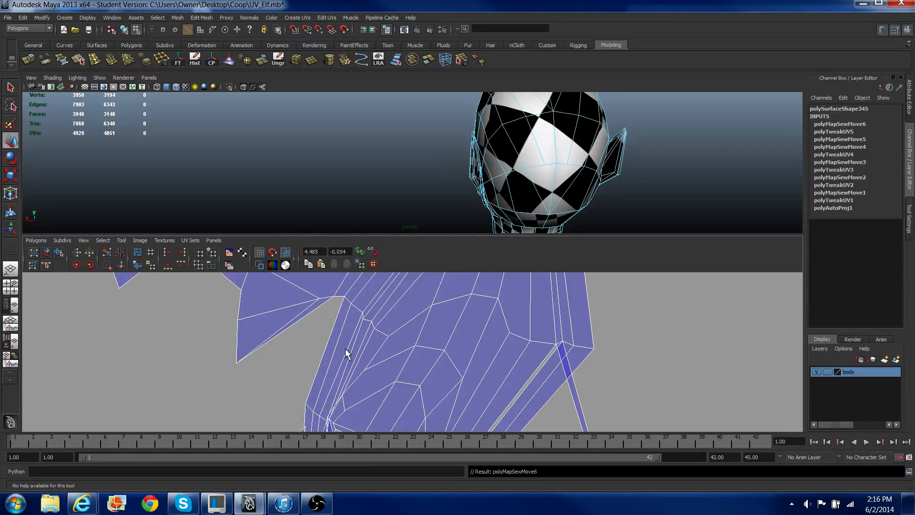
Step: Move and sew the two short overlapping border edges along the inner side of the ear shell's upper hole, one after the other
alt+middle_drag(344, 350, 354, 284)
scroll(322, 380, up, 4)
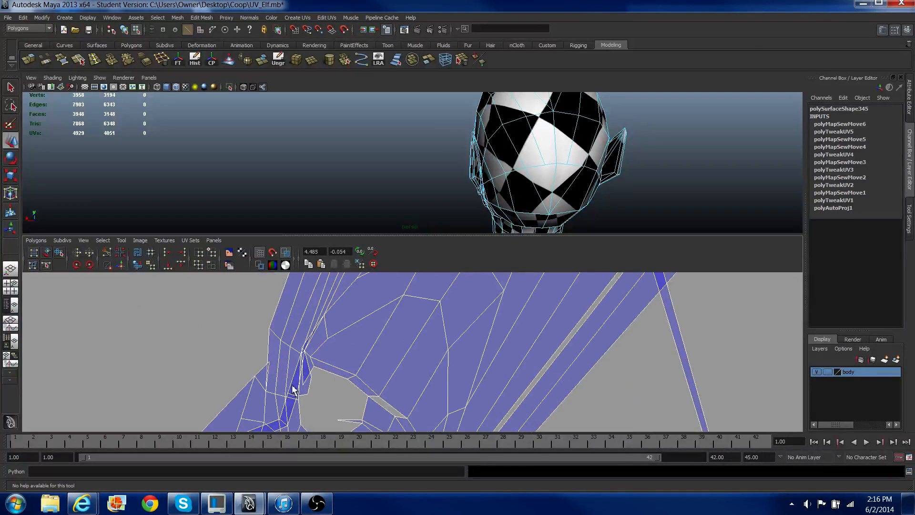
click(293, 389)
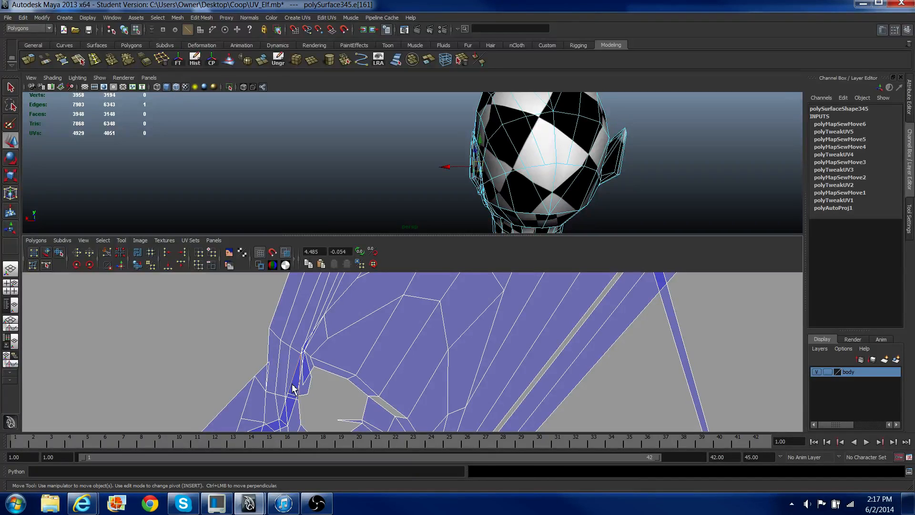
shift+right_drag(294, 388, 296, 425)
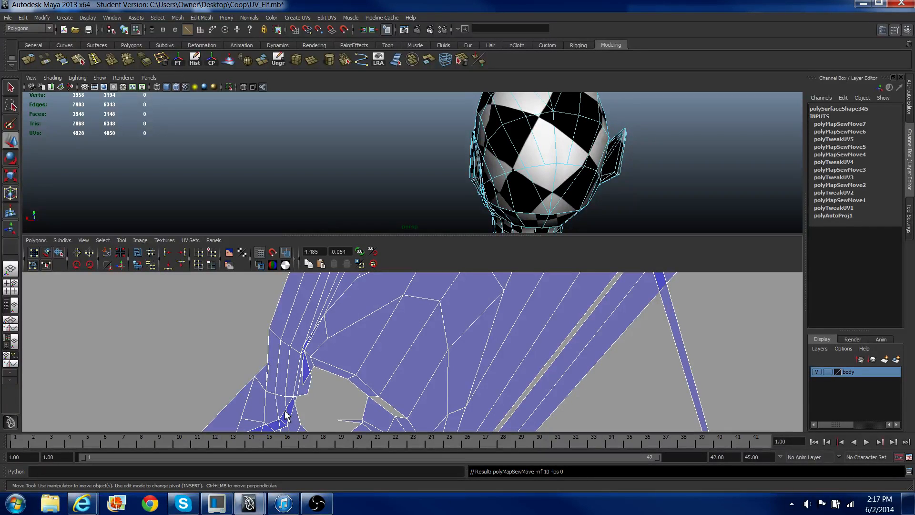
click(286, 413)
shift+right_drag(286, 413, 299, 417)
Step: Move and sew the border edge on the lower rim of the upper hole, and unfold the UVs surrounding that hole
alt+middle_drag(313, 361, 326, 294)
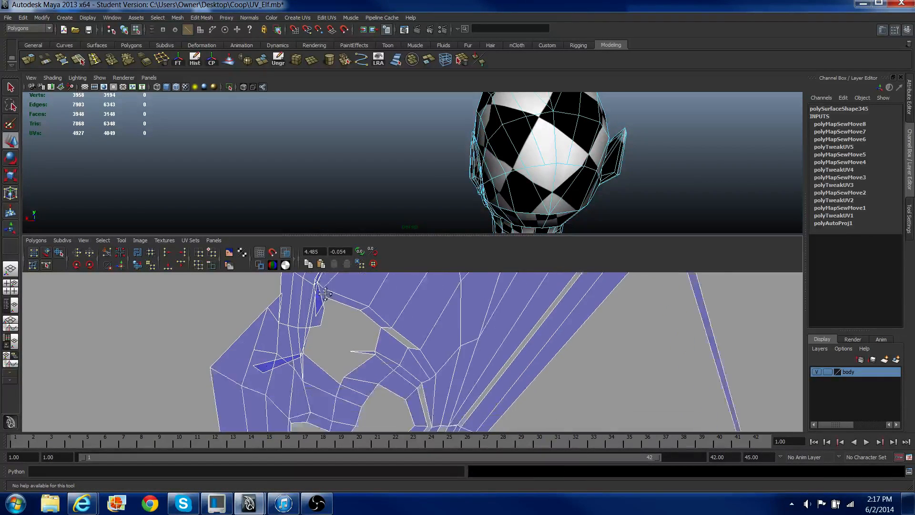
click(345, 342)
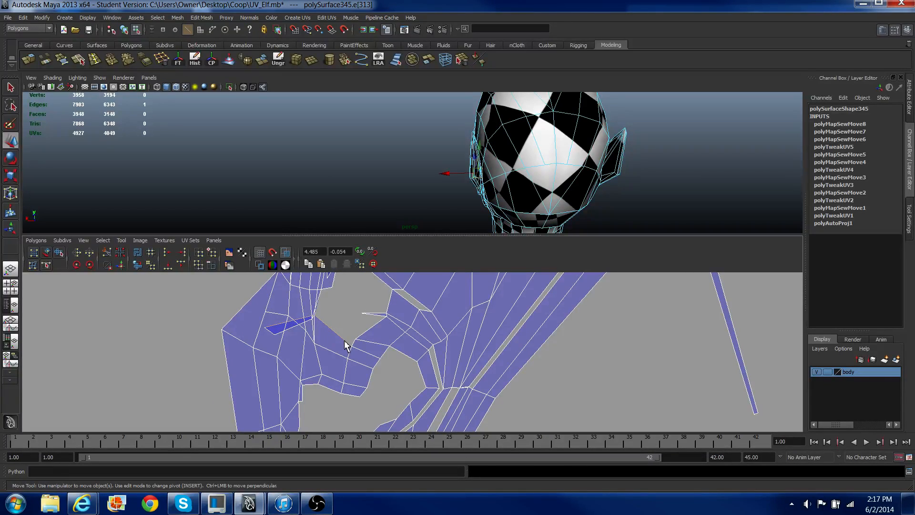
shift+right_drag(344, 343, 350, 310)
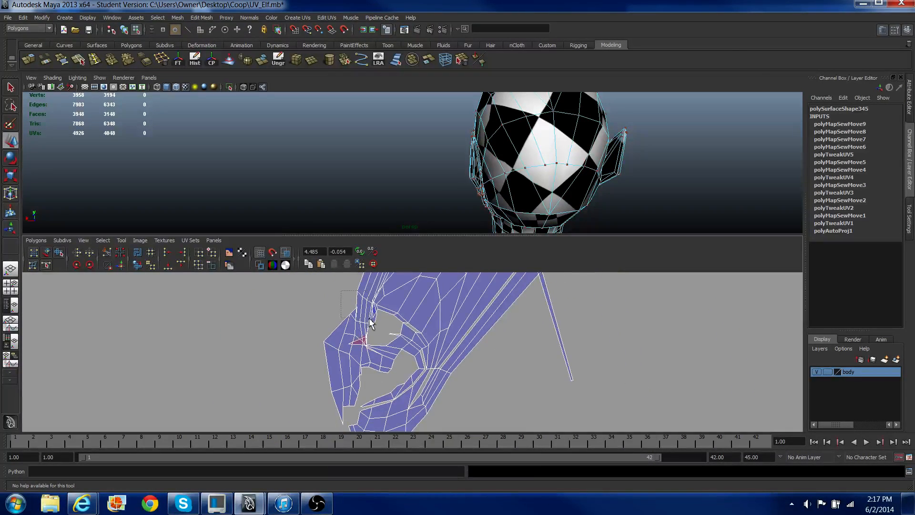
drag(341, 283, 419, 387)
click(135, 266)
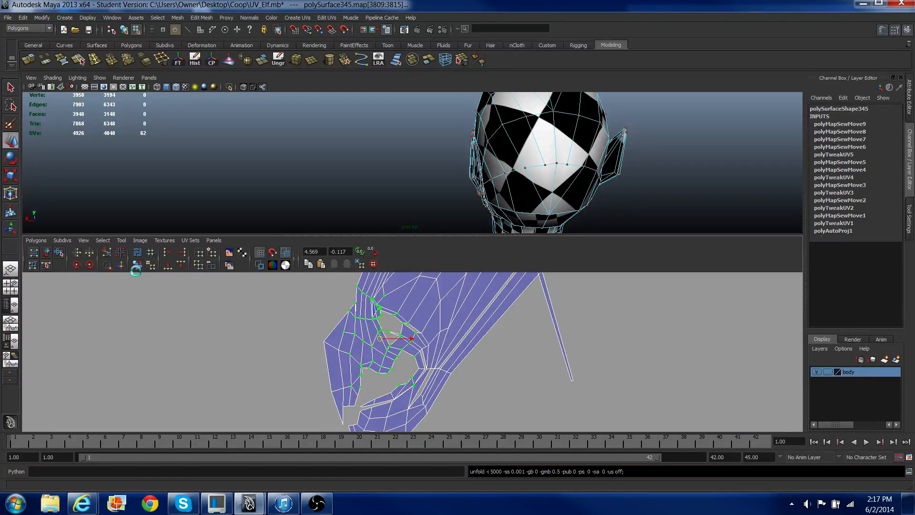
Step: Select the edges along the narrow gap beside the ear shell's upper hole and move and sew them together
alt+right_drag(383, 354, 381, 329)
alt+middle_drag(381, 329, 406, 397)
scroll(406, 384, up, 5)
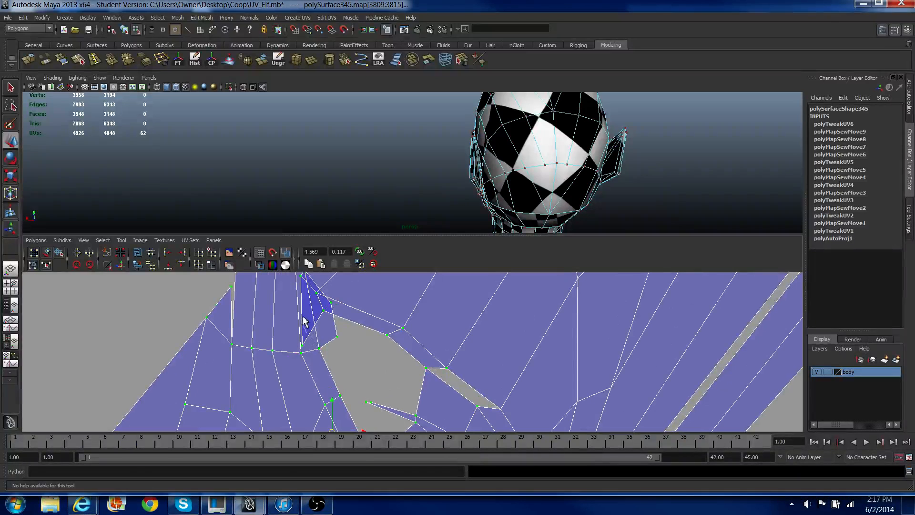
right_drag(308, 305, 309, 305)
scroll(309, 299, down, 2)
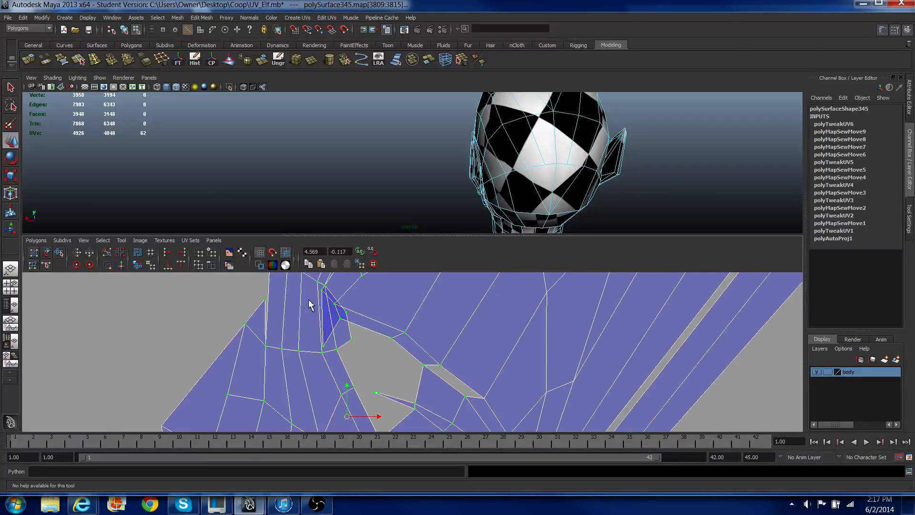
click(324, 312)
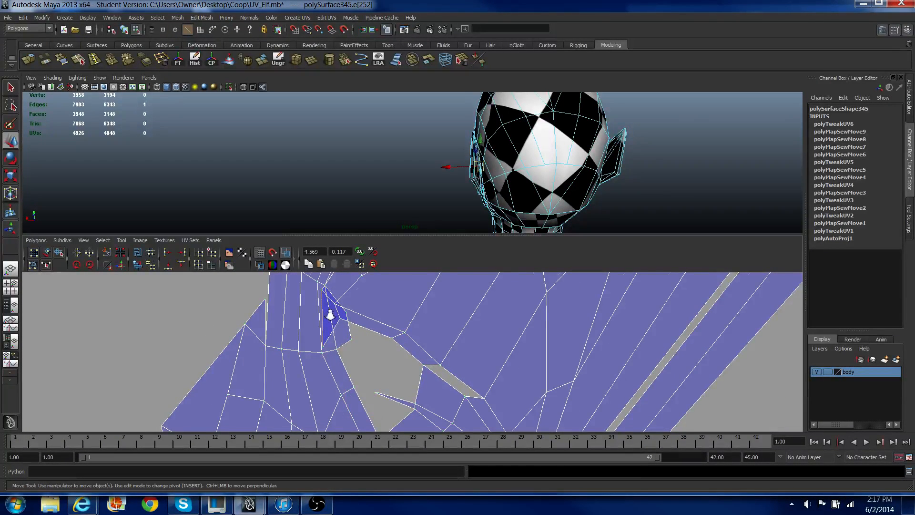
scroll(399, 362, down, 2)
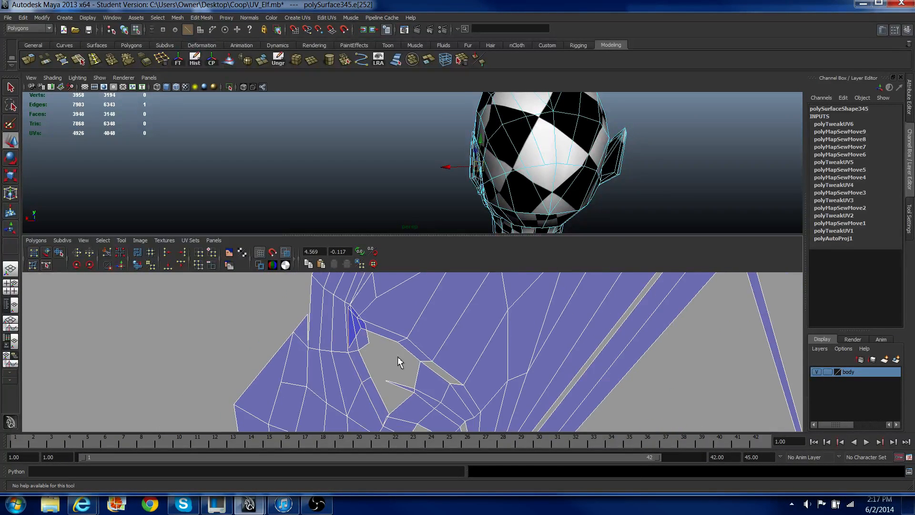
double_click(469, 389)
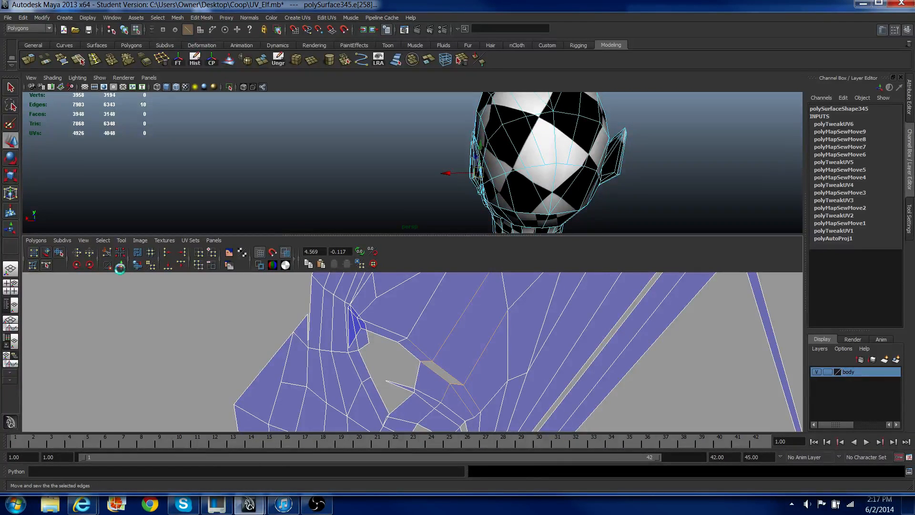
click(120, 267)
Step: Select the border edges along the long narrow gap on the outer side of the ear shell and move and sew them
scroll(448, 384, down, 2)
alt+middle_drag(475, 356, 333, 362)
scroll(400, 333, down, 2)
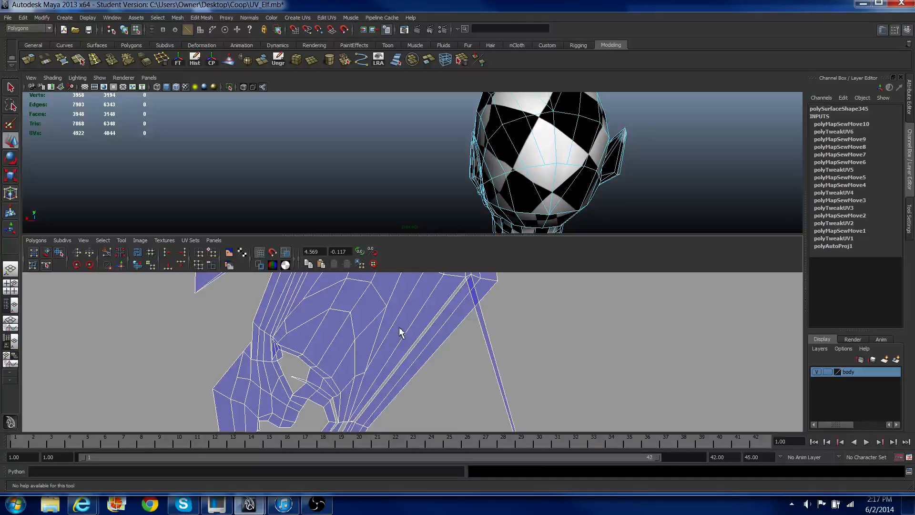
click(429, 346)
alt+middle_drag(439, 348, 447, 307)
scroll(447, 307, up, 2)
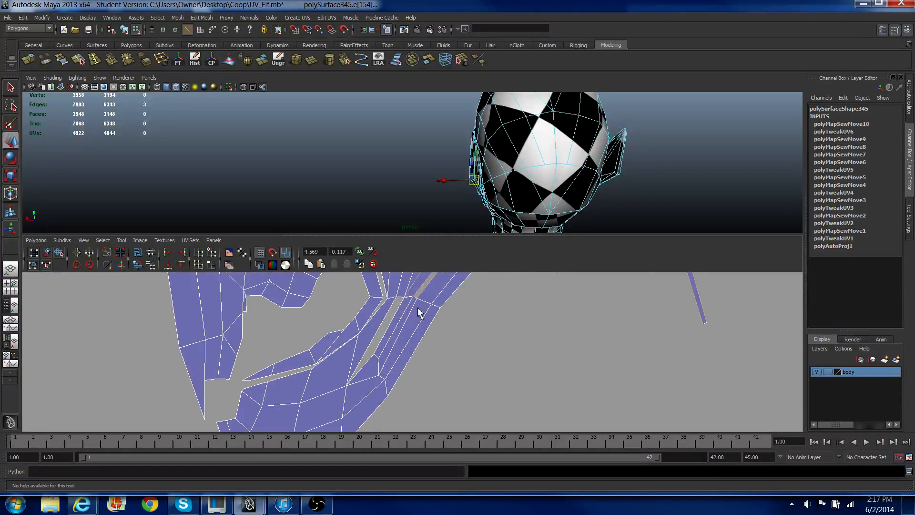
shift+click(418, 299)
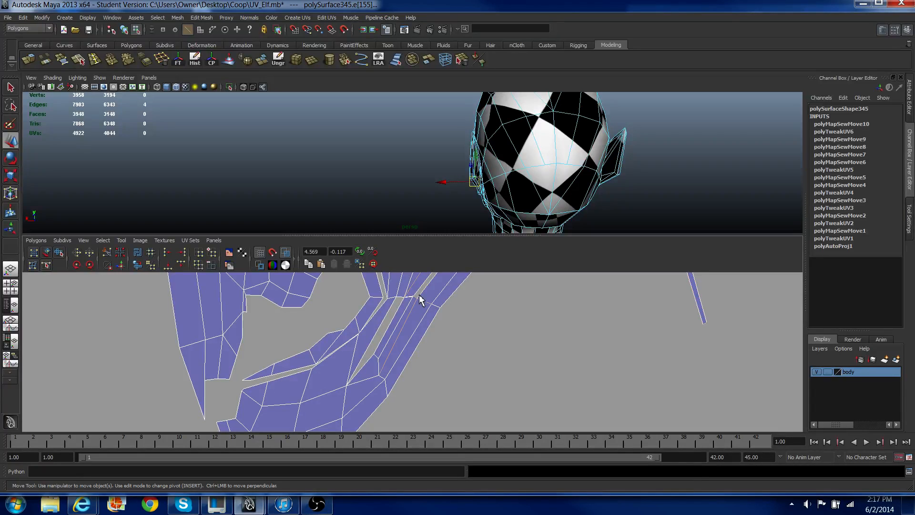
shift+click(427, 292)
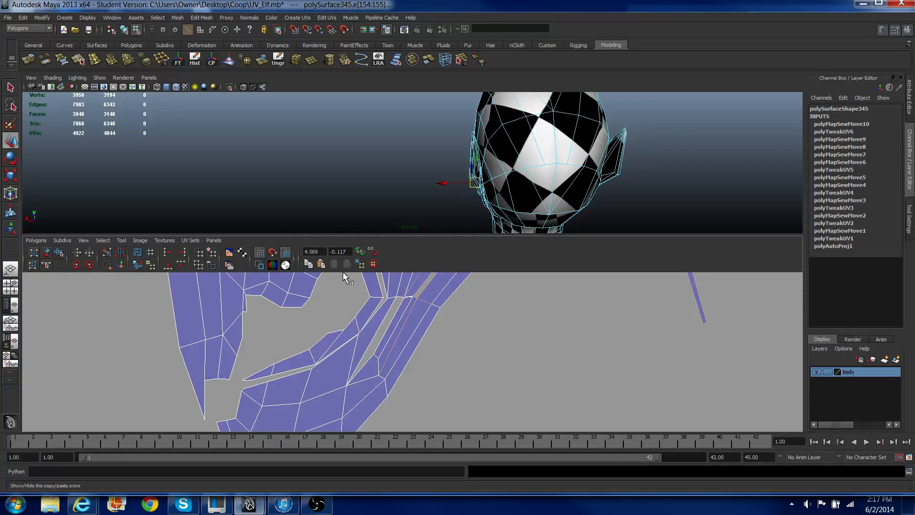
click(122, 264)
Step: Select the UVs around the flipped overlapping faces on the ear shell's lower outer side and unfold them
scroll(336, 338, down, 4)
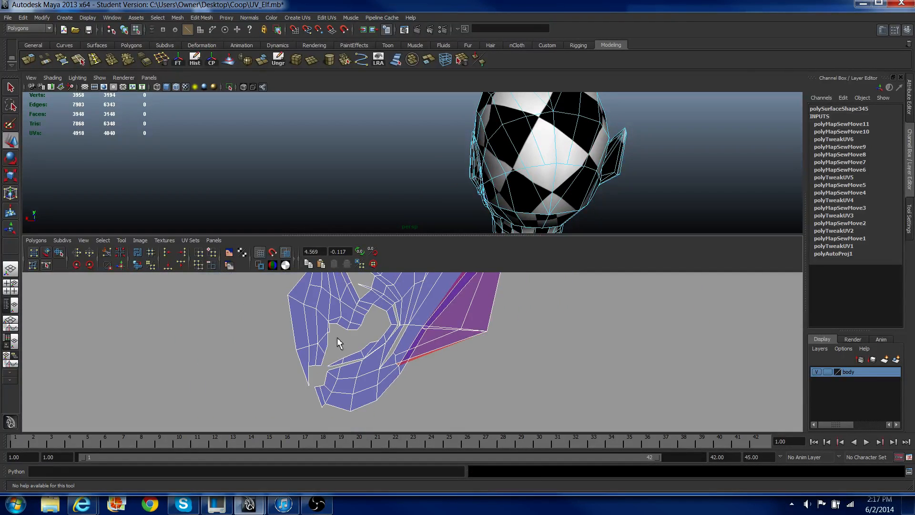
scroll(337, 338, down, 4)
alt+middle_drag(387, 296, 370, 340)
right_drag(381, 335, 373, 295)
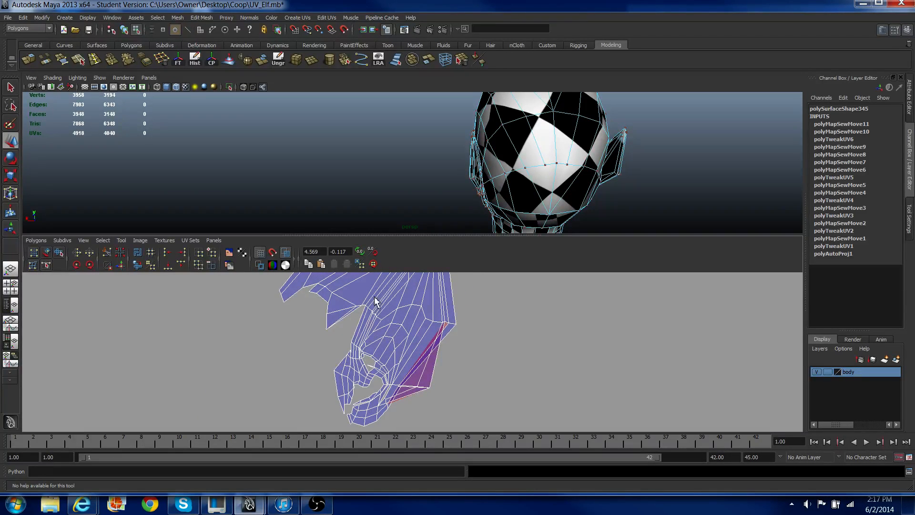
drag(521, 428, 519, 423)
click(169, 265)
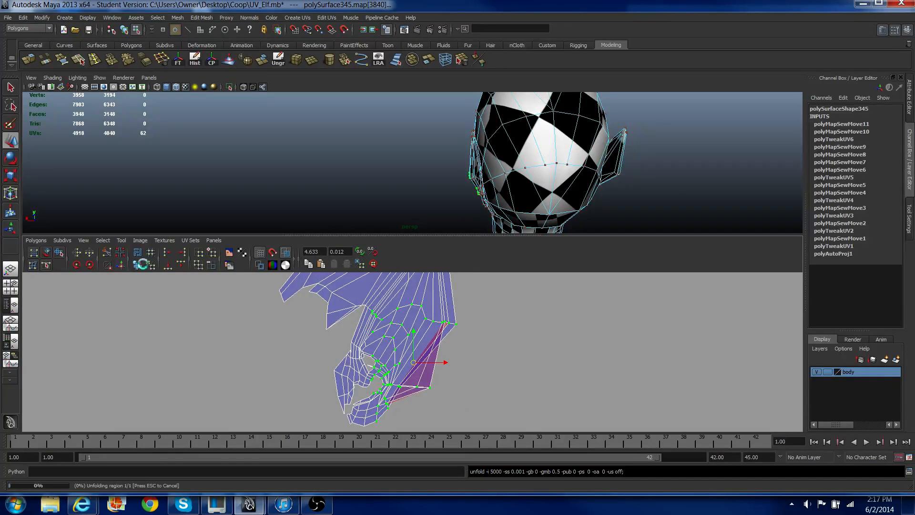
Step: Select the ear shell's outer border edges shared with the loose thin strip and move and sew the strip onto the shell
scroll(379, 336, down, 4)
alt+middle_drag(376, 316, 357, 375)
scroll(218, 314, down, 1)
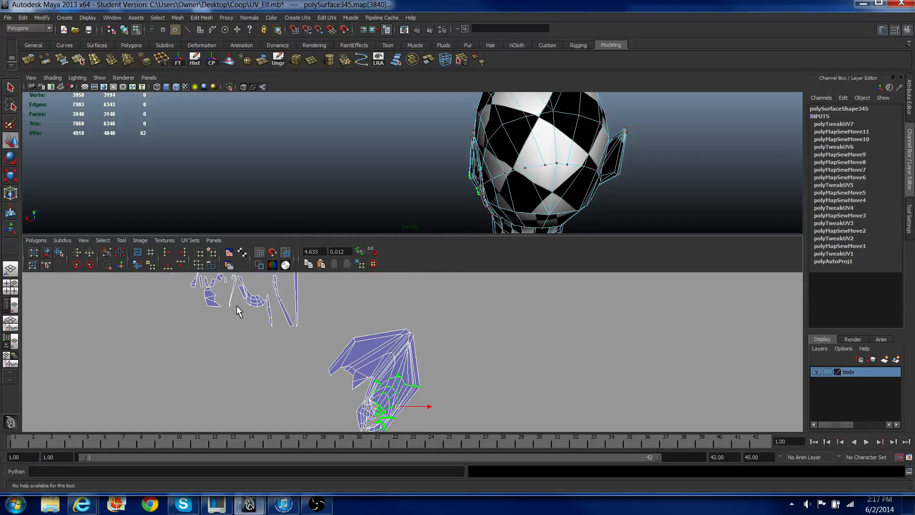
alt+middle_drag(237, 305, 238, 344)
right_drag(281, 316, 282, 295)
drag(317, 347, 317, 351)
alt+middle_drag(317, 351, 288, 310)
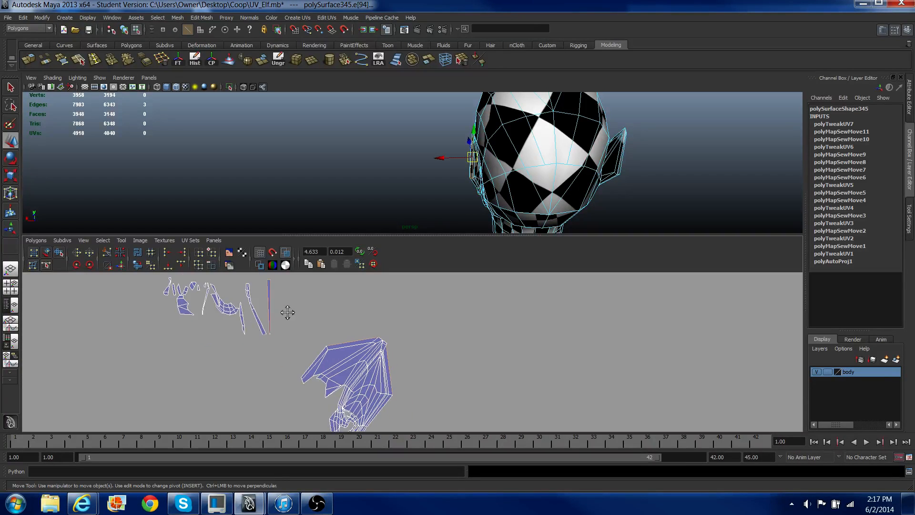
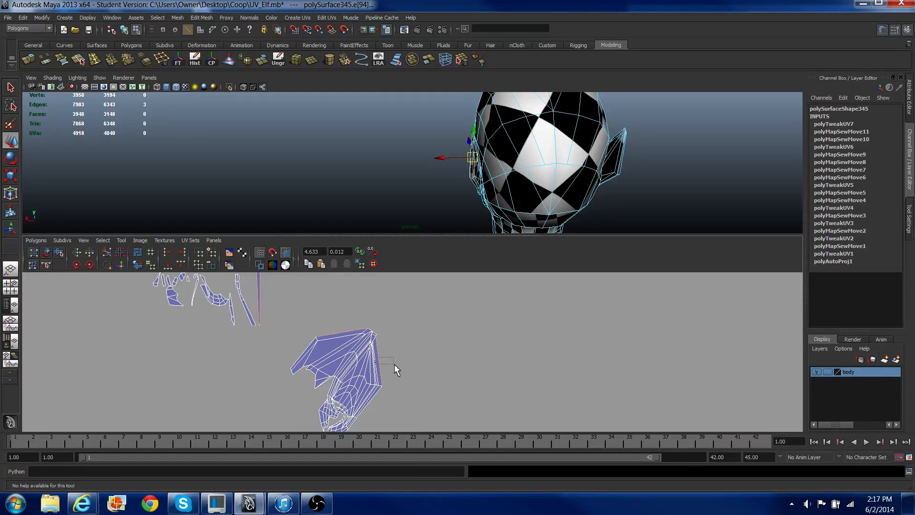
drag(394, 364, 394, 364)
click(122, 265)
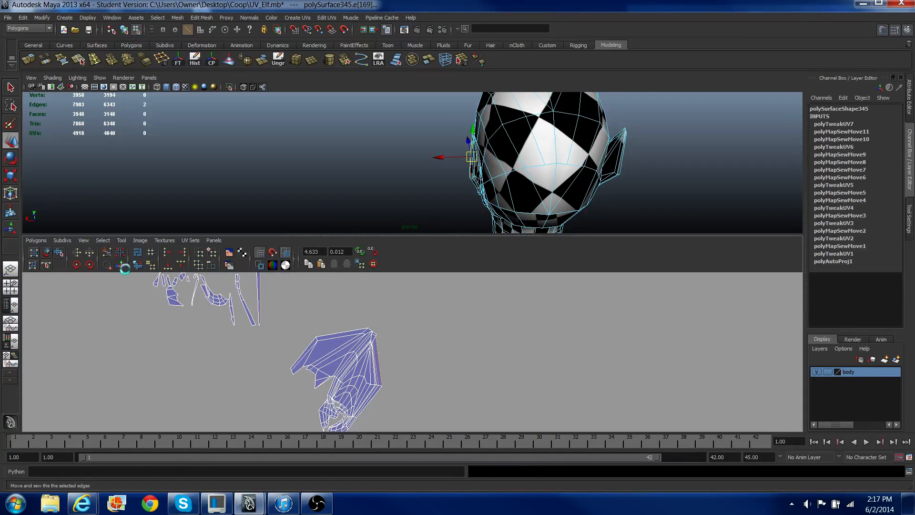
Step: Select the ear shell's upper outer border edge shared with the loose long tailed strip and move and sew the strip onto the shell
drag(380, 367, 404, 373)
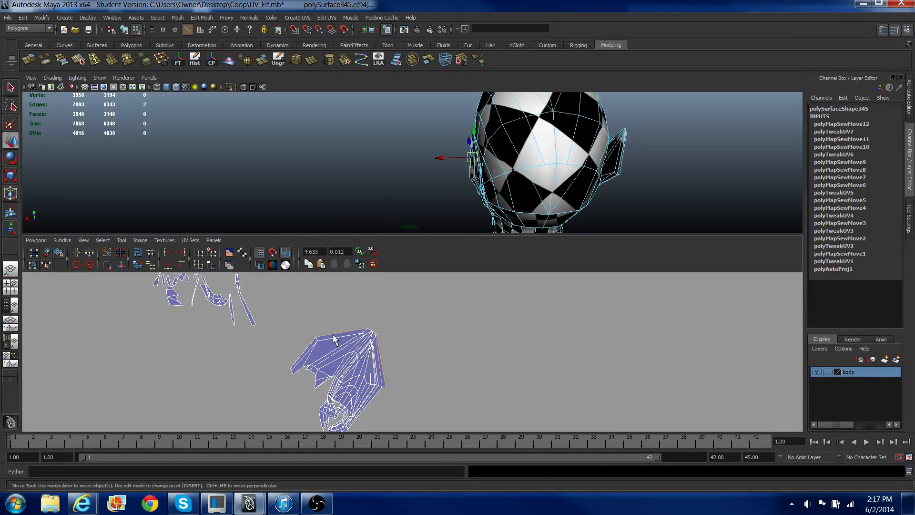
drag(243, 303, 253, 308)
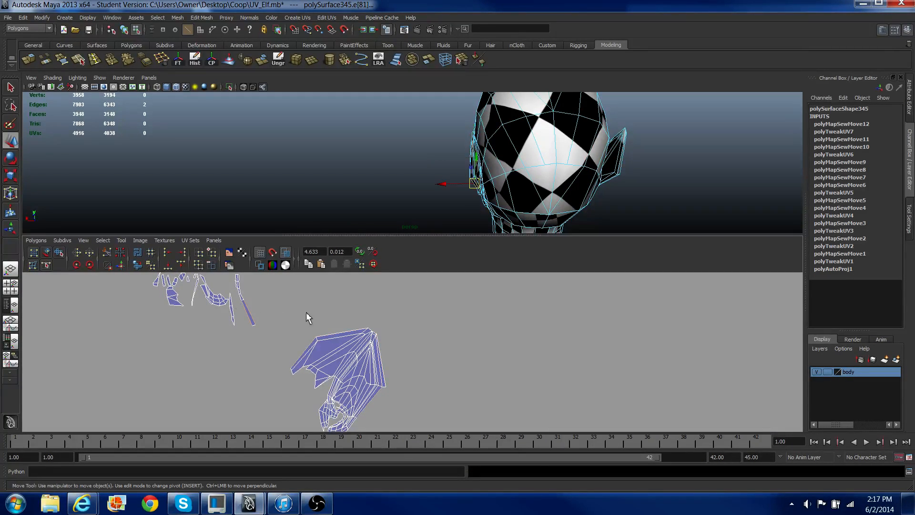
alt+middle_drag(302, 322, 309, 316)
drag(352, 347, 353, 349)
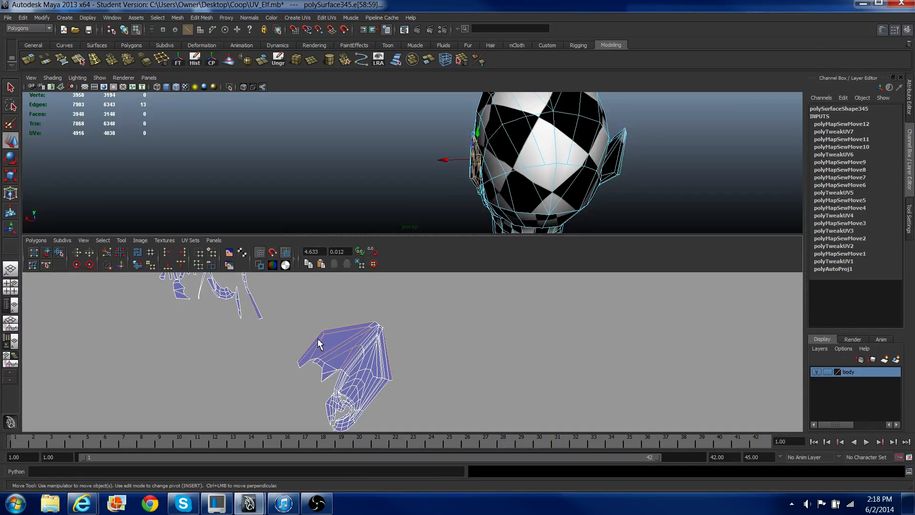
drag(316, 321, 341, 341)
click(316, 350)
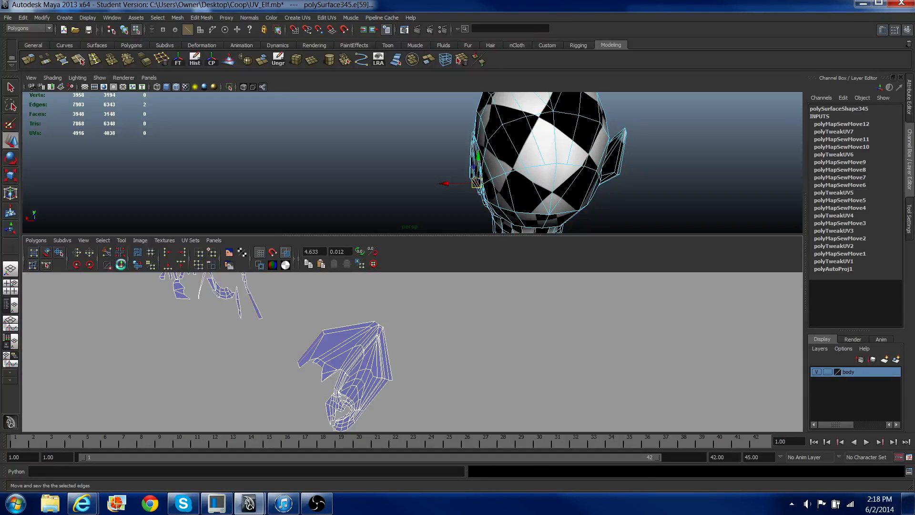
click(121, 264)
scroll(224, 341, up, 5)
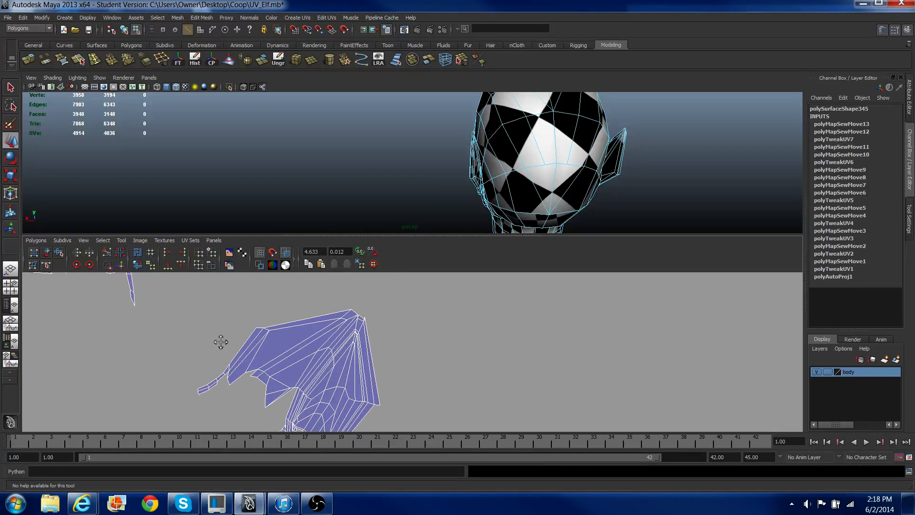
alt+middle_drag(221, 342, 273, 324)
scroll(273, 325, up, 3)
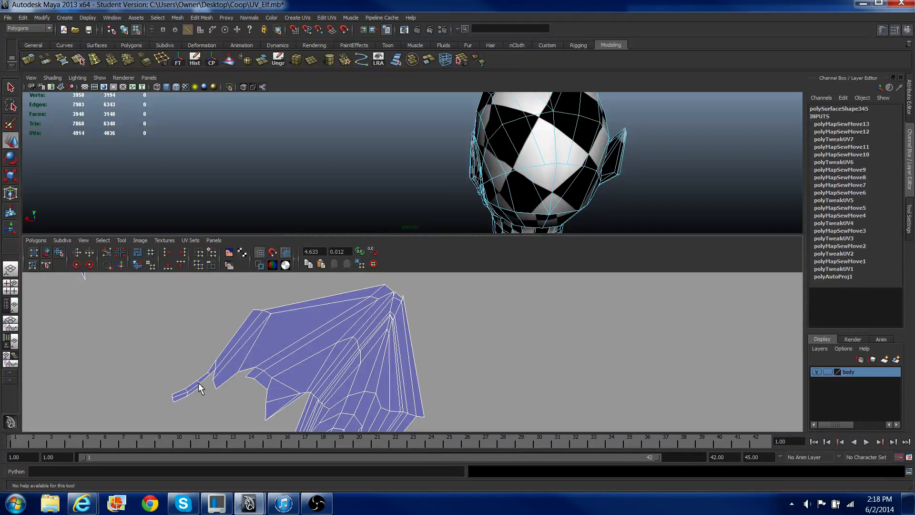
Step: Select the UVs of all the remaining small loose pieces and move them together to the empty area beside the ear shell's lower end
scroll(244, 333, down, 3)
alt+middle_drag(244, 333, 312, 207)
alt+middle_drag(363, 275, 425, 350)
scroll(347, 337, down, 2)
right_drag(314, 326, 333, 322)
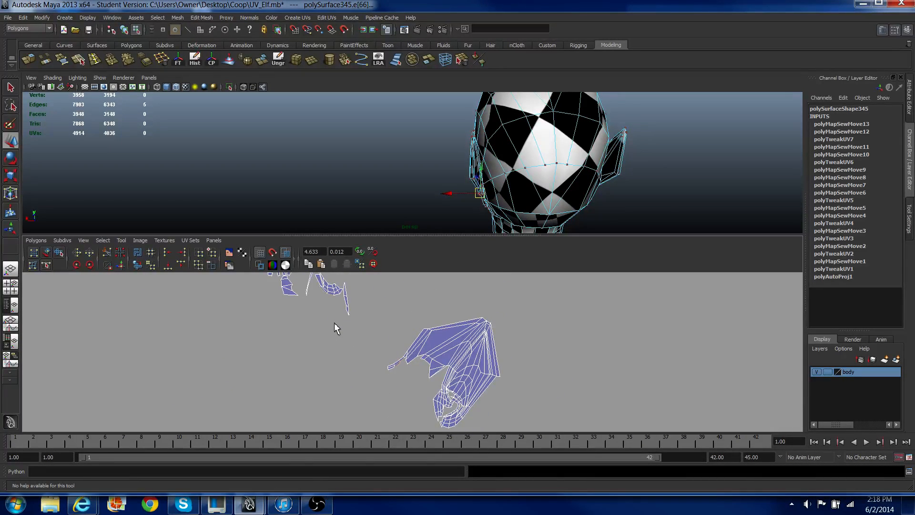
scroll(316, 313, down, 1)
scroll(318, 319, down, 1)
drag(308, 282, 379, 332)
key(w)
mouse_move(347, 333)
middle_down()
mouse_move(373, 389)
mouse_move(389, 392)
mouse_move(369, 344)
mouse_move(340, 324)
middle_up()
Step: Select edges on the curved loose piece and along the ear shell's thin tail to check which borders they share
scroll(400, 350, up, 2)
scroll(341, 324, up, 4)
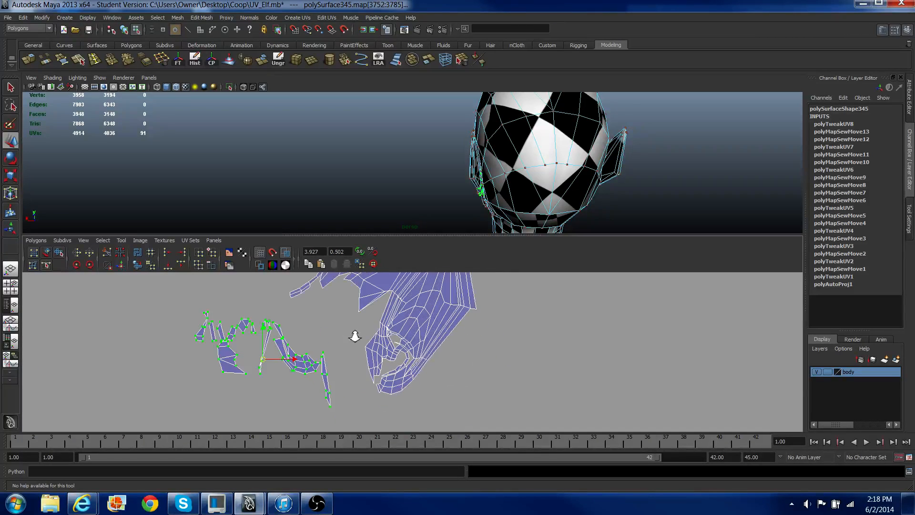
right_drag(282, 404, 279, 372)
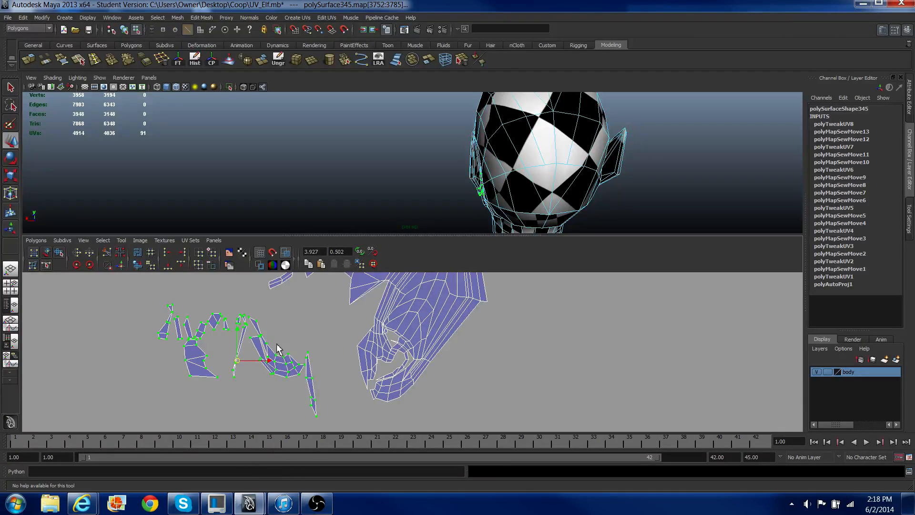
drag(276, 344, 299, 380)
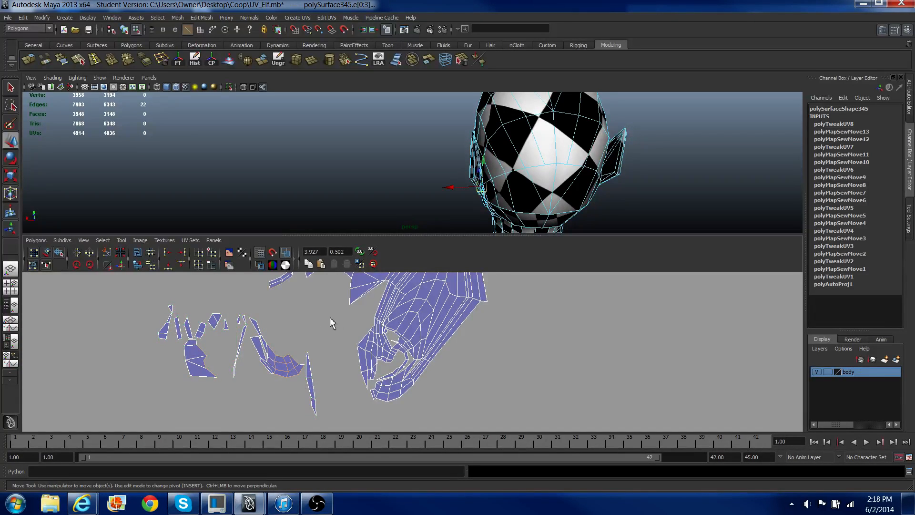
alt+middle_drag(332, 323, 328, 351)
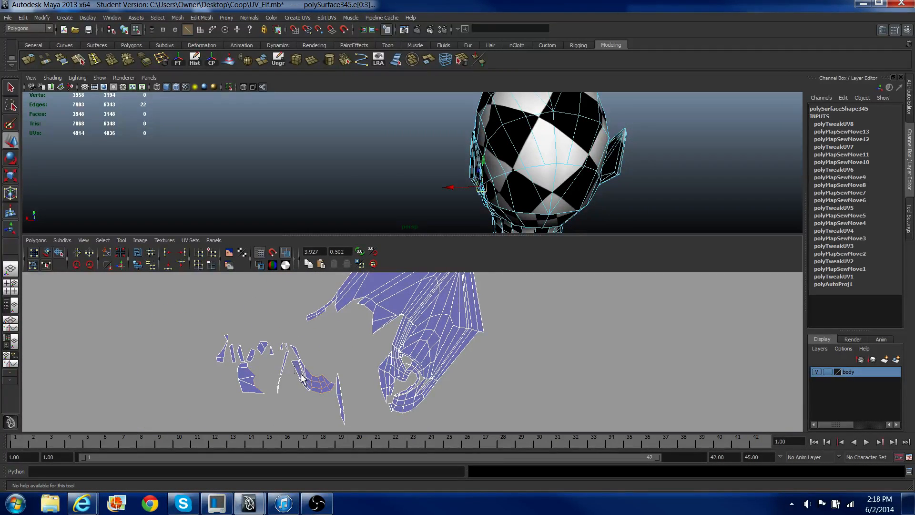
drag(301, 374, 310, 388)
alt+middle_drag(352, 298, 381, 329)
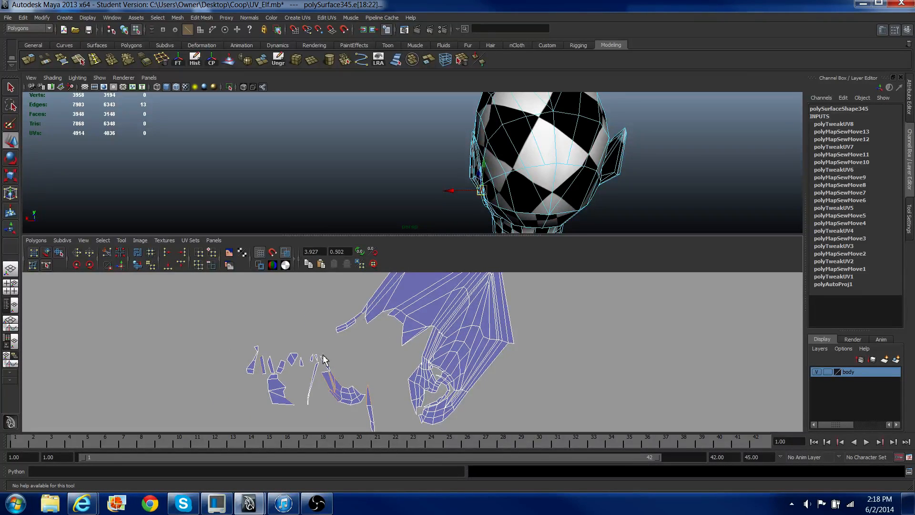
click(328, 374)
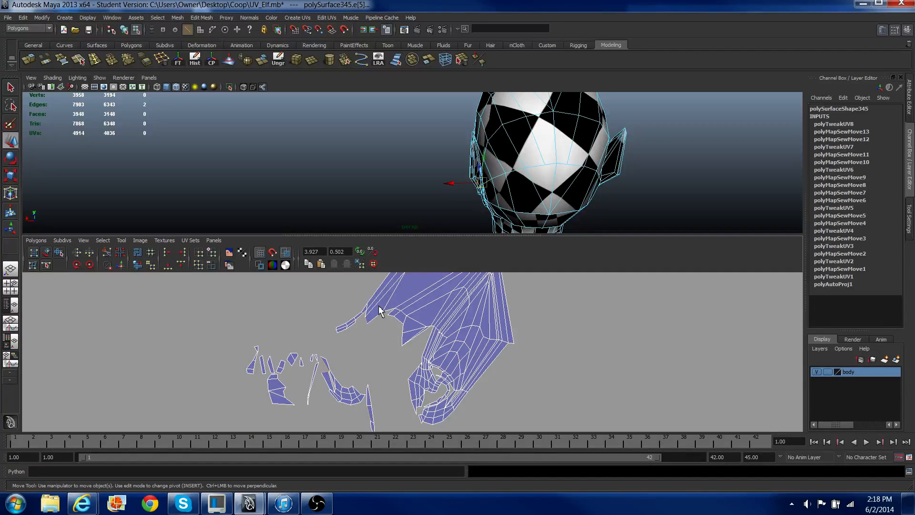
drag(352, 302, 368, 339)
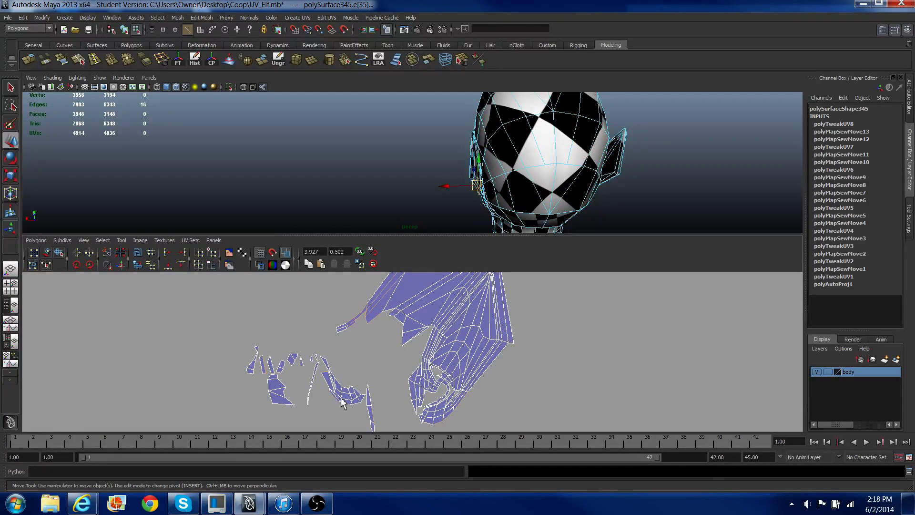
drag(337, 402, 363, 416)
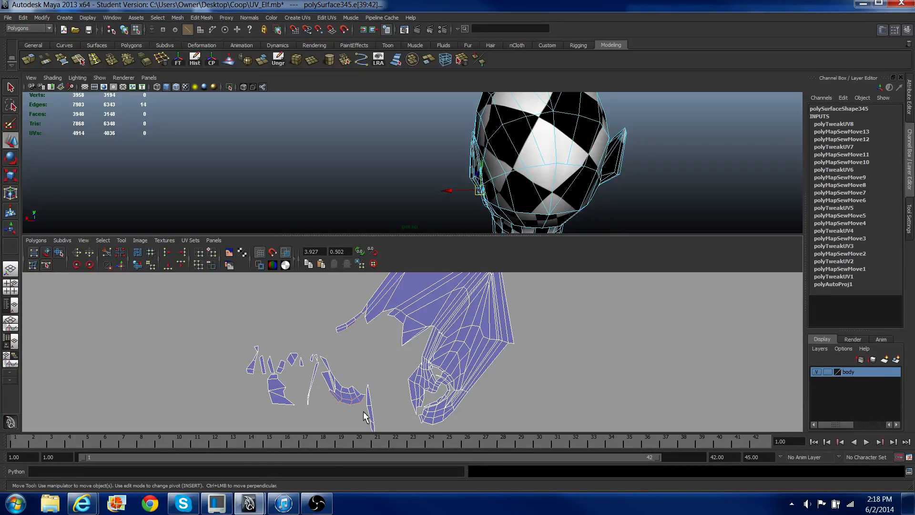
Step: Move and sew the selected edges of the curved strip onto the large shell's narrow arm and select the UVs around the join
click(122, 265)
right_drag(384, 334, 346, 318)
drag(418, 360, 418, 361)
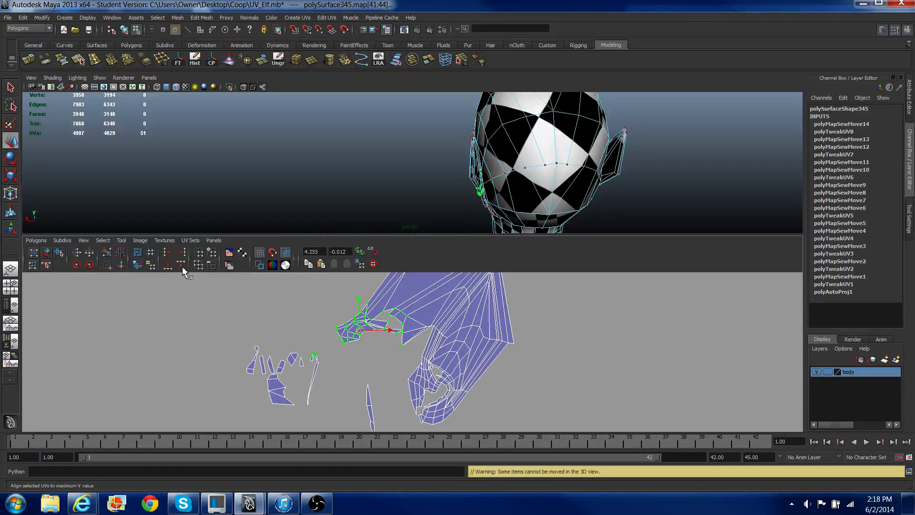
click(138, 265)
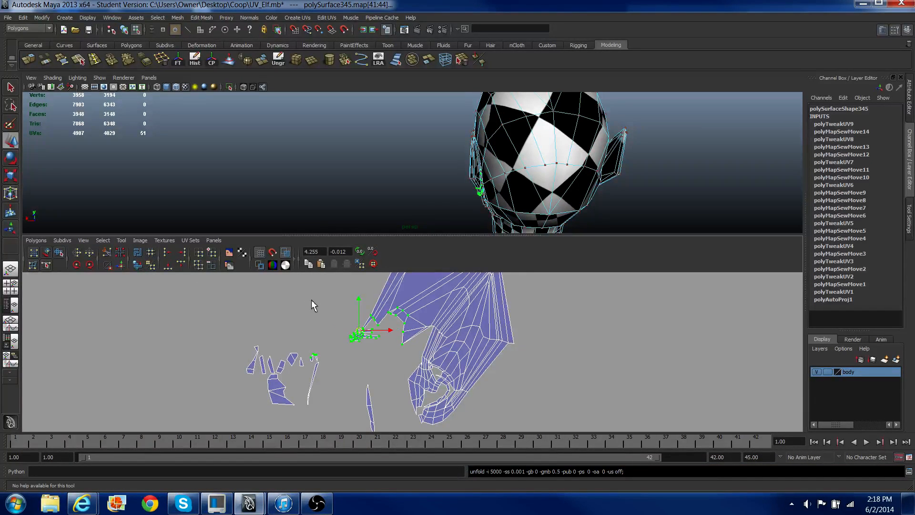
scroll(311, 300, up, 1)
key(ctrl+z)
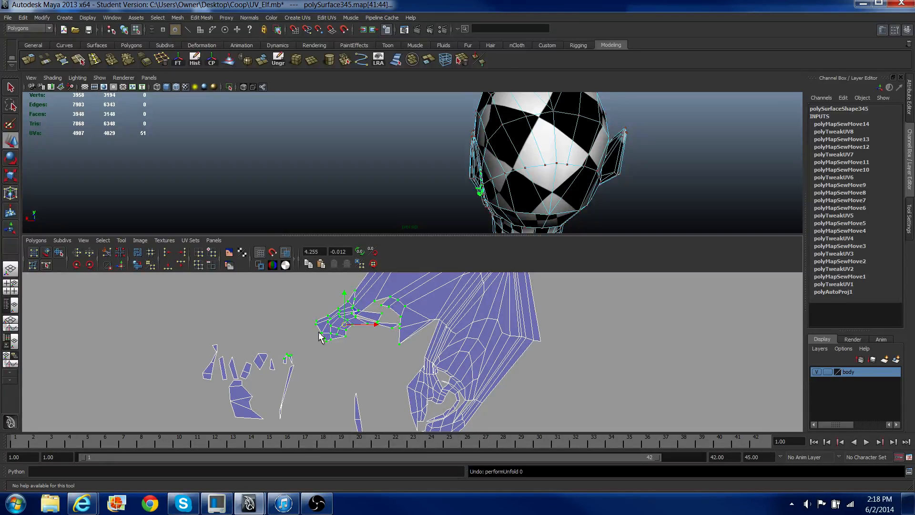
Step: Leave the UVs at the arm's outer tip out of the selection and unfold the remaining selected UVs
ctrl+drag(319, 333, 350, 345)
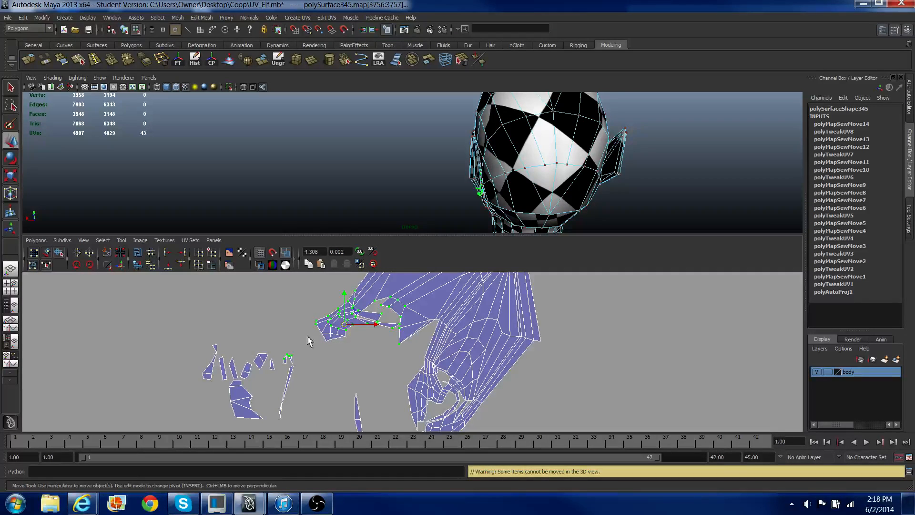
click(138, 265)
scroll(361, 324, up, 2)
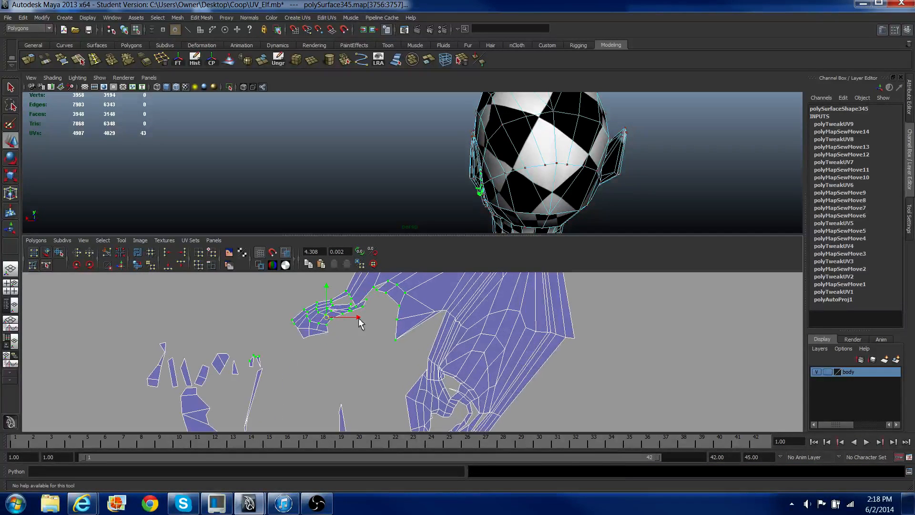
Step: Move and sew the edges bordering the gap in the narrow arm, attaching the matching small strip, and unfold the arm's UVs
right_drag(359, 353, 337, 302)
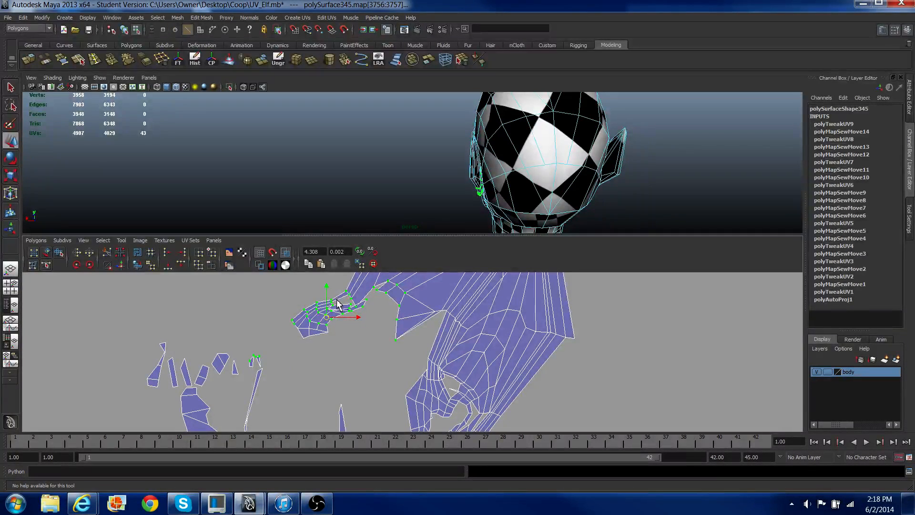
click(344, 312)
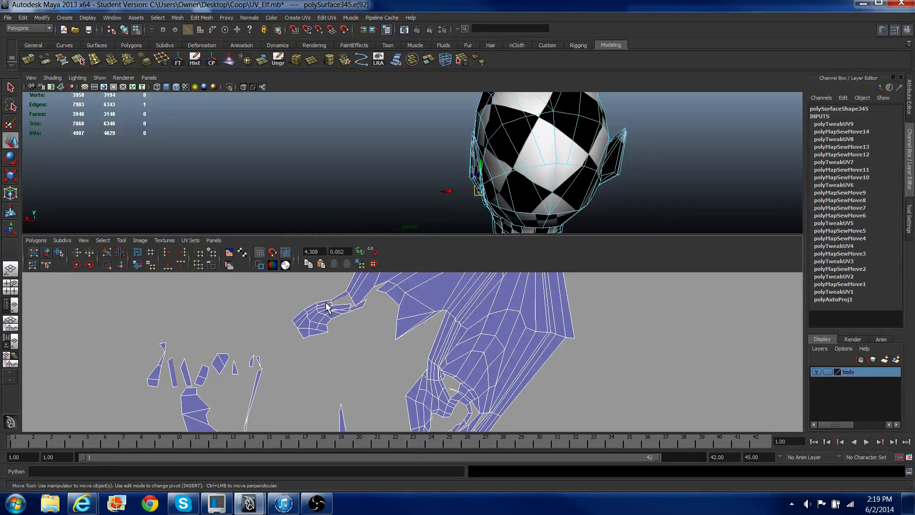
double_click(350, 307)
click(124, 264)
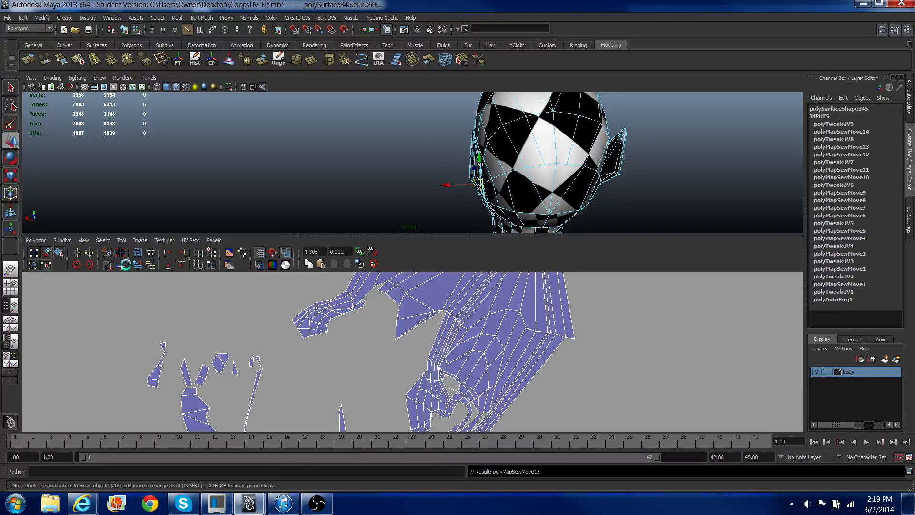
right_drag(308, 322, 329, 324)
drag(289, 286, 419, 337)
click(149, 266)
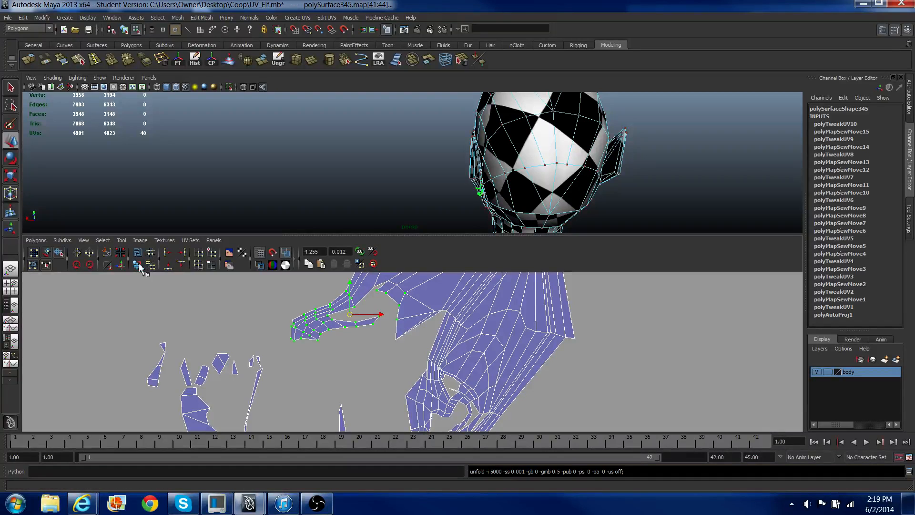
Step: Select the edges of the thin spike-shaped UV piece below the arm
right_drag(334, 320, 337, 310)
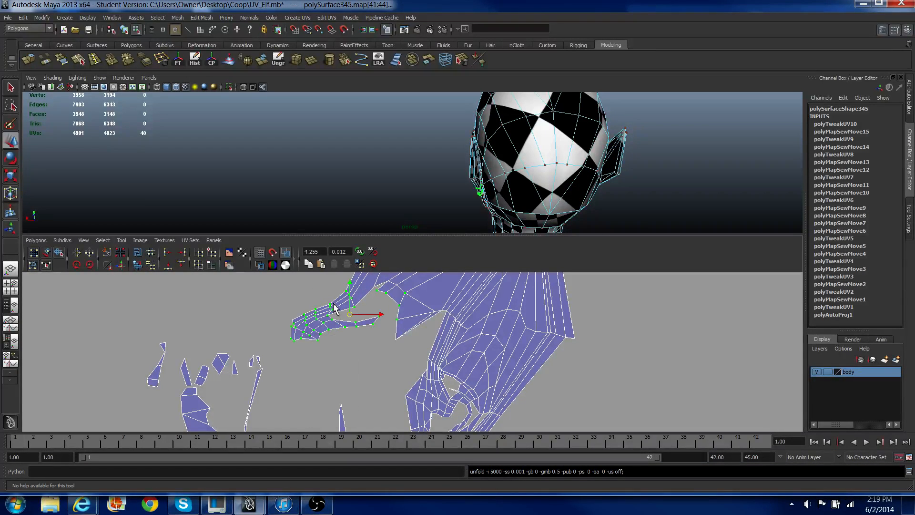
scroll(361, 406, down, 3)
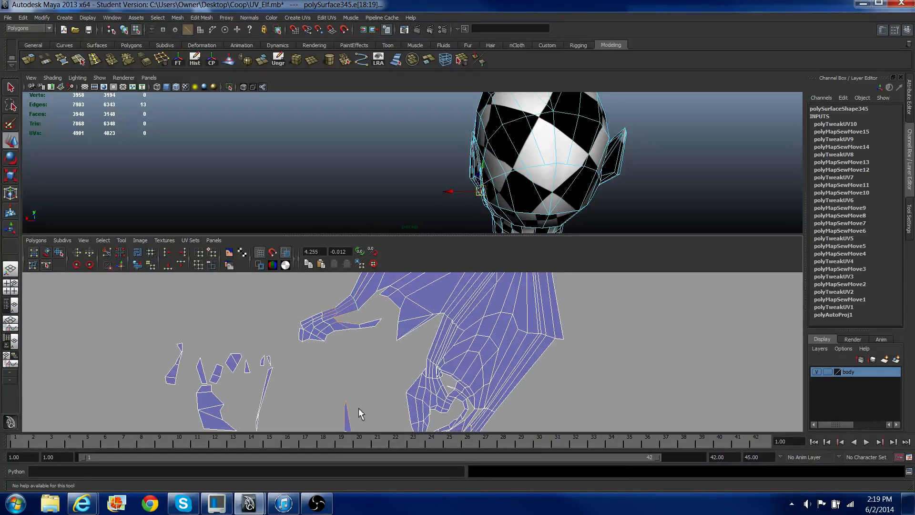
alt+middle_drag(356, 391, 351, 358)
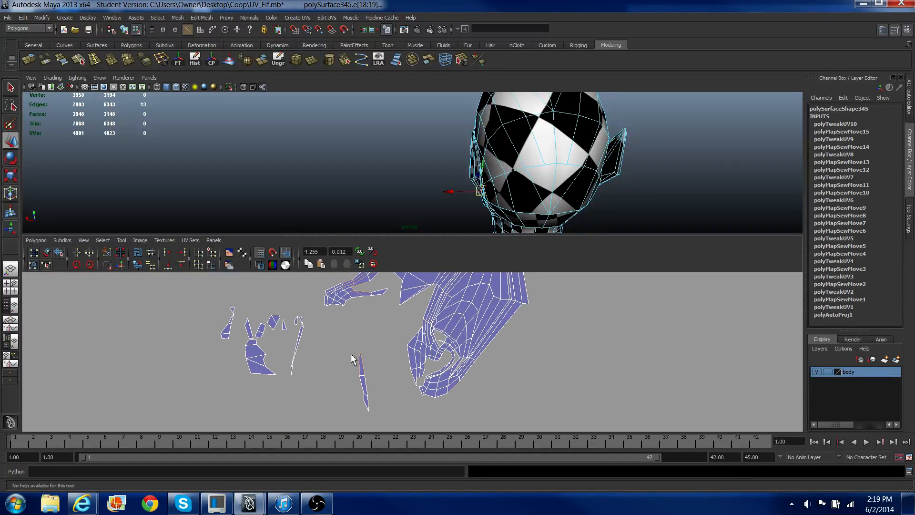
drag(393, 427, 393, 428)
alt+middle_drag(355, 358, 348, 381)
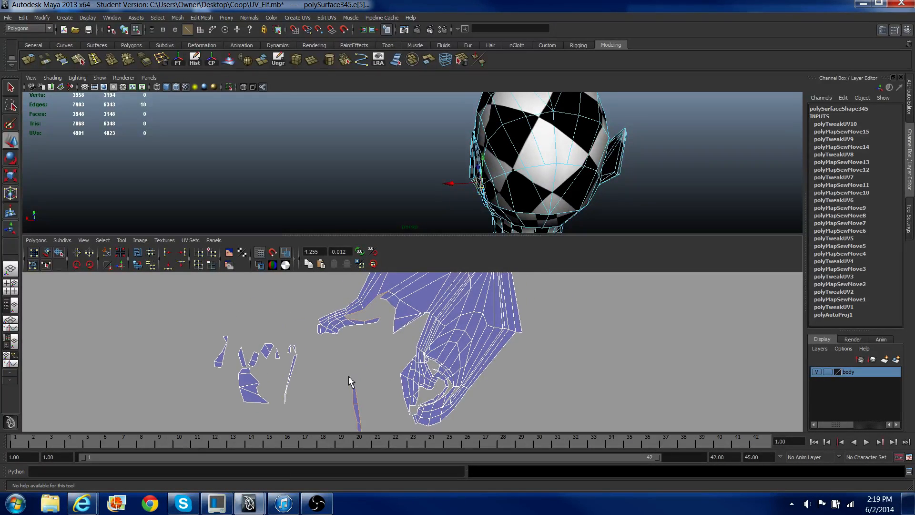
click(121, 264)
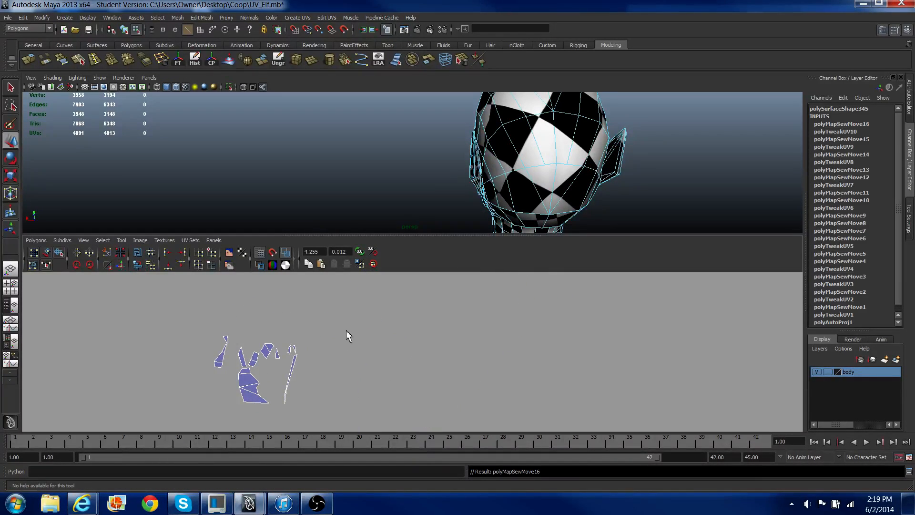
scroll(344, 330, down, 2)
scroll(338, 334, down, 5)
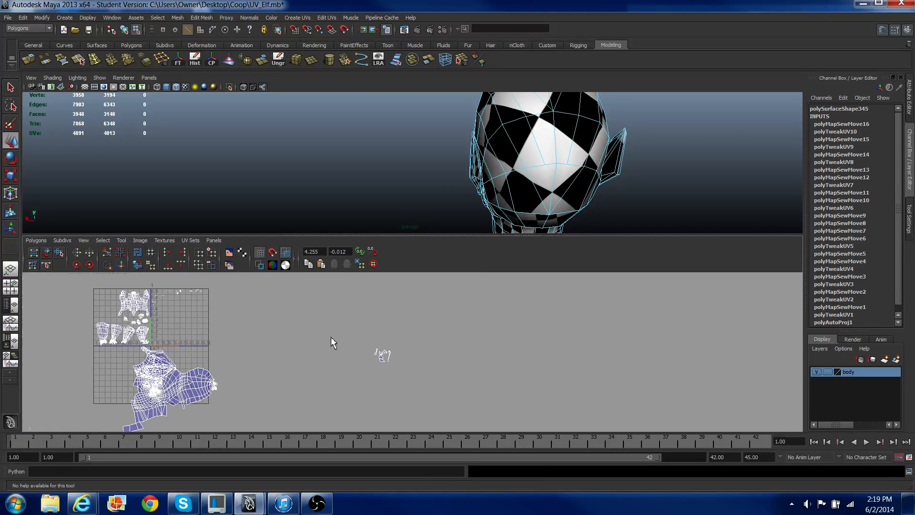
key(ctrl+z)
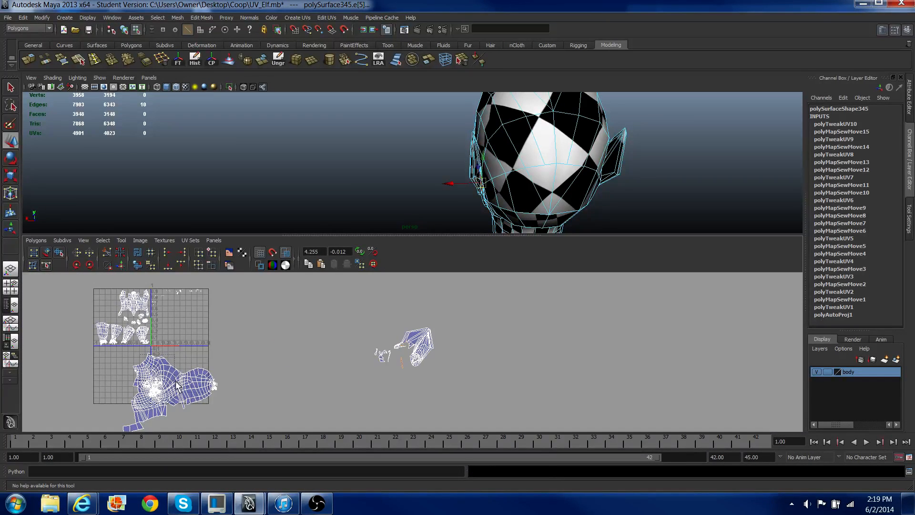
Step: Move and sew the spike piece onto the wing-shaped shell, leaving out the edges shared with the body shell
click(121, 265)
scroll(389, 344, up, 2)
scroll(391, 341, up, 5)
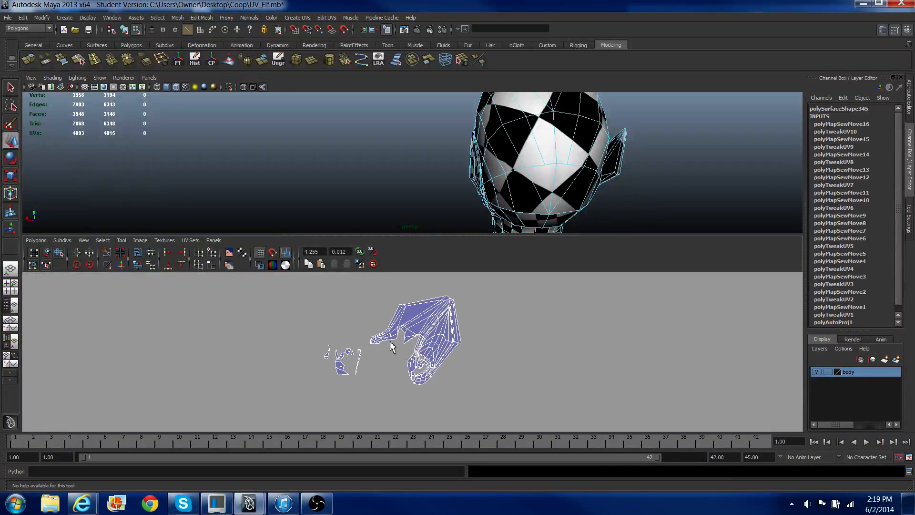
Step: Move and sew the outermost small piece of the loose cluster onto the shell's ring-shaped end and unfold the UVs around the ring
right_click(390, 341)
right_drag(389, 339, 388, 325)
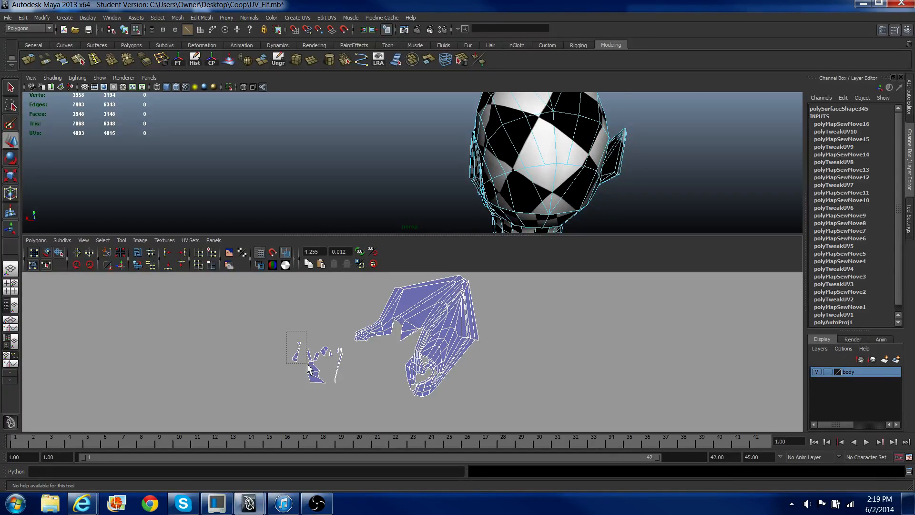
drag(308, 364, 308, 365)
scroll(398, 374, up, 2)
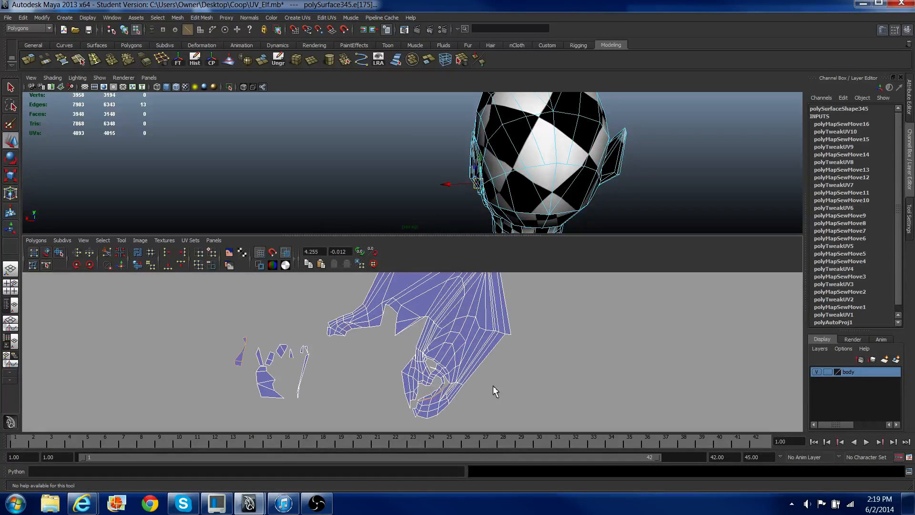
click(121, 265)
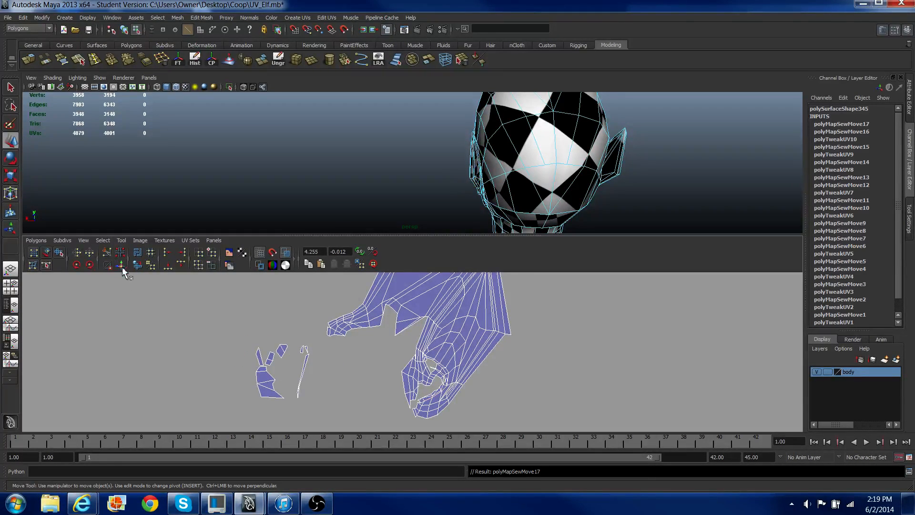
right_drag(373, 381, 413, 387)
drag(394, 362, 470, 430)
click(138, 266)
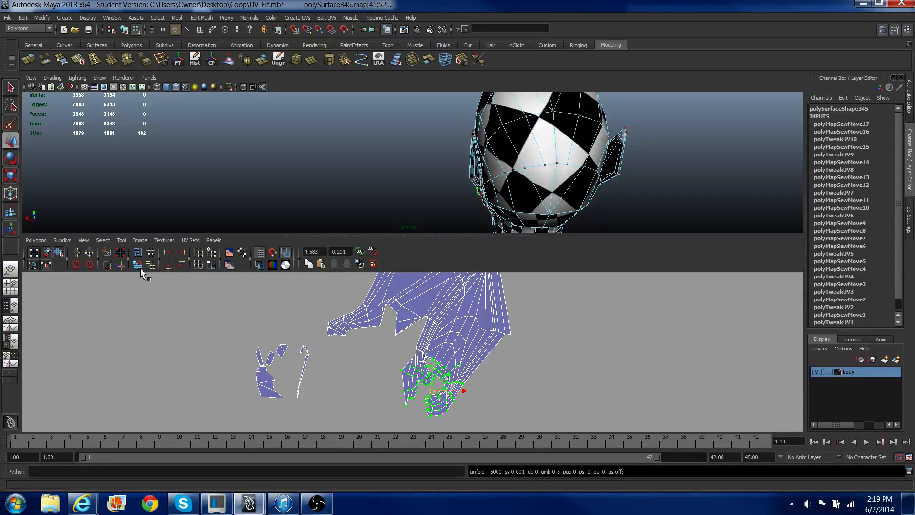
Step: Move and sew the long thin sliver onto the large shell and unfold the UVs between the arm and the ring
right_drag(216, 373, 233, 346)
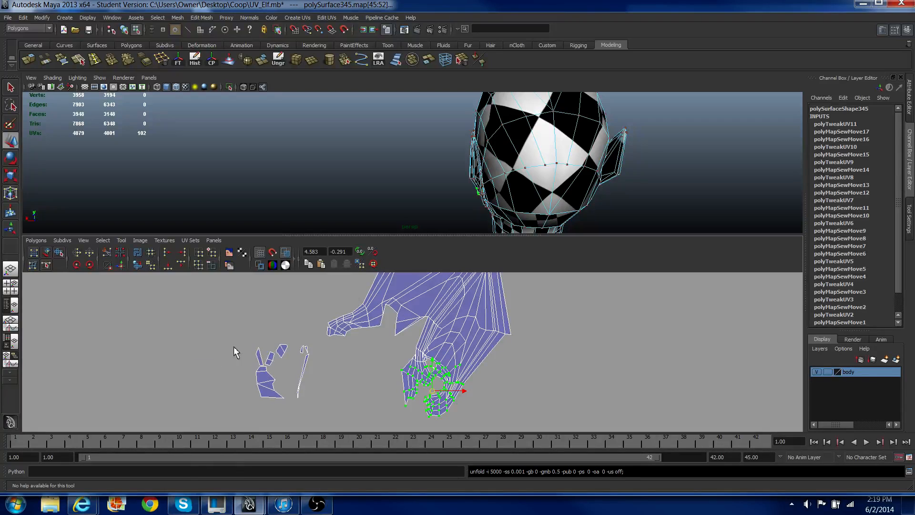
drag(322, 409, 292, 342)
scroll(414, 329, up, 2)
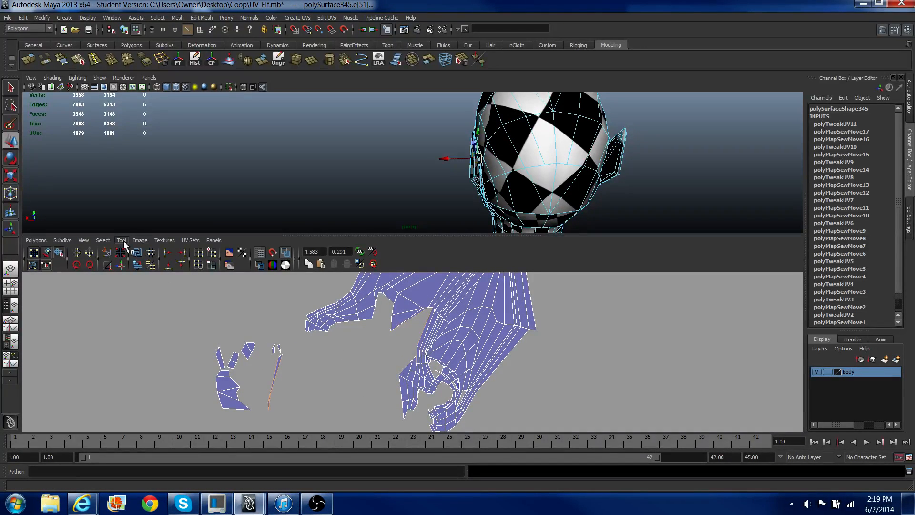
click(123, 268)
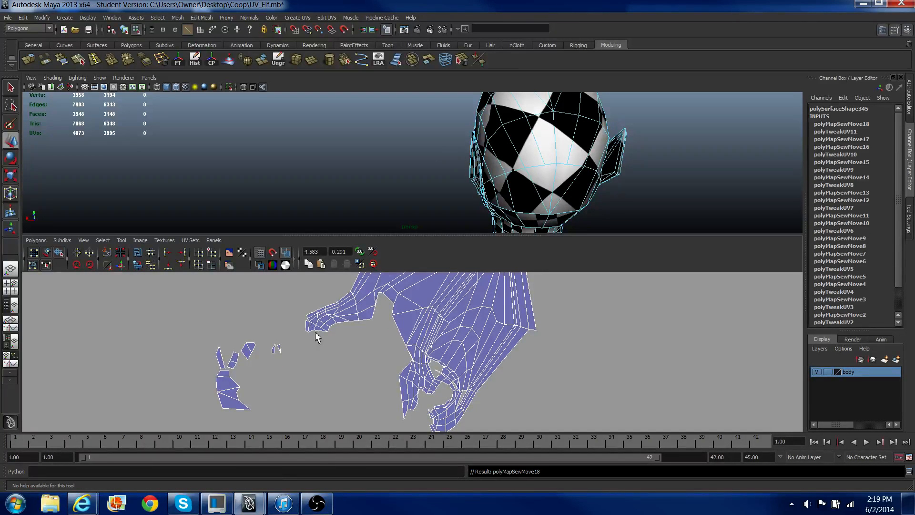
right_drag(315, 330, 347, 304)
drag(357, 326, 399, 326)
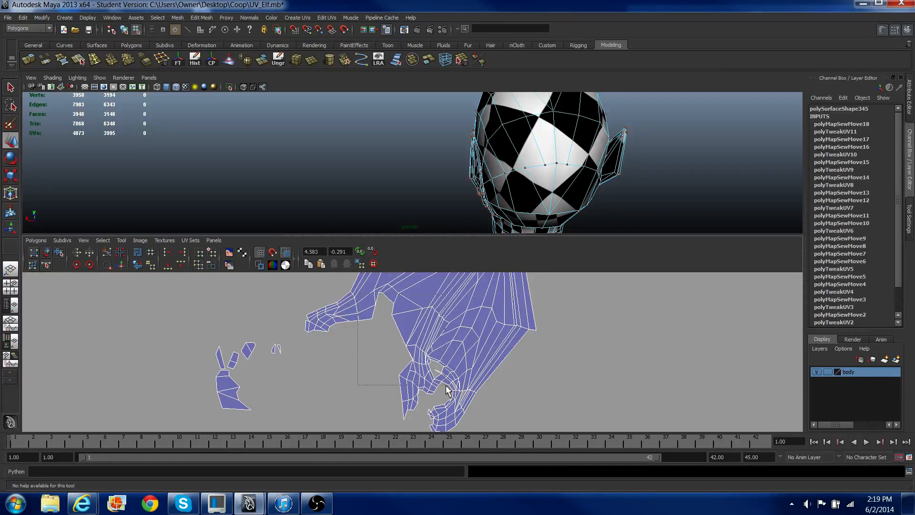
drag(448, 390, 448, 390)
click(137, 266)
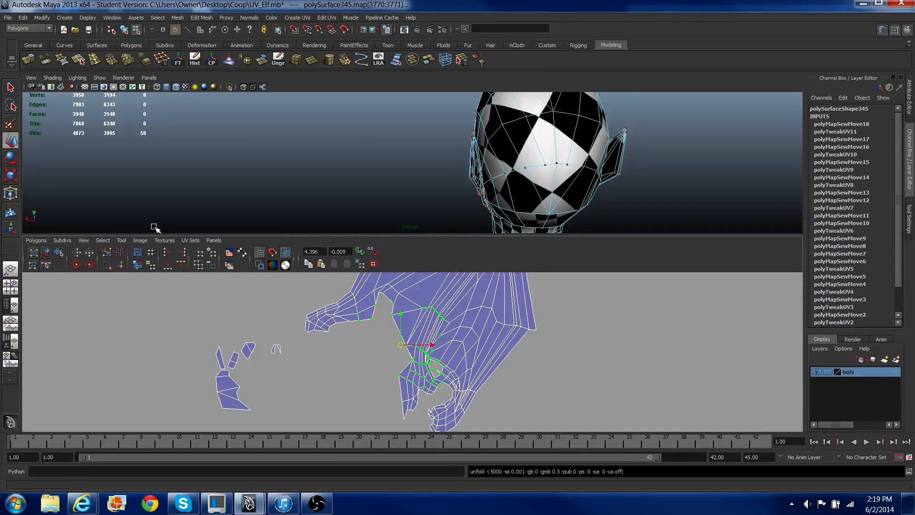
Step: Move and sew the largest loose piece onto the arm's tip along only their shared edges
right_click(180, 376)
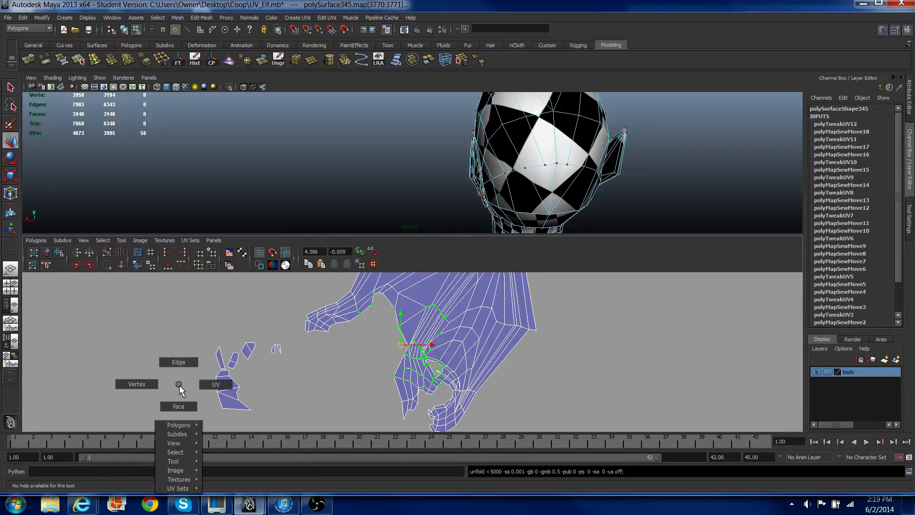
drag(181, 372, 257, 412)
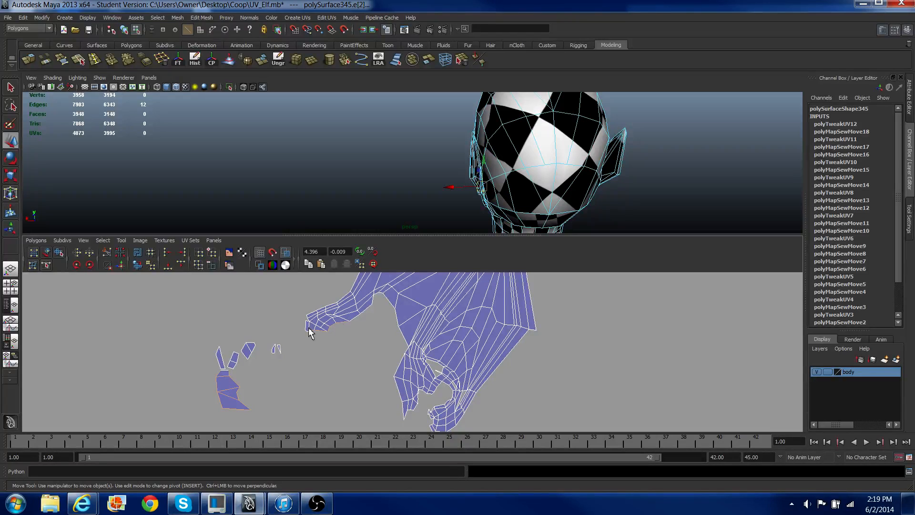
drag(307, 326, 341, 345)
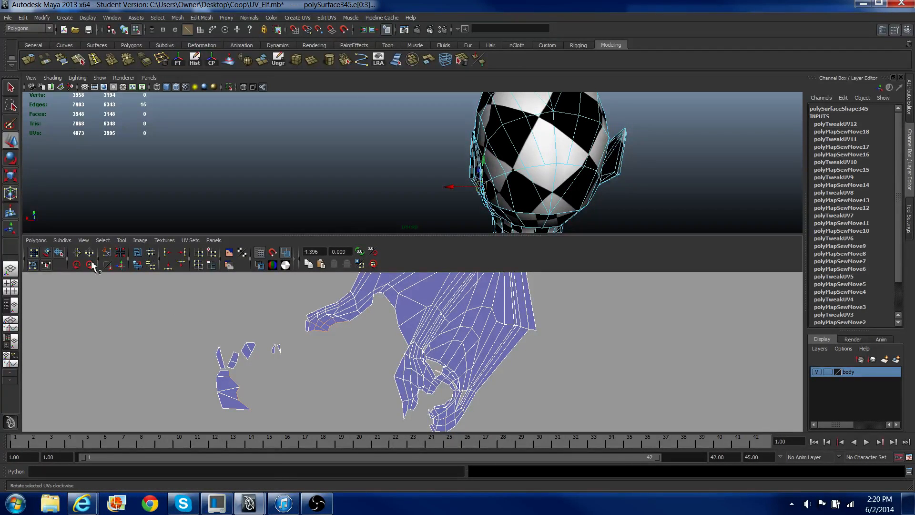
click(118, 266)
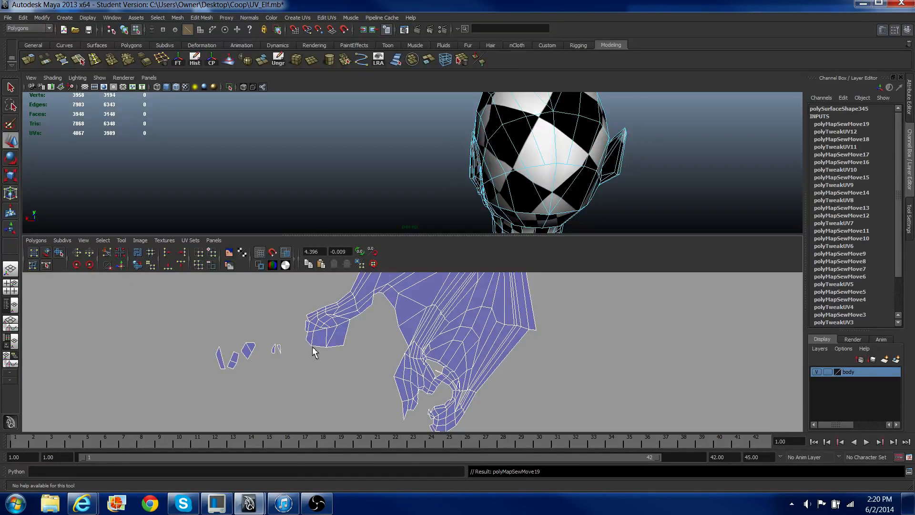
Step: Unfold the UVs of the arm's tip and newly attached piece, leaving out a UV on its lower border
right_drag(313, 351, 343, 348)
drag(303, 306, 354, 364)
click(138, 264)
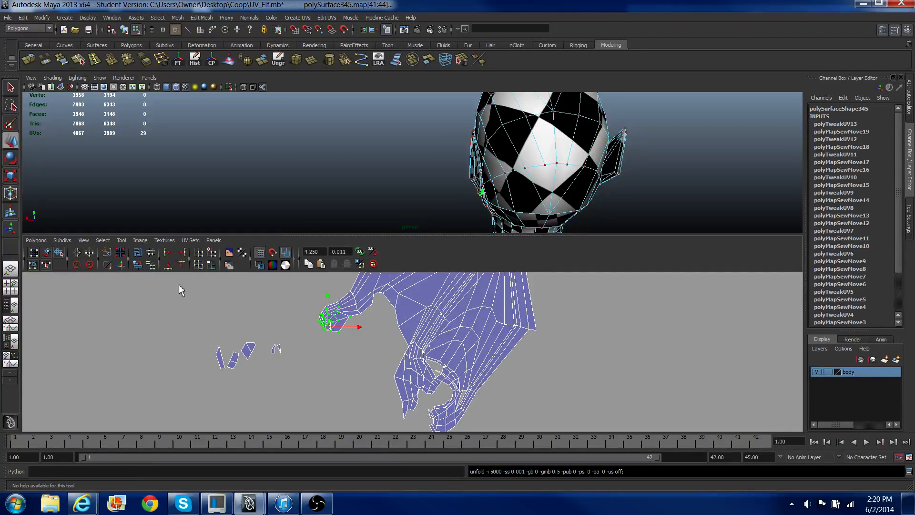
key(ctrl+z)
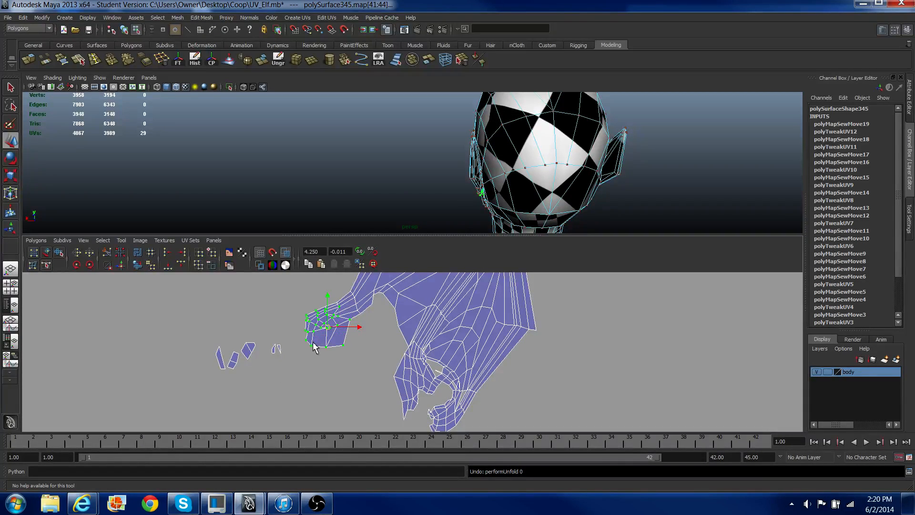
ctrl+drag(330, 351, 330, 352)
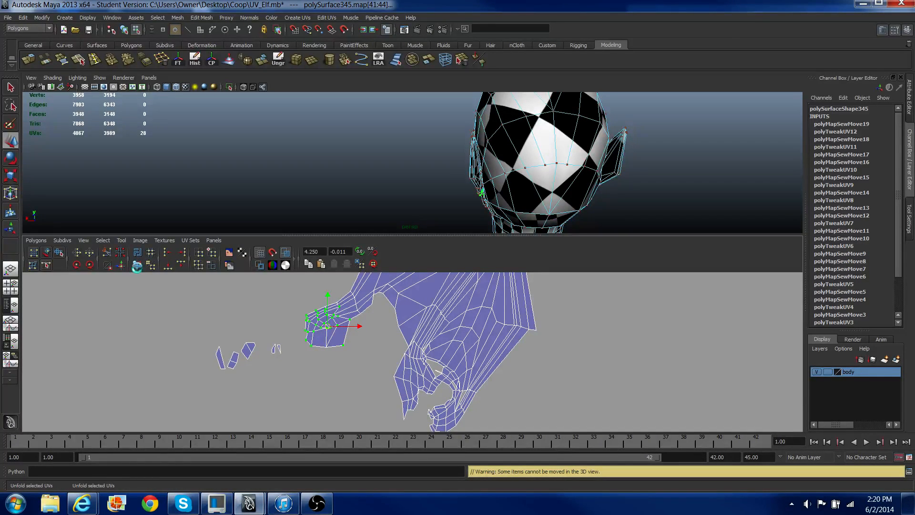
click(137, 266)
Step: Move and sew the outermost loose sliver onto the ear shell, along with the small quads beside it
right_drag(200, 364, 194, 327)
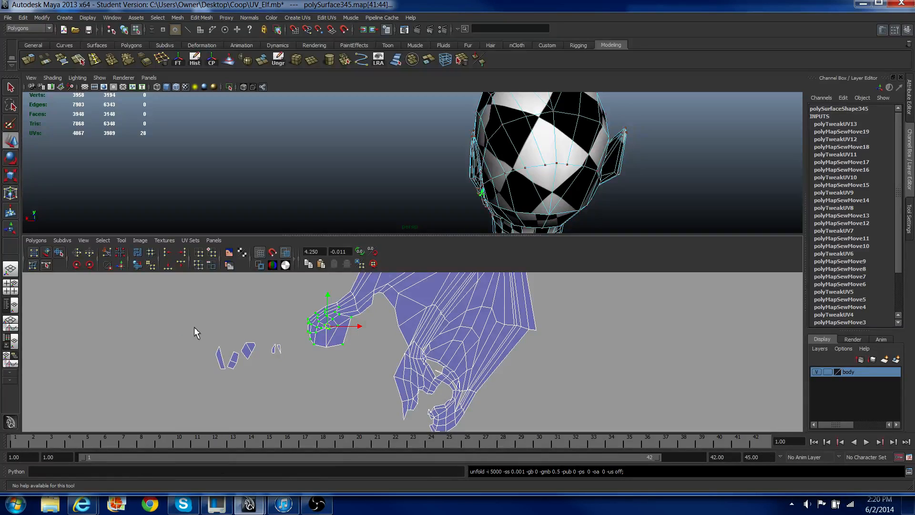
drag(193, 326, 227, 384)
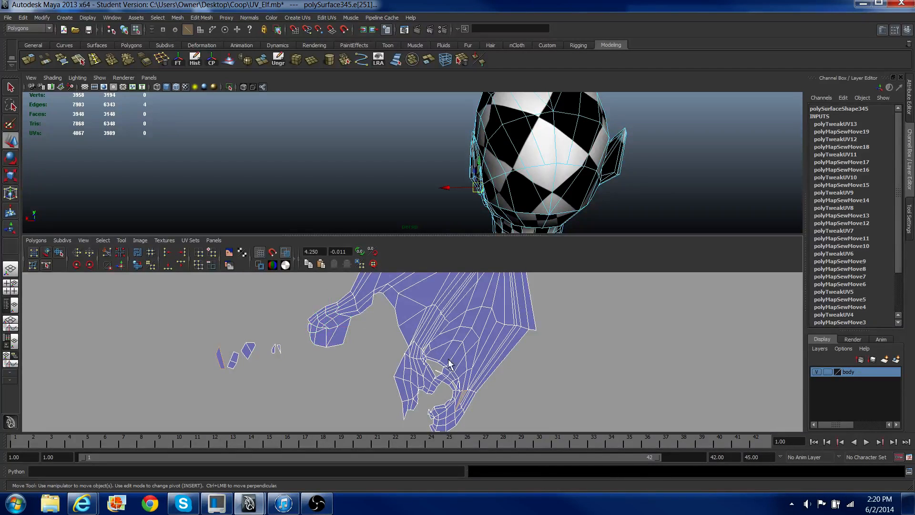
click(120, 266)
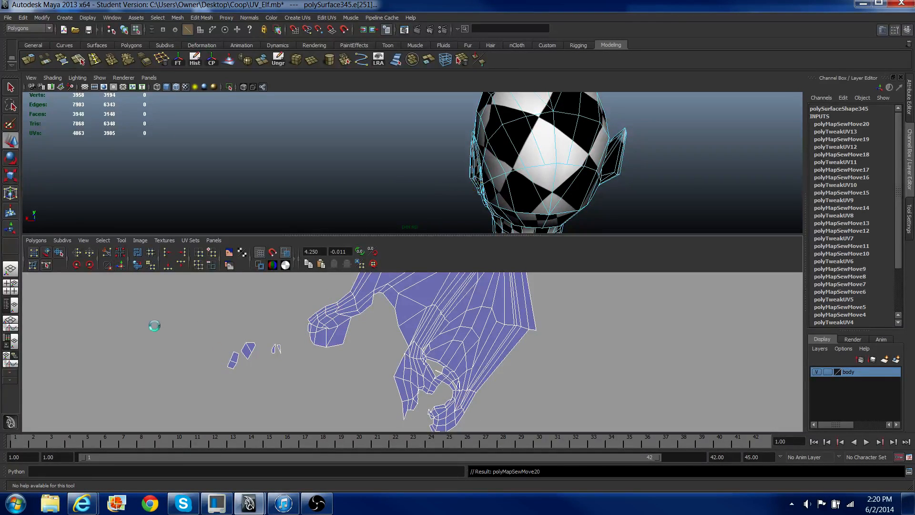
drag(243, 385, 242, 385)
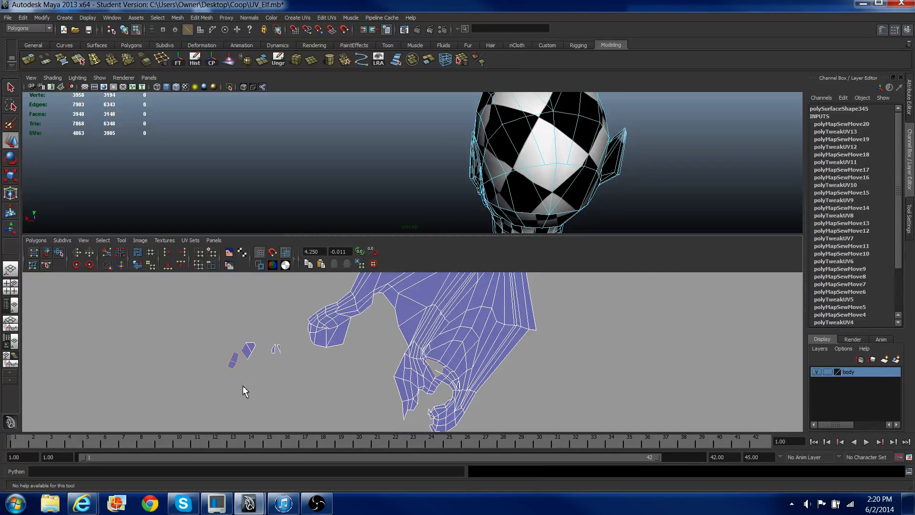
click(121, 266)
Step: Move and sew the edges around the gap above the ring-shaped opening, and unfold the UVs of that area
right_drag(409, 368, 404, 347)
drag(453, 385, 407, 344)
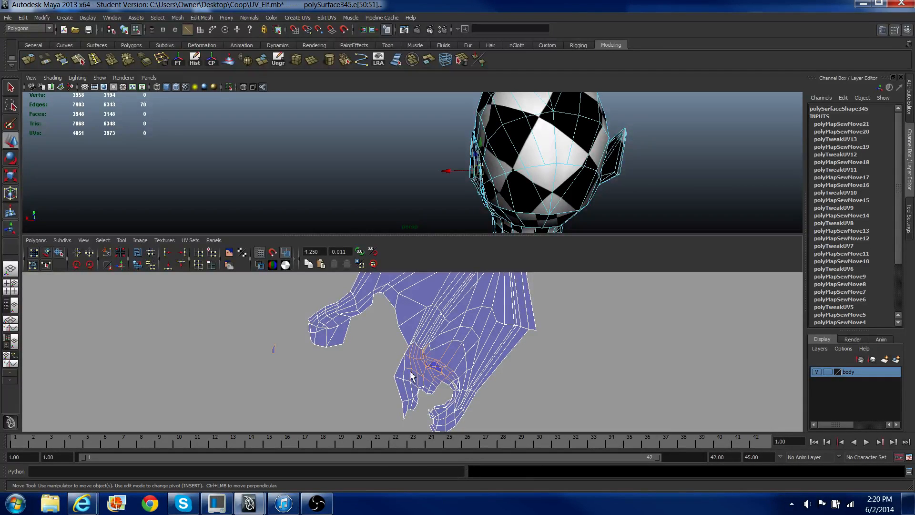
click(120, 269)
right_drag(420, 373, 435, 376)
drag(490, 390, 489, 391)
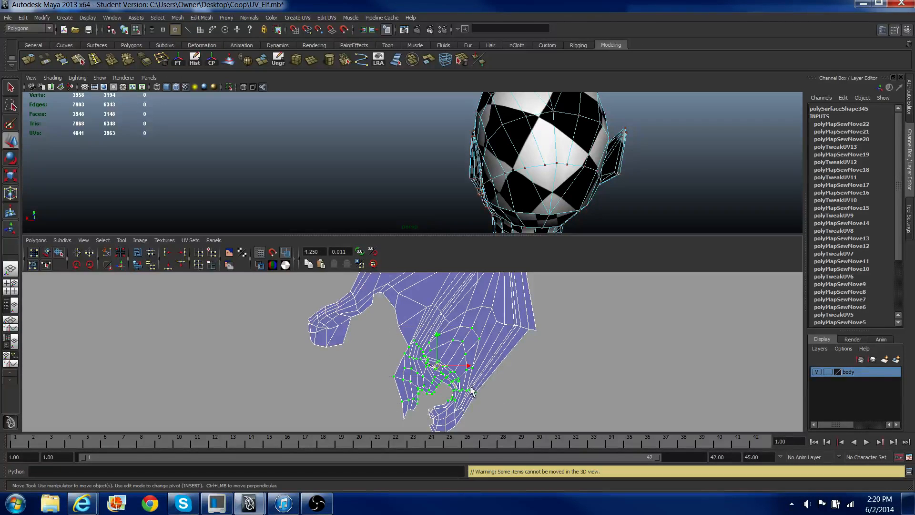
click(140, 266)
Step: Move and sew the edges of the small triangular face beside the narrow slit at the ring-shaped opening
scroll(459, 381, up, 6)
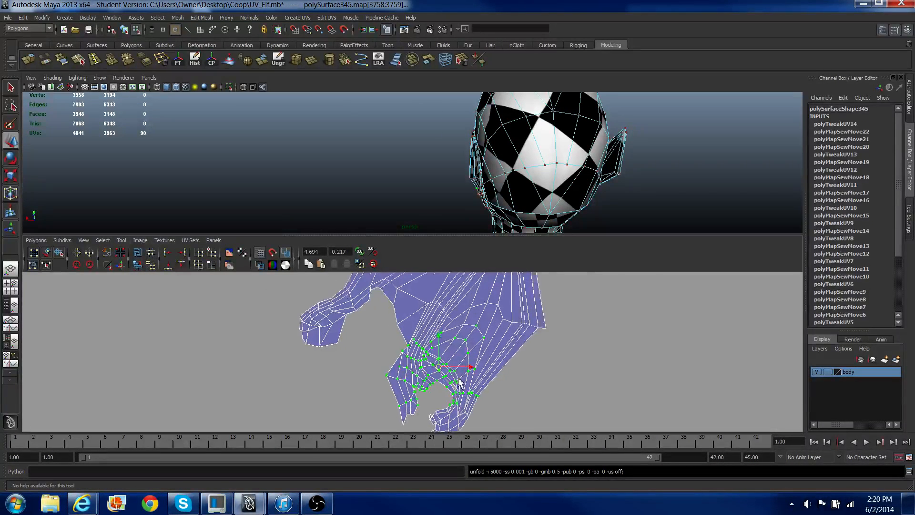
alt+middle_drag(438, 378, 318, 311)
alt+right_drag(329, 349, 344, 333)
click(360, 349)
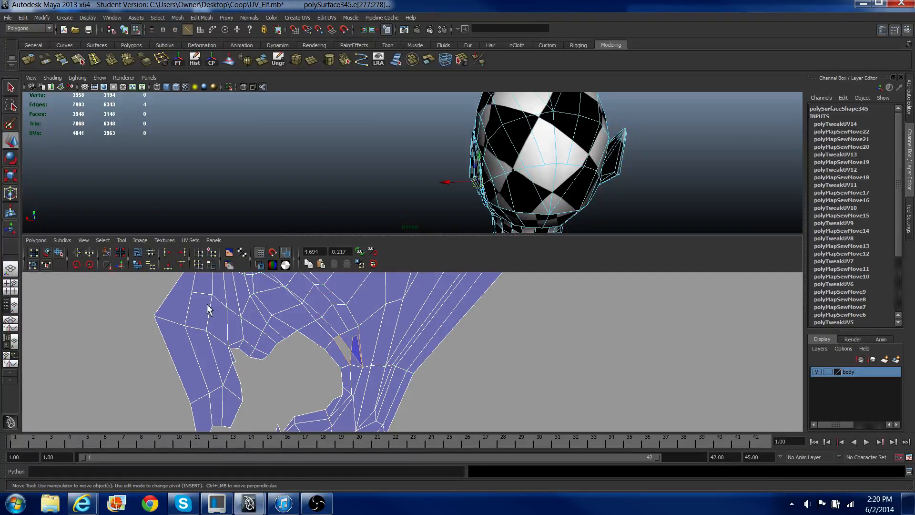
click(126, 270)
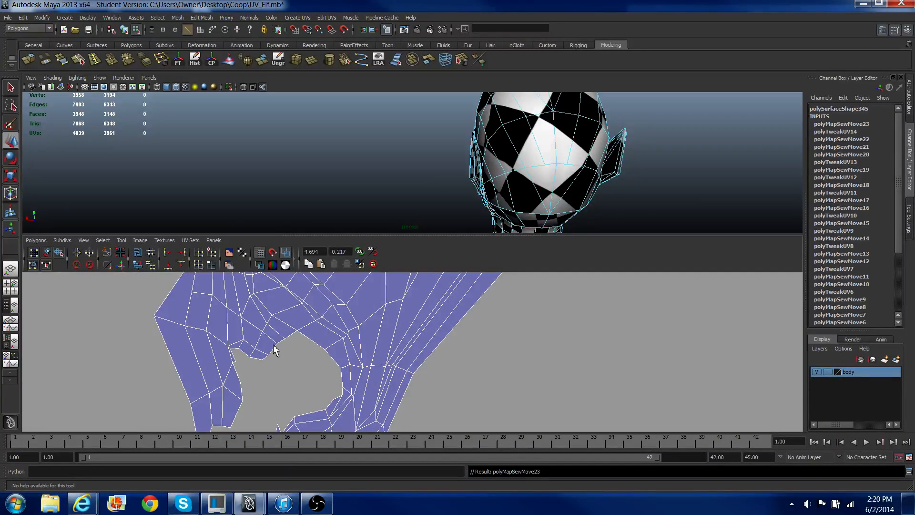
Step: Select all UVs of the sewn ear shell
scroll(275, 350, down, 8)
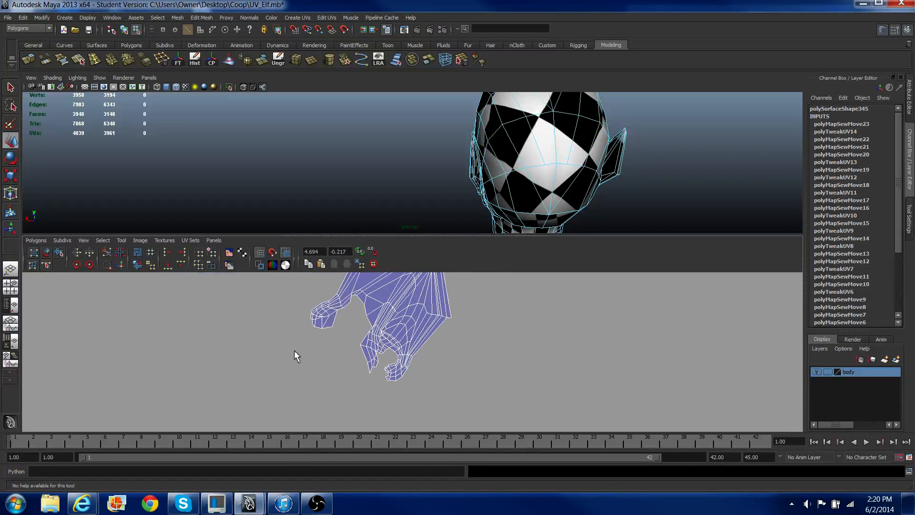
scroll(292, 353, down, 4)
right_drag(370, 328, 374, 286)
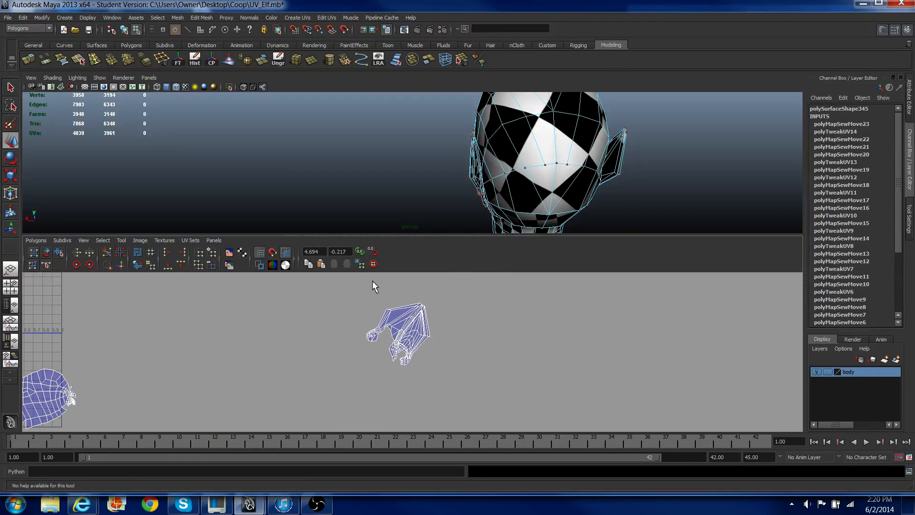
drag(363, 287, 471, 385)
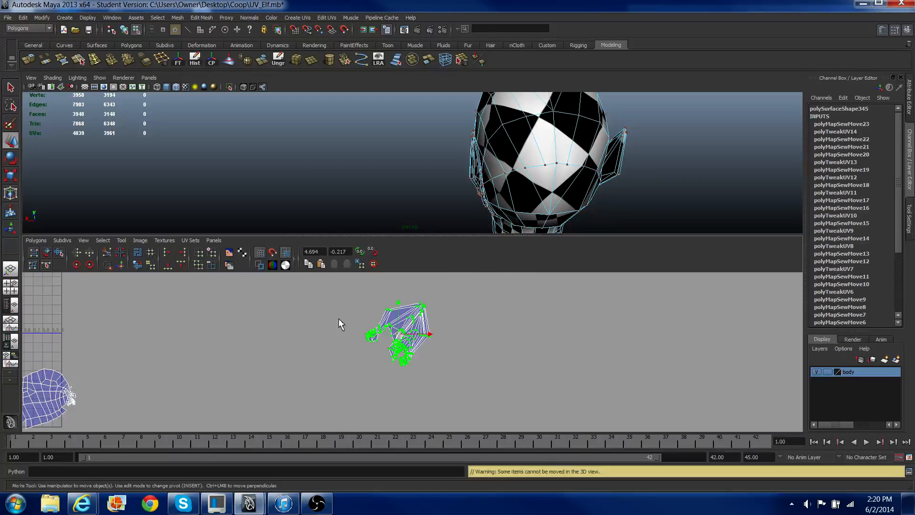
Step: Try to unfold all UVs of the ear shell at once, and undo the unfold
click(140, 268)
alt+drag(597, 159, 296, 177)
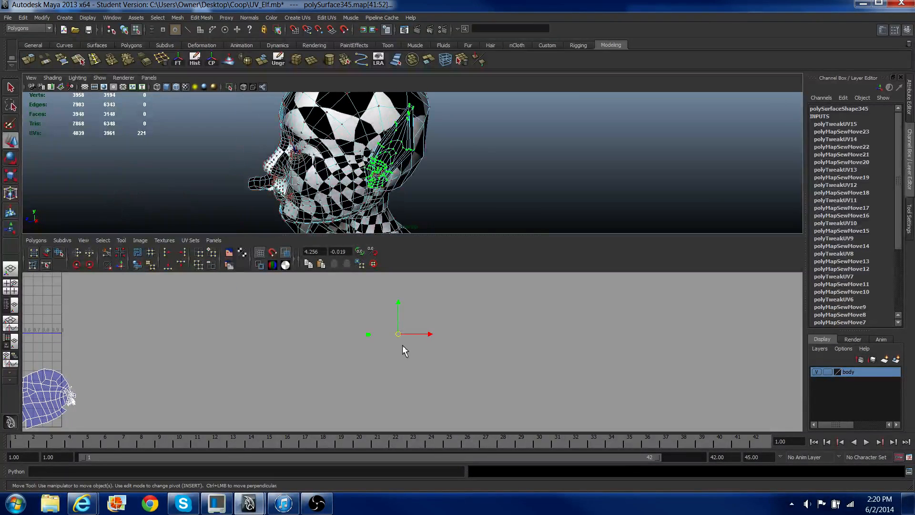
key(ctrl+z)
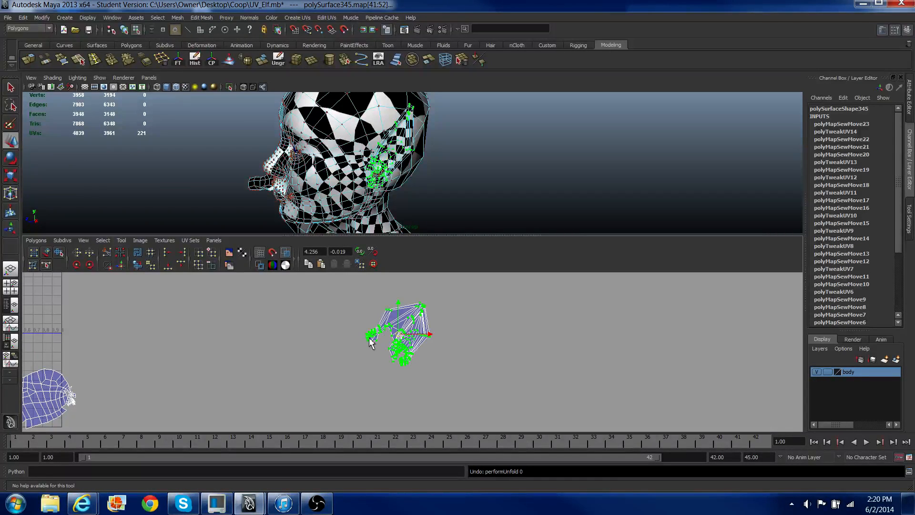
Step: Exclude the UVs of the arm's tip from the selection and unfold the rest of the ear shell
ctrl+drag(384, 351, 384, 350)
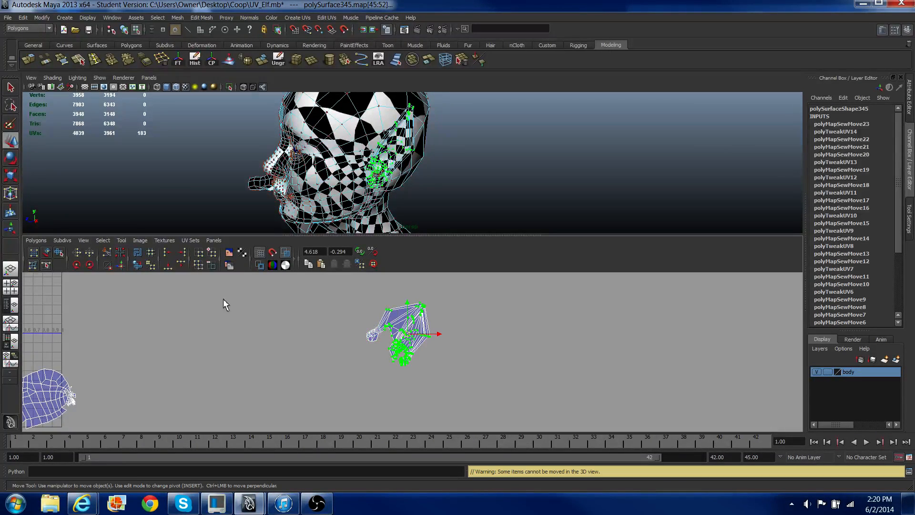
click(145, 266)
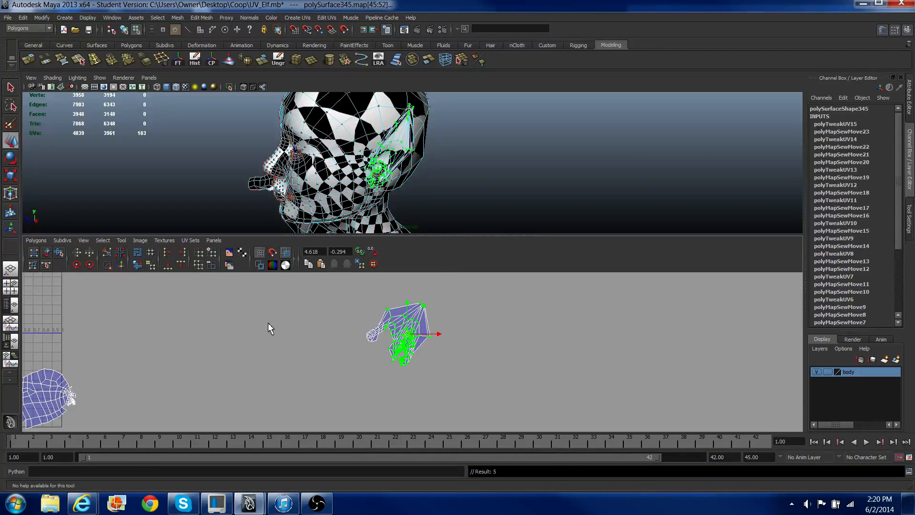
alt+drag(451, 161, 294, 147)
scroll(400, 321, up, 3)
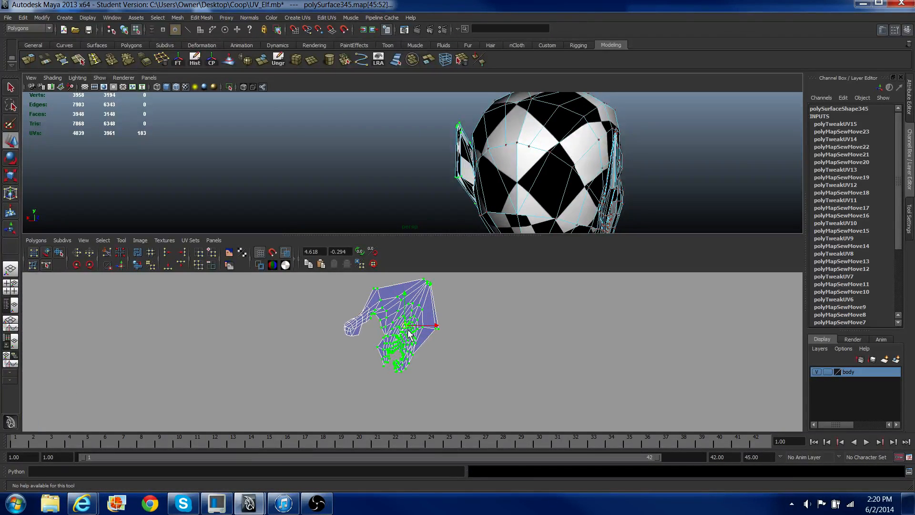
Step: Move the two folded-in UVs on the arm's upper border, just behind its tip, outward to clear the overlapping faces
right_drag(338, 317, 352, 318)
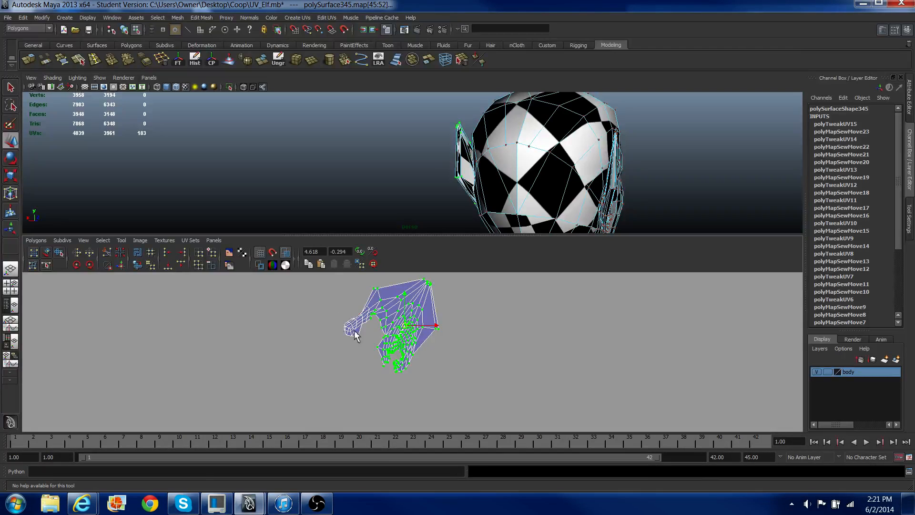
drag(338, 310, 360, 336)
scroll(353, 330, up, 3)
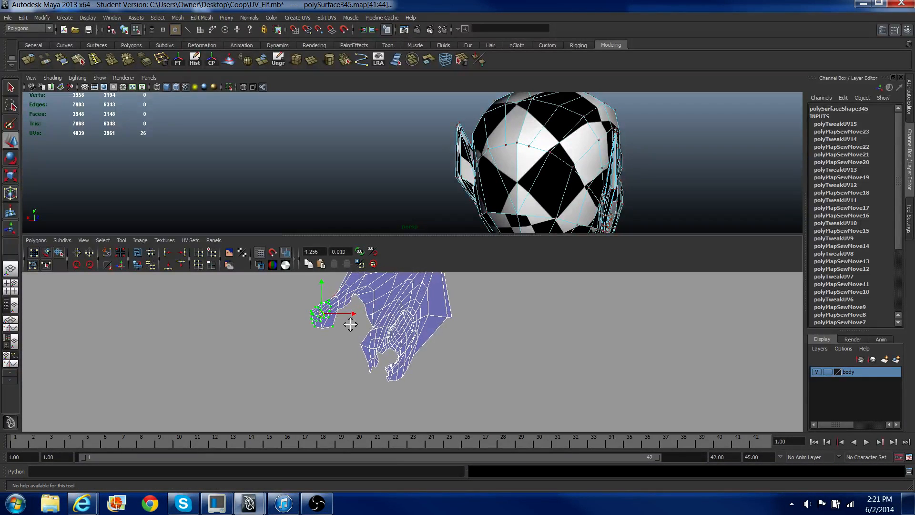
alt+middle_drag(348, 322, 435, 371)
scroll(433, 364, up, 2)
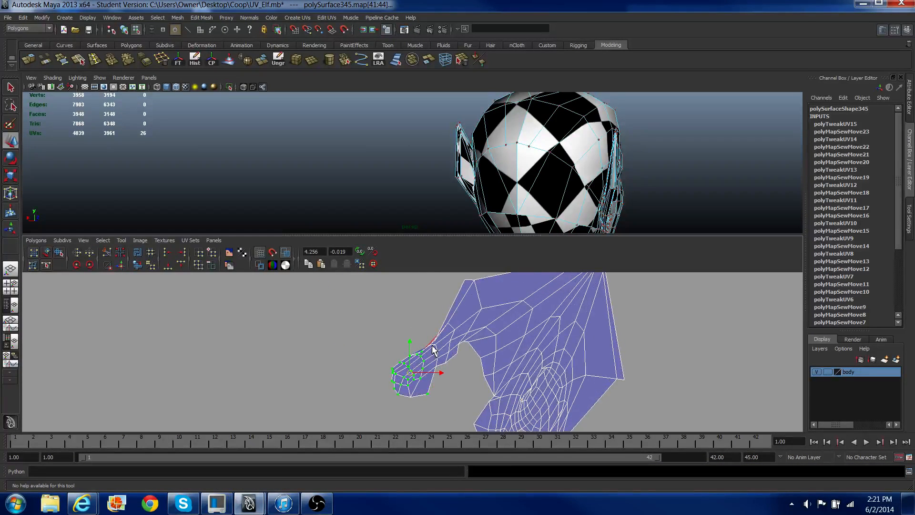
click(430, 346)
click(424, 355)
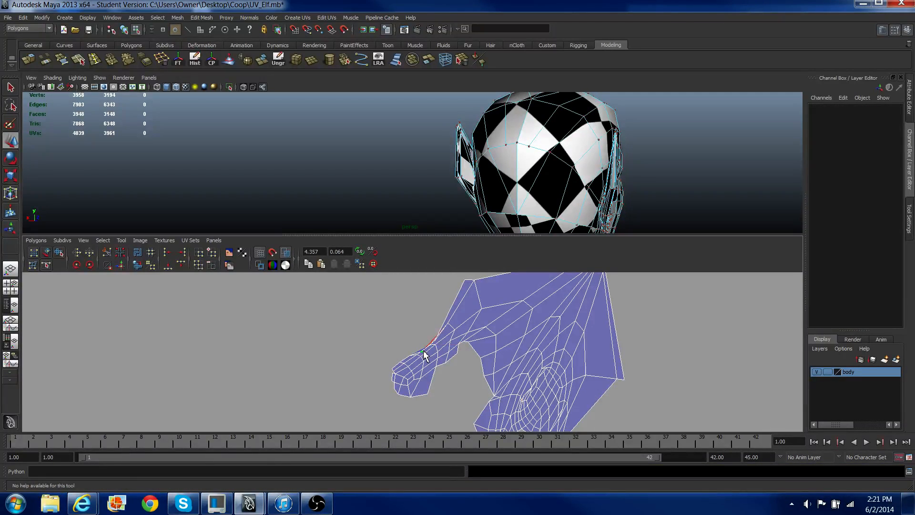
click(423, 351)
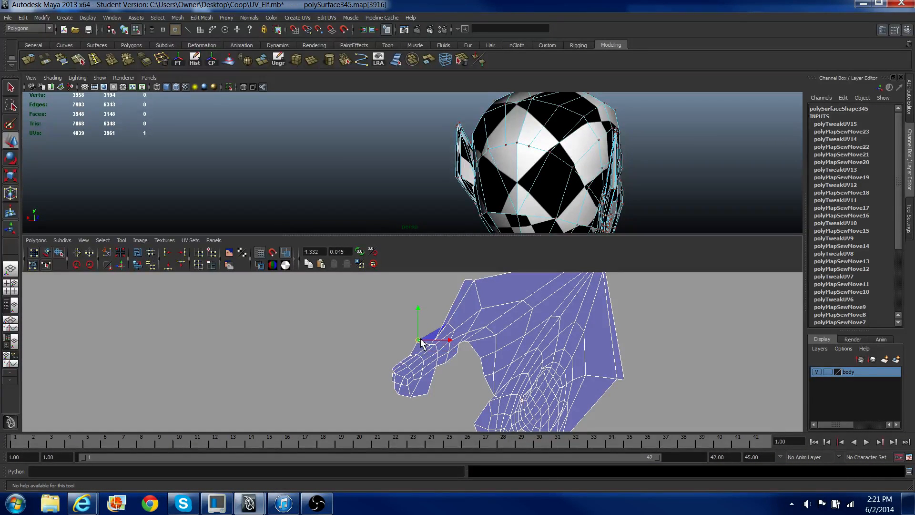
click(438, 334)
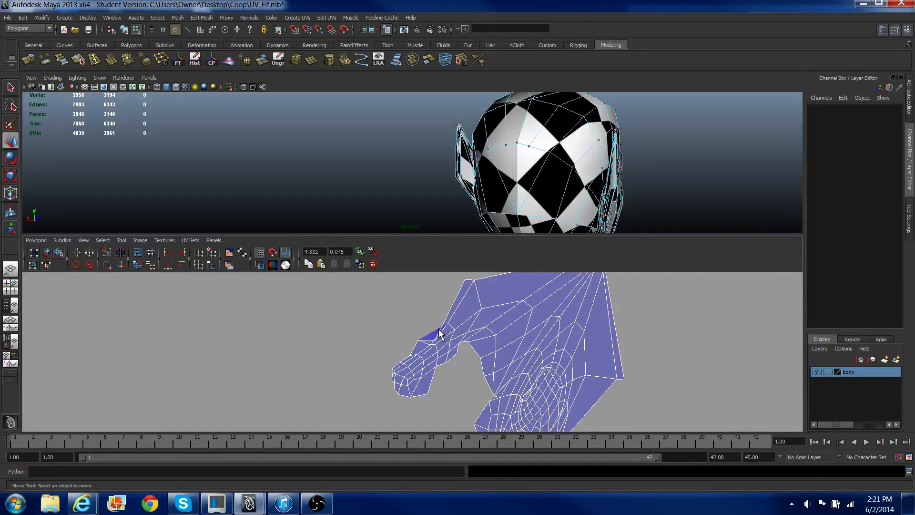
click(436, 339)
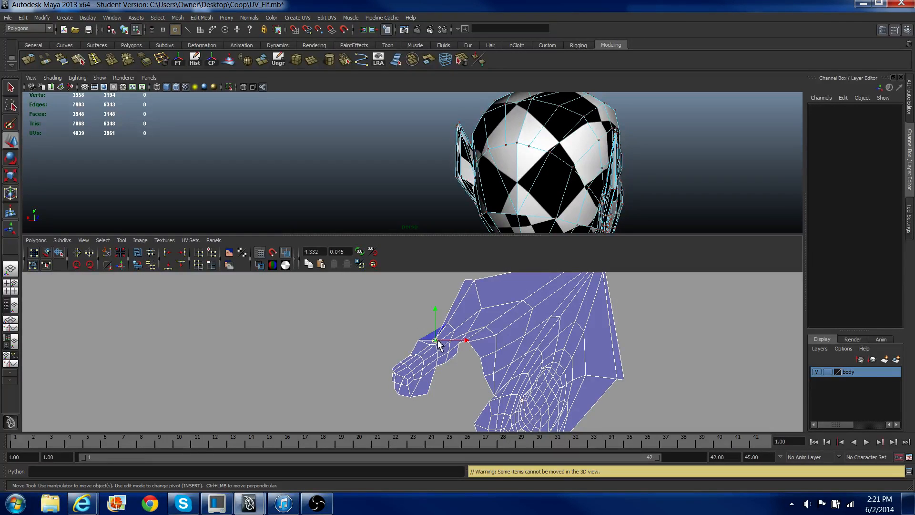
drag(437, 339, 431, 331)
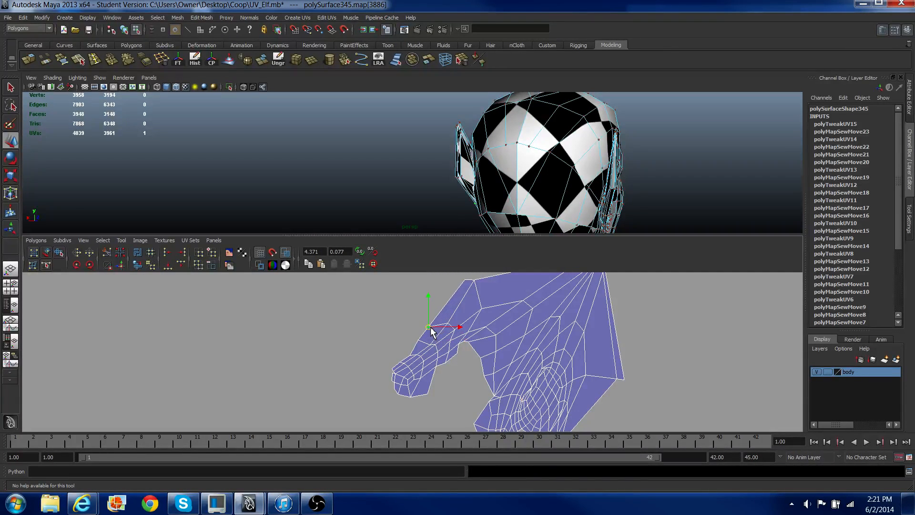
Step: Scale down the whole ear shell and move it into the layout tile holding the hand and limb shells
scroll(474, 390, down, 5)
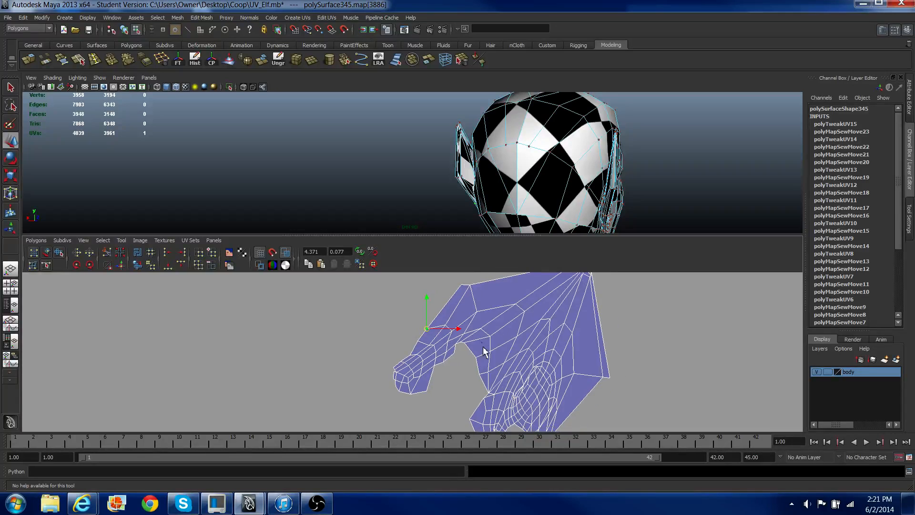
scroll(476, 360, up, 3)
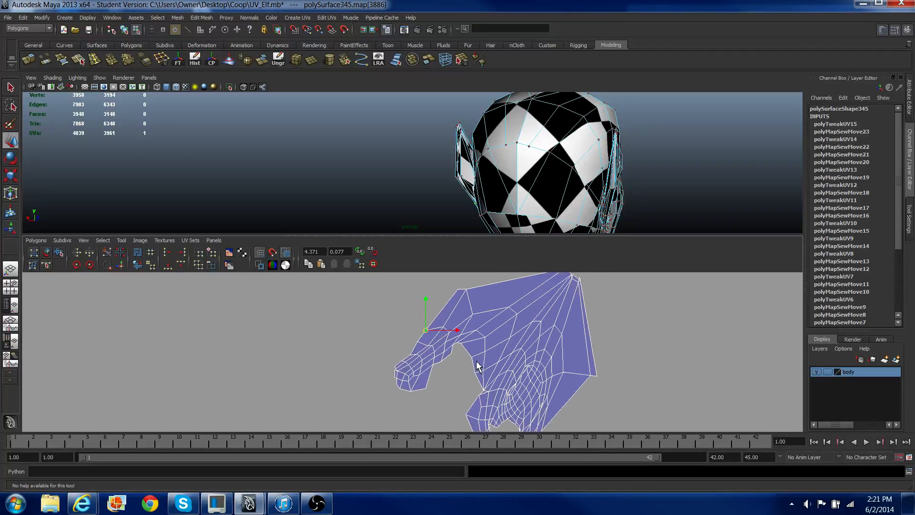
right_drag(478, 359, 537, 363)
scroll(497, 374, down, 3)
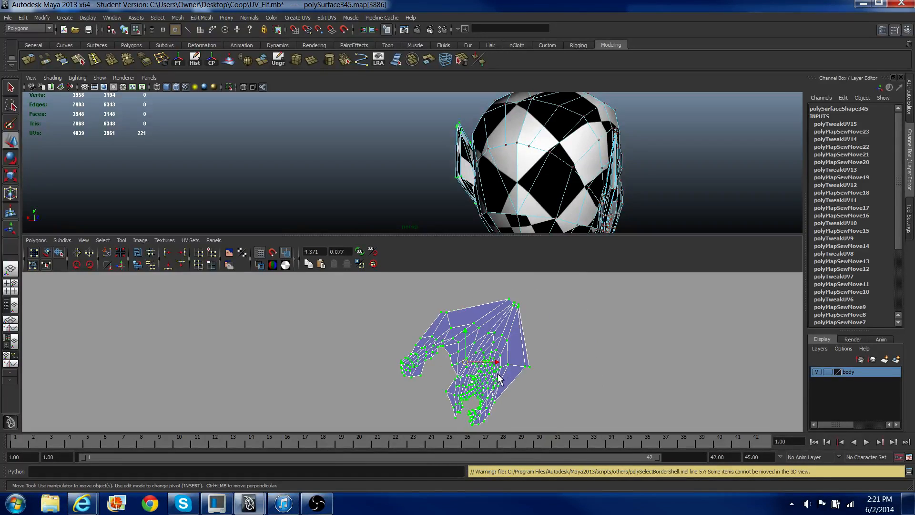
scroll(498, 374, down, 3)
alt+middle_drag(339, 367, 536, 354)
alt+right_drag(587, 380, 472, 362)
alt+middle_drag(558, 331, 584, 281)
key(r)
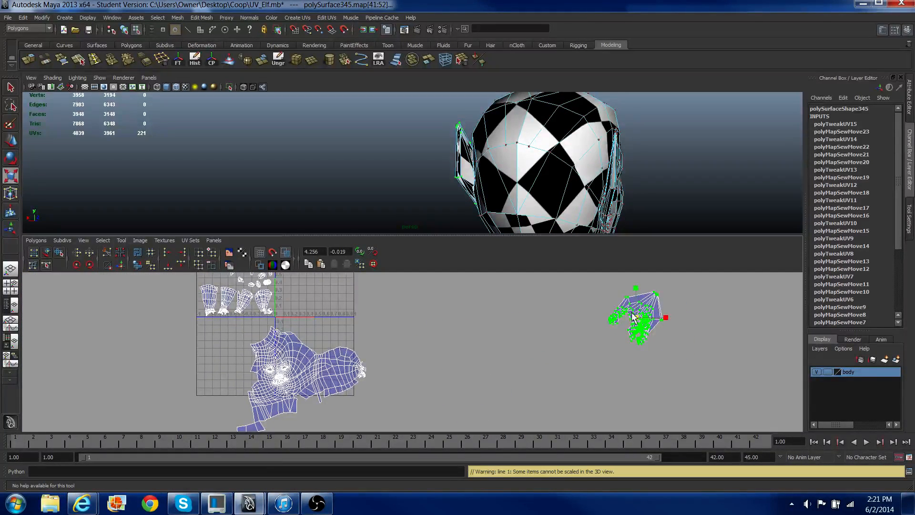
drag(630, 320, 265, 299)
key(w)
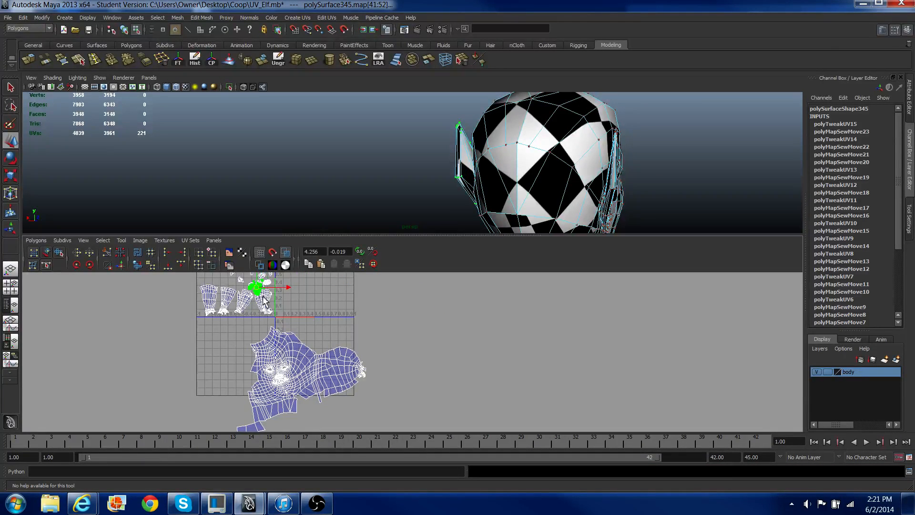
Step: Place the ear shell in the free space above the limb shells, next to the small shells, and scale it further down
alt+middle_drag(264, 299, 371, 344)
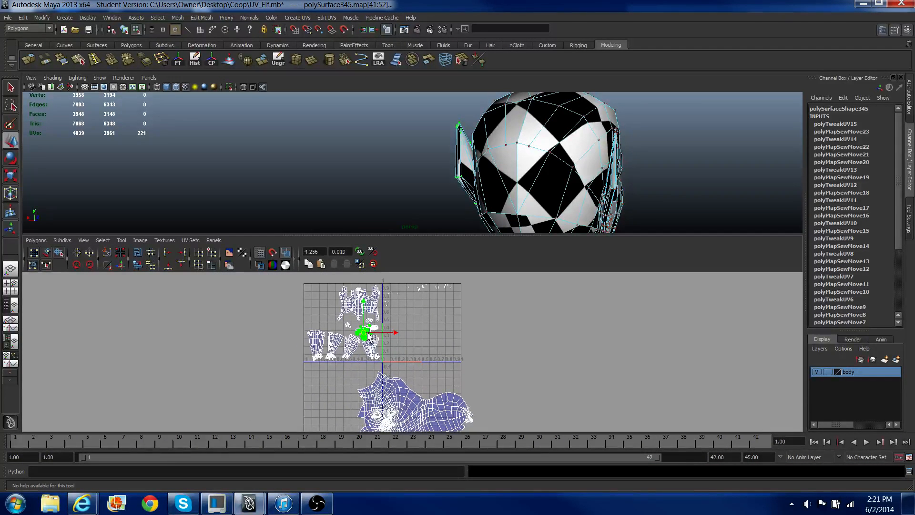
drag(369, 335, 332, 329)
scroll(332, 328, up, 3)
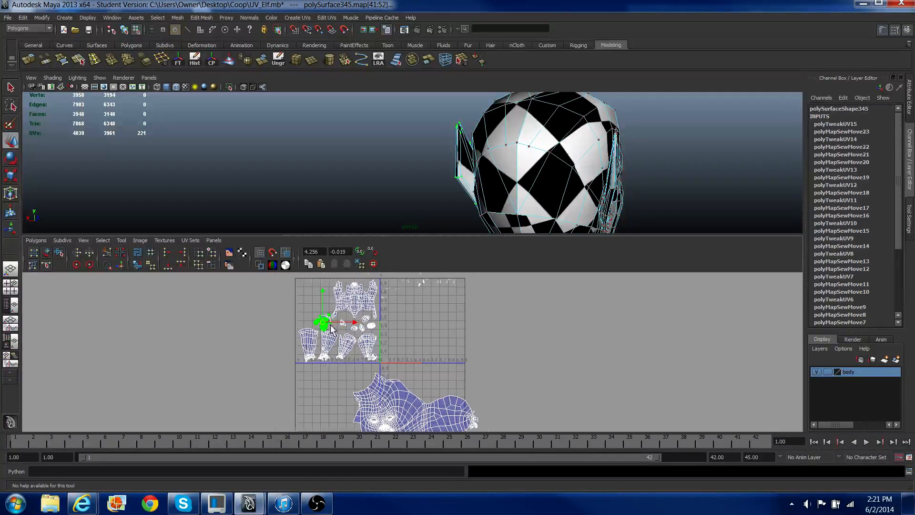
key(r)
drag(280, 309, 314, 306)
key(w)
key(e)
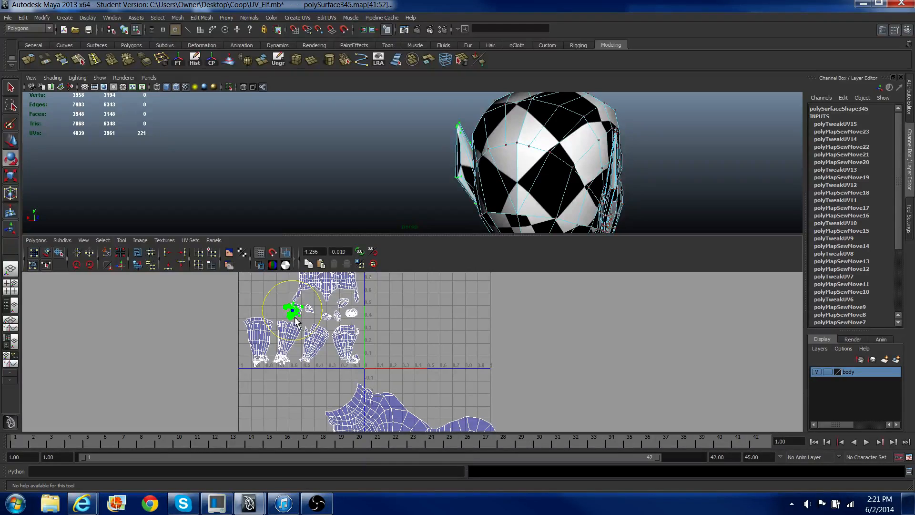
key(w)
drag(293, 316, 291, 316)
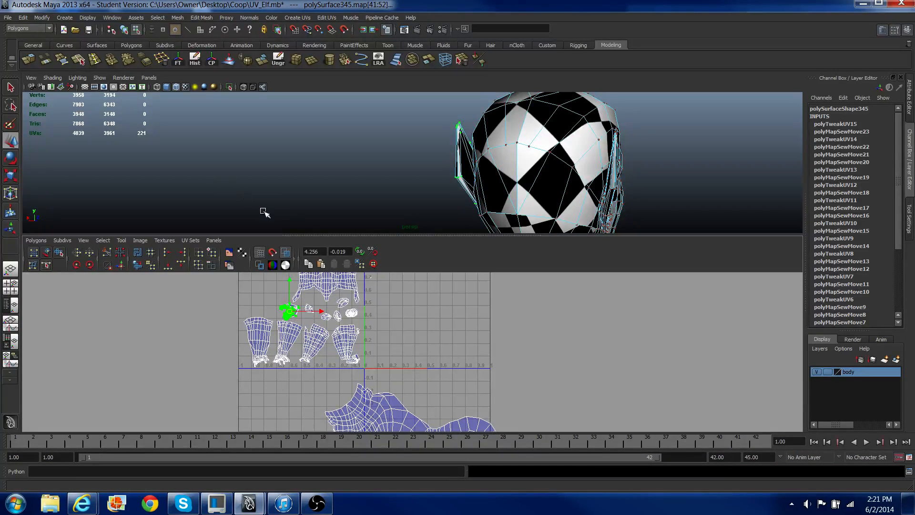
right_drag(489, 179, 504, 172)
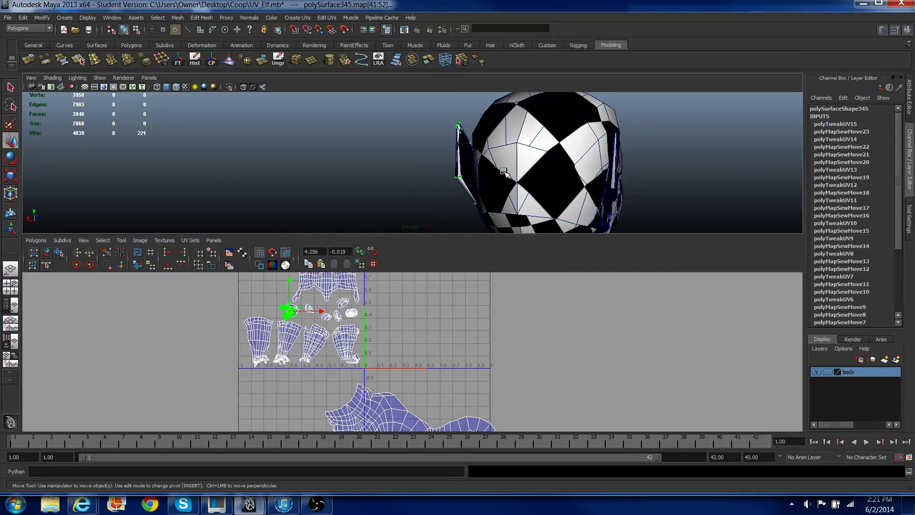
Step: Return the elf body to object selection and delete its construction history
click(504, 172)
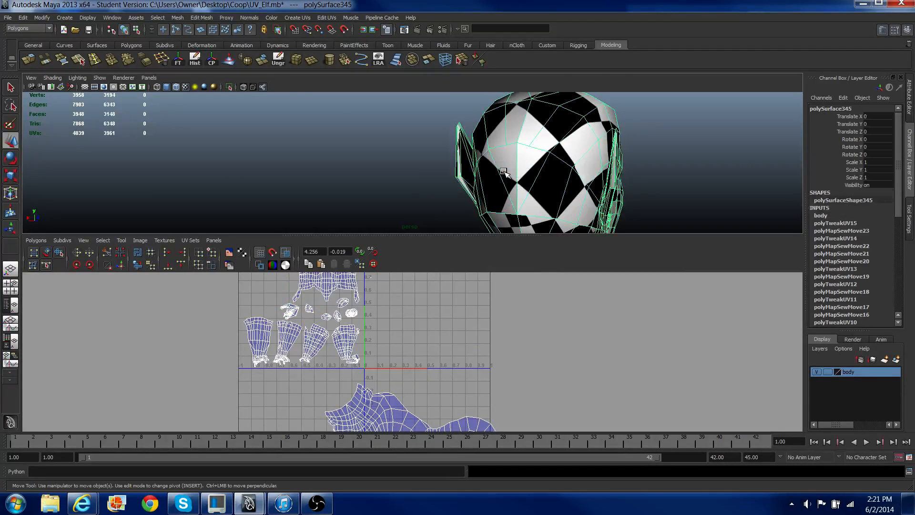
click(197, 59)
alt+drag(457, 186, 355, 192)
scroll(357, 315, down, 2)
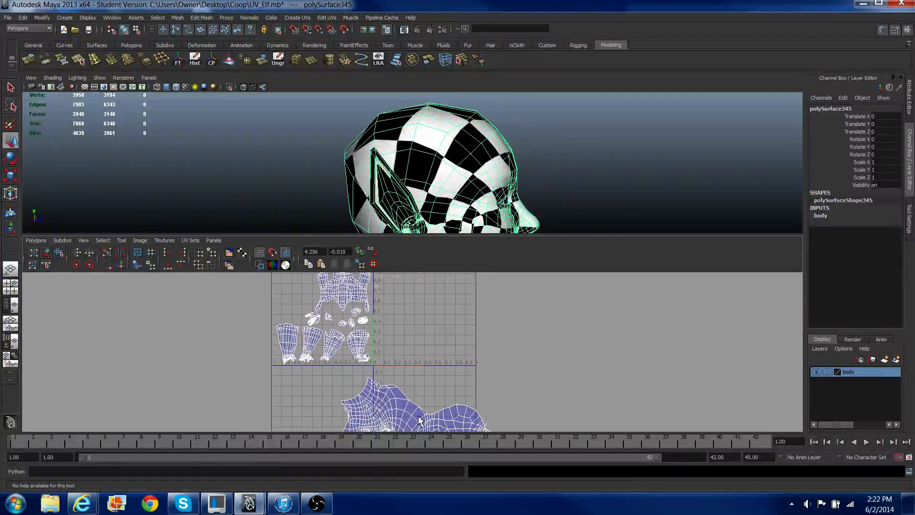
Step: Select the whole head UV shell, move it out beside the layout tiles, and rotate it until the face stands upright
alt+middle_drag(421, 420, 455, 348)
right_drag(458, 374, 502, 346)
key(w)
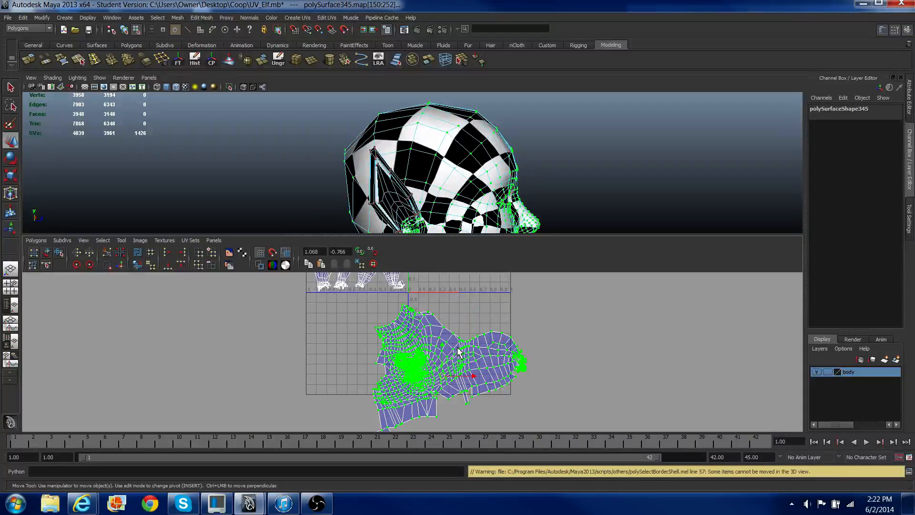
drag(442, 379, 619, 366)
alt+drag(537, 162, 436, 165)
key(e)
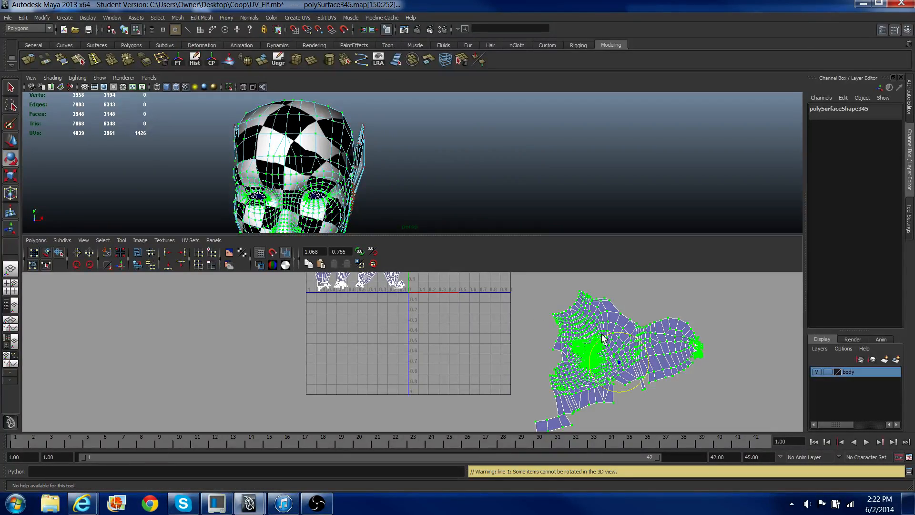
drag(620, 339, 632, 343)
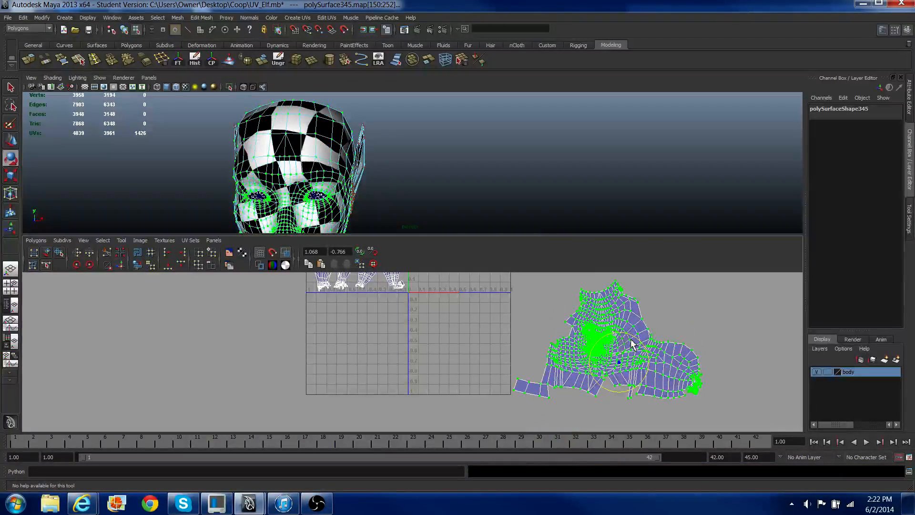
Step: Scale down the head shell and move it into the empty 0–1 tile beside the limb shells
scroll(604, 388, up, 3)
alt+middle_drag(604, 389, 551, 364)
scroll(524, 363, up, 1)
scroll(524, 363, up, 3)
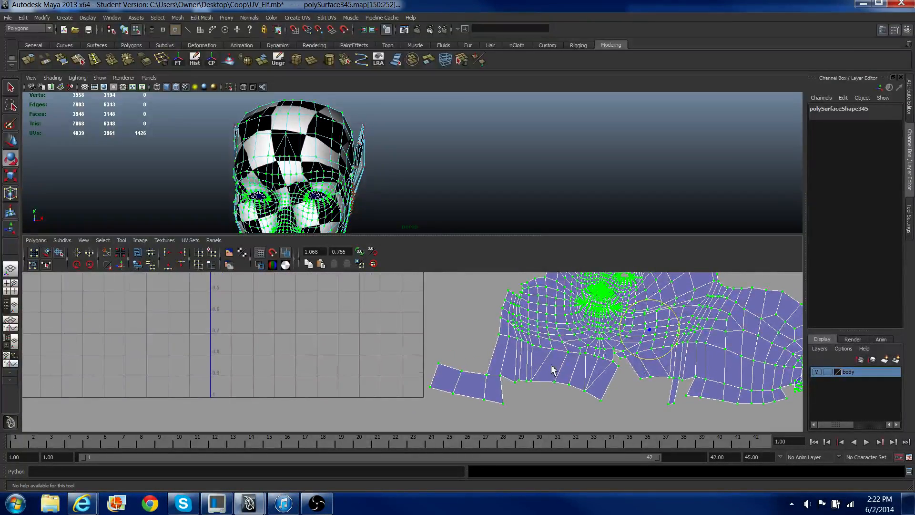
key(f)
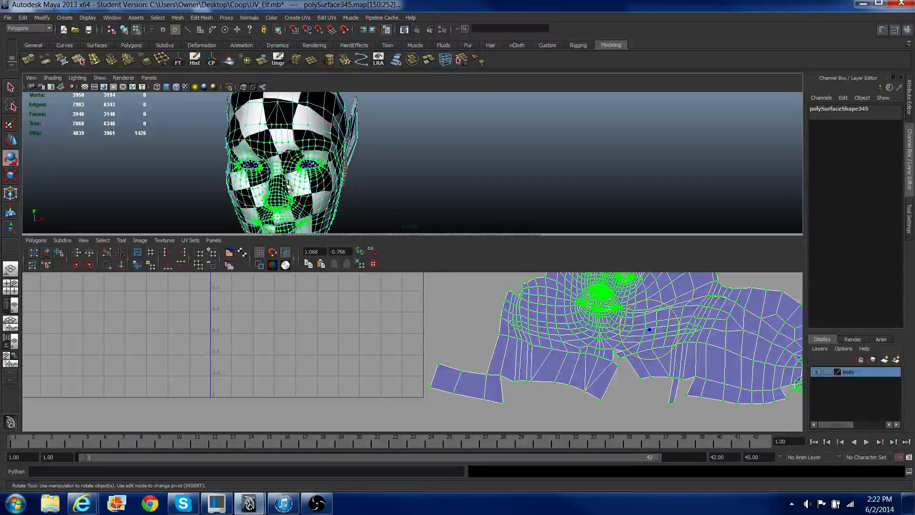
scroll(188, 327, down, 2)
alt+middle_drag(197, 353, 225, 410)
scroll(207, 367, down, 2)
alt+middle_drag(194, 331, 167, 351)
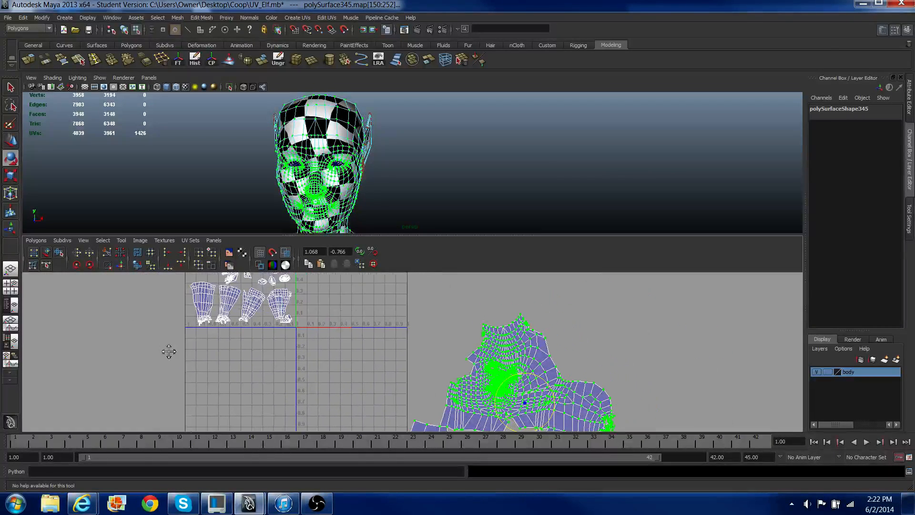
key(r)
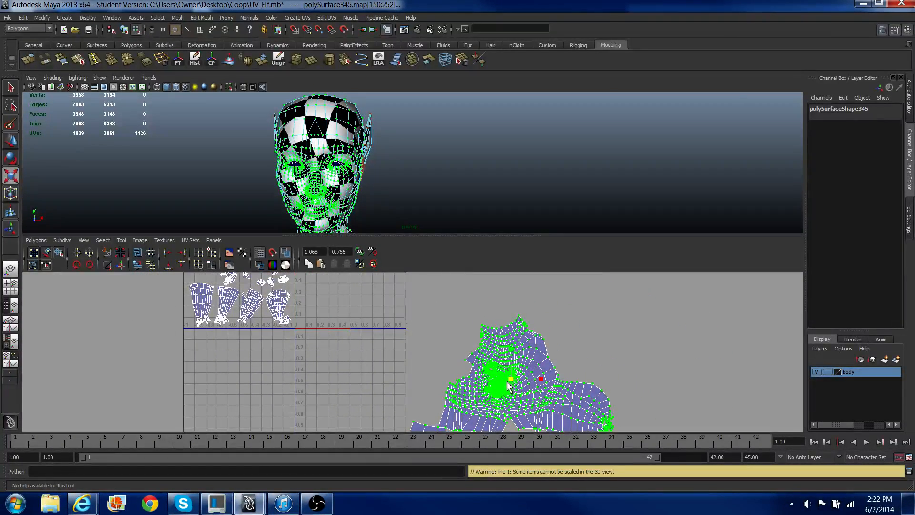
drag(511, 383, 385, 302)
key(w)
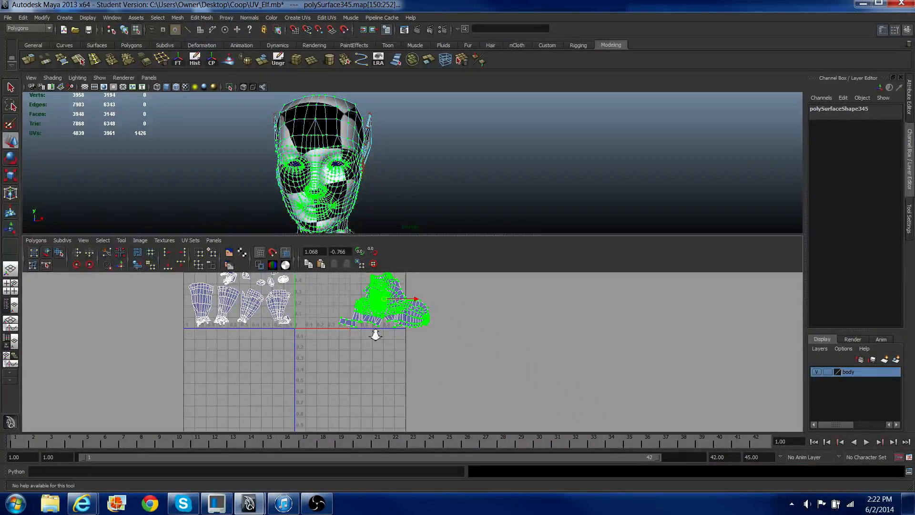
Step: Select the split edges beneath the chin in the head shell and join them with Move and Sew
scroll(363, 320, up, 4)
alt+middle_drag(359, 317, 374, 360)
scroll(443, 406, up, 3)
scroll(405, 398, up, 4)
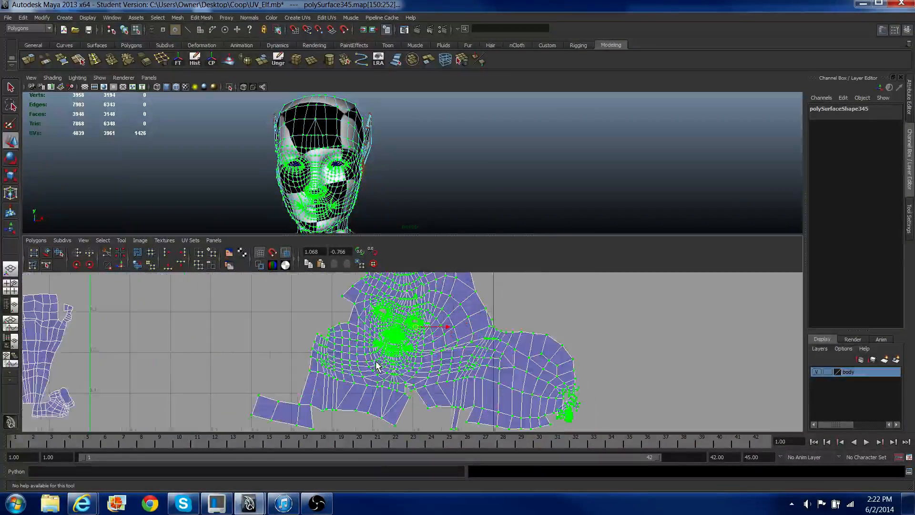
right_drag(405, 398, 407, 388)
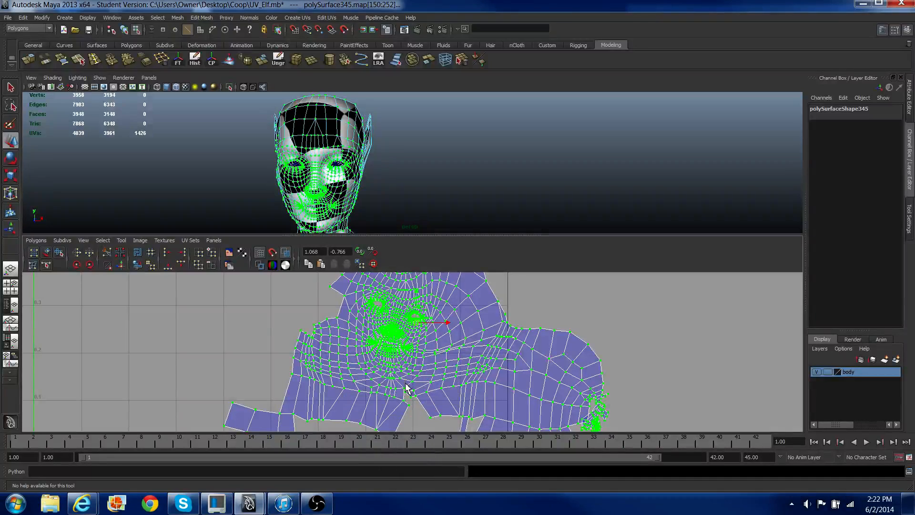
drag(415, 397, 417, 398)
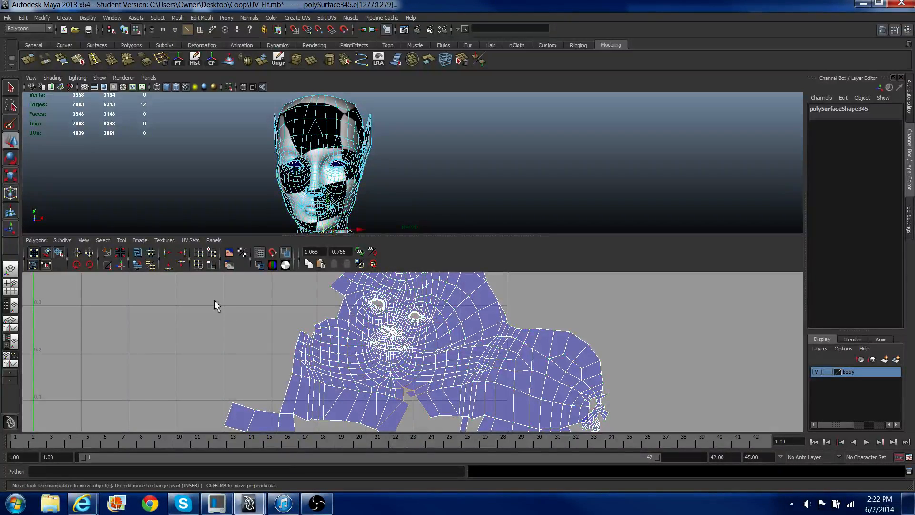
click(121, 268)
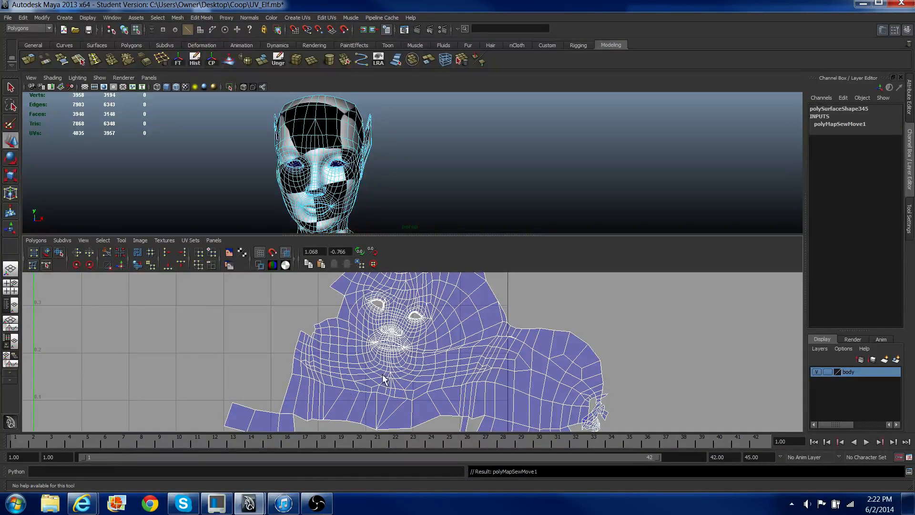
Step: Select the edge where the loose side strip joins the head shell's lower border and locate it on the model's neck
alt+middle_drag(384, 384, 306, 319)
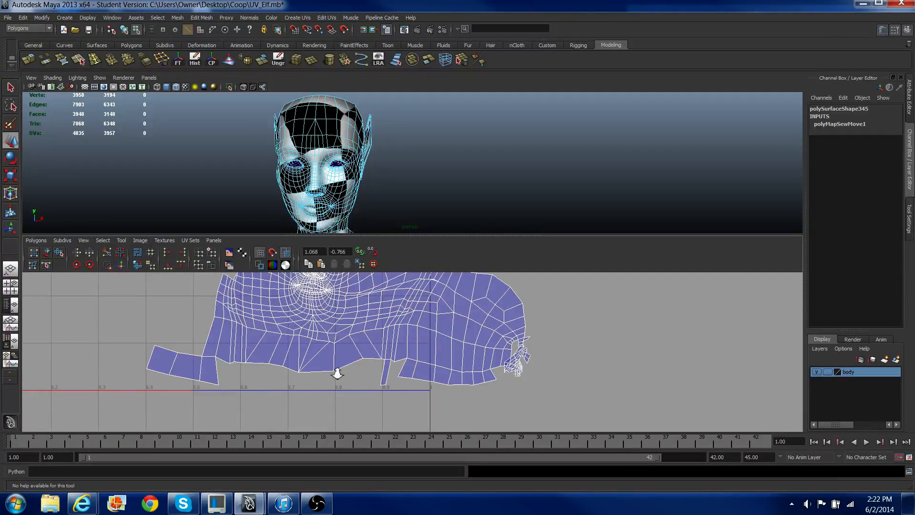
alt+right_drag(337, 373, 317, 374)
alt+middle_drag(333, 352, 362, 423)
alt+drag(329, 173, 334, 178)
alt+middle_drag(332, 209, 325, 129)
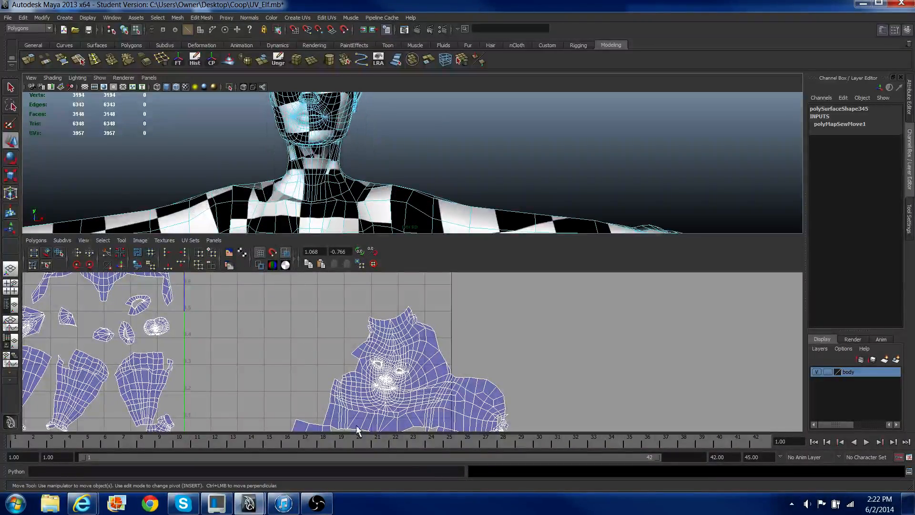
alt+middle_drag(357, 427, 343, 374)
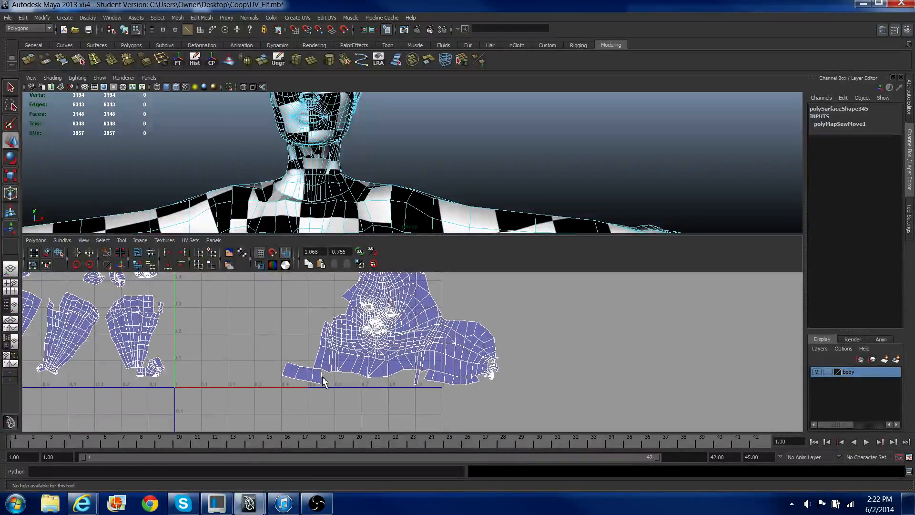
click(322, 376)
alt+drag(280, 198, 321, 176)
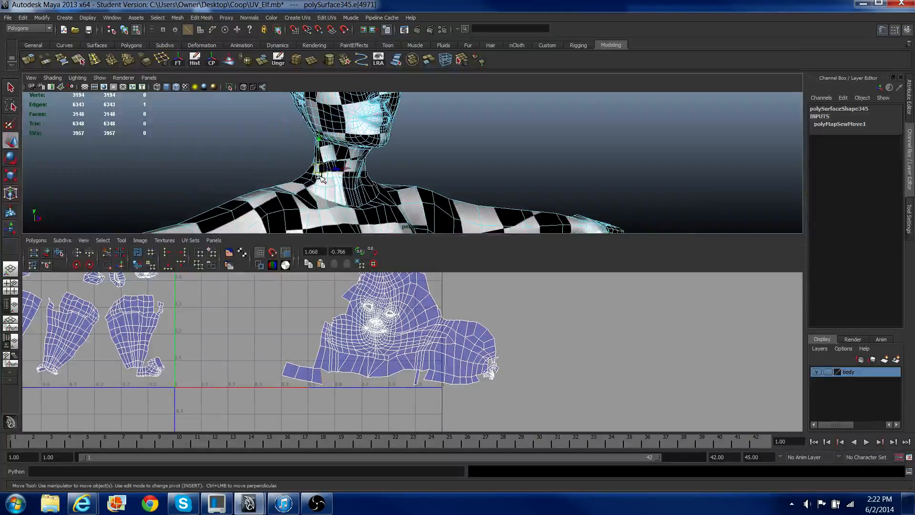
Step: Cut the UVs along the neck edge loop beneath the top row of faces on the torso shell
alt+middle_drag(212, 347, 486, 427)
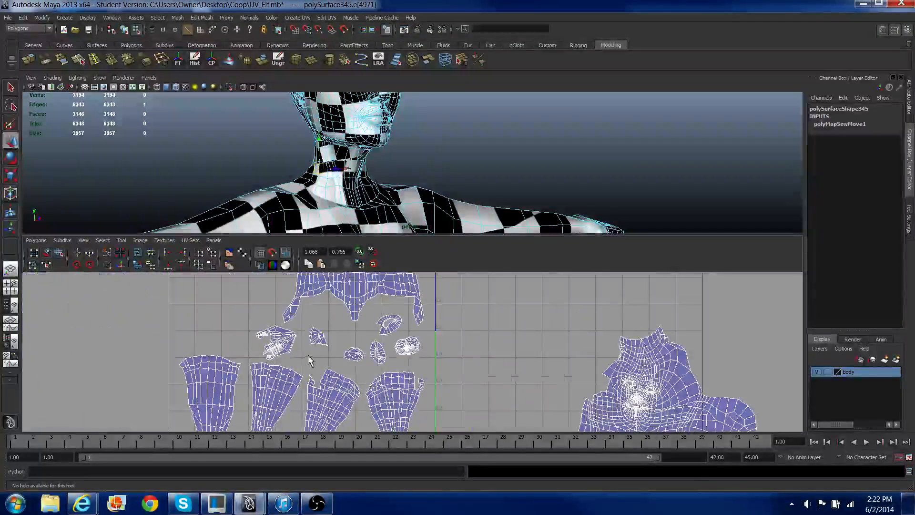
scroll(307, 355, up, 3)
alt+middle_drag(291, 362, 343, 467)
alt+middle_drag(339, 296, 350, 429)
alt+right_drag(349, 429, 380, 367)
scroll(380, 367, up, 3)
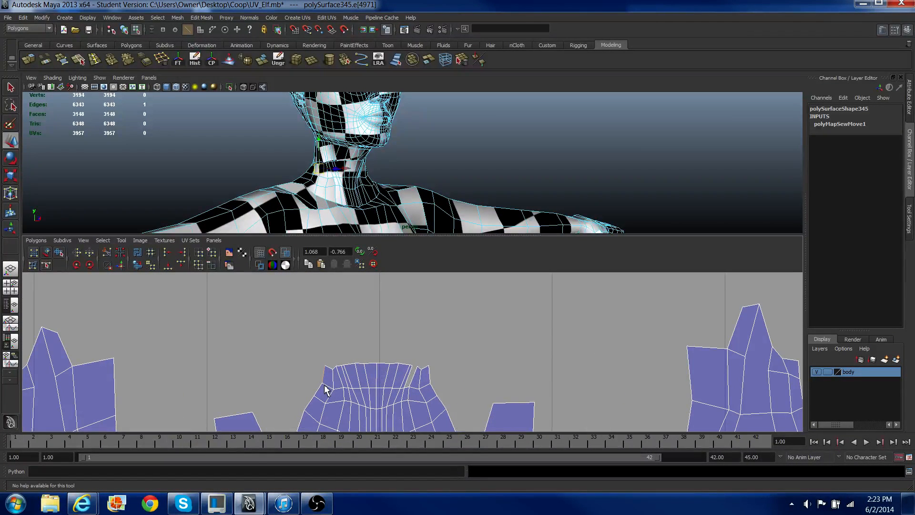
click(423, 387)
shift+click(403, 396)
shift+click(403, 385)
scroll(403, 384, up, 4)
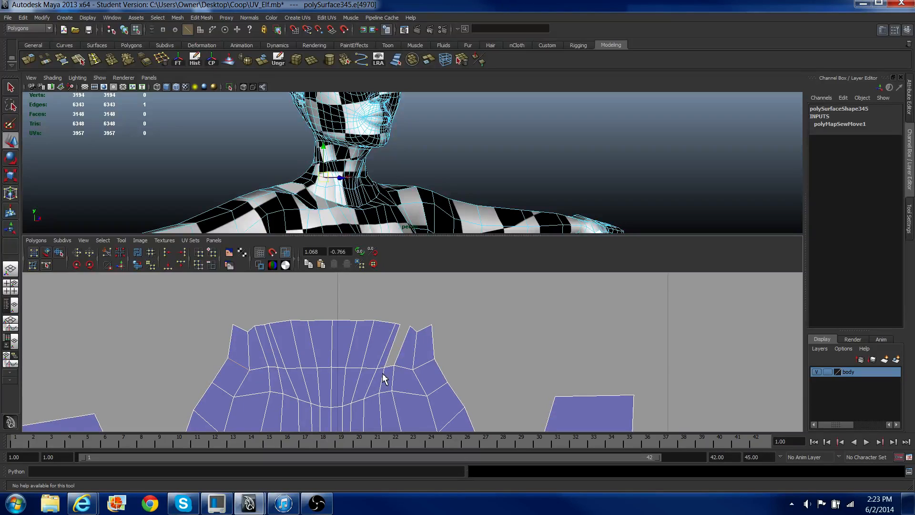
shift+click(382, 373)
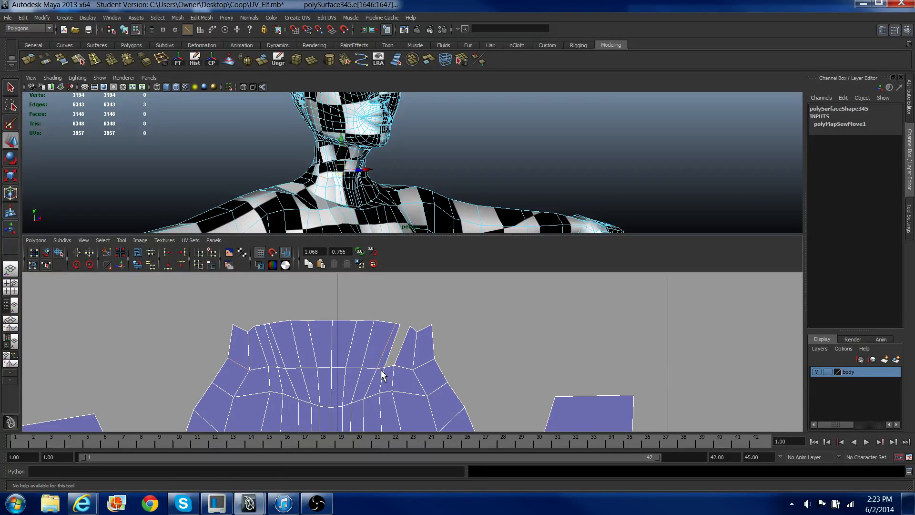
shift+click(382, 369)
shift+click(383, 361)
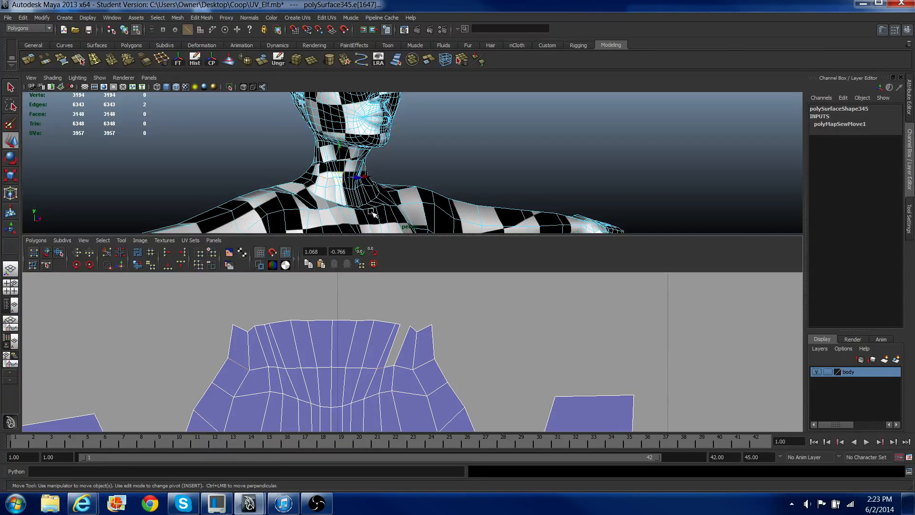
alt+drag(315, 183, 358, 202)
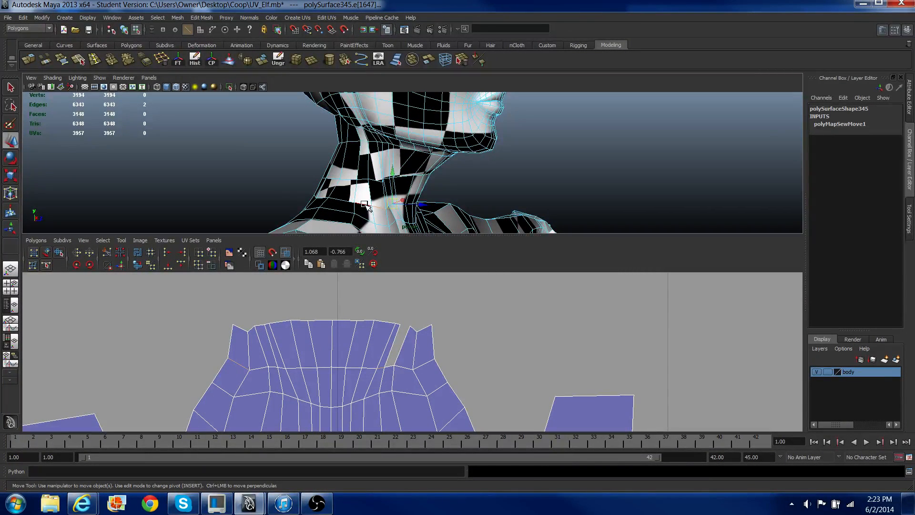
double_click(365, 205)
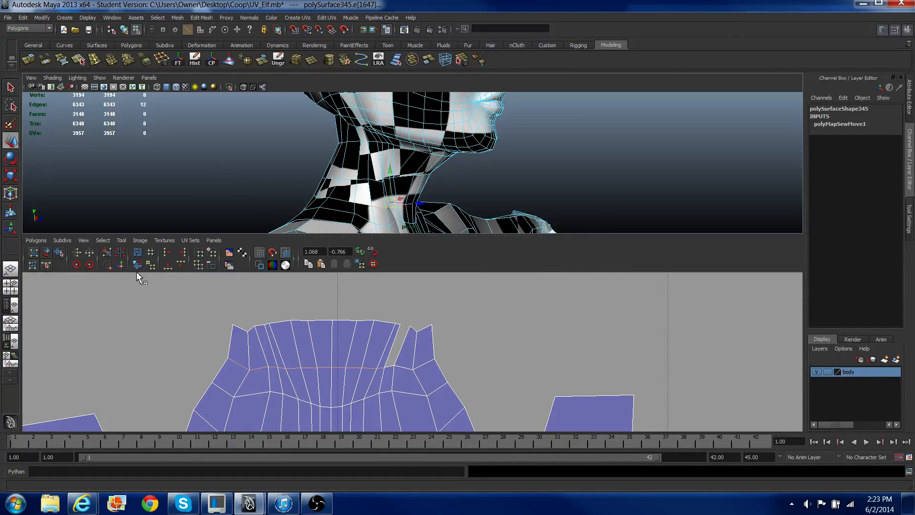
click(107, 256)
Step: Select the whole detached neck strip and move it just beneath the middle of the head shell's lower border
right_drag(260, 345, 293, 345)
drag(212, 294, 400, 344)
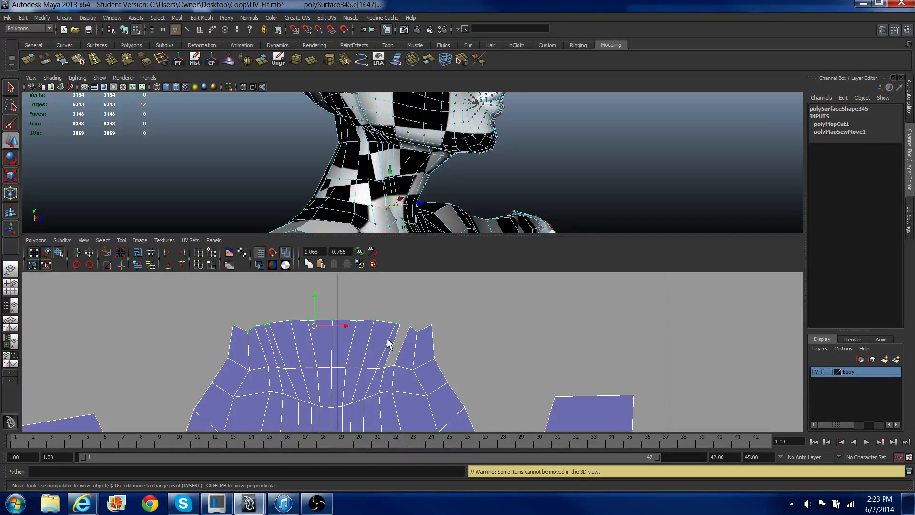
ctrl+right_drag(386, 338, 394, 328)
scroll(391, 344, down, 4)
scroll(391, 350, down, 6)
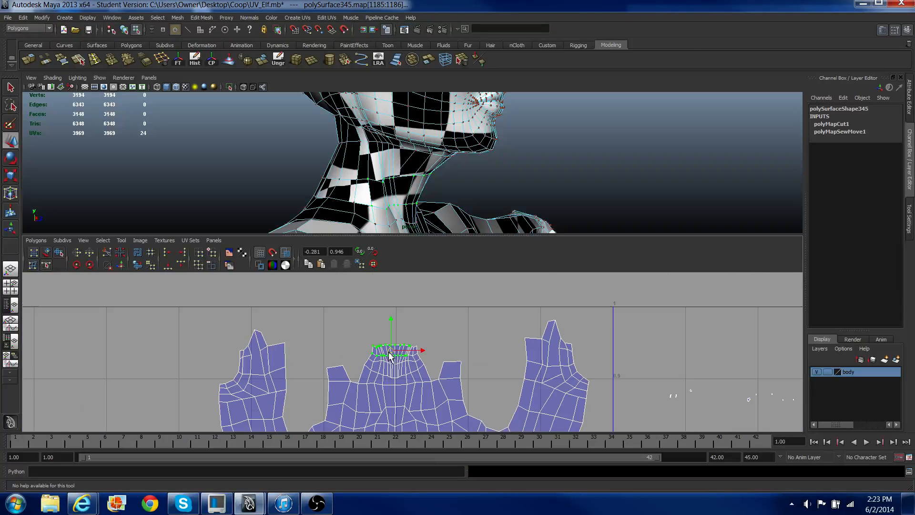
alt+middle_drag(383, 382, 258, 282)
scroll(266, 314, down, 5)
scroll(267, 313, down, 2)
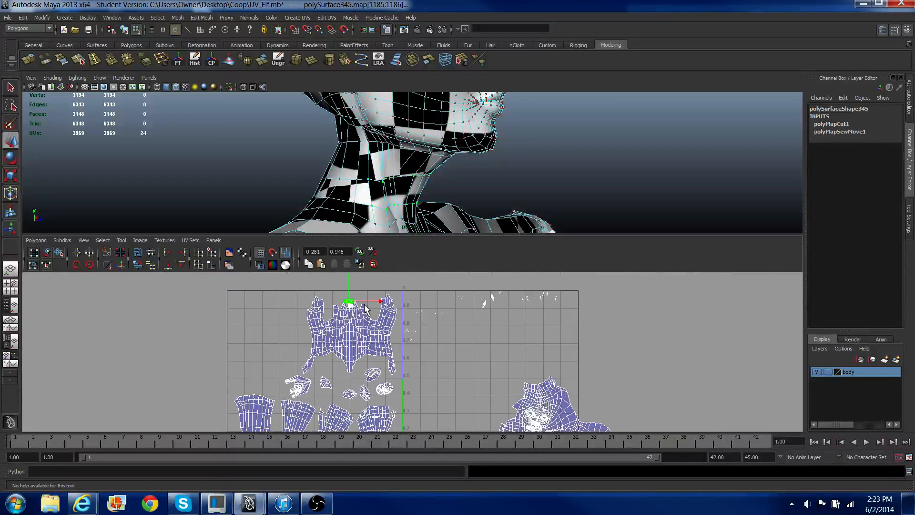
drag(349, 301, 439, 404)
alt+middle_drag(431, 390, 372, 296)
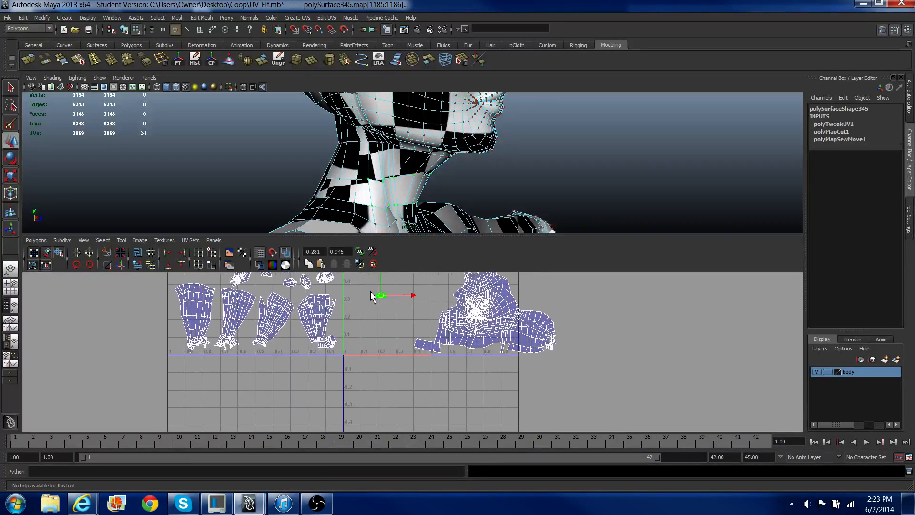
drag(387, 299, 482, 362)
alt+right_drag(475, 366, 541, 376)
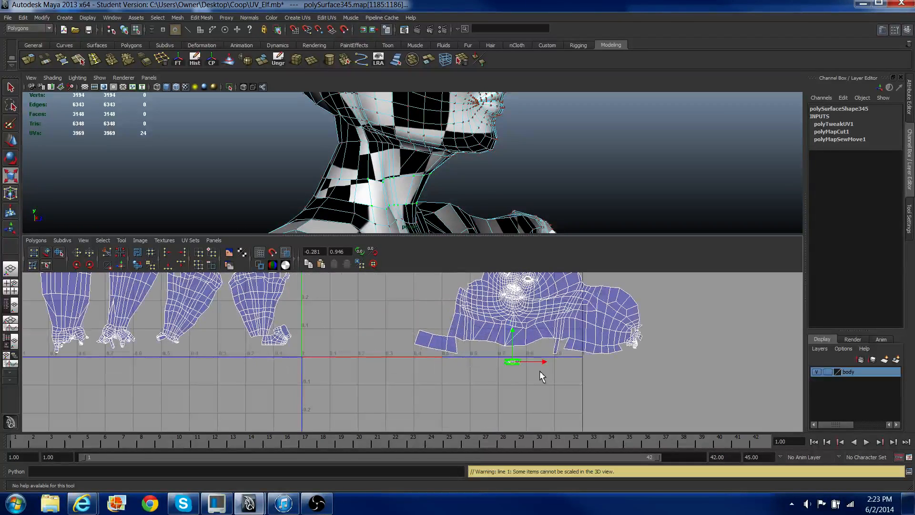
click(513, 359)
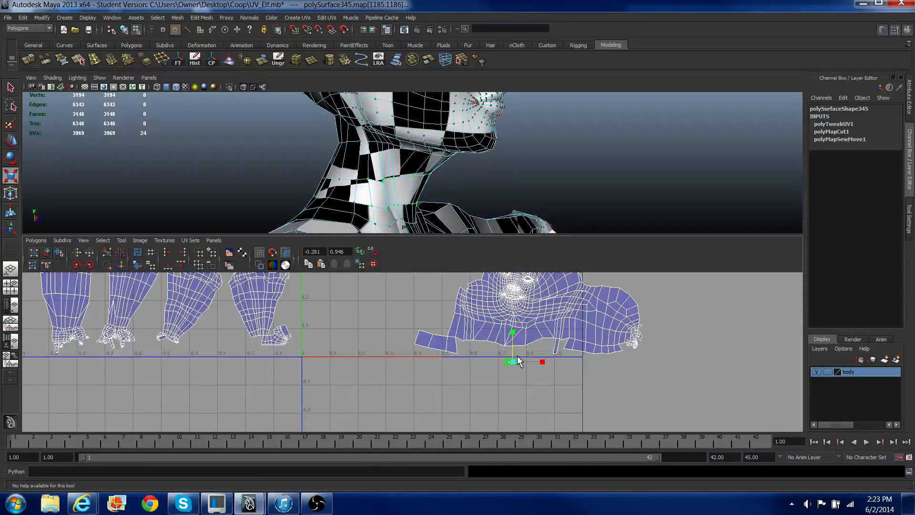
key(ctrl+z)
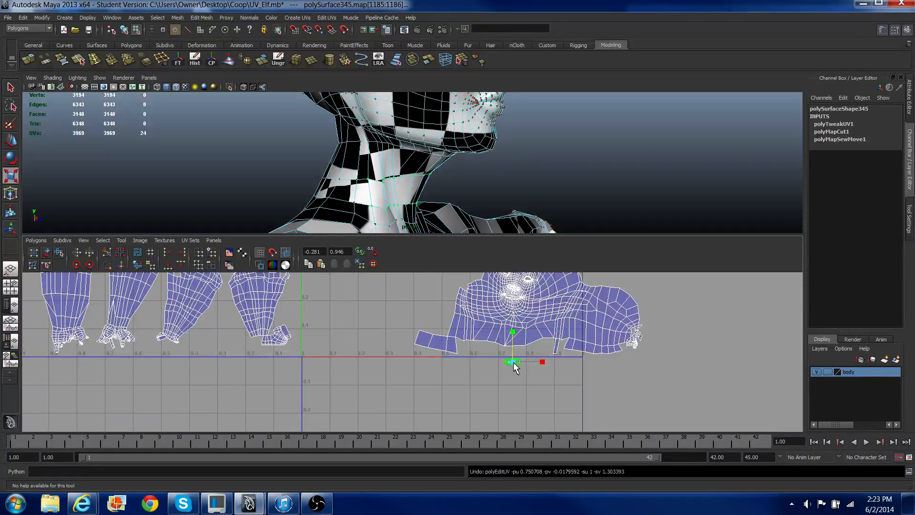
click(512, 366)
key(ctrl+z)
click(512, 365)
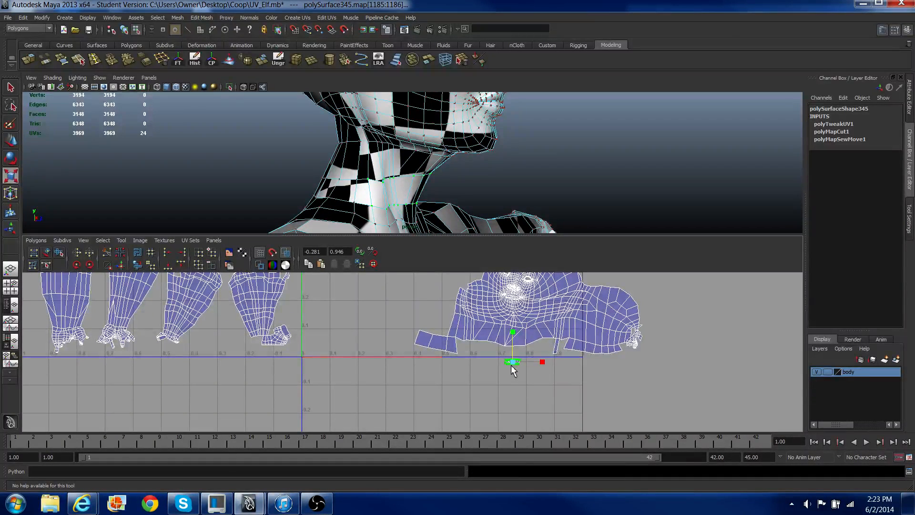
key(ctrl+z)
Step: Select the edges of the loose neck strip and join it to the head shell's lower border with Move and Sew
drag(512, 363, 634, 286)
right_drag(478, 358, 479, 337)
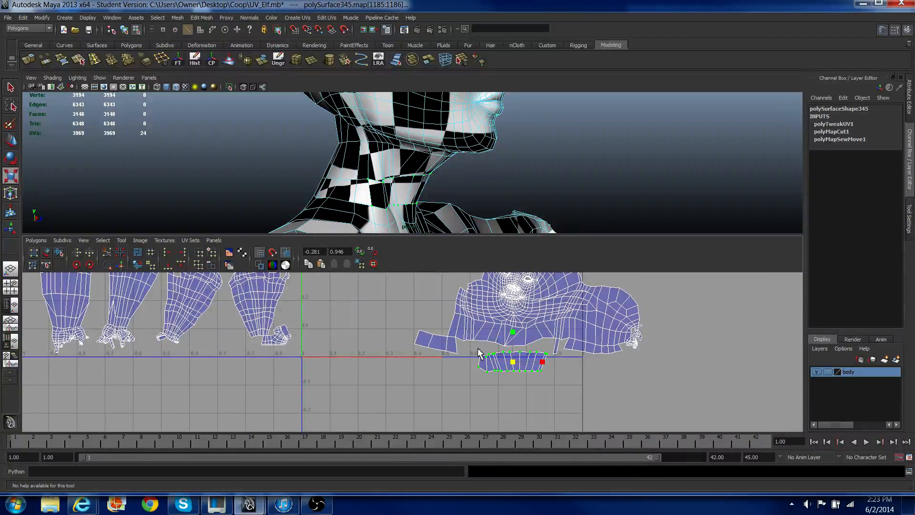
drag(476, 348, 546, 366)
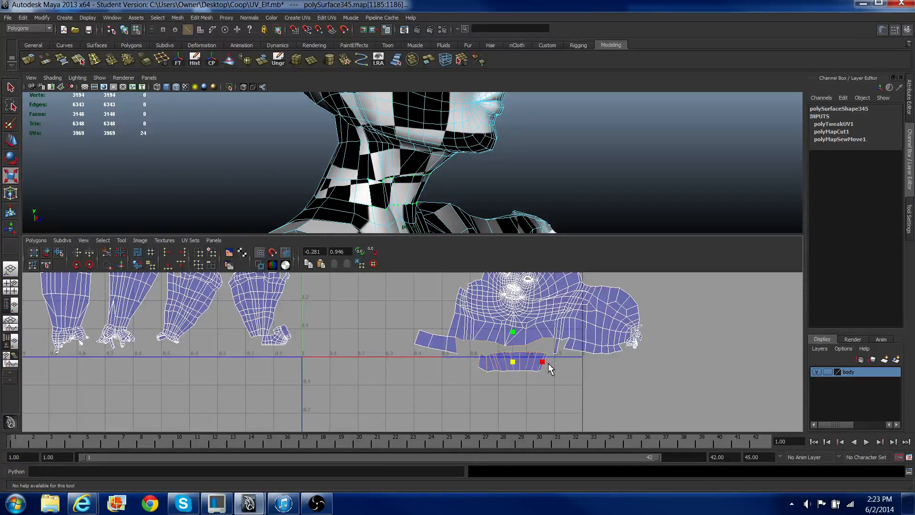
click(123, 270)
Step: Select the UVs of the newly attached neck strip and the area beneath the chin, and unfold them
right_drag(489, 326, 512, 328)
drag(562, 361, 564, 362)
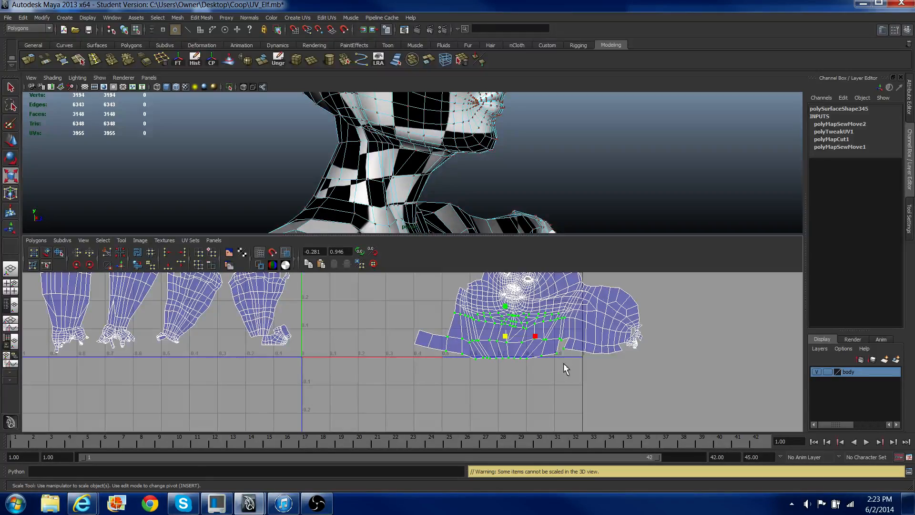
click(139, 265)
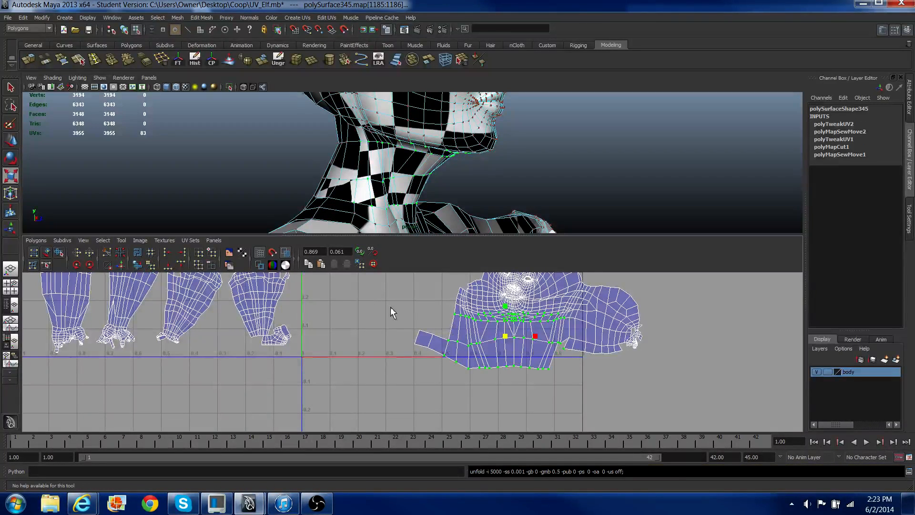
Step: Try to close the notch between the neck strip and the side of the head shell with Move and Sew
alt+right_drag(398, 311, 463, 331)
alt+middle_drag(463, 331, 257, 357)
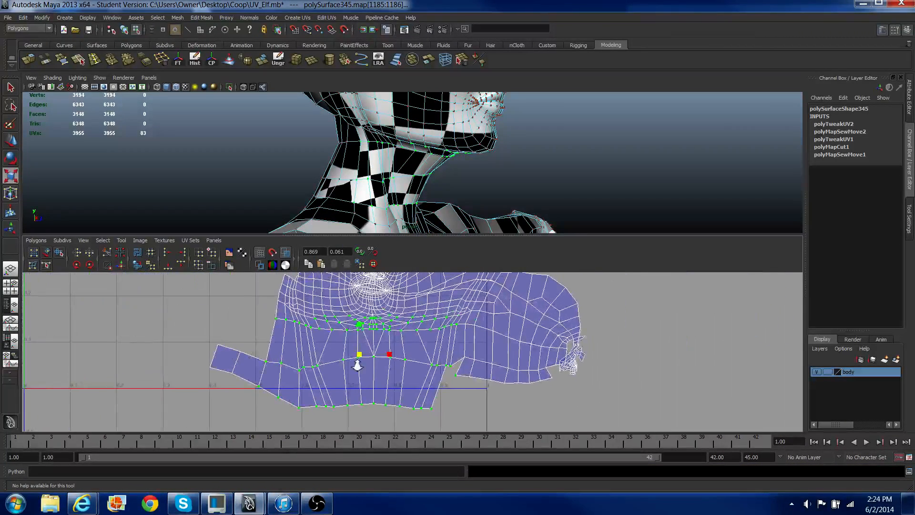
alt+right_drag(357, 364, 453, 362)
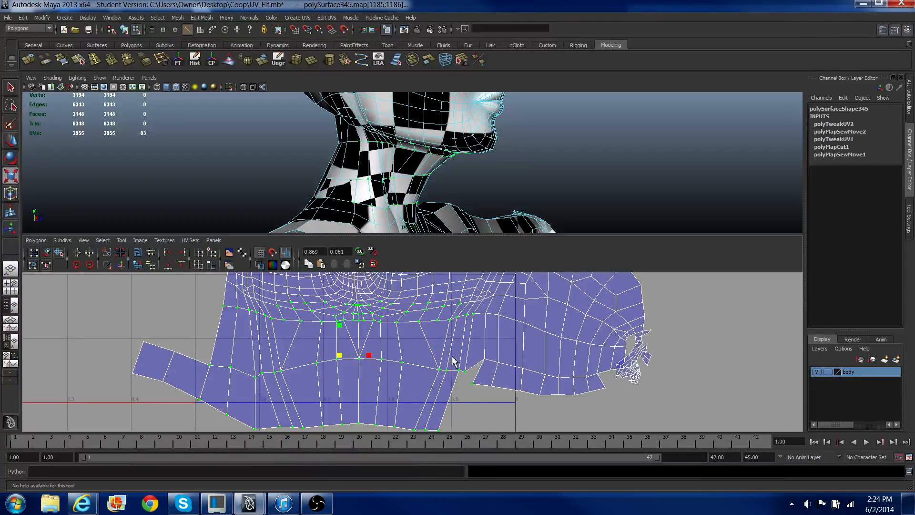
drag(492, 372, 492, 376)
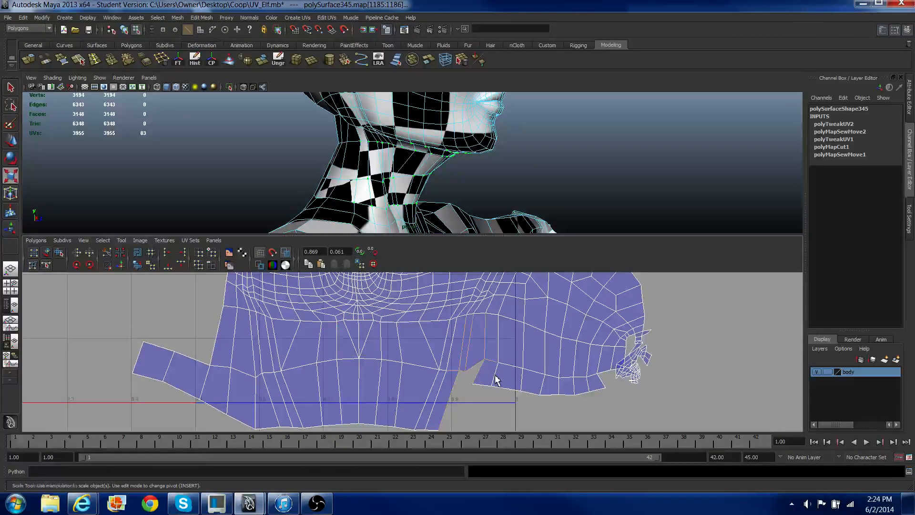
click(121, 266)
scroll(261, 317, down, 5)
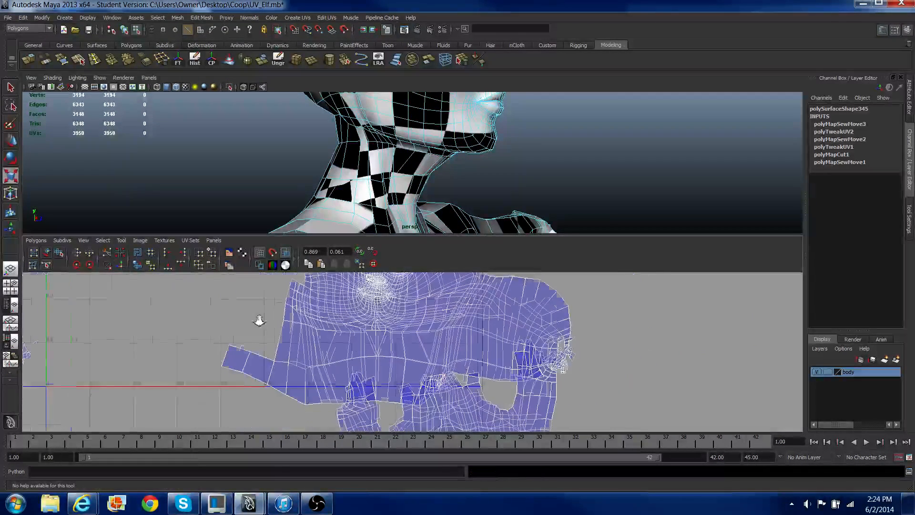
key(ctrl+z)
Step: Cut the UVs along the two edges at the base of the small two-face tab on the torso shell's collar
scroll(170, 350, down, 3)
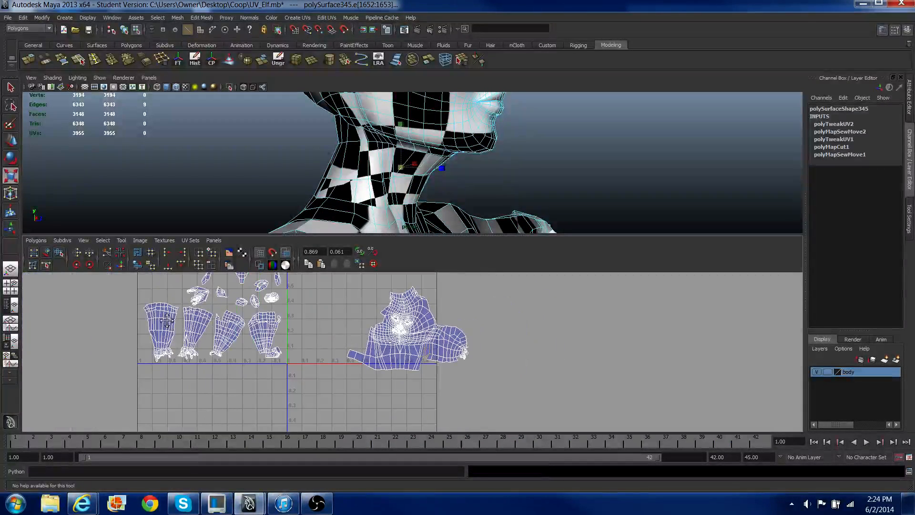
alt+middle_drag(162, 315, 190, 423)
scroll(255, 355, up, 1)
scroll(255, 353, up, 7)
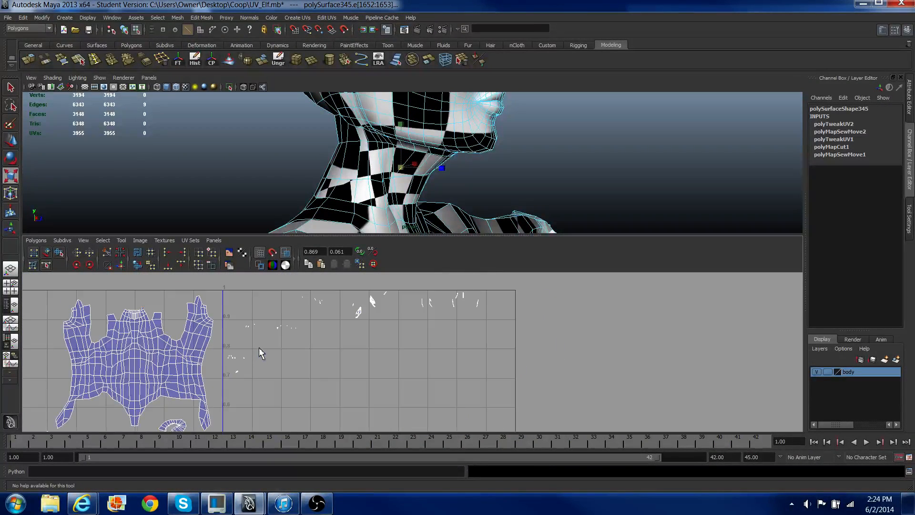
alt+middle_drag(257, 350, 464, 388)
scroll(405, 357, up, 1)
scroll(405, 361, up, 6)
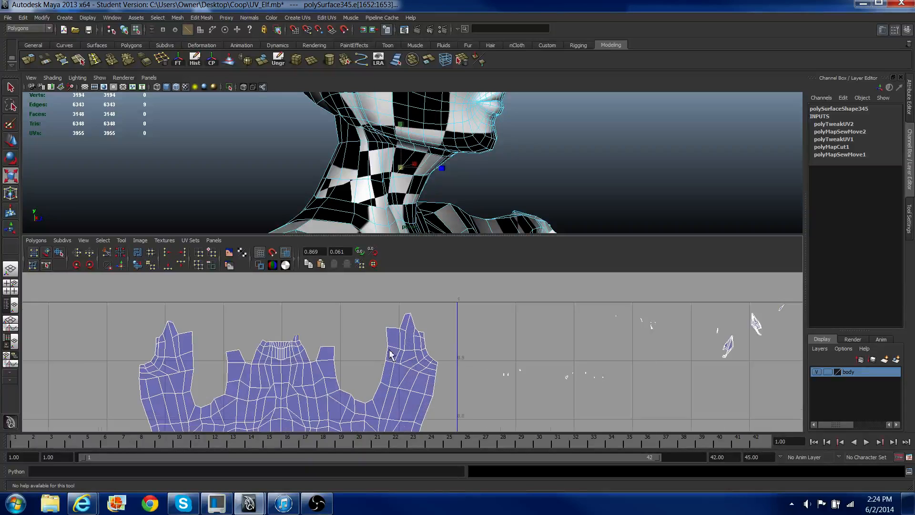
alt+middle_drag(317, 337, 485, 323)
scroll(328, 317, up, 8)
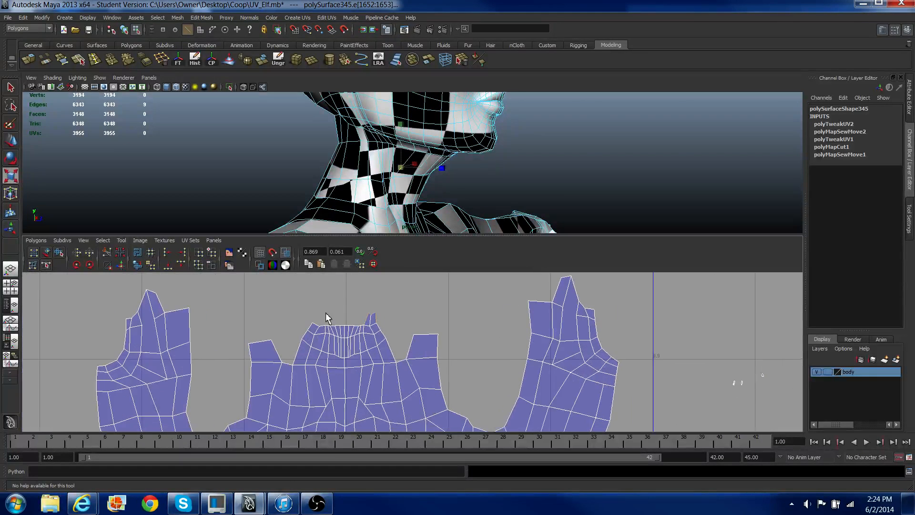
alt+middle_drag(288, 299, 331, 385)
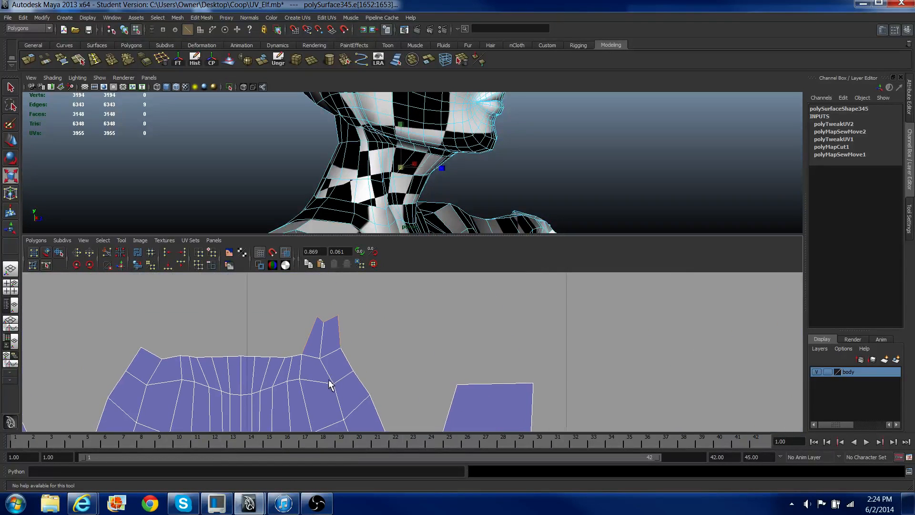
click(332, 354)
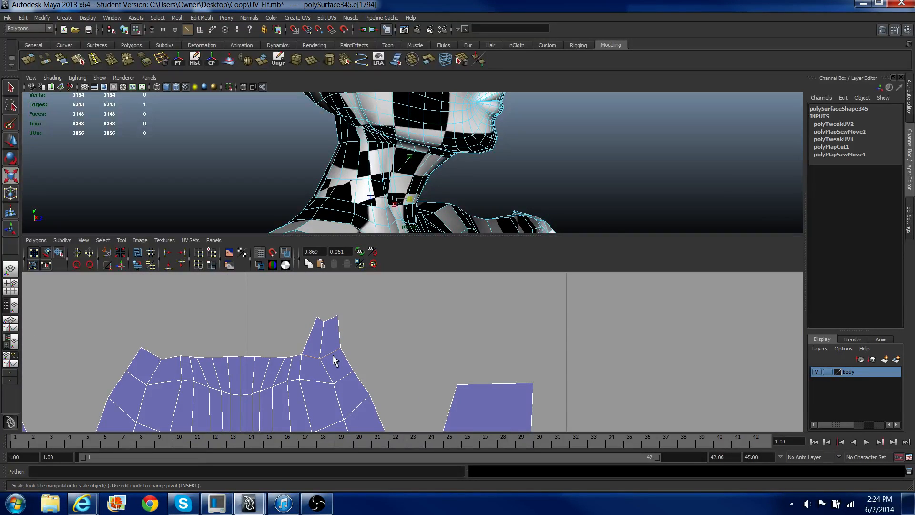
click(106, 252)
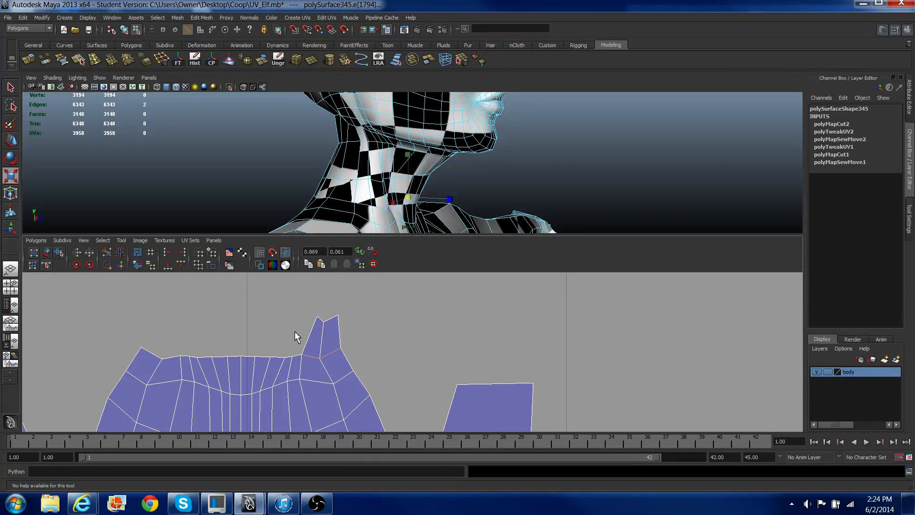
Step: Select the edges of the detached two-face tab and join it to the head shell with Move and Sew
right_drag(270, 325, 274, 306)
drag(273, 306, 362, 324)
key(r)
click(122, 266)
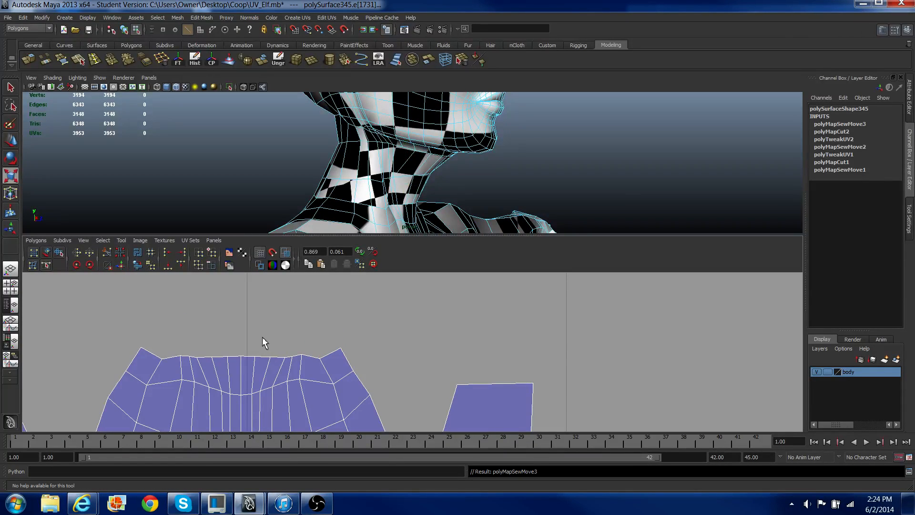
Step: Select the UVs around the newly joined neck faces along the head shell's lower border and unfold them
scroll(350, 364, down, 4)
scroll(353, 367, down, 2)
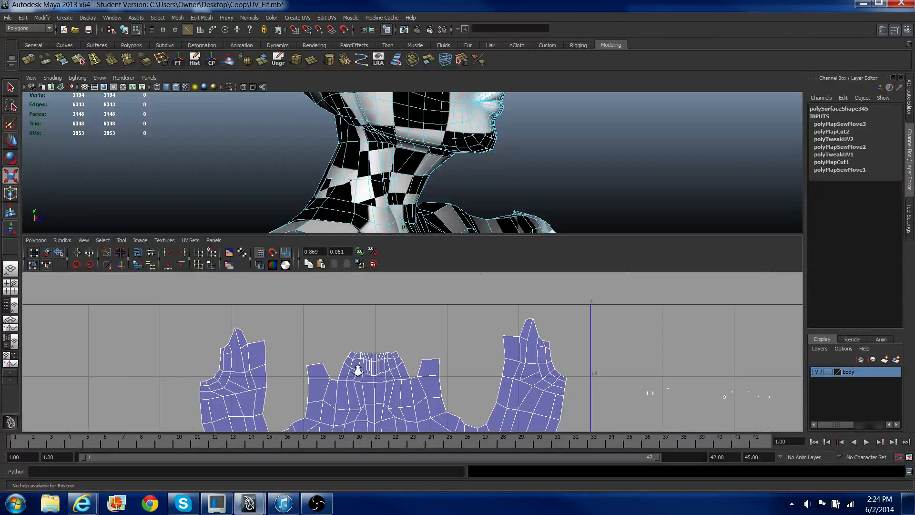
scroll(381, 372, up, 8)
alt+right_drag(298, 368, 361, 384)
alt+middle_drag(369, 396, 232, 324)
alt+right_drag(232, 324, 331, 376)
right_click(401, 391)
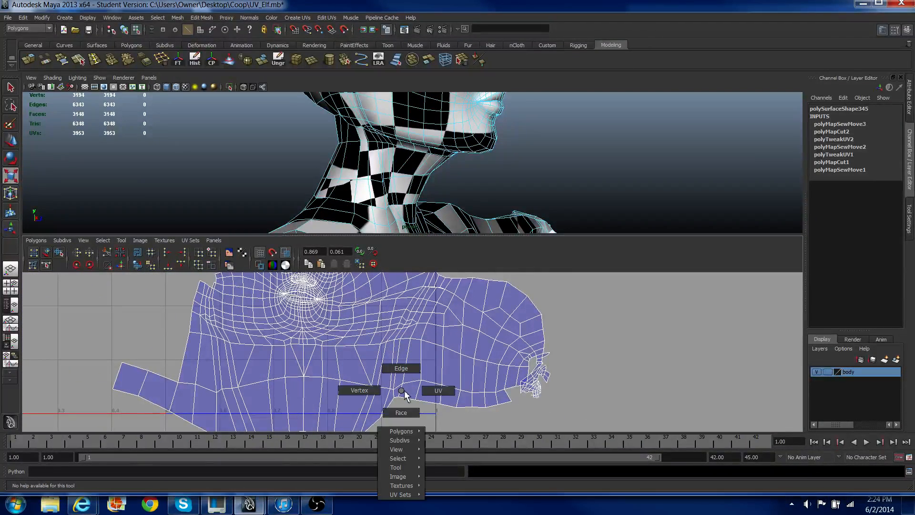
click(417, 389)
alt+right_drag(417, 390, 308, 352)
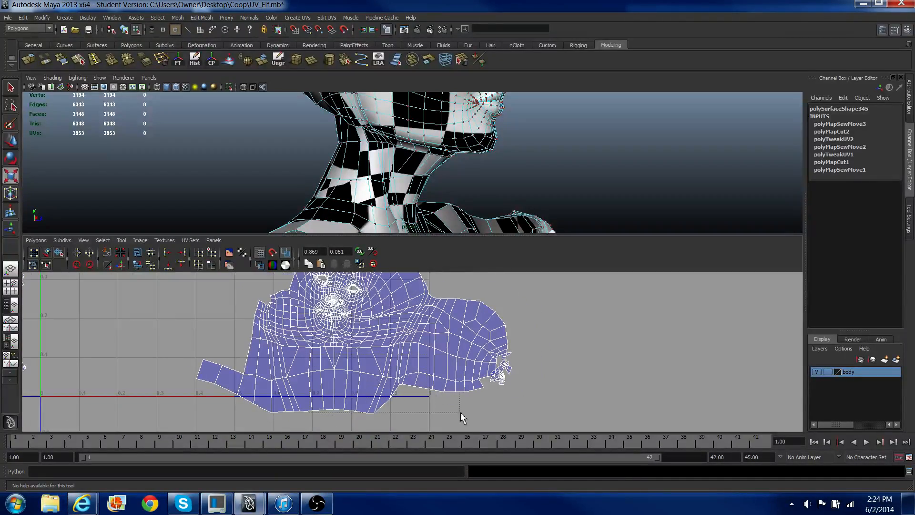
drag(481, 423, 482, 424)
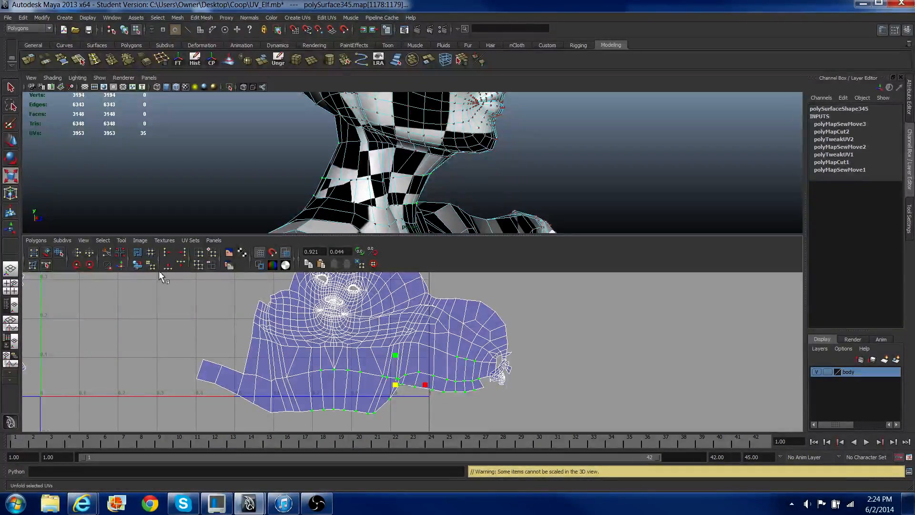
click(137, 266)
Step: Examine the back of the model's head and select its central vertical edges to locate them in the UV layout
scroll(431, 384, up, 4)
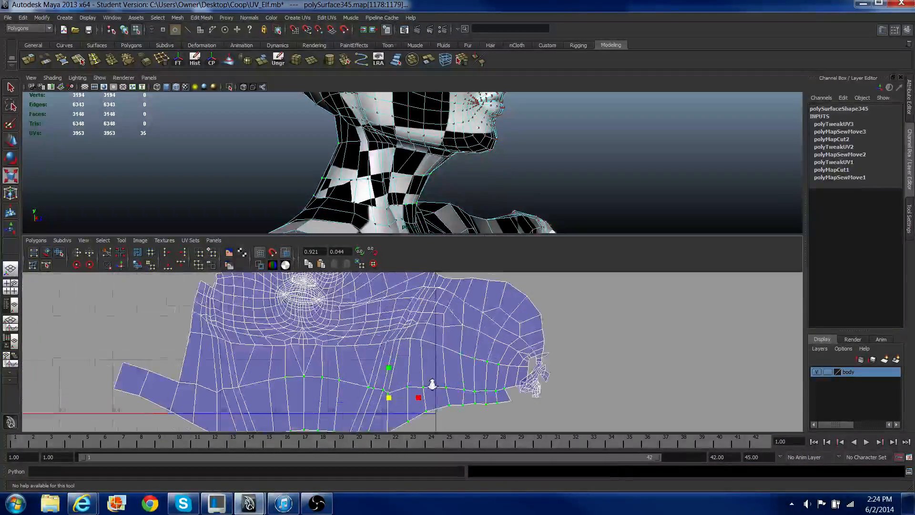
alt+middle_drag(424, 368, 469, 440)
alt+middle_drag(367, 341, 341, 348)
scroll(343, 329, down, 2)
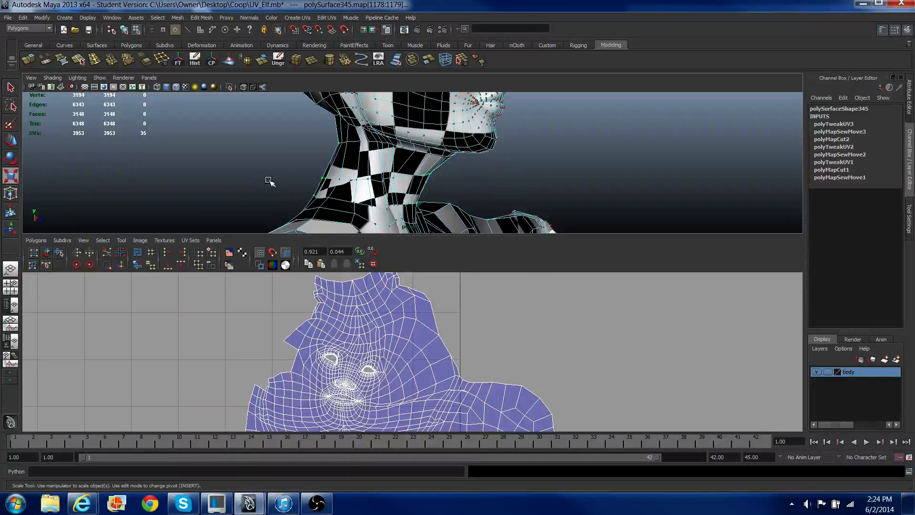
alt+drag(267, 180, 399, 176)
scroll(398, 176, down, 3)
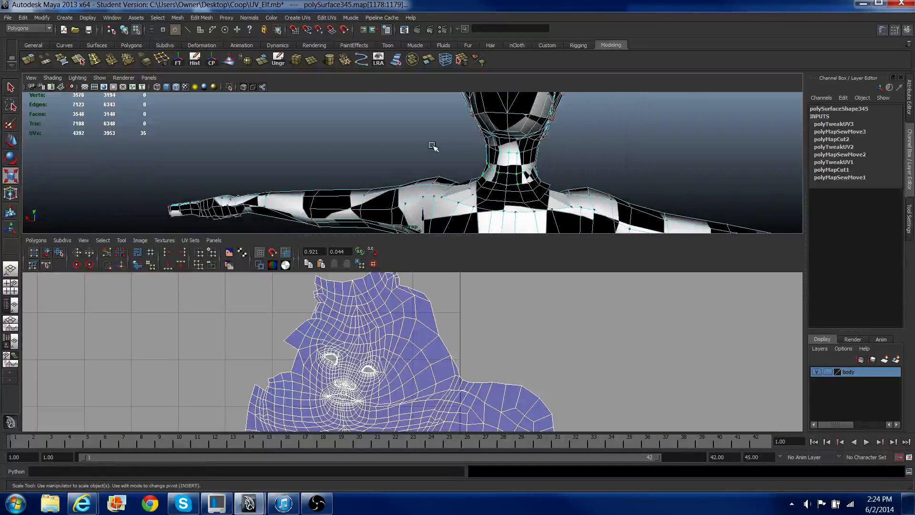
alt+middle_drag(433, 145, 342, 192)
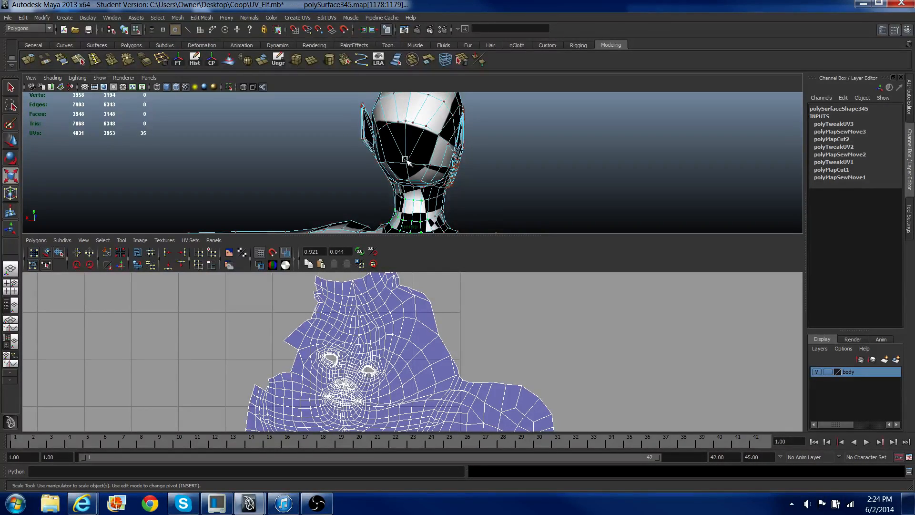
right_drag(405, 148, 404, 123)
click(408, 149)
click(406, 133)
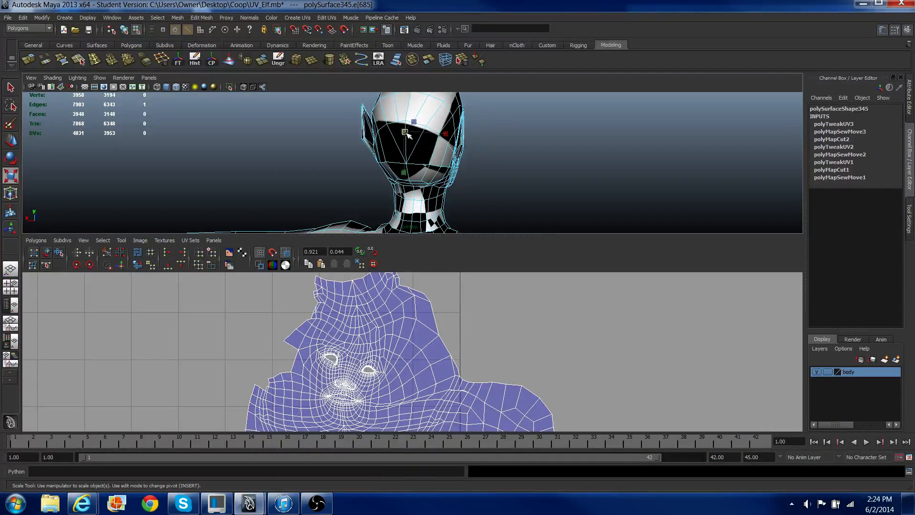
key(q)
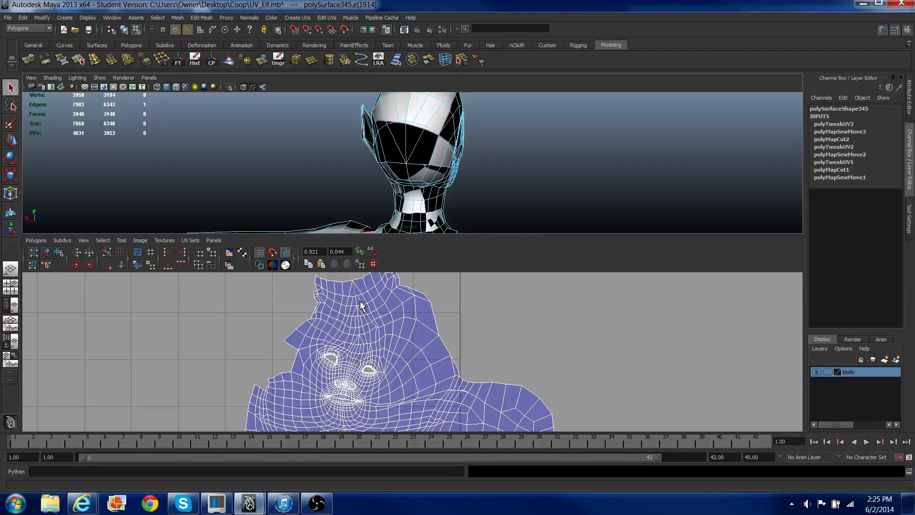
Step: Examine the head shell's outline, from the forehead down to the neck border and the ear, within the UV layout
scroll(415, 355, down, 2)
alt+middle_drag(400, 374, 438, 423)
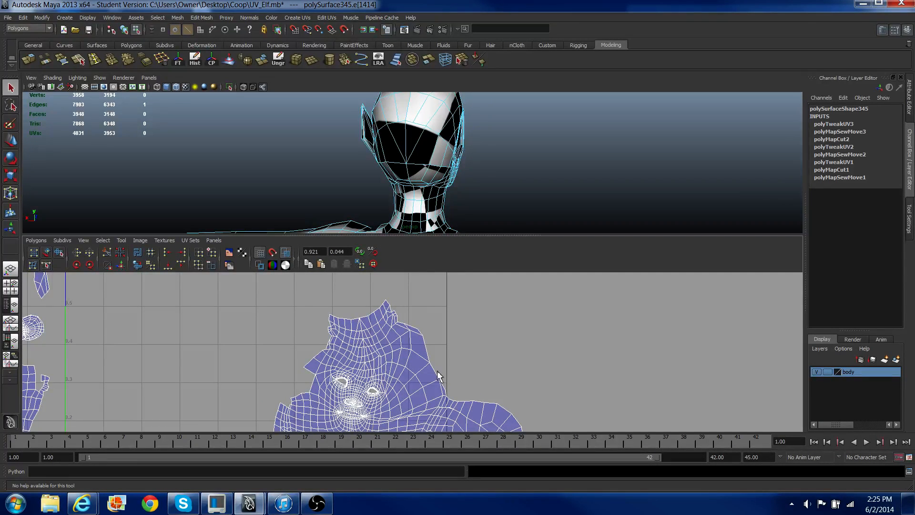
alt+middle_drag(440, 350, 325, 216)
scroll(421, 395, up, 4)
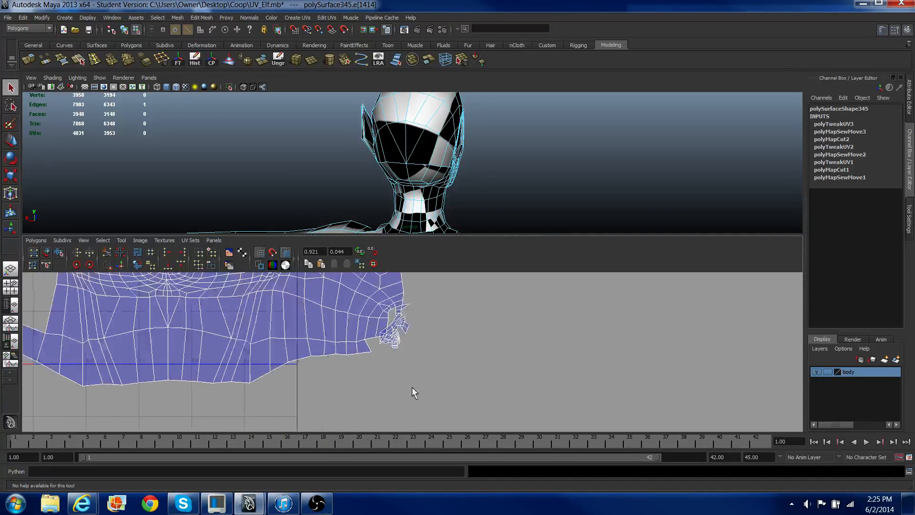
scroll(343, 358, down, 5)
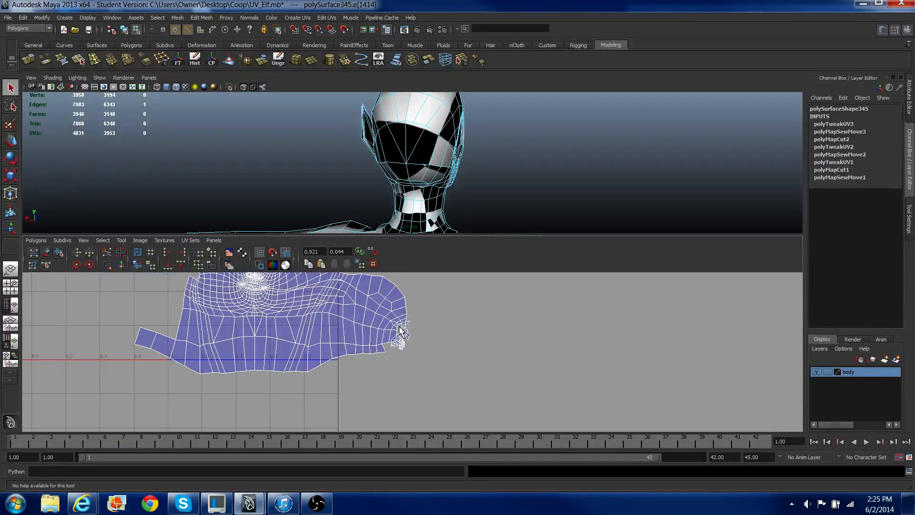
scroll(400, 331, down, 2)
alt+middle_drag(377, 320, 459, 353)
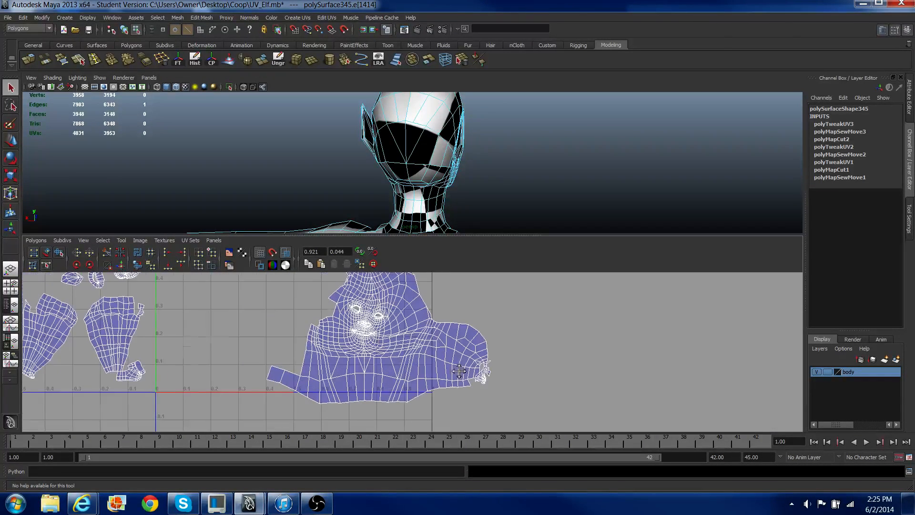
scroll(328, 363, up, 2)
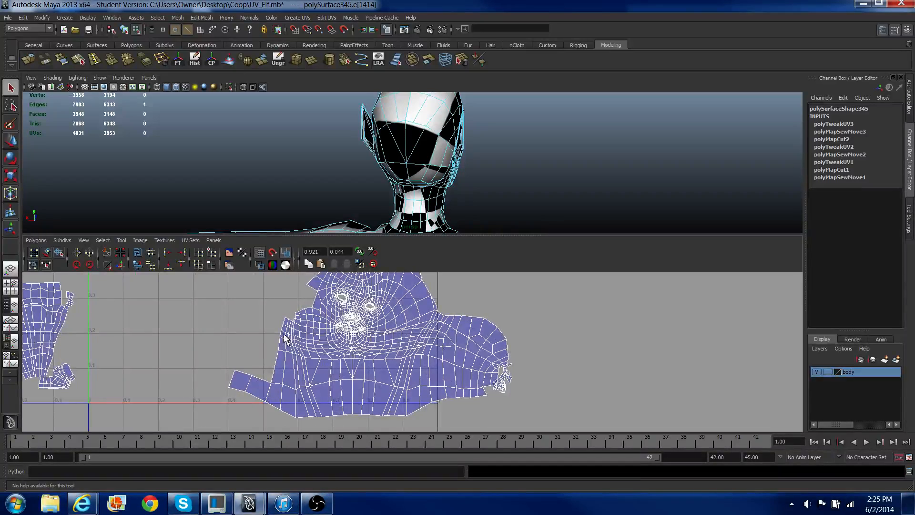
alt+middle_drag(284, 337, 401, 358)
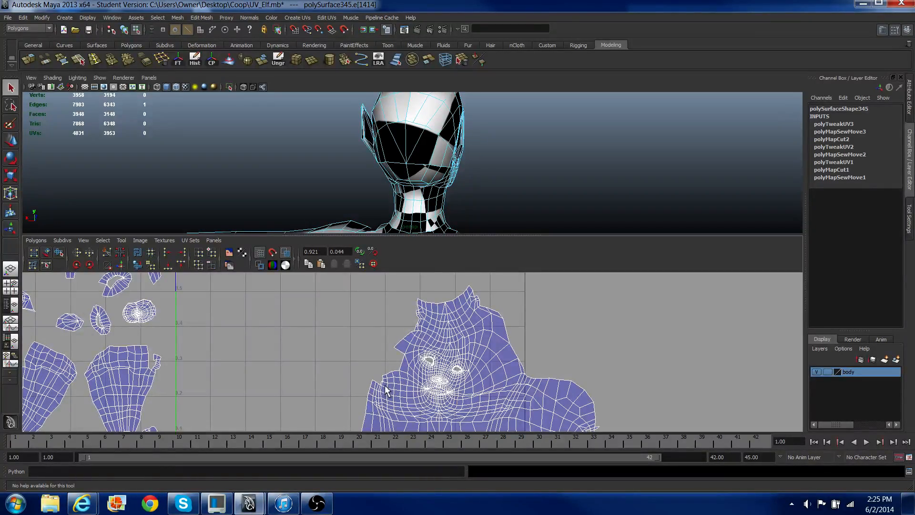
alt+right_drag(385, 385, 324, 373)
alt+middle_drag(318, 348, 400, 314)
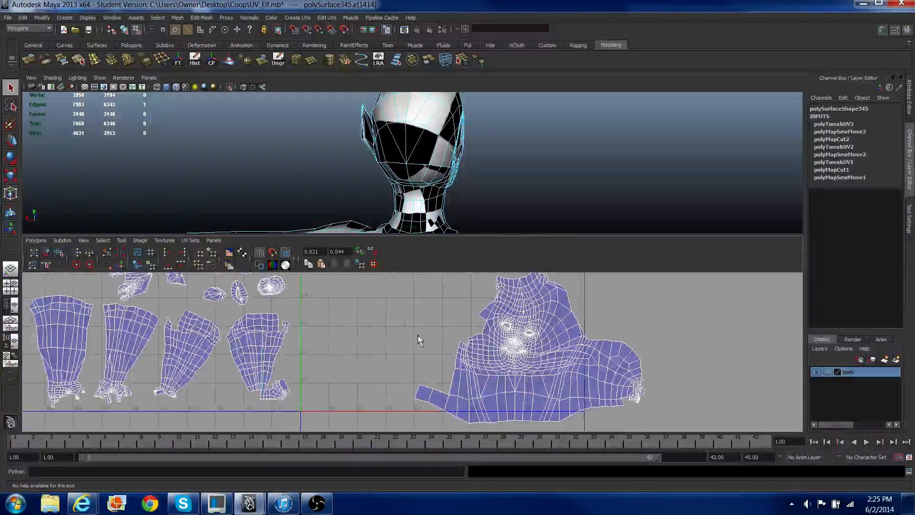
Step: Select all UVs of the head shell and scale the shell down
right_click(480, 365)
click(516, 365)
drag(476, 342, 506, 367)
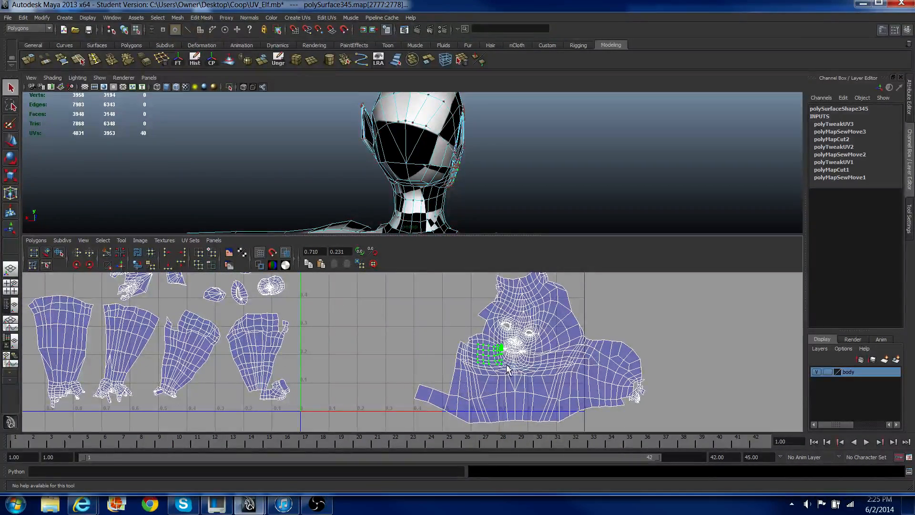
ctrl+right_drag(503, 364, 521, 360)
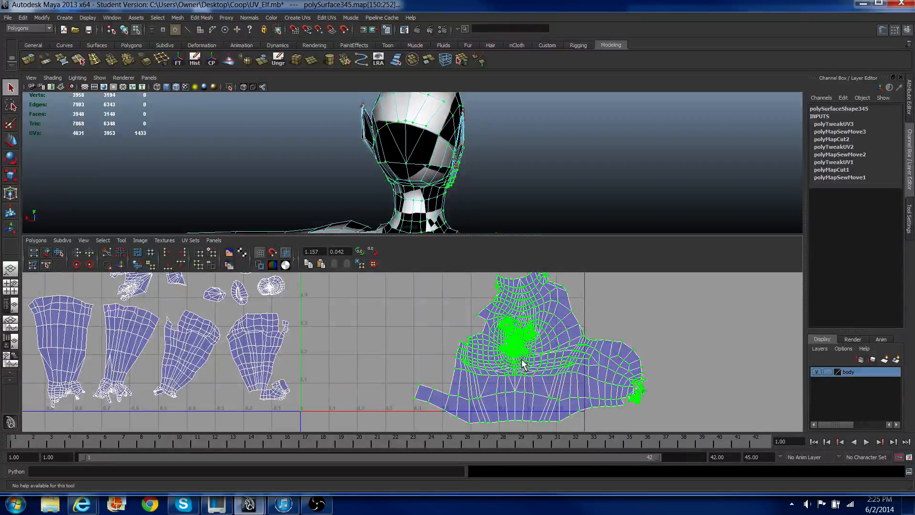
key(r)
drag(530, 347, 513, 357)
alt+middle_drag(527, 352, 633, 406)
scroll(634, 406, down, 4)
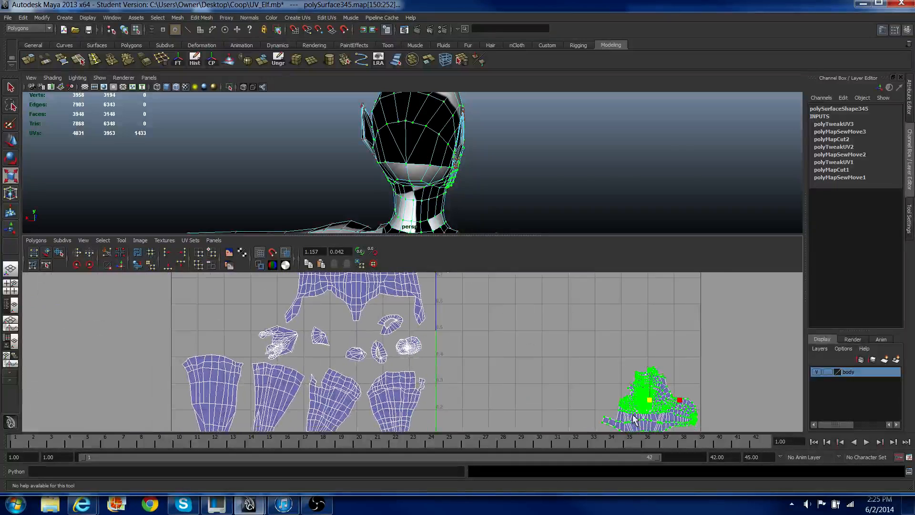
Step: Move the head shell into the free space beside the torso shell and scale it up uniformly
key(w)
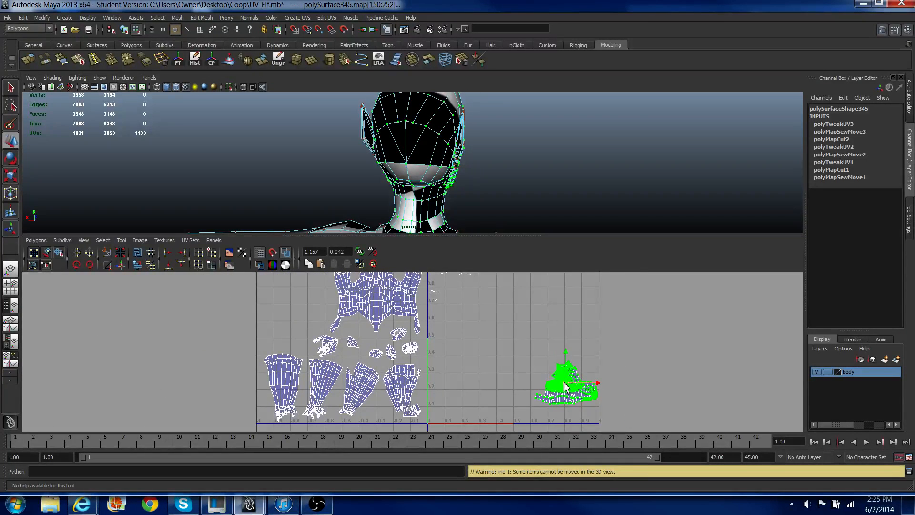
drag(569, 385, 287, 301)
scroll(324, 350, up, 2)
scroll(325, 350, up, 3)
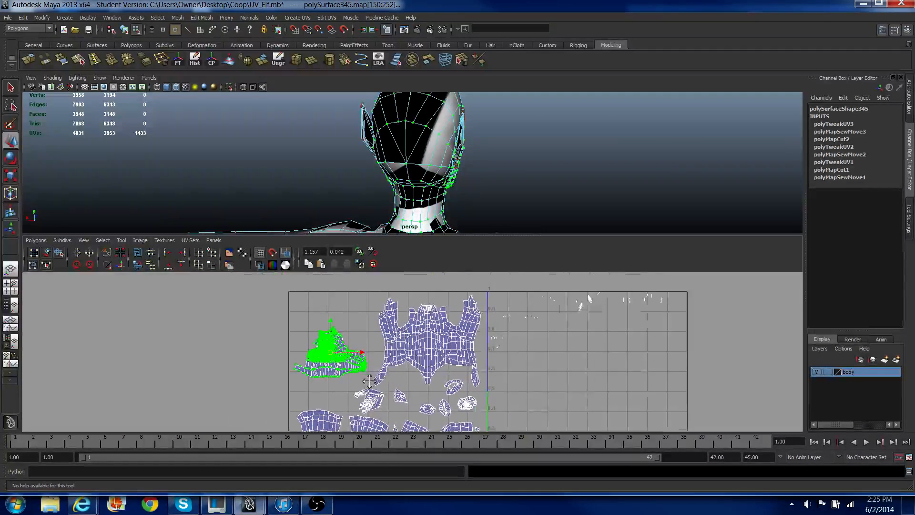
key(r)
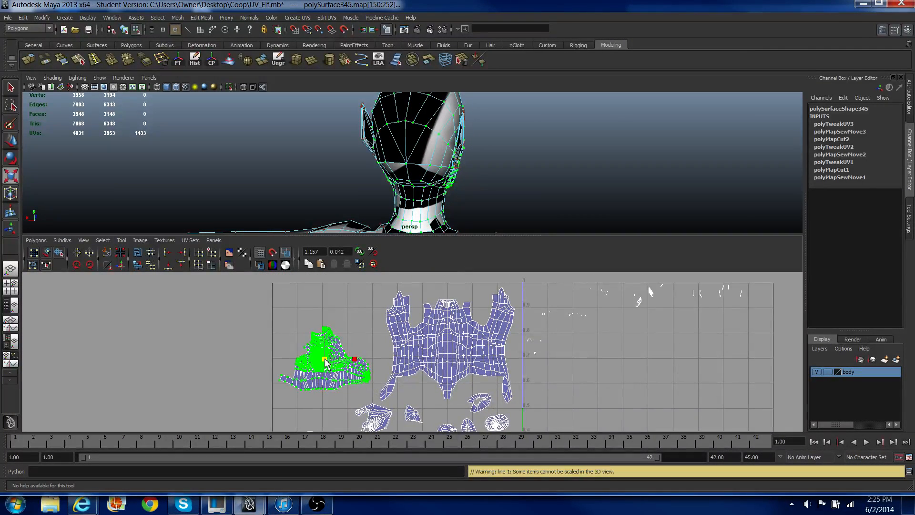
key(ctrl+z)
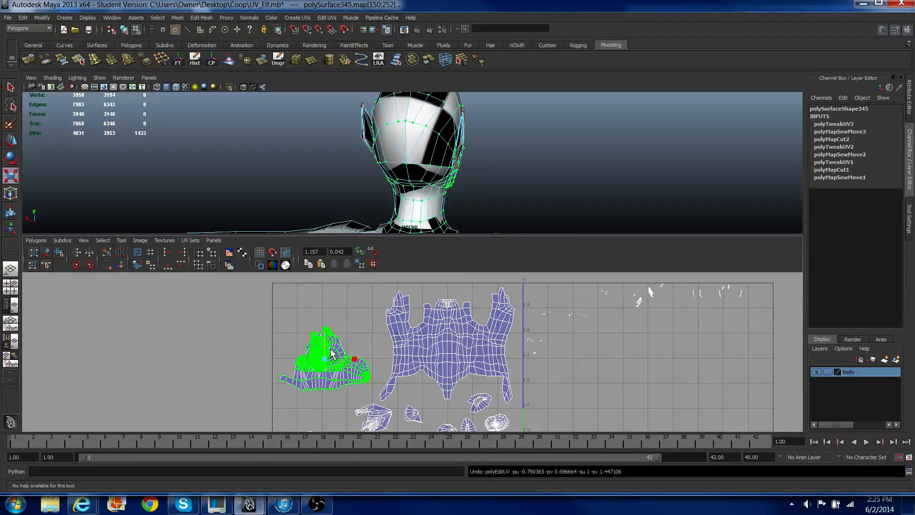
mouse_move(328, 361)
mouse_down()
mouse_move(323, 369)
mouse_move(361, 337)
mouse_move(335, 353)
mouse_move(330, 346)
mouse_up()
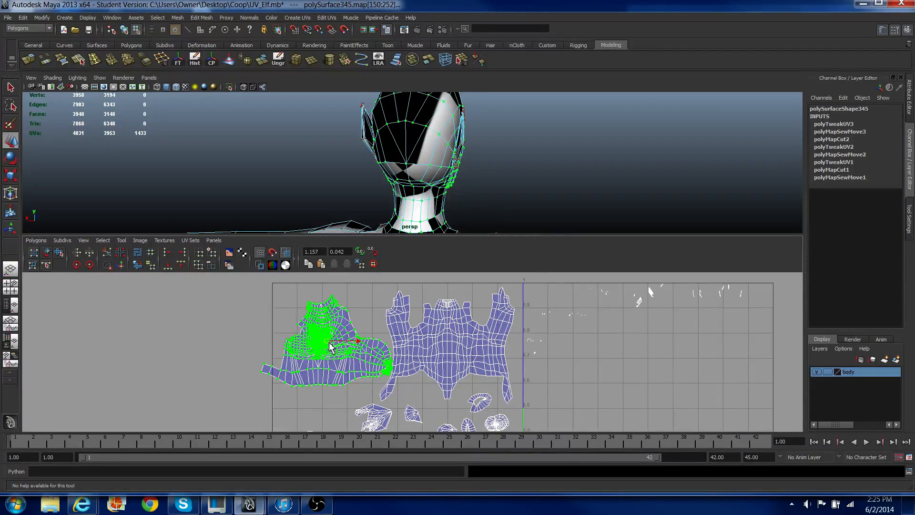
Step: Examine the small, tangled ear faces at the end of the head shell nearest the torso shell
alt+right_drag(330, 347, 411, 333)
alt+middle_drag(411, 333, 542, 338)
alt+right_drag(476, 337, 505, 336)
alt+drag(570, 182, 397, 173)
alt+right_drag(469, 388, 512, 389)
alt+middle_drag(512, 388, 428, 367)
alt+right_drag(428, 367, 489, 342)
alt+middle_drag(489, 342, 397, 342)
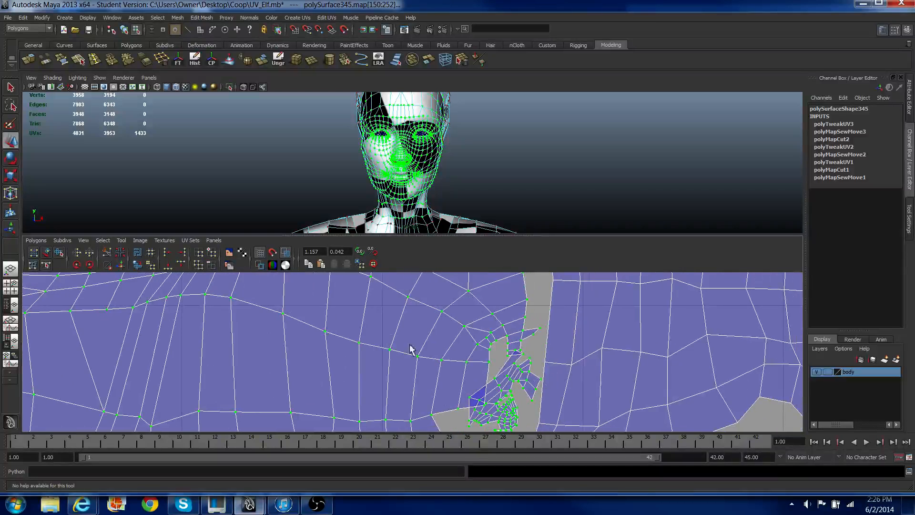
alt+right_drag(410, 349, 463, 356)
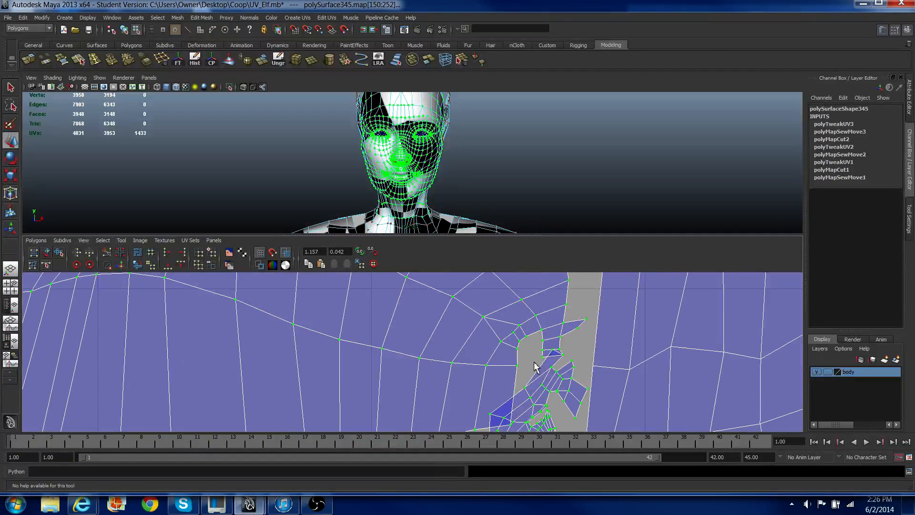
right_drag(560, 366, 556, 346)
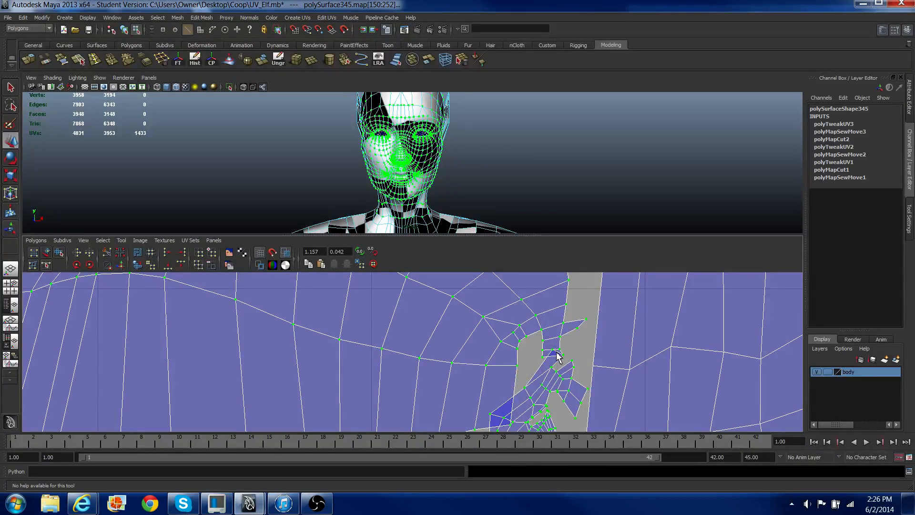
click(548, 380)
scroll(482, 366, down, 4)
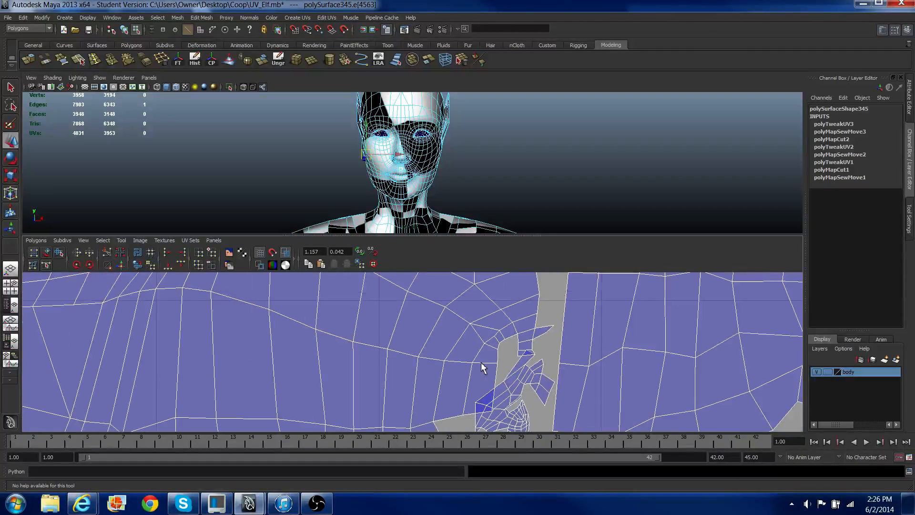
scroll(524, 367, up, 5)
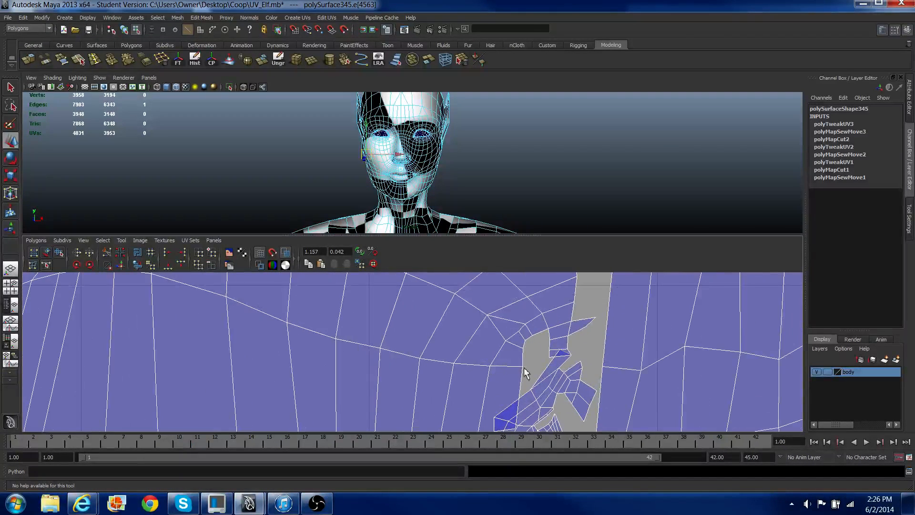
Step: Reposition the overlapping UVs of the small flipped face just above the dense ear faces
right_drag(553, 370, 568, 374)
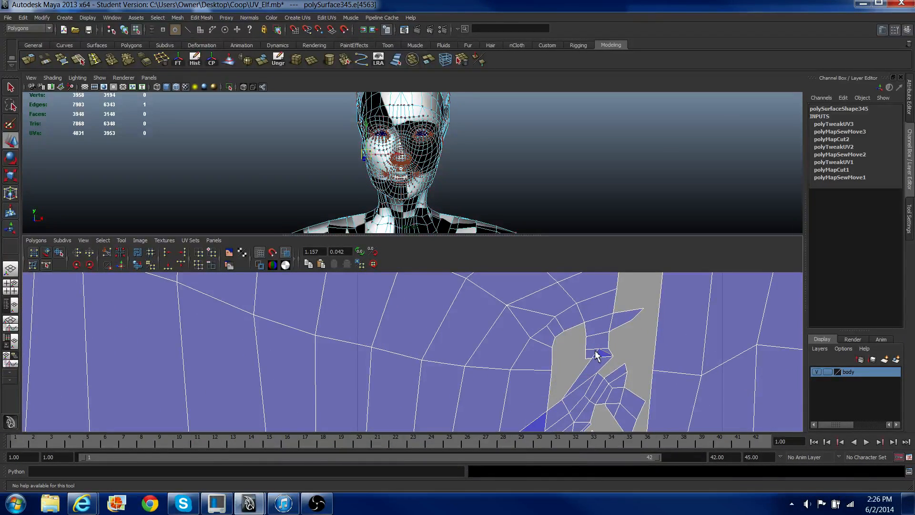
click(598, 355)
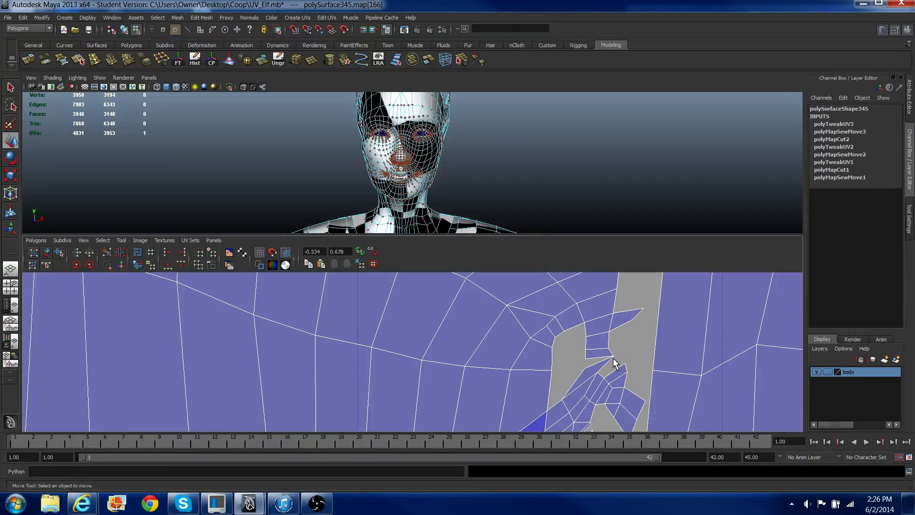
click(614, 359)
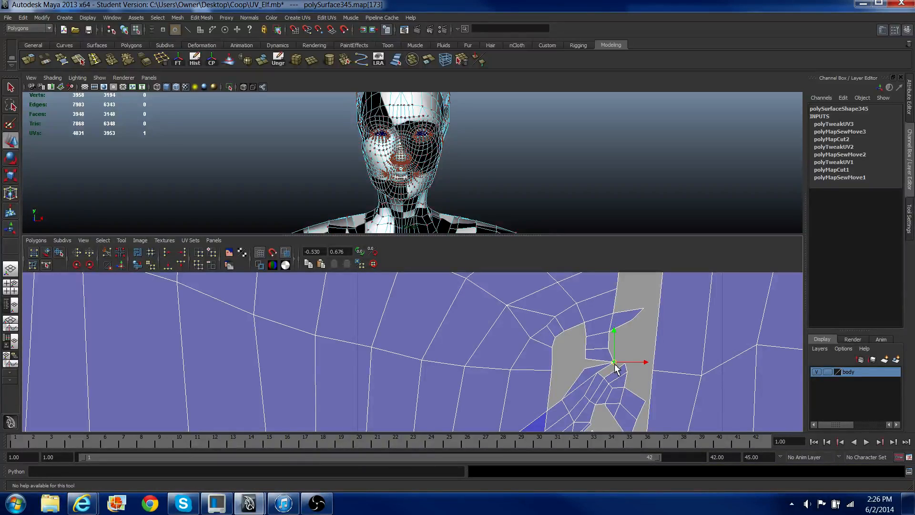
Step: Examine the back and side of the model's head around the base of the ear
alt+drag(504, 231, 380, 202)
scroll(449, 191, up, 3)
alt+drag(447, 190, 399, 203)
scroll(387, 178, down, 3)
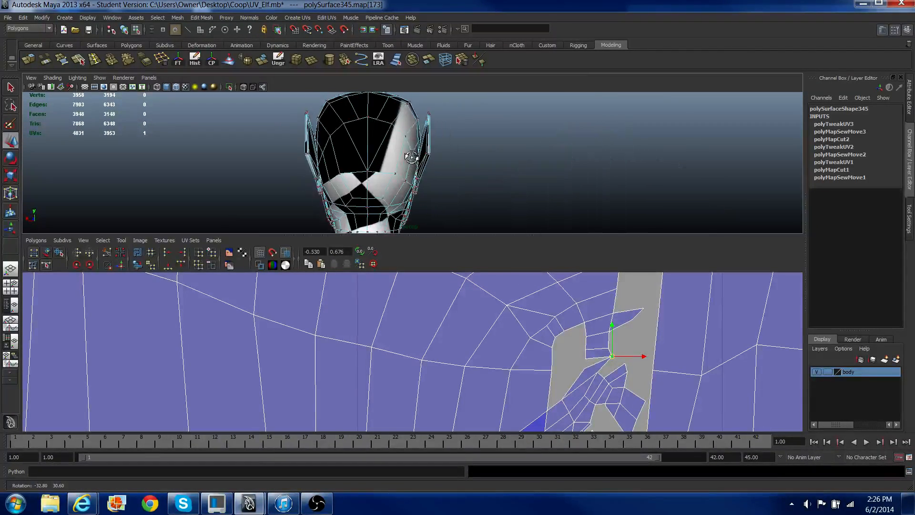
scroll(400, 202, up, 4)
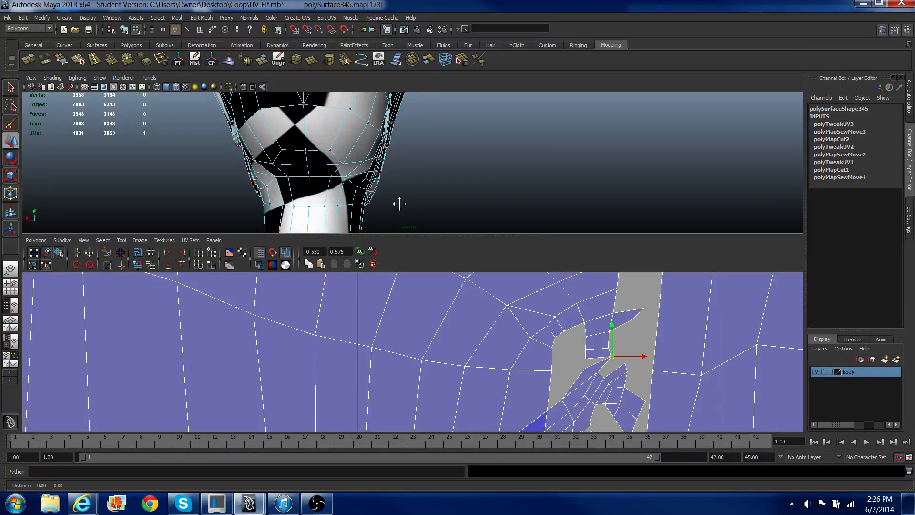
alt+middle_drag(398, 202, 429, 190)
alt+drag(416, 191, 366, 164)
alt+drag(332, 154, 433, 166)
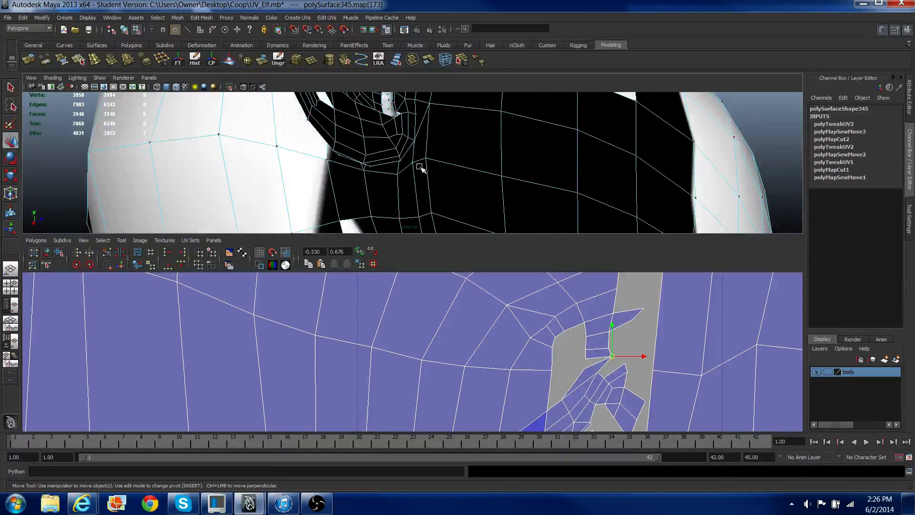
Step: Select the edge beside the base of the ear and cut the UVs along it
right_drag(419, 167, 422, 161)
click(421, 160)
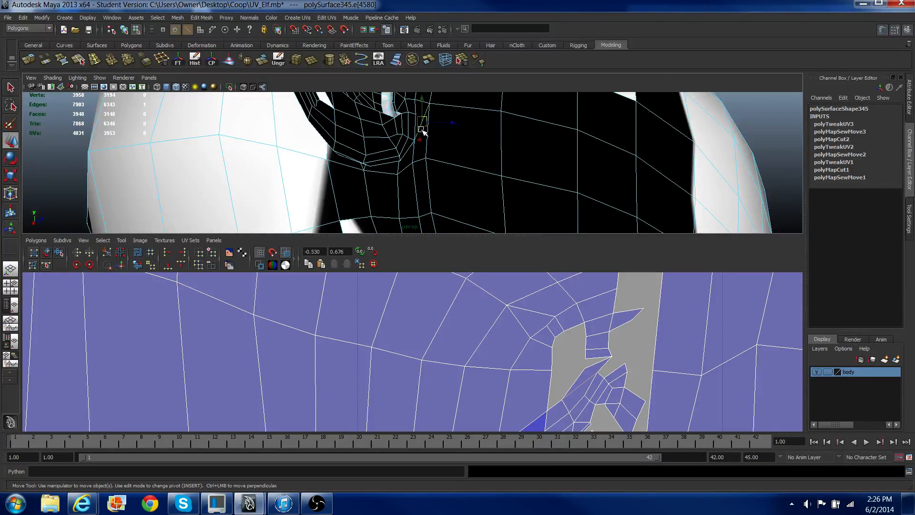
alt+drag(422, 132, 439, 138)
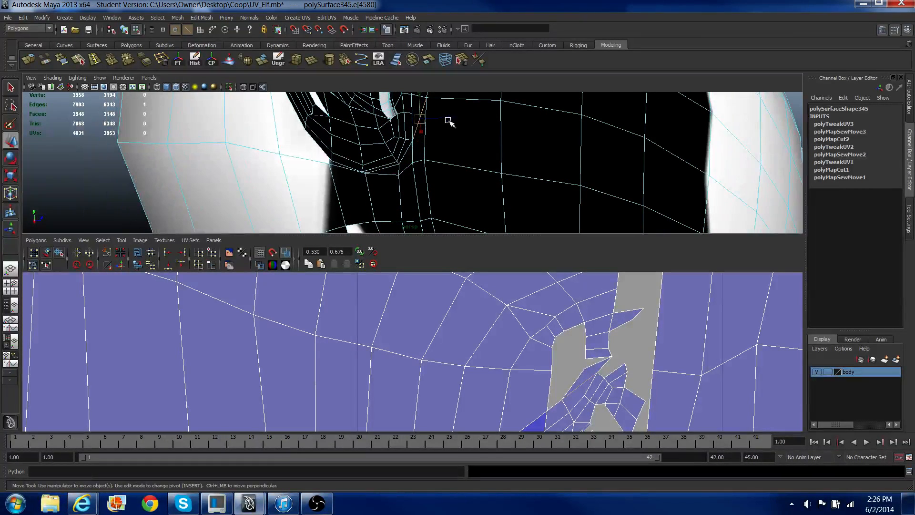
click(448, 121)
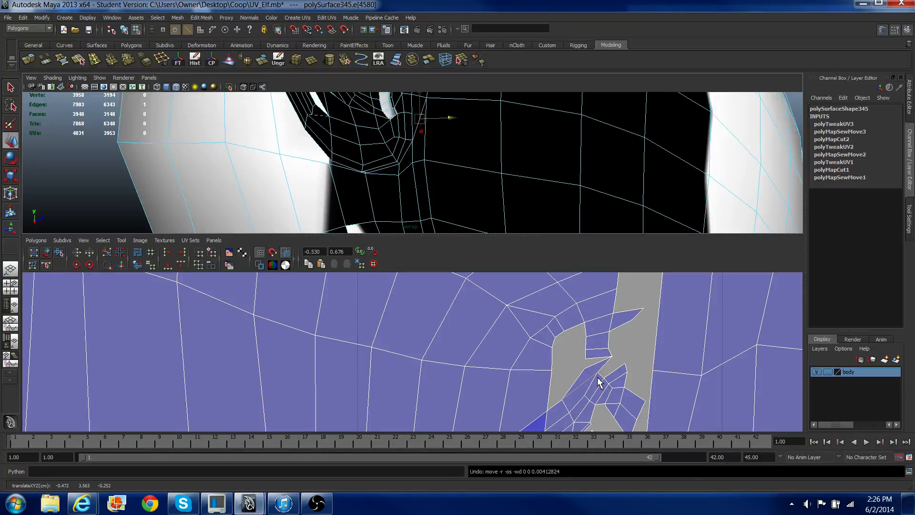
right_drag(598, 378, 596, 354)
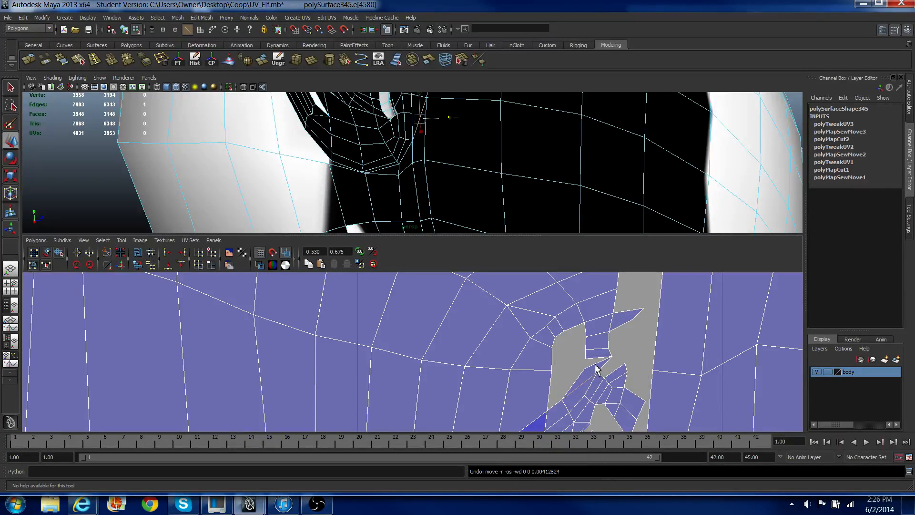
click(585, 385)
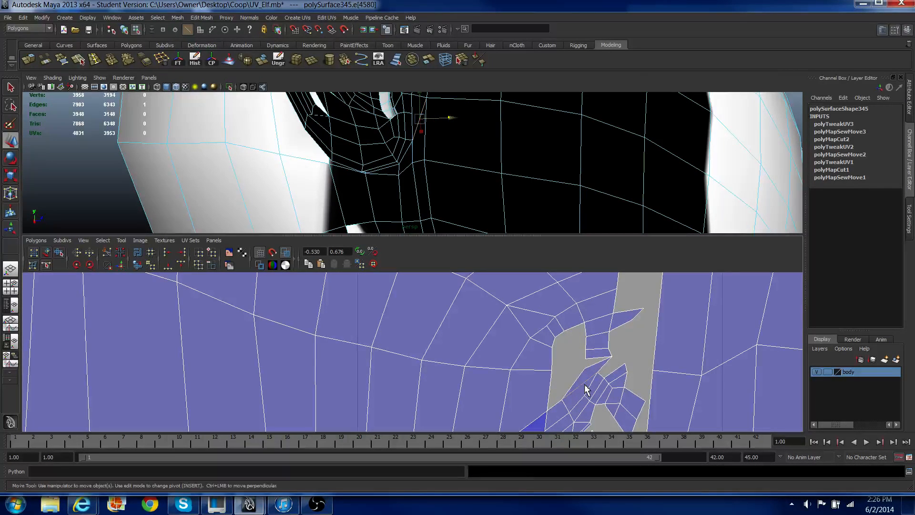
click(109, 254)
Step: Select the whole detached ear shell and move it to the empty area above the head shell's protruding tab
alt+middle_drag(610, 377, 605, 280)
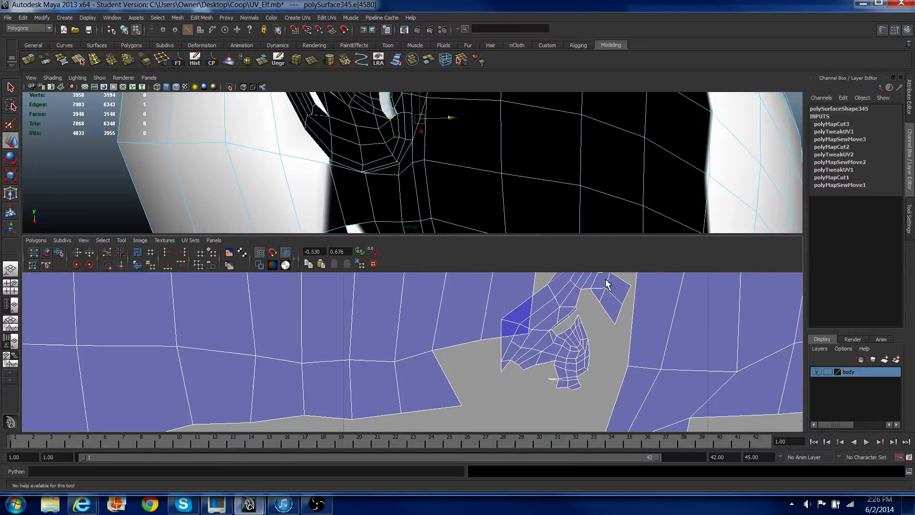
alt+right_drag(620, 340, 564, 328)
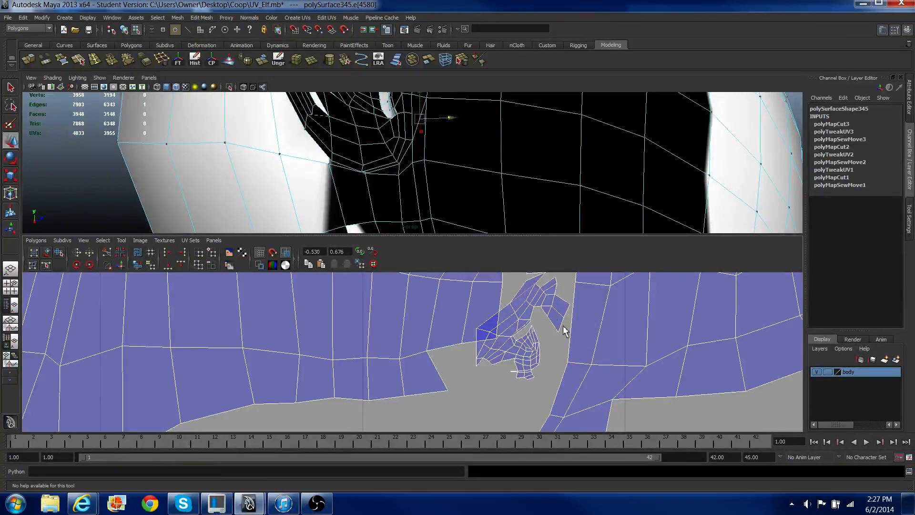
drag(566, 333, 567, 336)
ctrl+right_drag(566, 334, 576, 327)
alt+right_drag(575, 328, 490, 349)
drag(467, 349, 376, 424)
scroll(374, 421, down, 4)
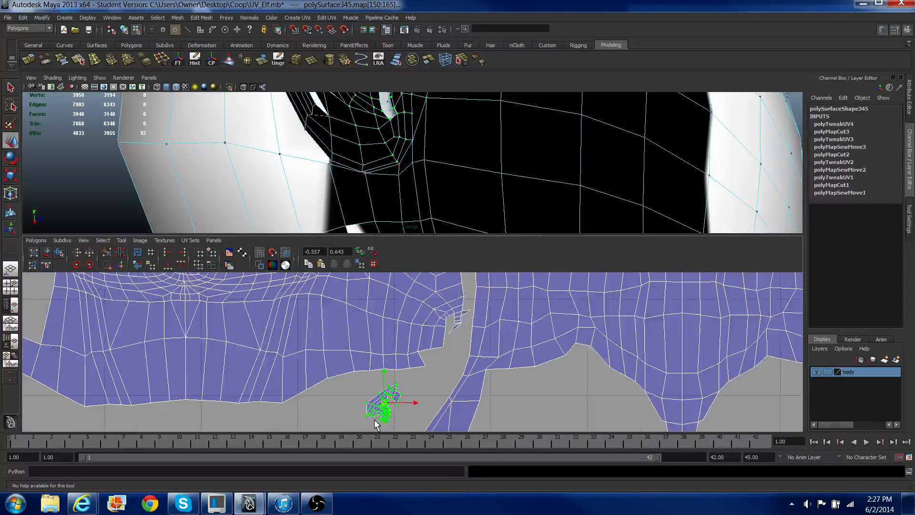
alt+middle_drag(371, 421, 500, 426)
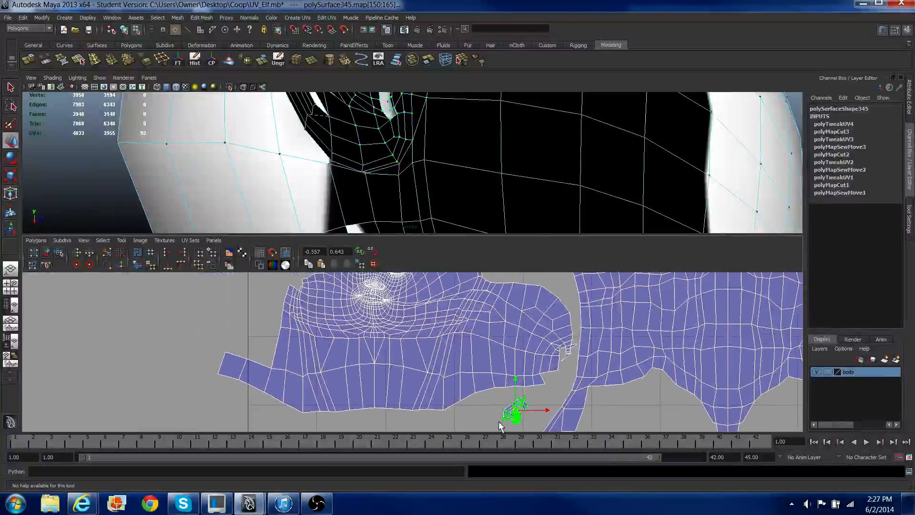
drag(524, 413, 263, 342)
alt+middle_drag(263, 342, 290, 360)
Step: Select the detached ear shell's edges and examine which part of the model's ear they cover
right_drag(260, 347, 256, 332)
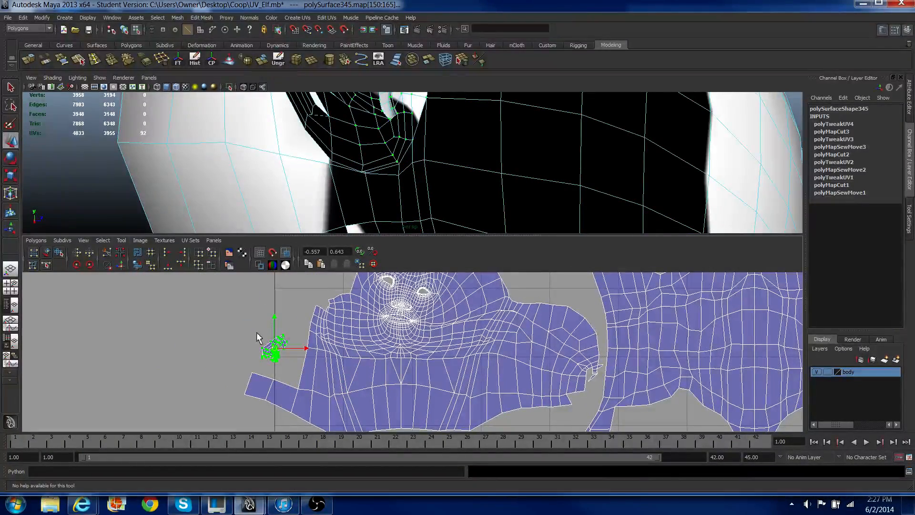
drag(252, 323, 299, 370)
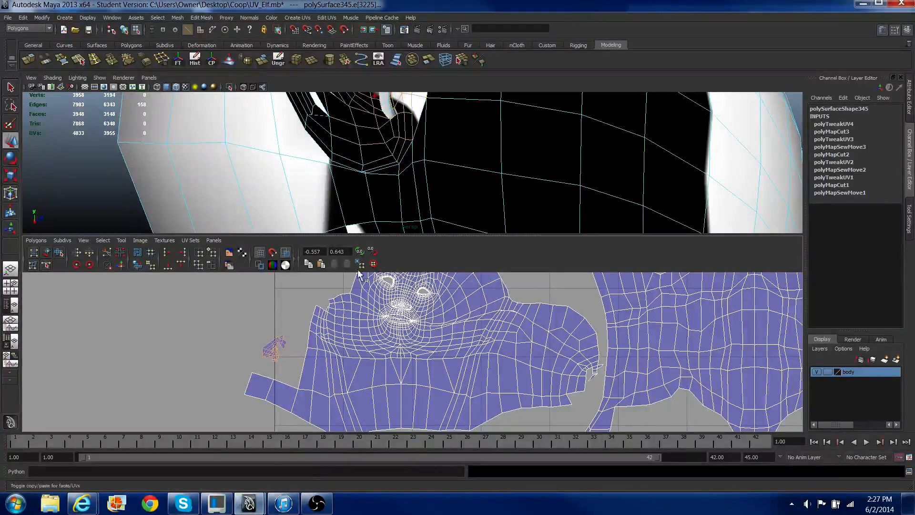
alt+right_drag(452, 202, 429, 198)
alt+middle_drag(429, 199, 424, 216)
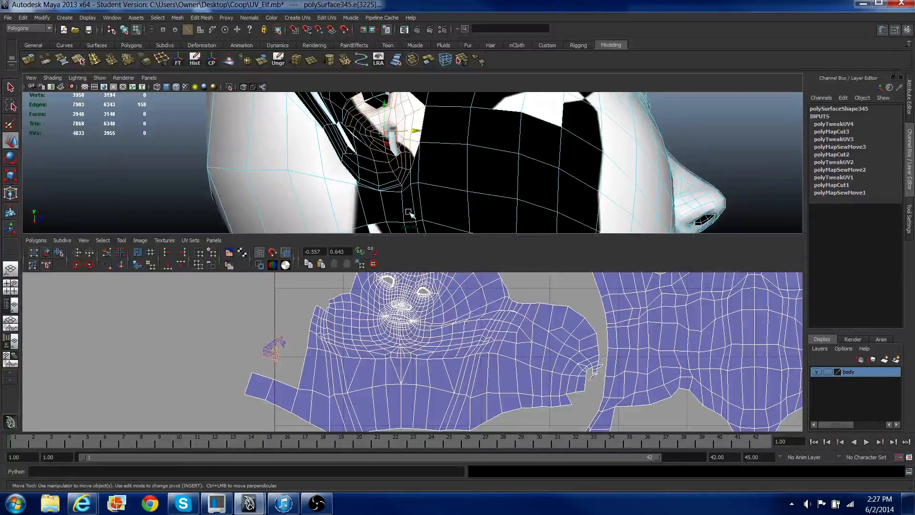
alt+right_drag(409, 213, 359, 212)
alt+drag(376, 182, 363, 198)
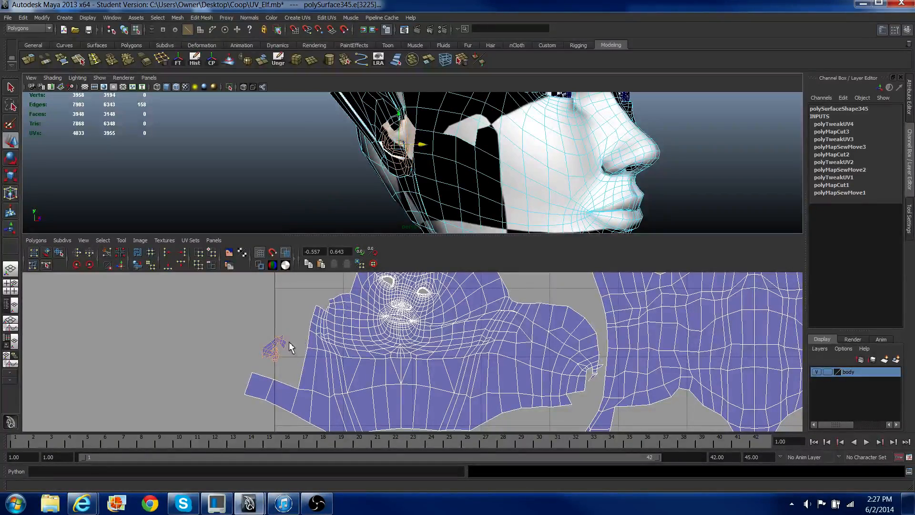
right_drag(267, 347, 249, 322)
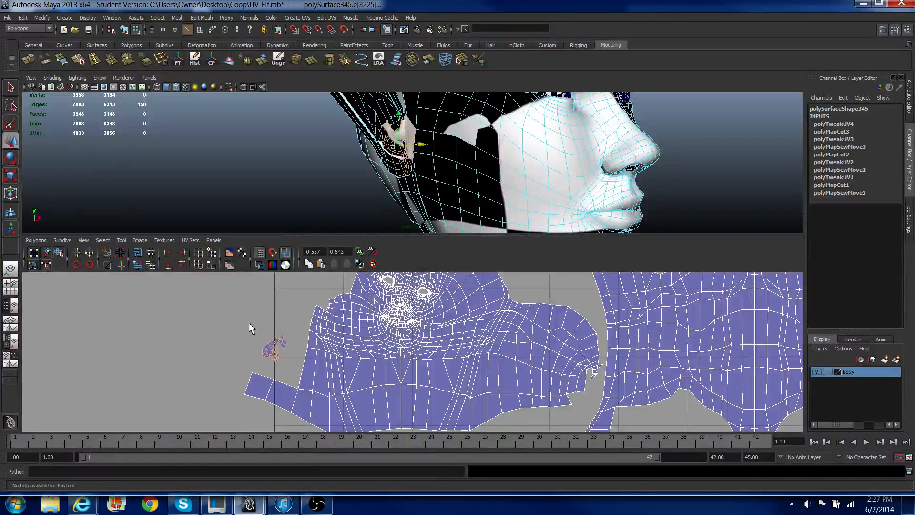
drag(248, 322, 292, 359)
Step: Select the detached ear shell's UVs and move the shell past the torso shell, near the tiny shells in the 0–1 UV area
scroll(291, 359, down, 3)
right_drag(283, 349, 308, 350)
drag(296, 329, 324, 363)
scroll(309, 353, down, 4)
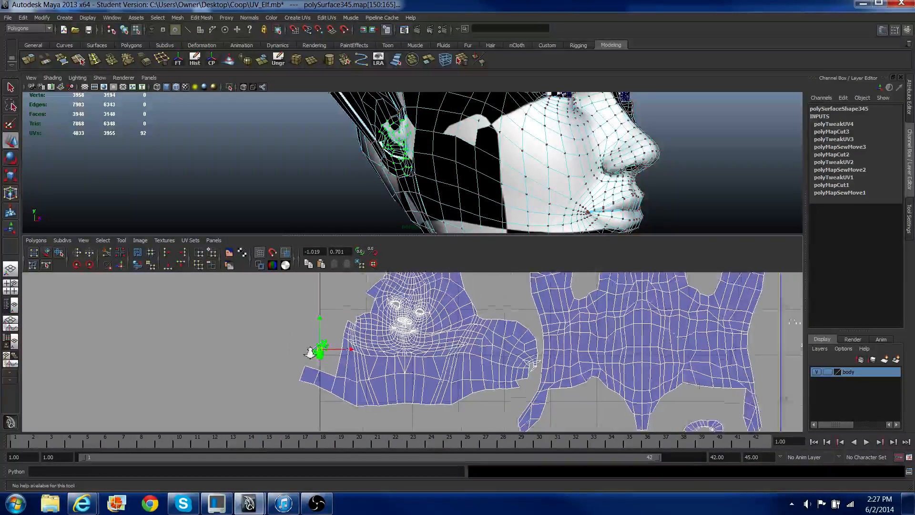
middle_drag(310, 357, 574, 362)
middle_drag(686, 361, 711, 348)
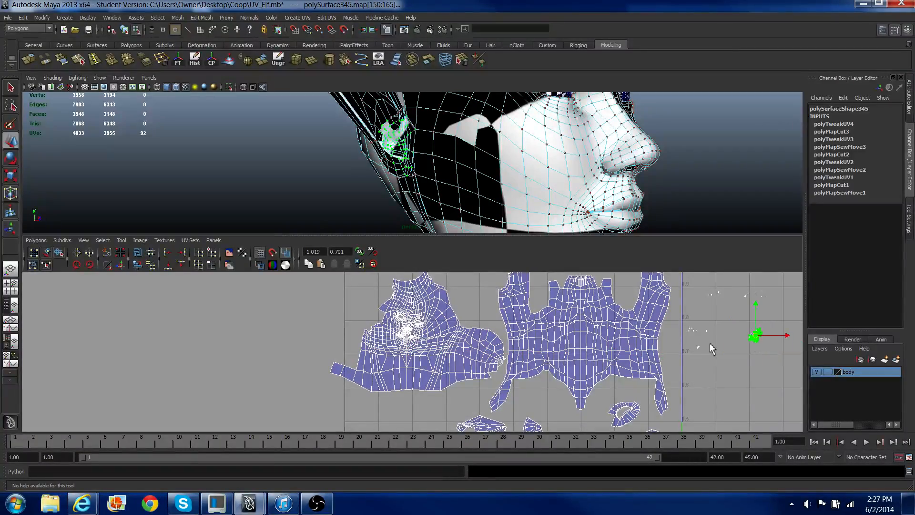
Step: Select the edges around the notch beside the face on the head shell and examine where they lie on the model
scroll(336, 362, up, 5)
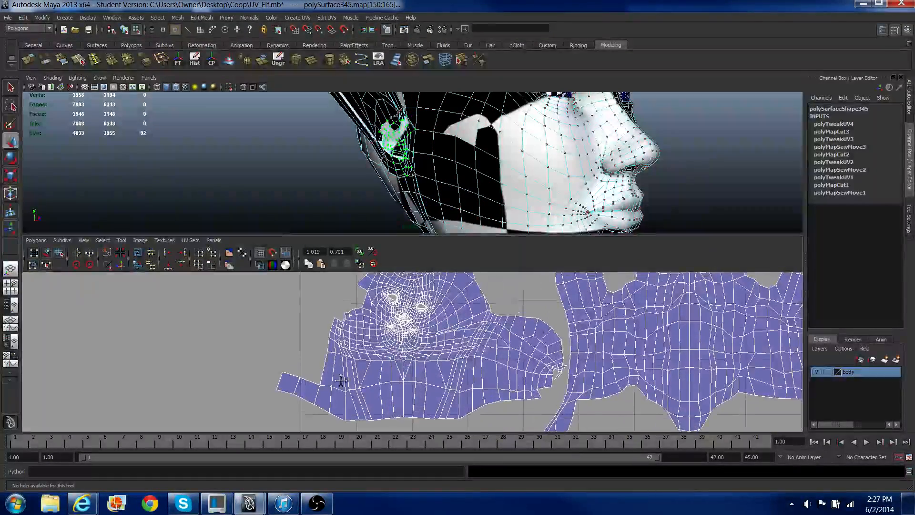
scroll(339, 389, up, 3)
alt+middle_drag(345, 316, 368, 364)
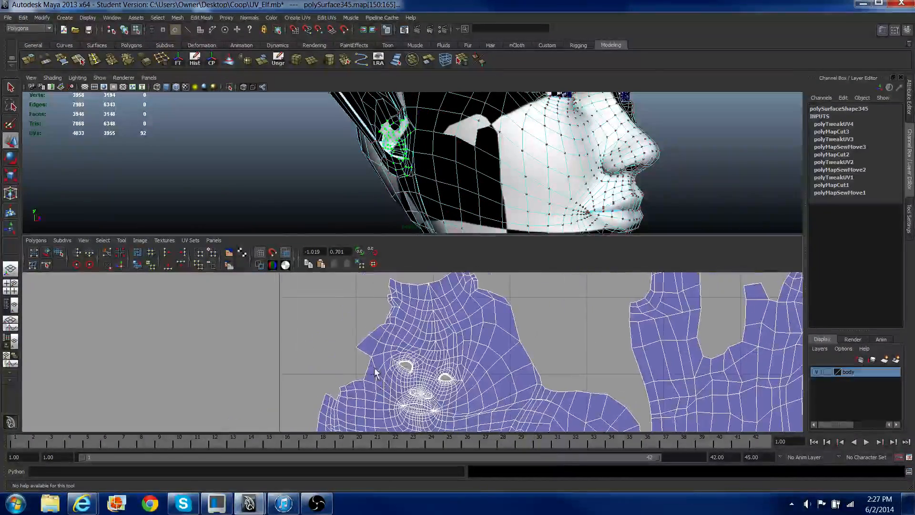
right_drag(368, 365, 369, 349)
drag(364, 346, 379, 393)
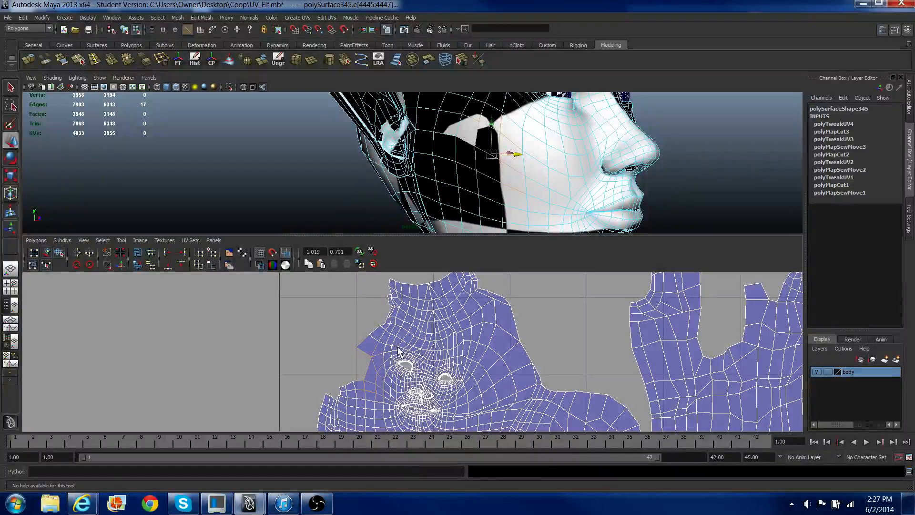
right_drag(400, 351, 340, 360)
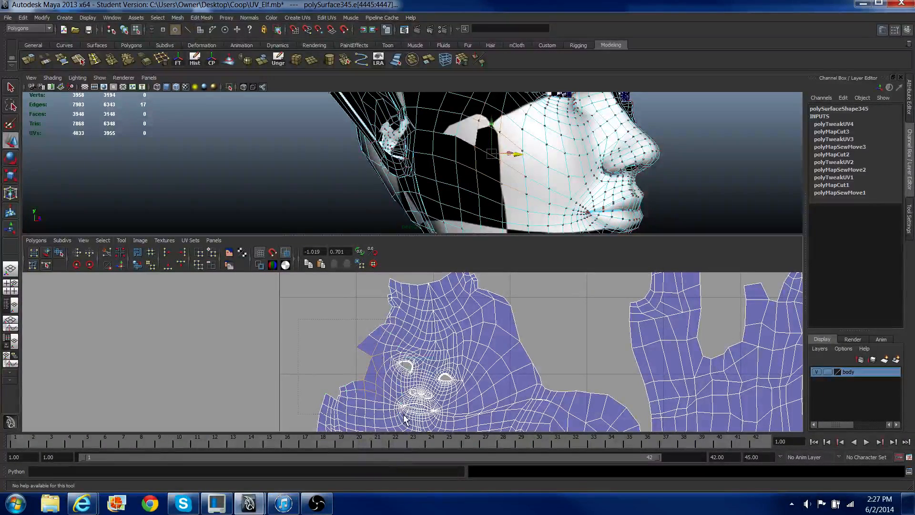
drag(404, 419, 355, 329)
Step: Select the faces and edges opposite the notch, then the edge loop behind the ear, and compare them with the model
right_drag(444, 170, 449, 185)
drag(481, 298, 528, 365)
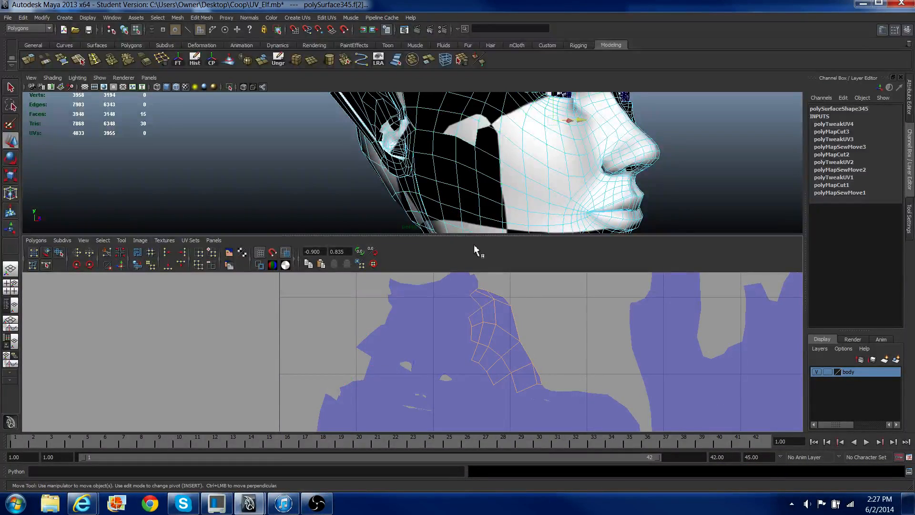
scroll(405, 329, down, 2)
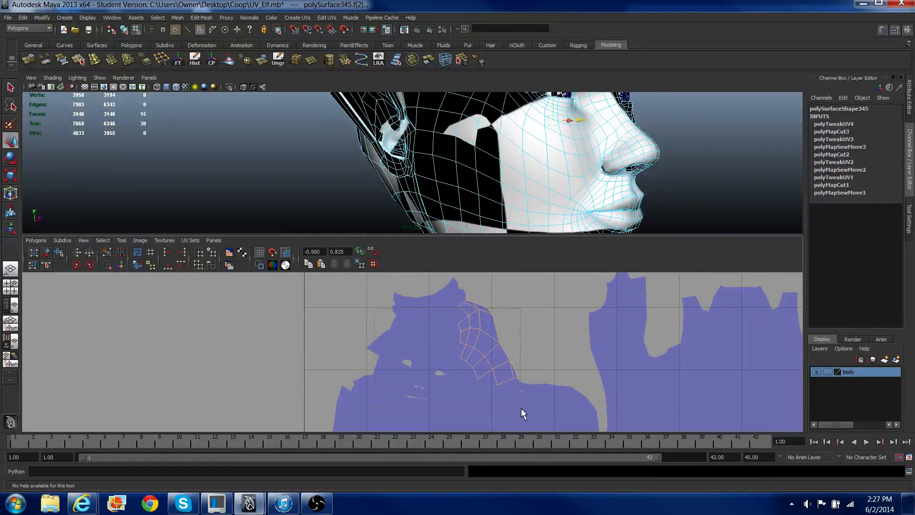
key(w)
right_drag(309, 330, 314, 307)
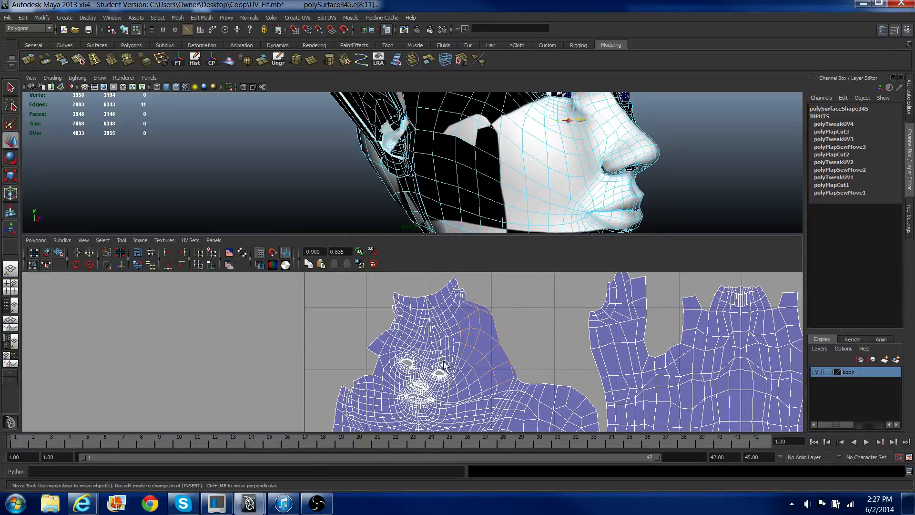
drag(351, 327, 500, 409)
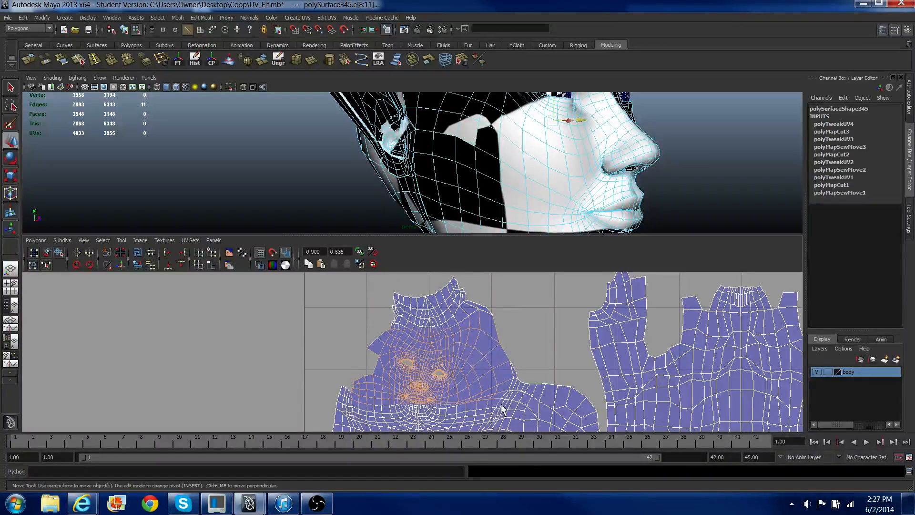
key(f)
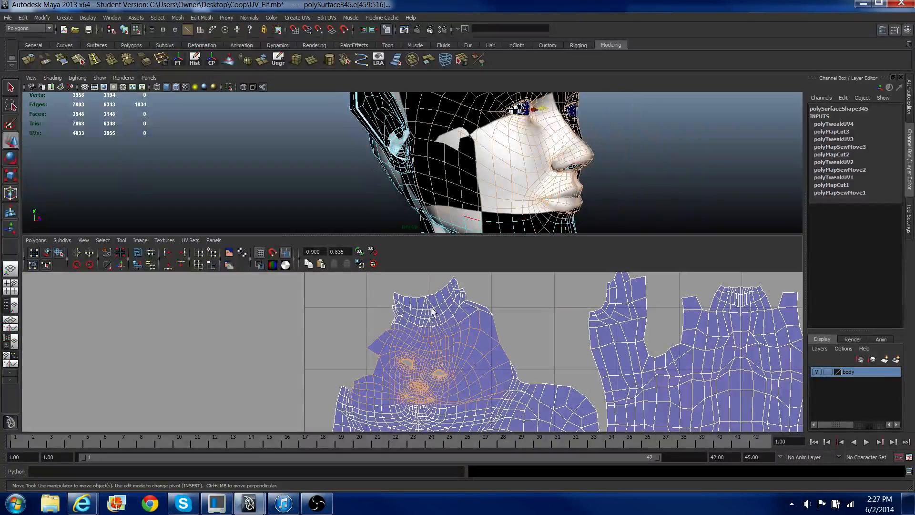
alt+drag(378, 210, 410, 176)
double_click(380, 161)
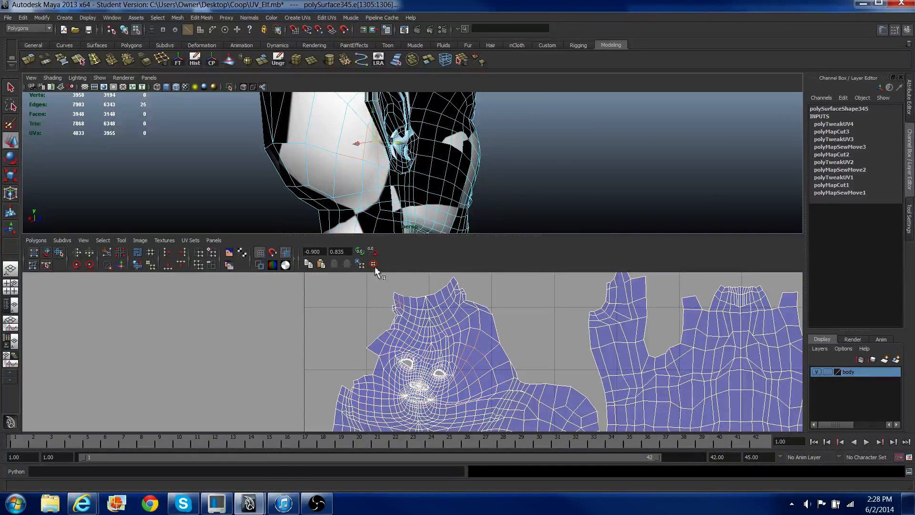
Step: Select the edges around the notch beside the face and join them with Move and Sew UV Edges
scroll(381, 316, up, 2)
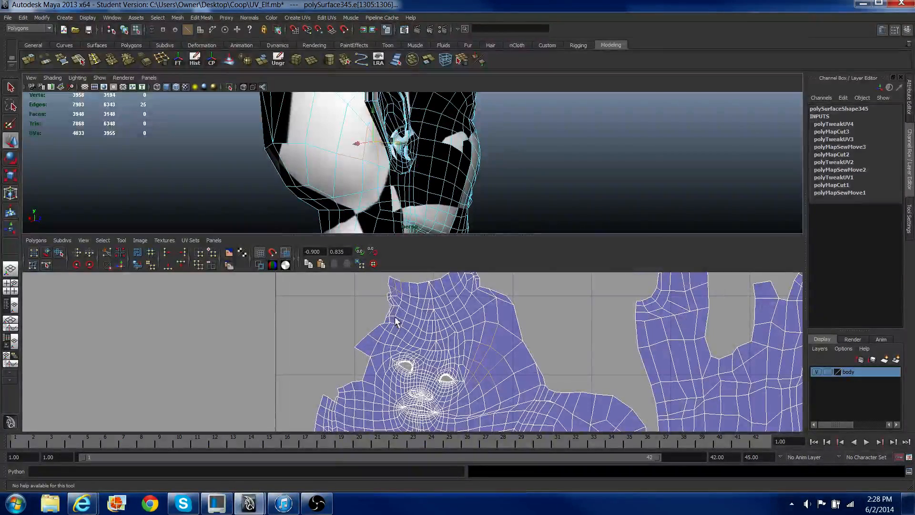
alt+middle_drag(390, 319, 431, 298)
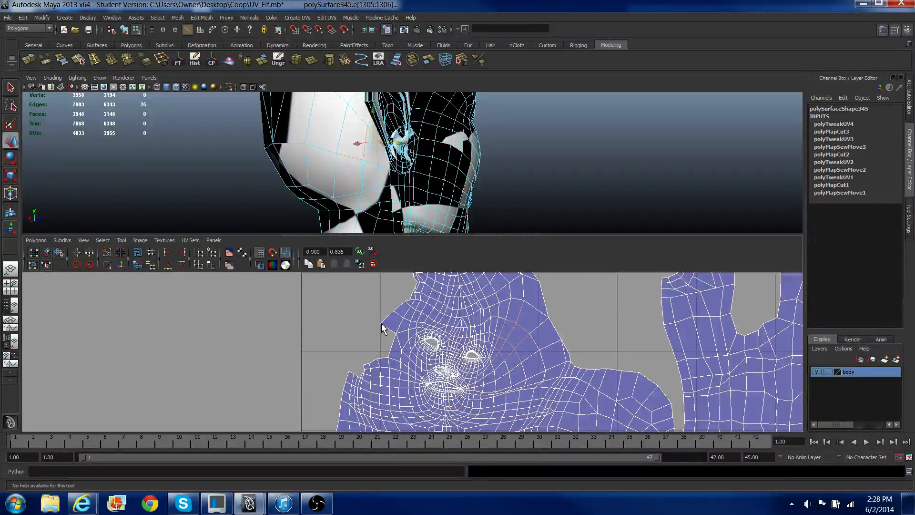
drag(406, 370, 408, 371)
scroll(406, 336, down, 2)
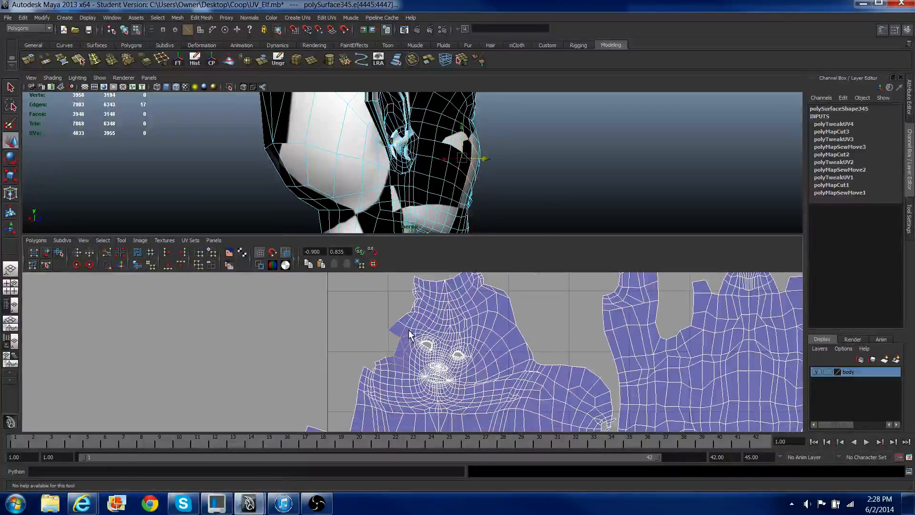
click(121, 264)
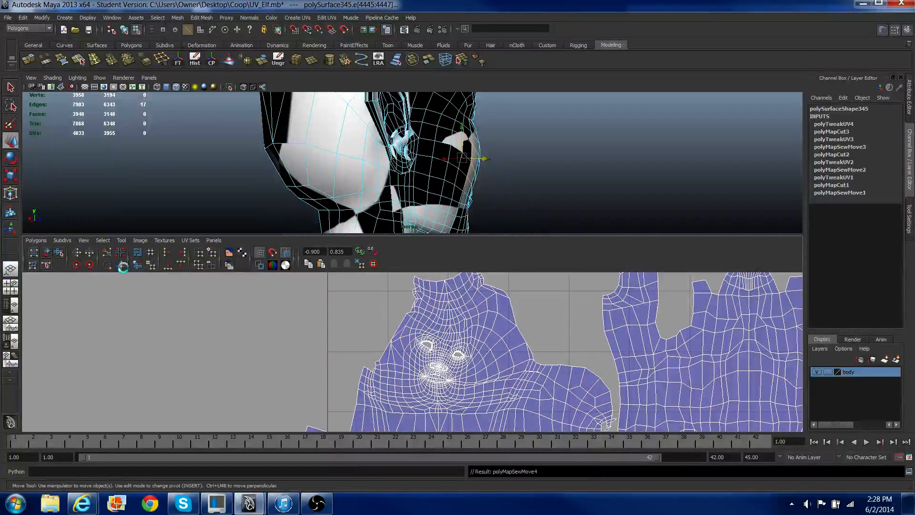
key(ctrl+z)
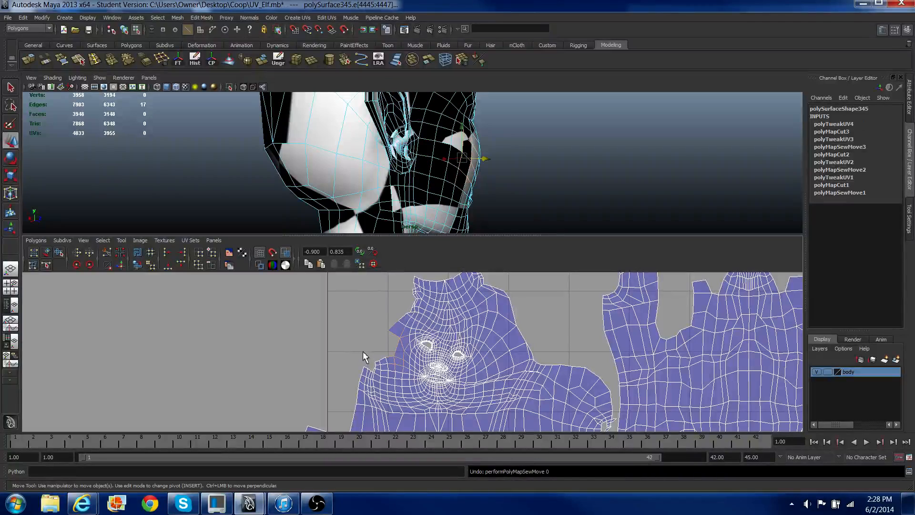
click(121, 263)
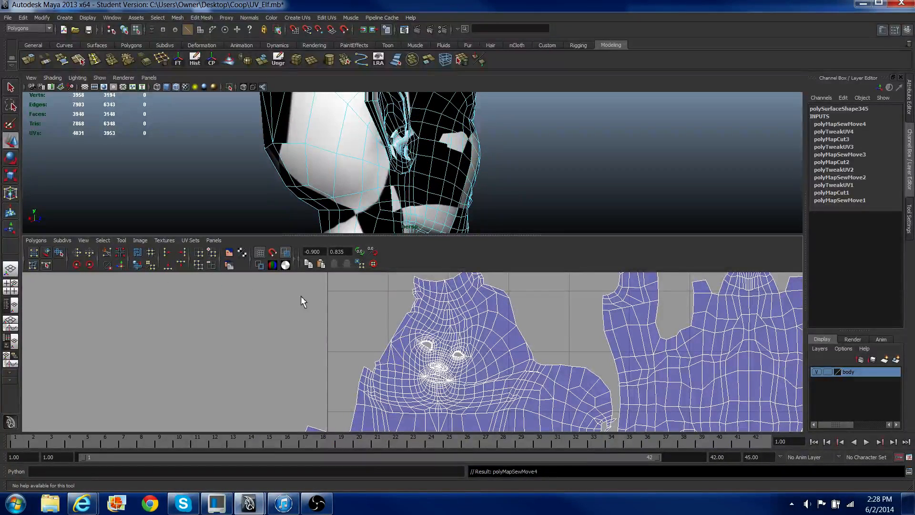
Step: Try to move and sew the remaining border edges at the closed notch beside the face
drag(407, 359, 406, 357)
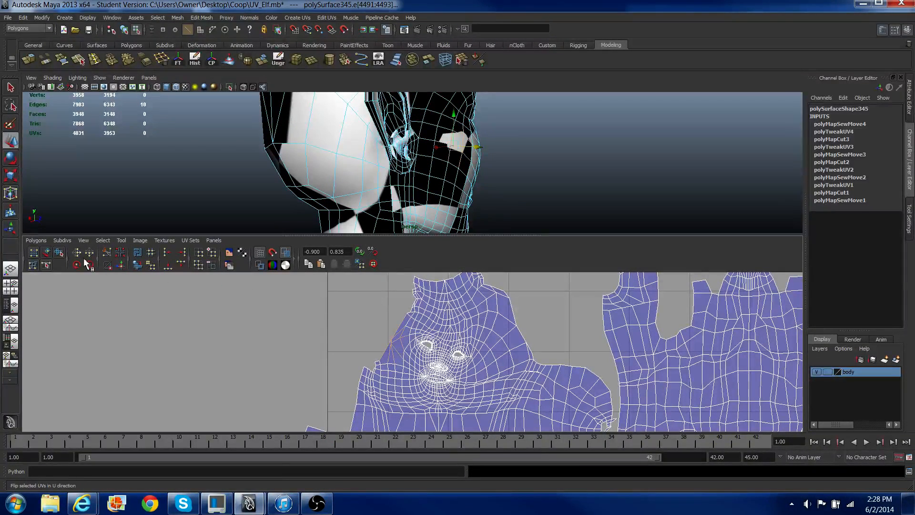
click(120, 265)
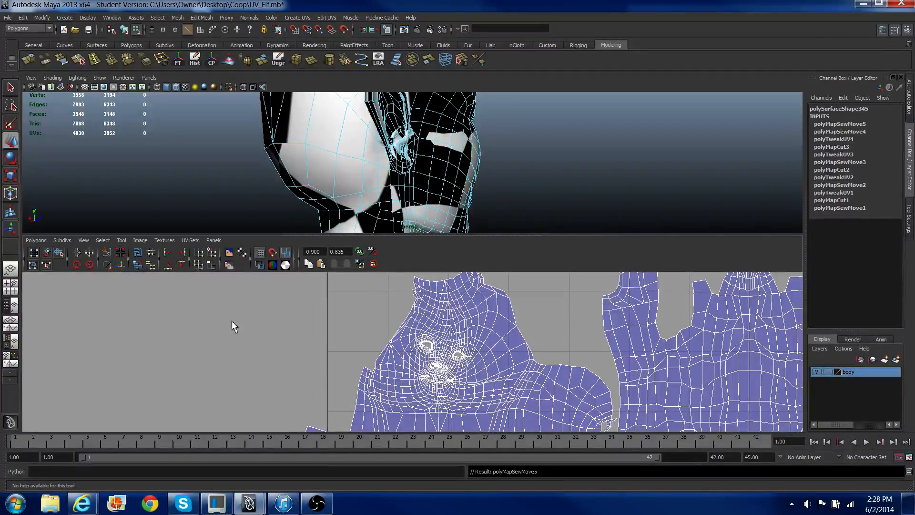
key(ctrl+z)
Step: Select the UVs along the outer side of the face around the closed notch and unfold them
right_drag(358, 342, 391, 343)
drag(318, 289, 371, 335)
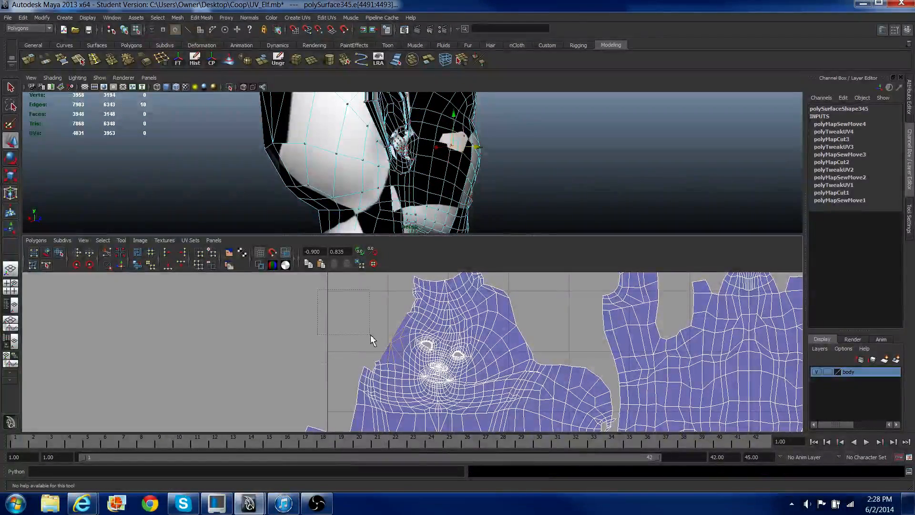
drag(425, 390, 425, 388)
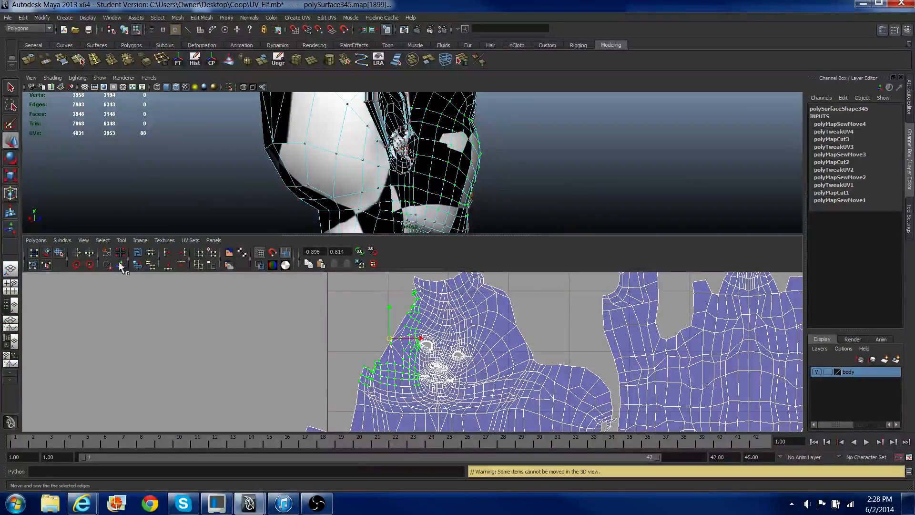
click(136, 266)
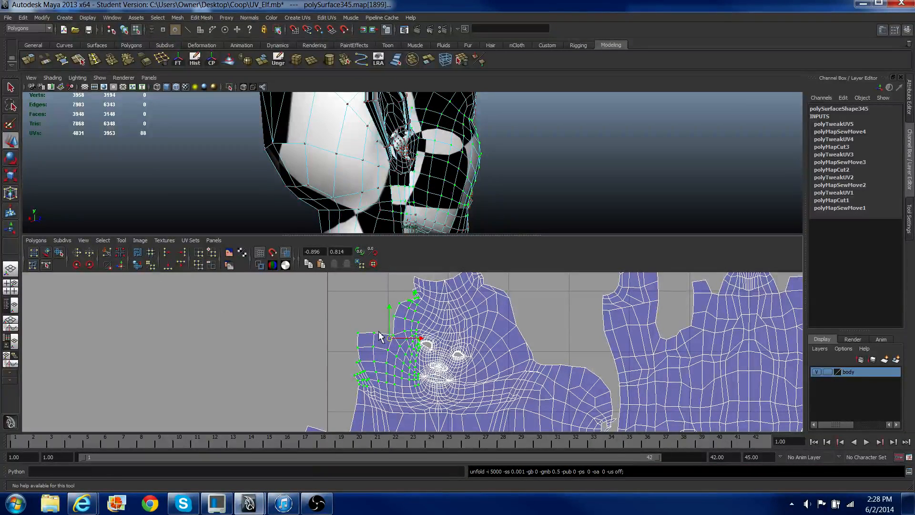
Step: Select the border edges of the gap in the unfolded temple area and move and sew them together
right_drag(369, 320, 369, 310)
drag(368, 321, 388, 350)
click(121, 267)
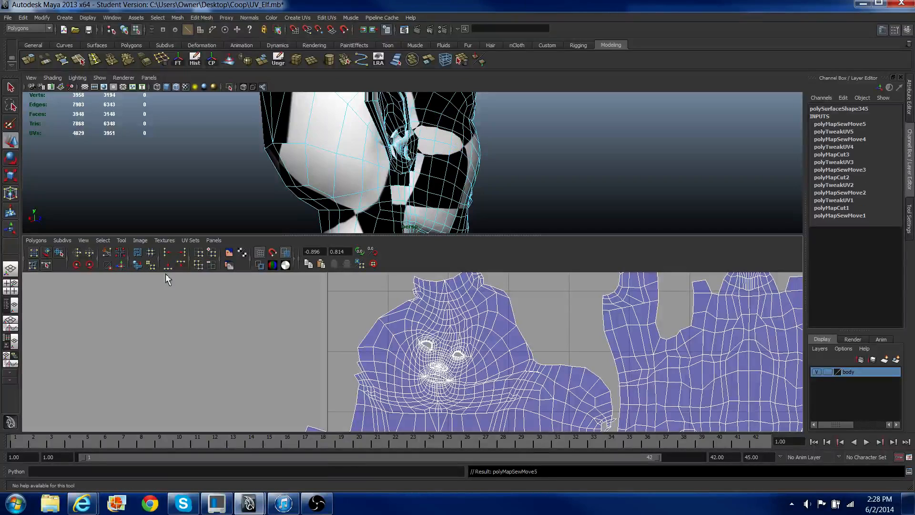
Step: Select the UVs around the newly sewn temple seam and unfold them
right_drag(358, 337, 332, 295)
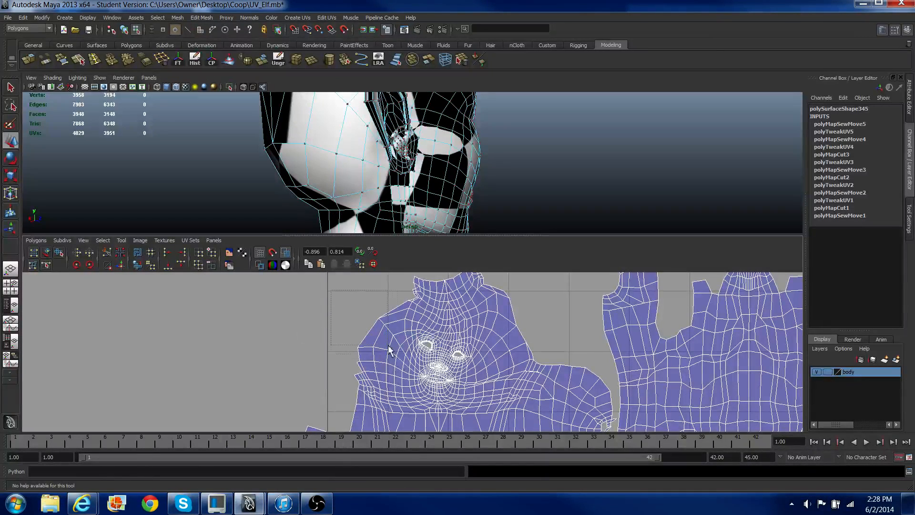
drag(410, 372, 413, 374)
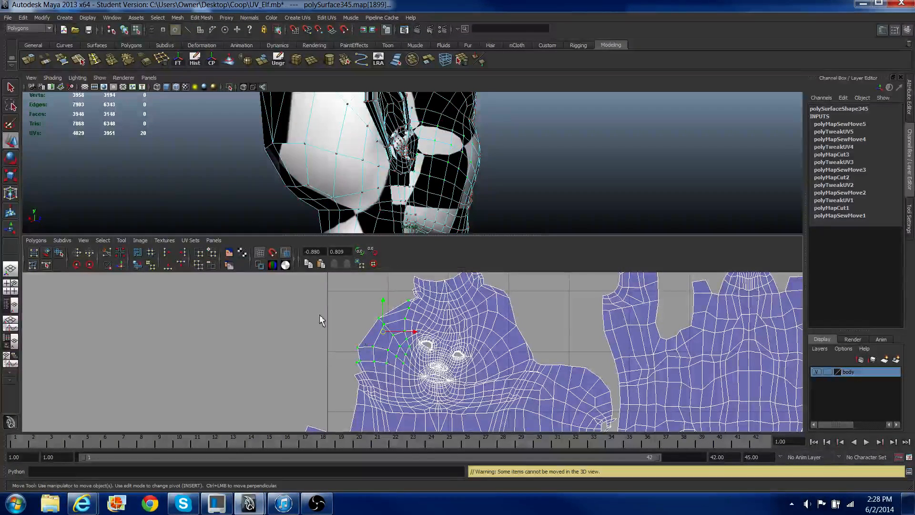
click(137, 265)
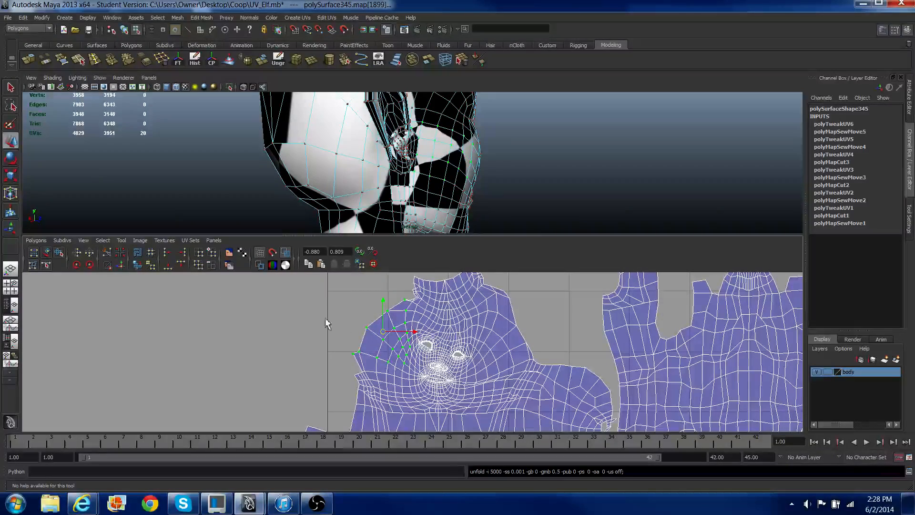
Step: Select the edges on the rounded outer border beside the face and examine their location near the model's ear
click(477, 325)
scroll(442, 332, down, 2)
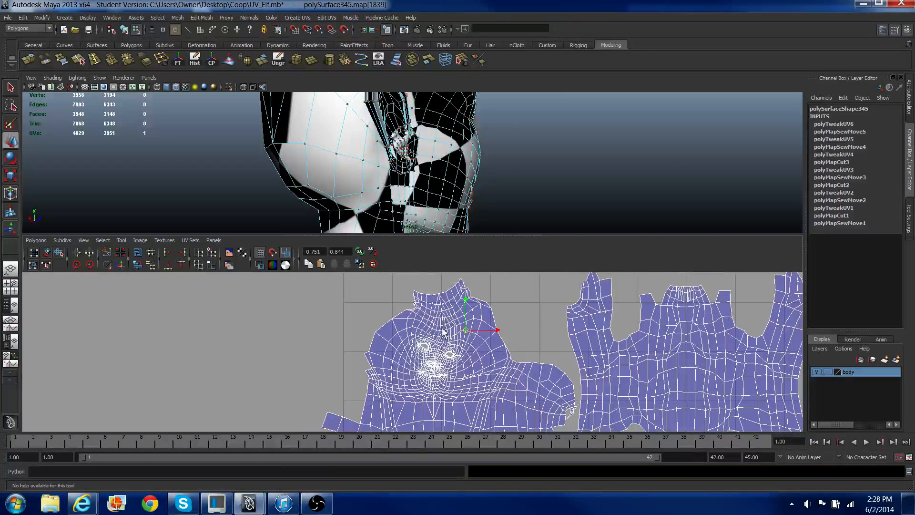
scroll(442, 332, down, 2)
alt+middle_drag(430, 366, 426, 344)
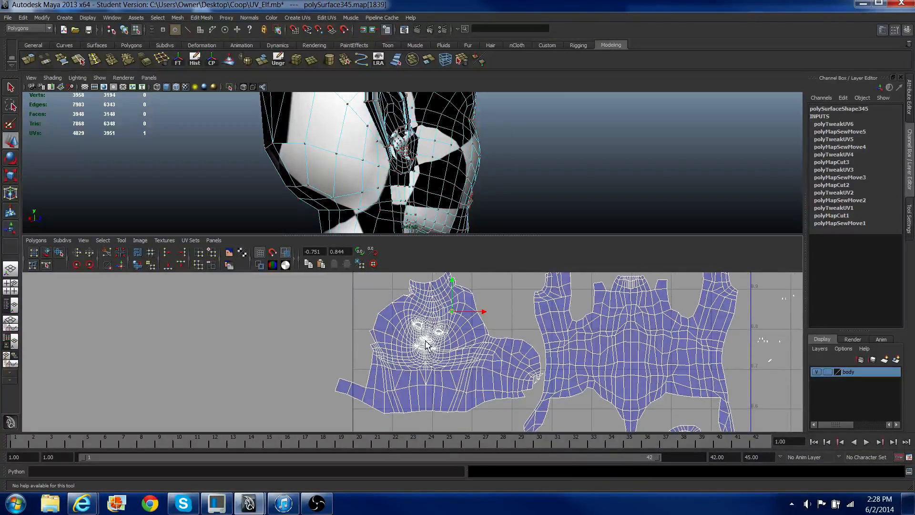
scroll(393, 314, up, 2)
alt+middle_drag(392, 313, 390, 355)
right_drag(362, 342, 362, 320)
drag(392, 355, 380, 339)
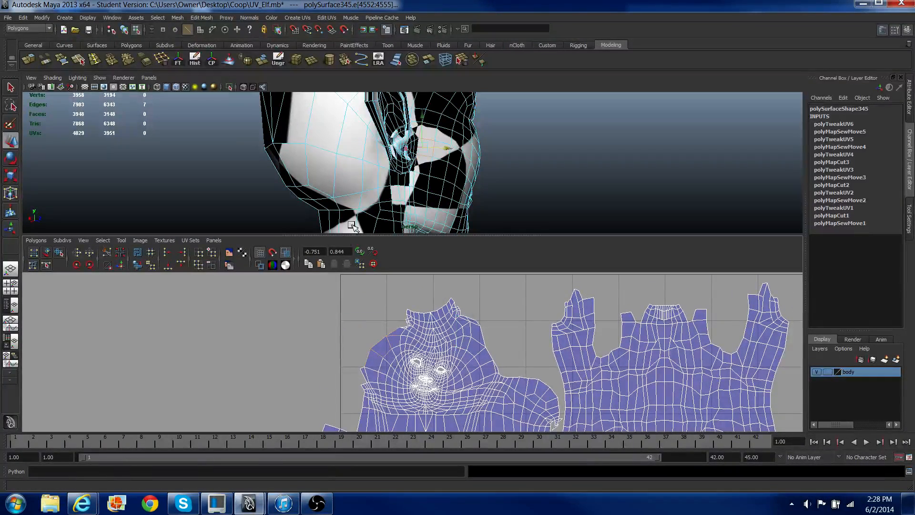
scroll(396, 197, down, 3)
alt+drag(397, 175, 371, 164)
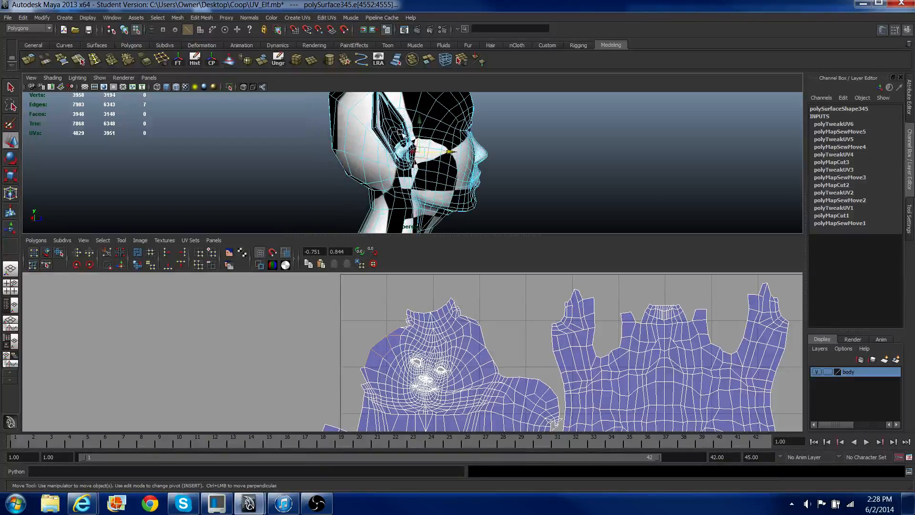
alt+middle_drag(401, 132, 387, 167)
alt+drag(388, 167, 401, 170)
Step: Select the border edges above the forehead on the head shell and examine where they run on the back of the model's head
drag(380, 301, 418, 329)
alt+drag(282, 192, 327, 195)
drag(407, 294, 443, 314)
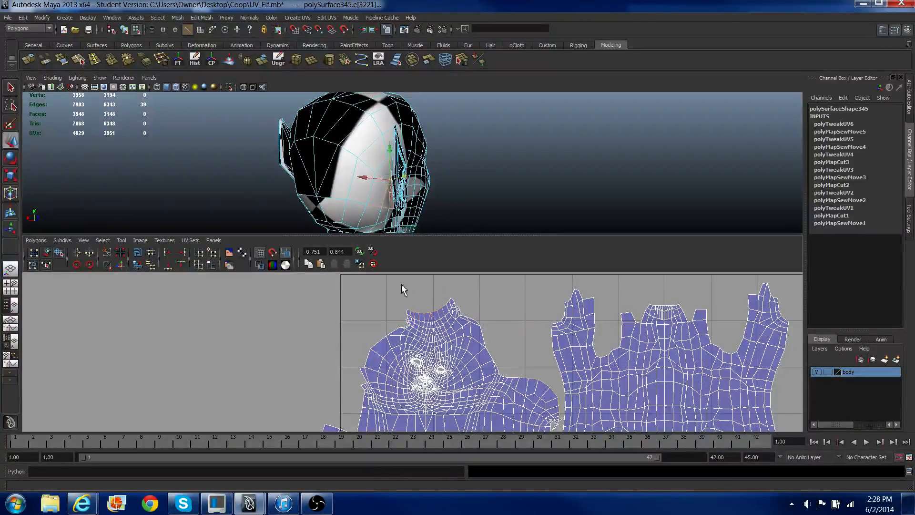
alt+drag(268, 180, 360, 210)
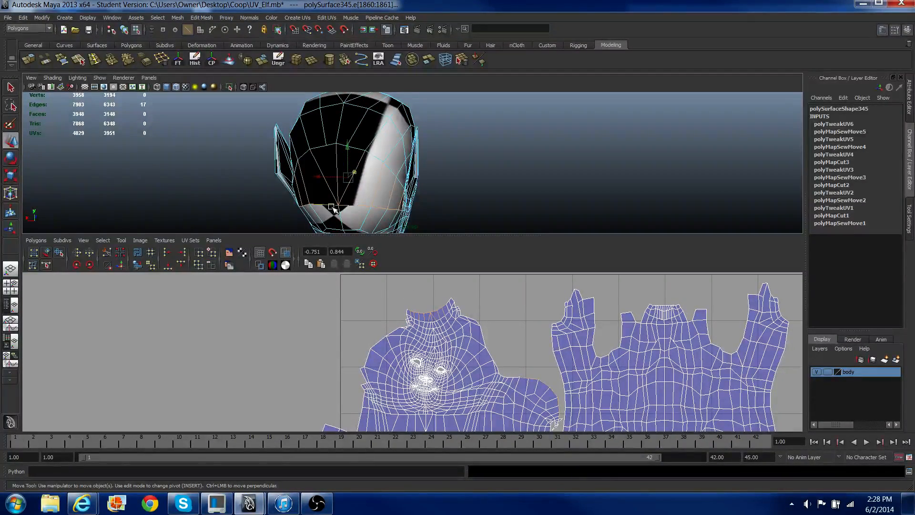
Step: Select the edges of the neck strip below the face on the head shell and examine them on the front of the model
alt+middle_drag(467, 406, 426, 350)
drag(279, 360, 435, 405)
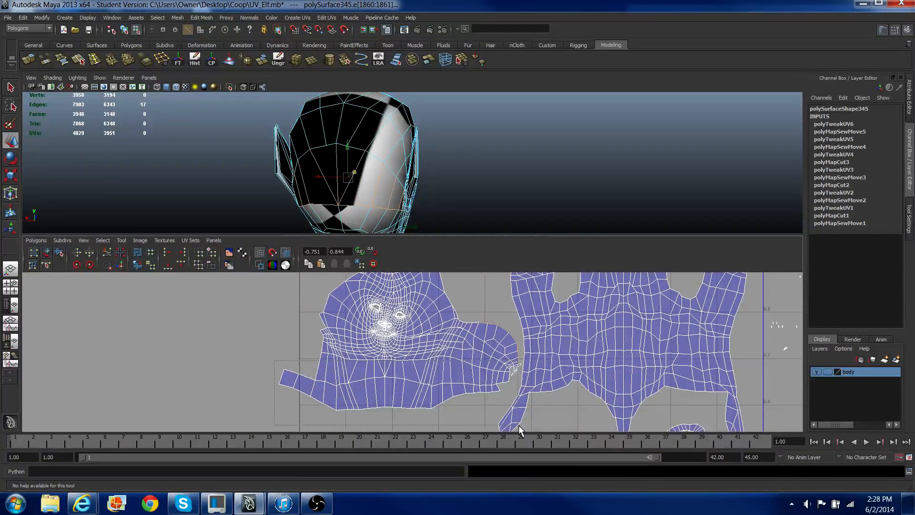
drag(504, 425, 468, 420)
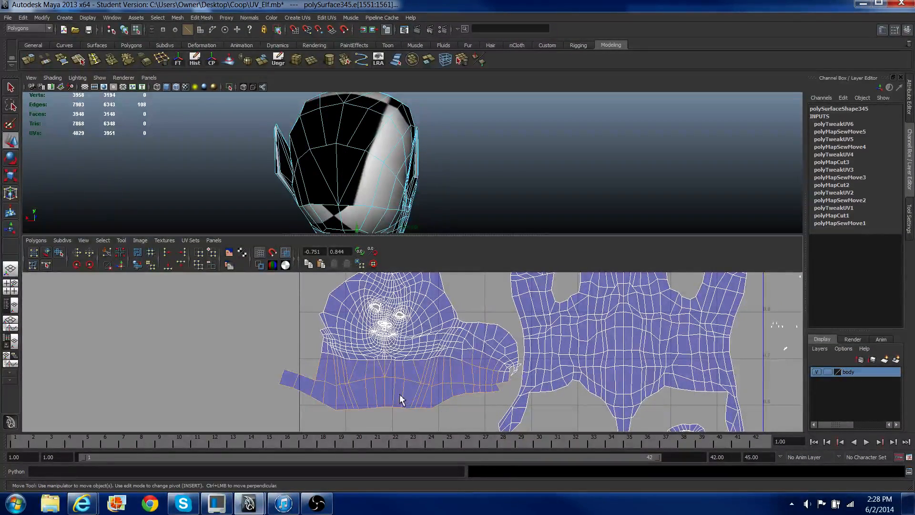
alt+drag(504, 173, 350, 166)
alt+drag(363, 208, 329, 196)
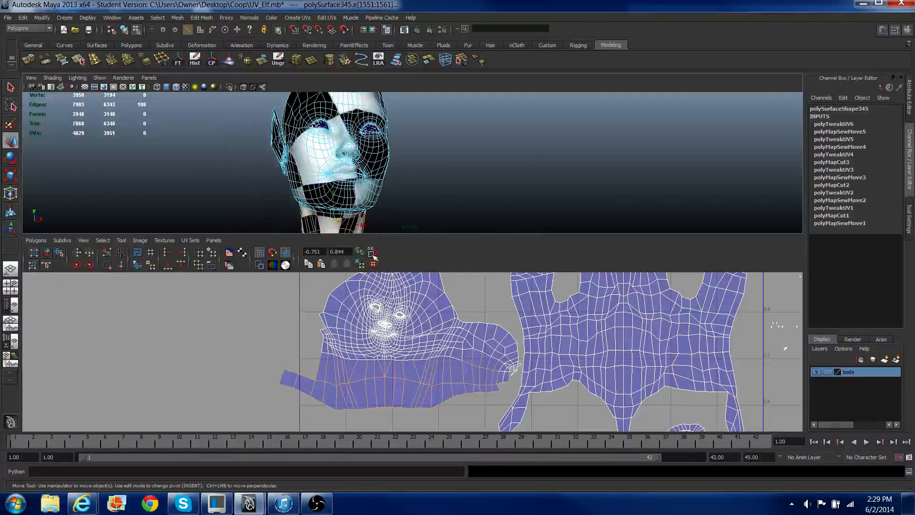
Step: Select the UVs of the two lowest rows along the full neck strip on the head shell
right_drag(337, 404, 332, 407)
drag(333, 414, 442, 424)
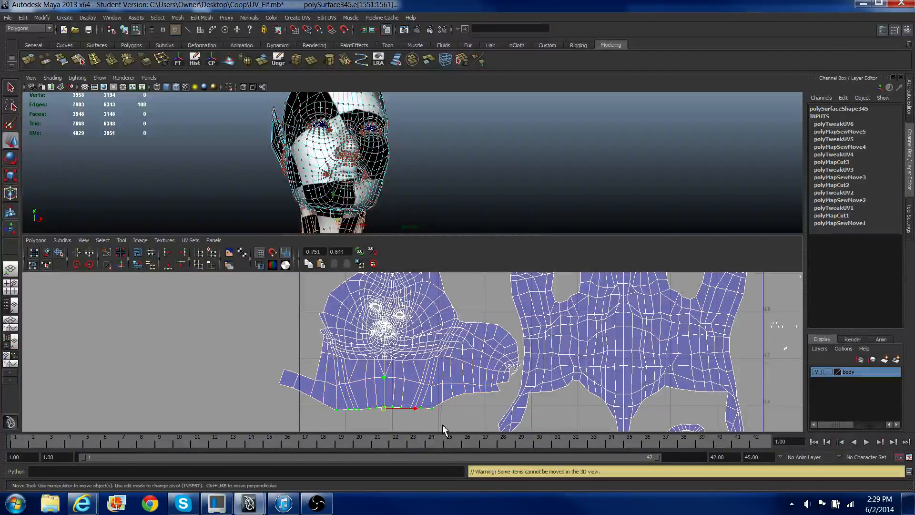
key(shift+period)
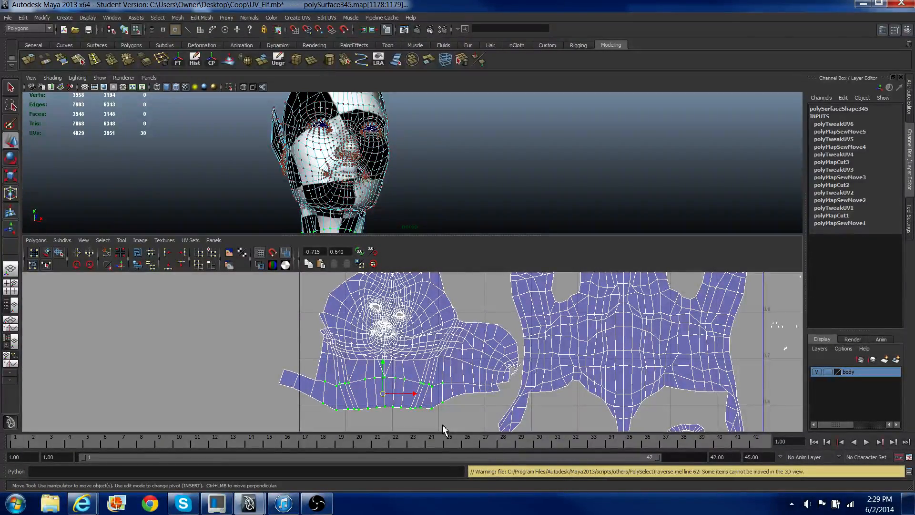
key(shift+period)
key(shift+period)
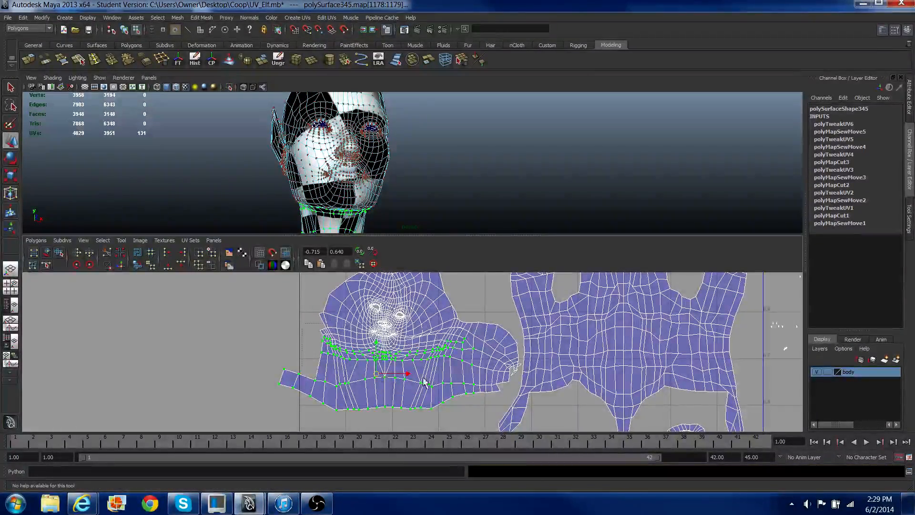
ctrl+drag(456, 375, 496, 367)
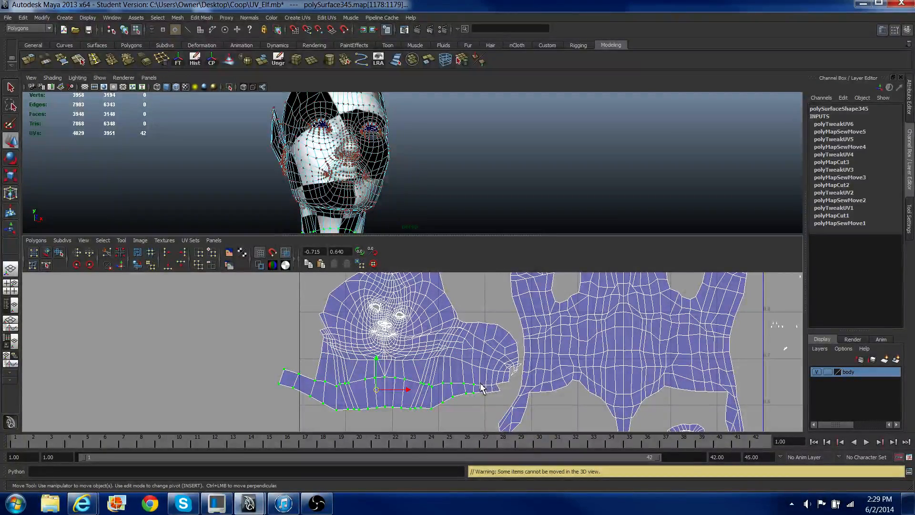
shift+drag(479, 384, 513, 398)
drag(393, 366, 392, 361)
click(392, 360)
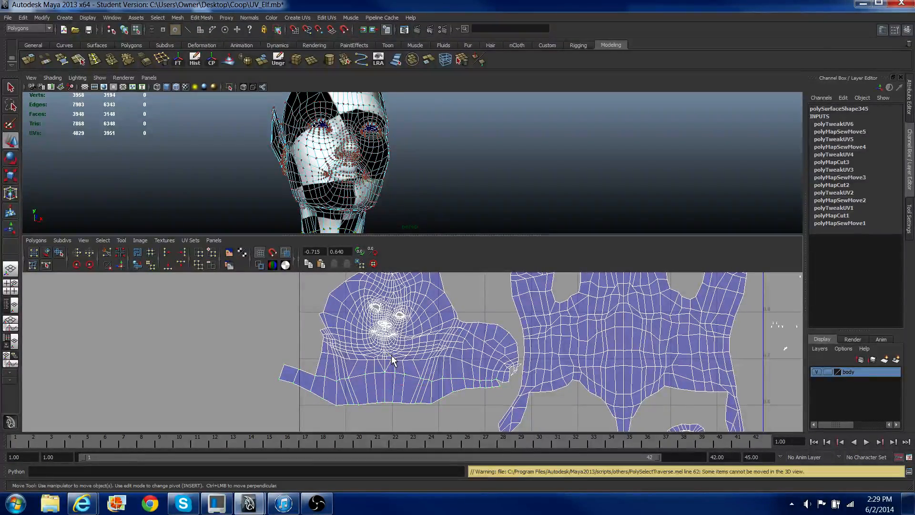
key(ctrl+z)
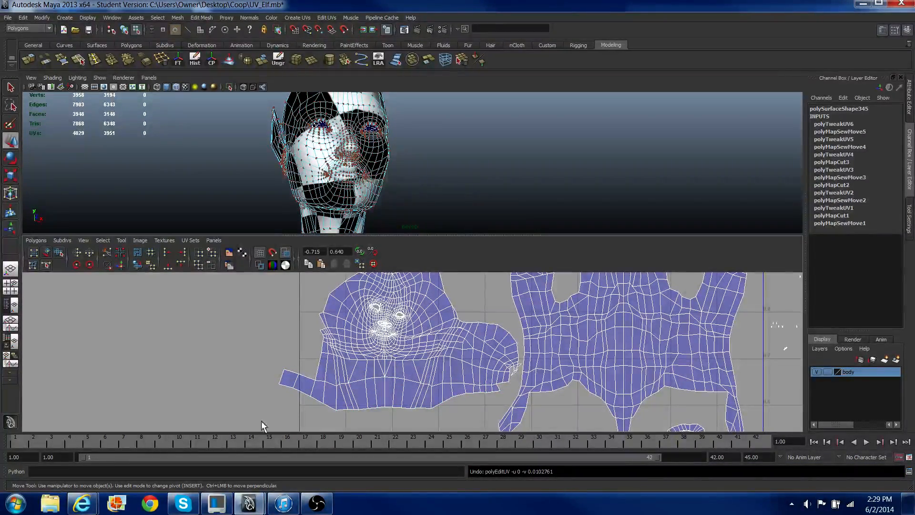
key(ctrl+z)
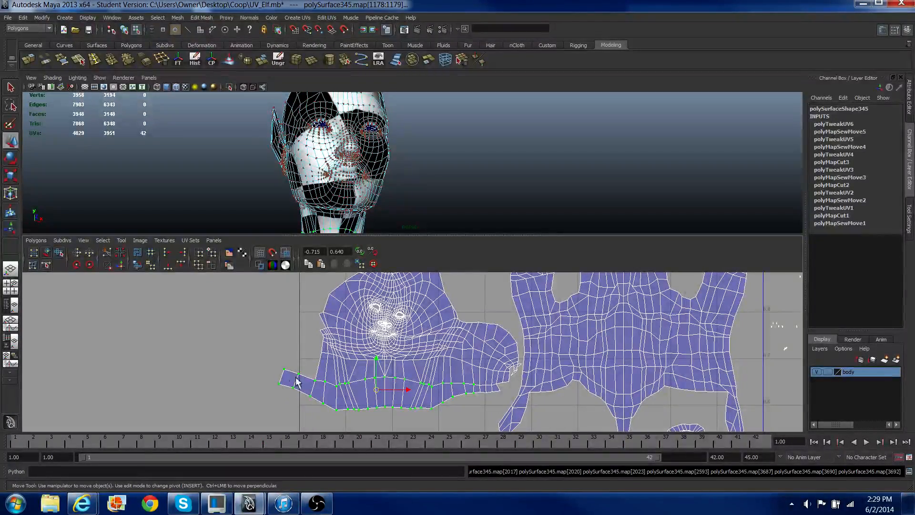
Step: Move the neck strip's two lowest UV rows up toward the face, raising the bottom border row a little further
drag(377, 362, 377, 351)
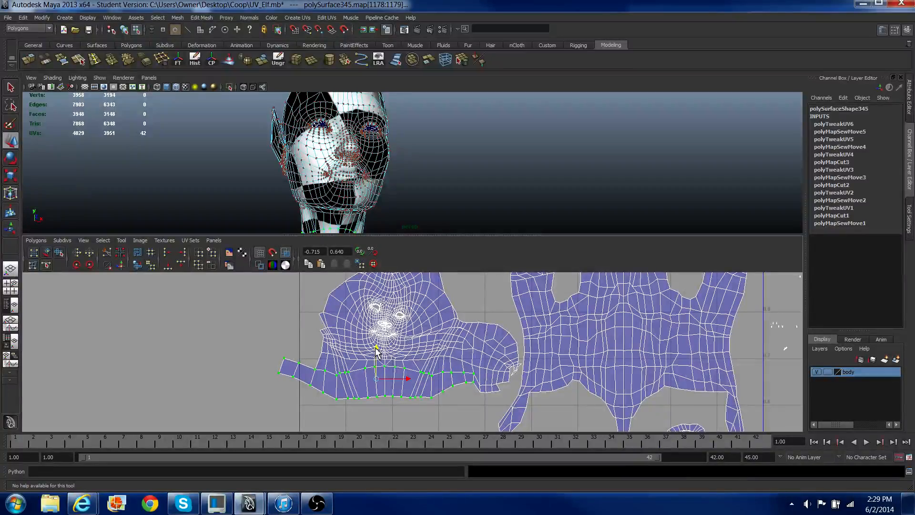
drag(271, 347, 336, 378)
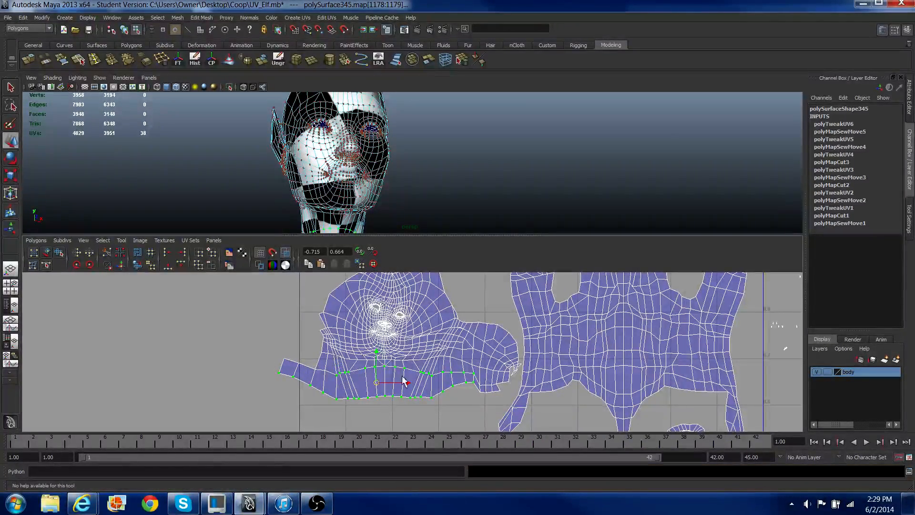
ctrl+drag(432, 380, 477, 377)
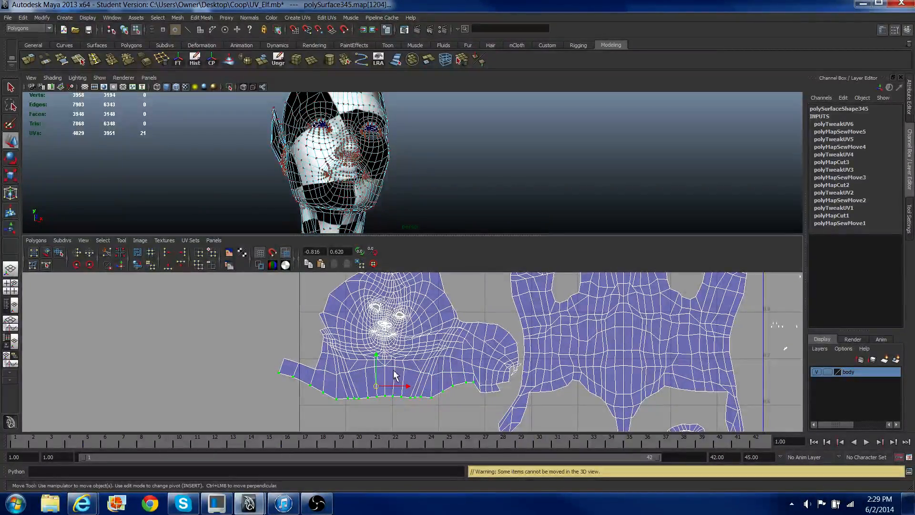
drag(377, 361, 428, 378)
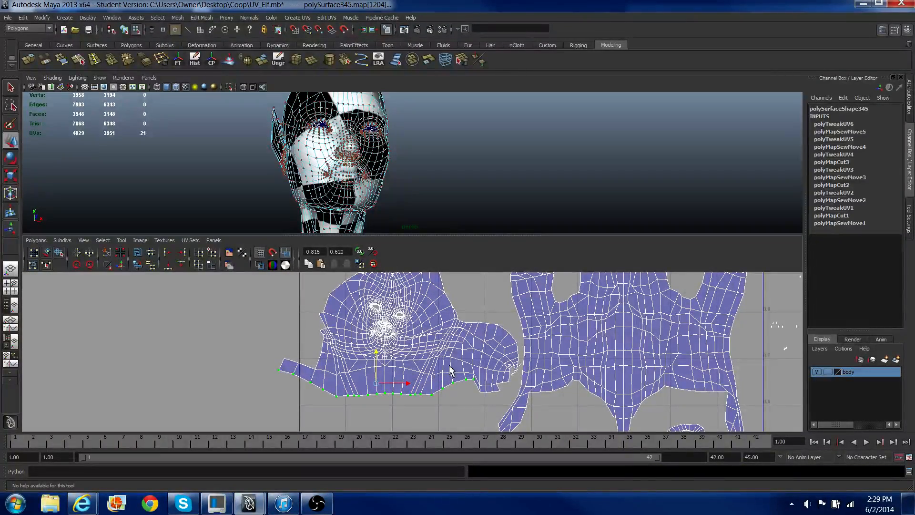
ctrl+drag(490, 390, 448, 376)
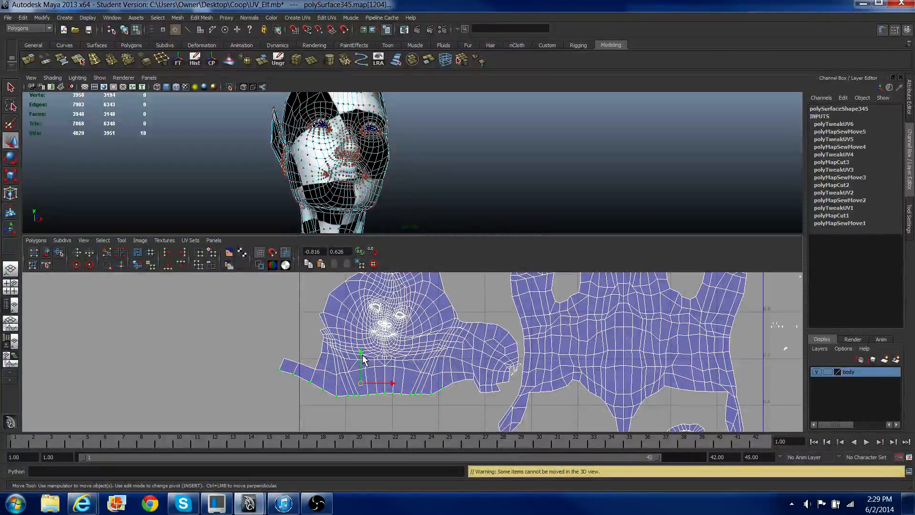
drag(362, 358, 362, 351)
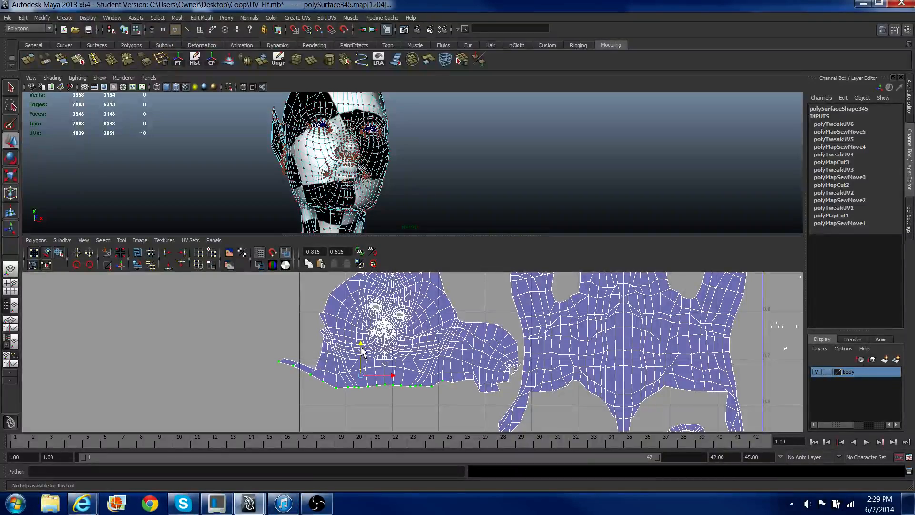
Step: Cut the edge where the narrow tail joins the left end of the head shell's neck strip
scroll(235, 387, up, 3)
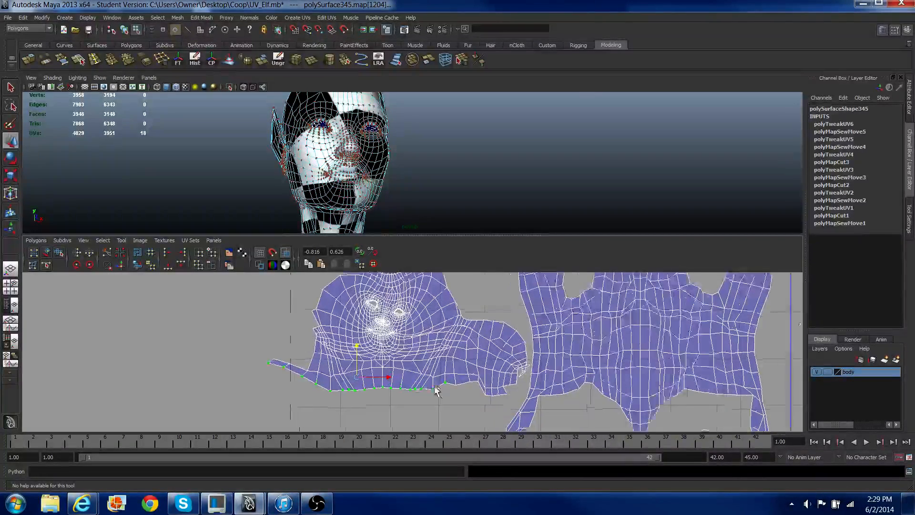
right_drag(262, 382, 287, 375)
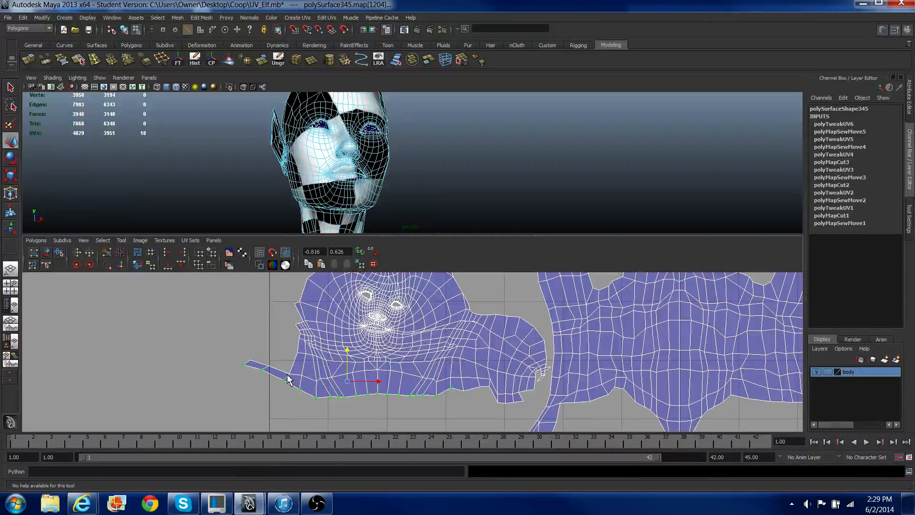
click(288, 381)
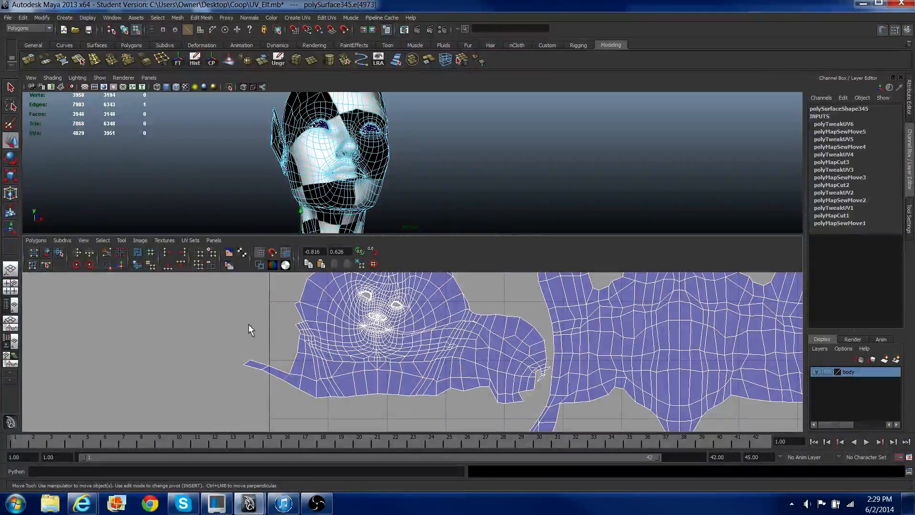
click(108, 260)
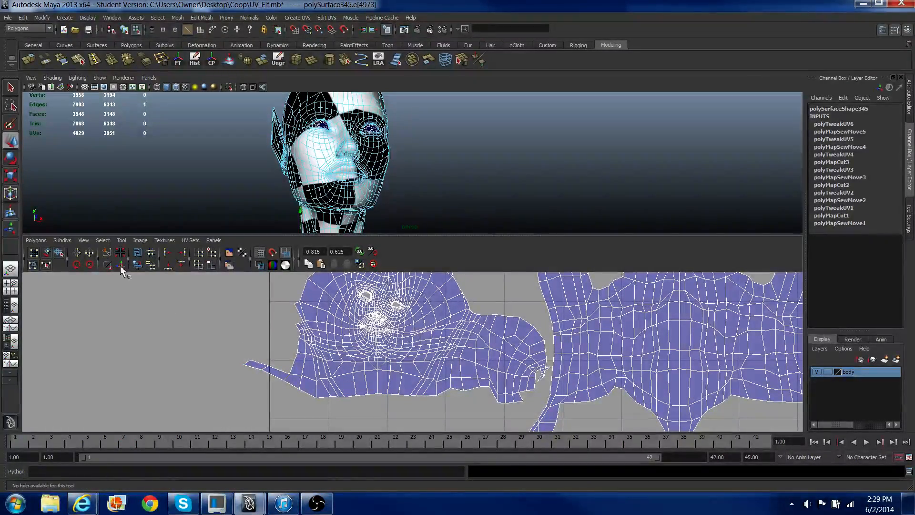
Step: Move and sew the detached tail piece onto its matching edges at the opposite end of the head shell
right_drag(250, 376, 244, 342)
drag(240, 351, 272, 379)
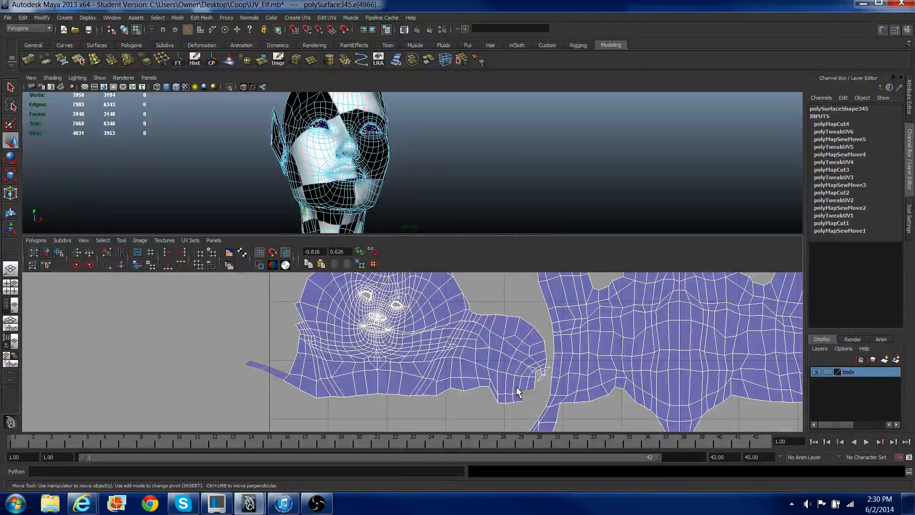
shift+drag(516, 387, 530, 395)
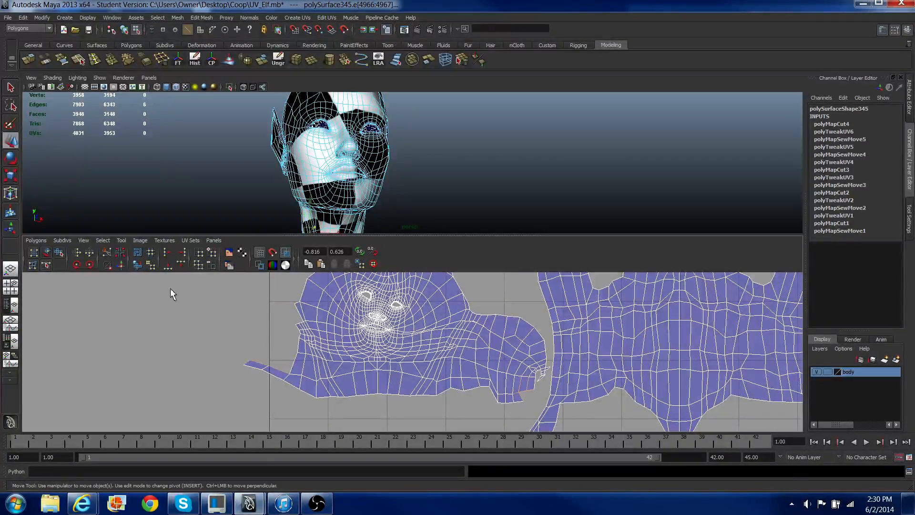
click(121, 264)
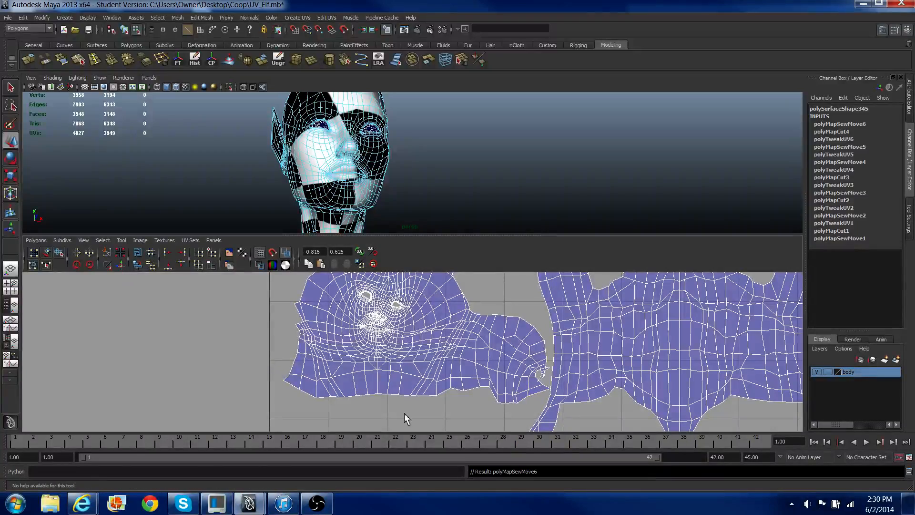
Step: Select the UVs around the newly sewn tail piece, unfold them, and clear the selection
right_drag(485, 402, 501, 373)
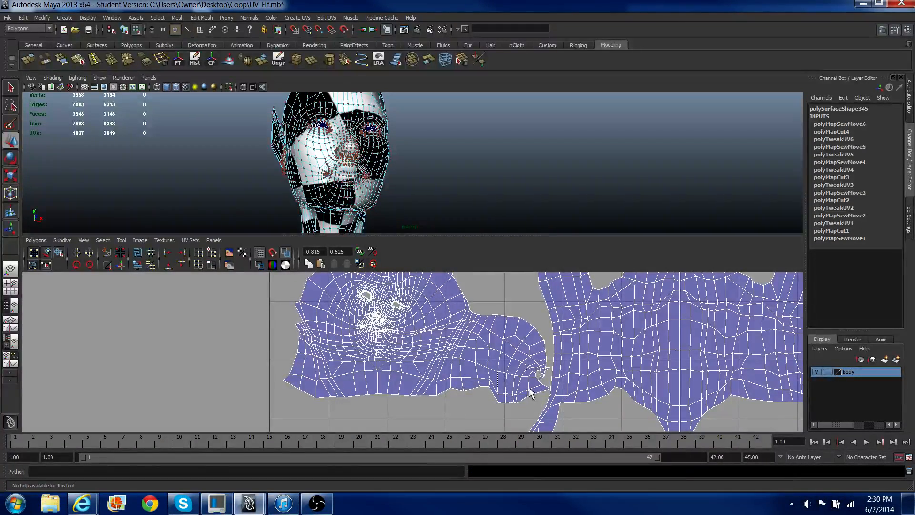
drag(554, 408, 554, 408)
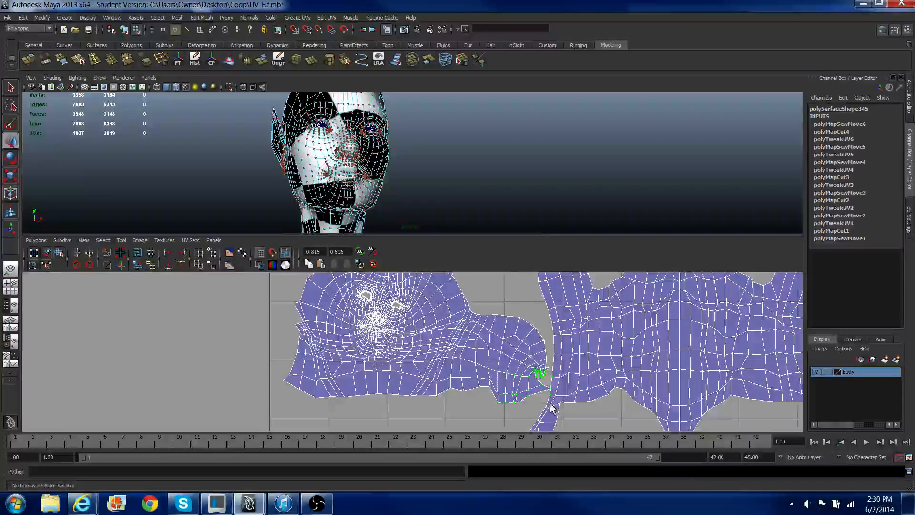
click(138, 264)
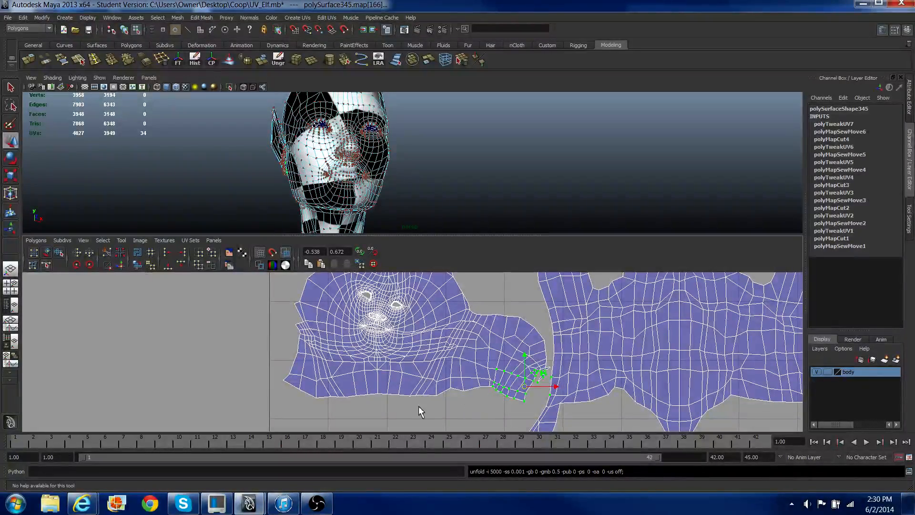
click(433, 408)
Step: Select the whole head shell, rotate it a quarter turn clockwise, and fit it into the upper-left corner of the UV square
alt+right_drag(448, 406, 441, 345)
right_click(415, 338)
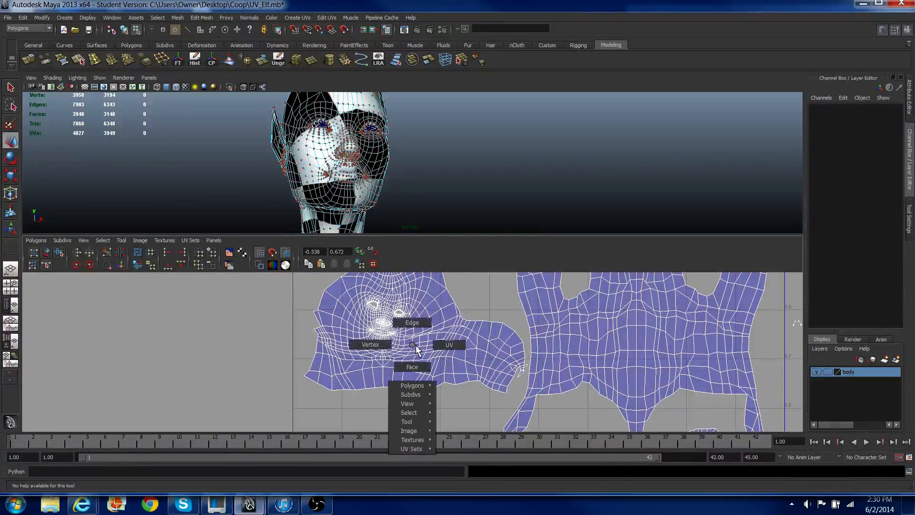
drag(401, 324, 427, 343)
ctrl+right_drag(427, 342, 425, 316)
key(e)
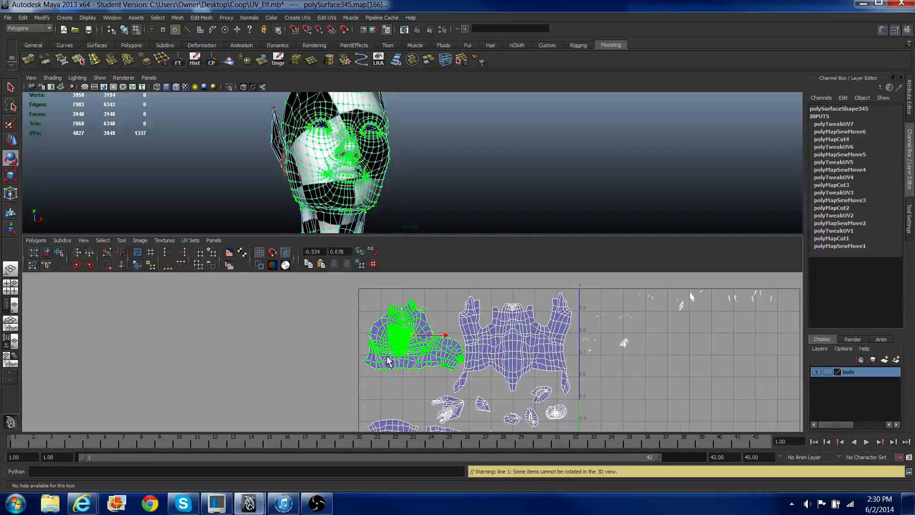
drag(434, 317, 410, 354)
key(w)
key(r)
key(ctrl+z)
key(w)
scroll(419, 357, down, 2)
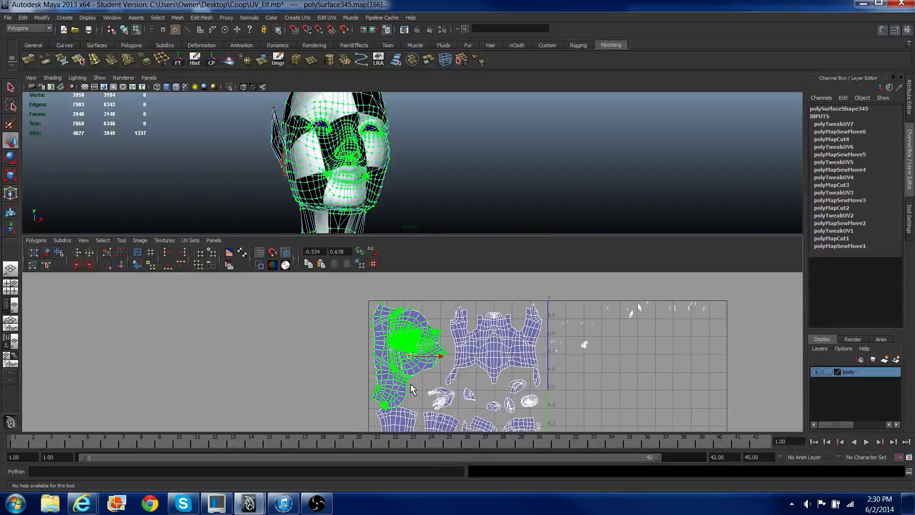
Step: Tilt the limb shell directly below the head shell clockwise and scale it down slightly to clear the head shell
alt+middle_drag(410, 384, 404, 330)
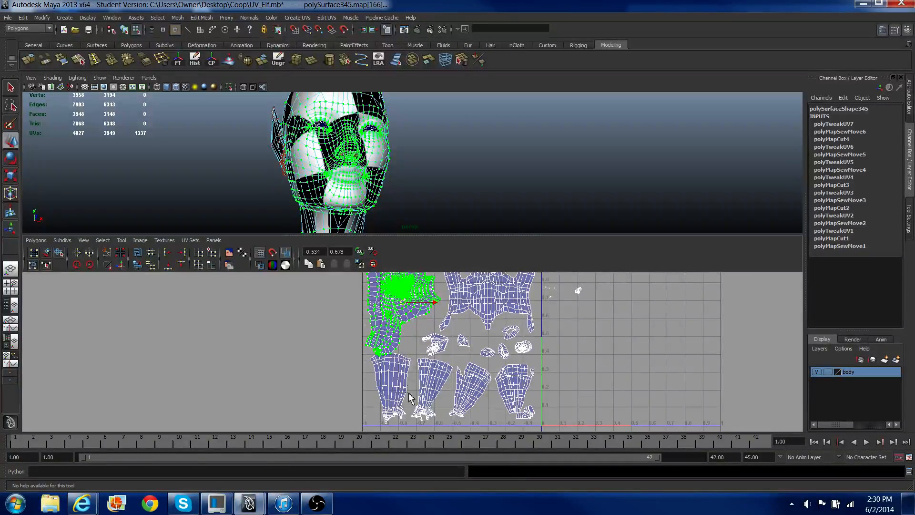
drag(408, 392, 409, 392)
ctrl+right_drag(408, 392, 421, 387)
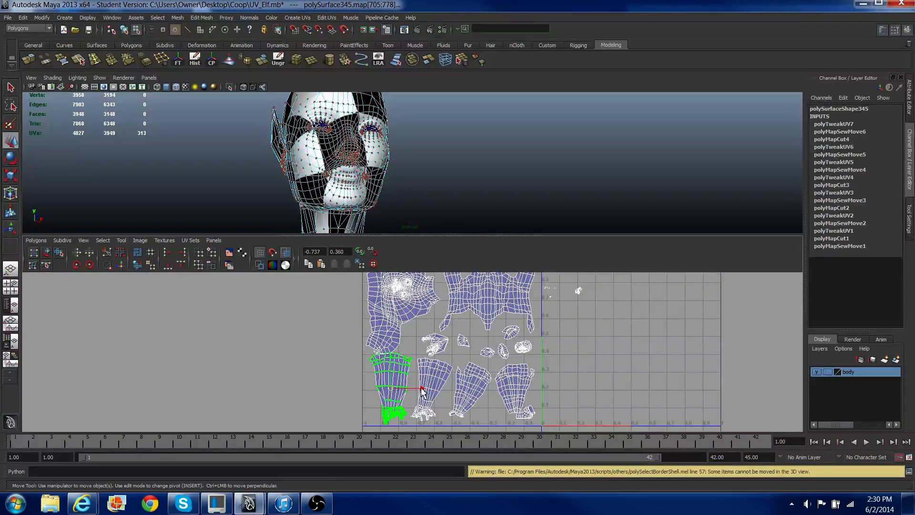
key(e)
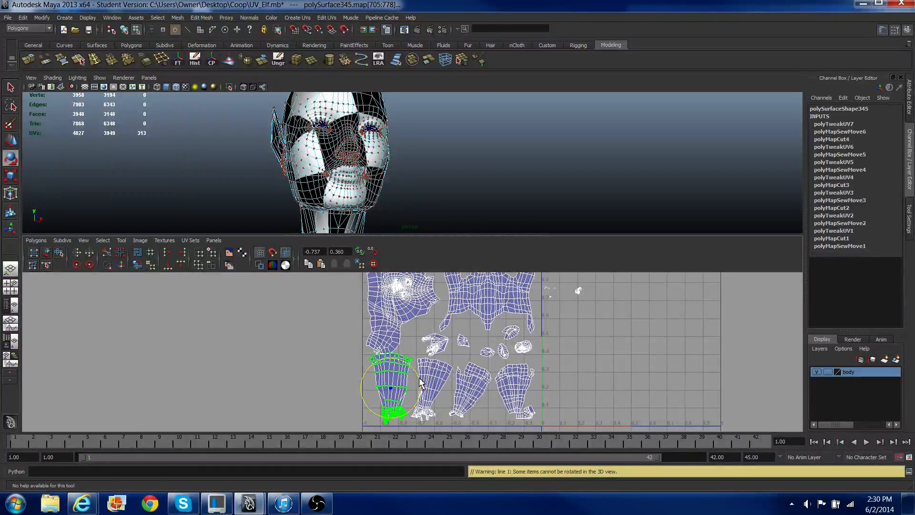
drag(421, 387, 425, 394)
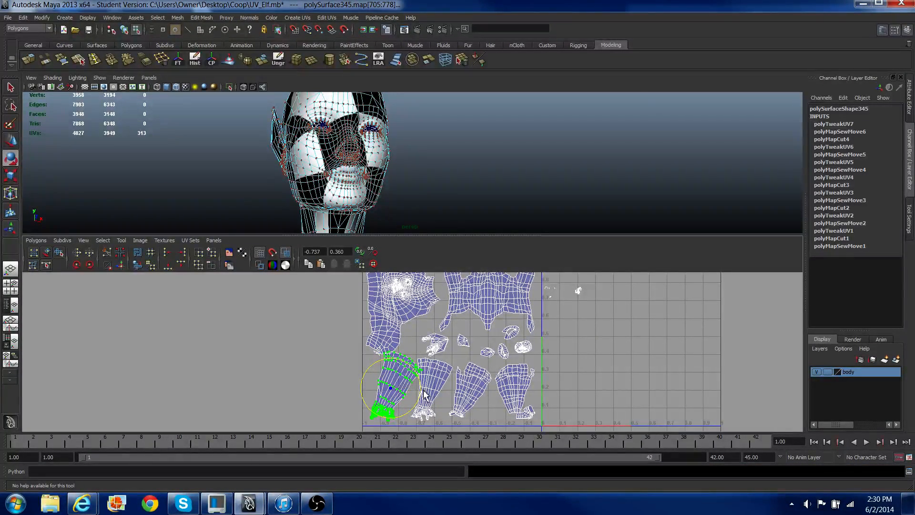
key(r)
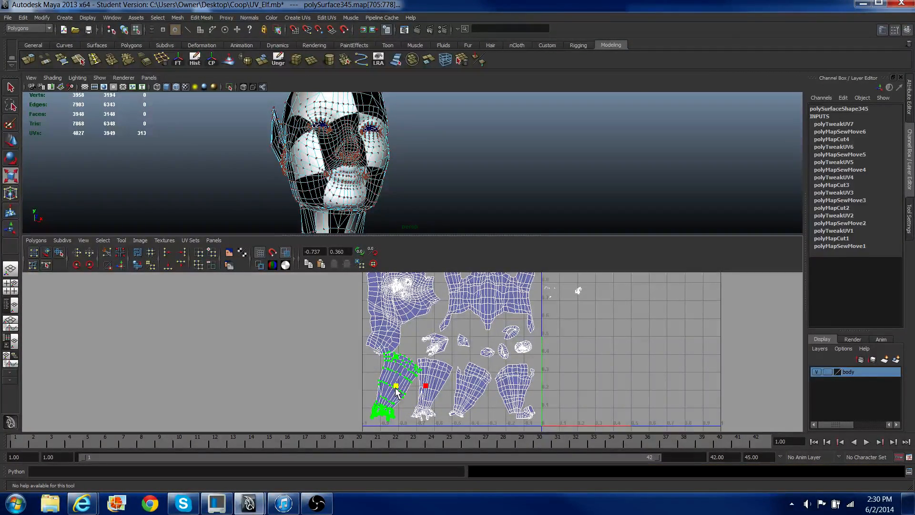
drag(395, 388, 394, 392)
key(w)
click(323, 376)
scroll(359, 366, down, 1)
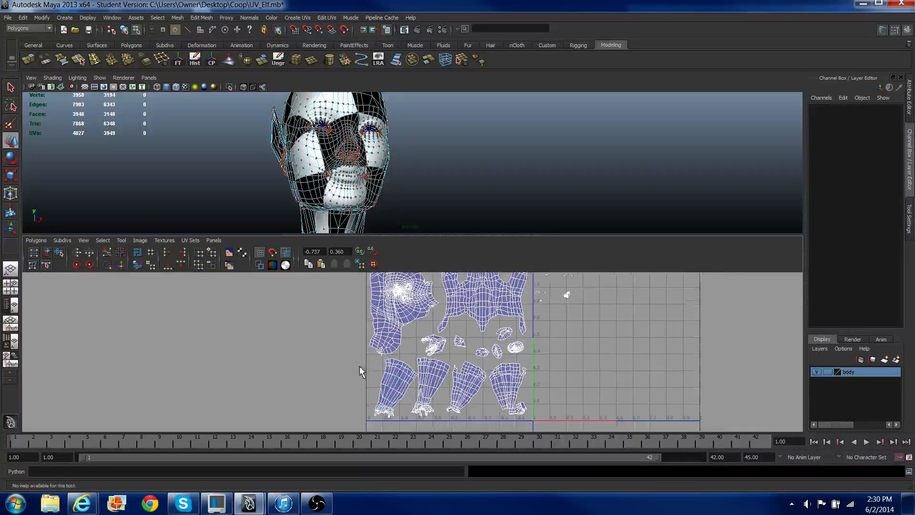
Step: Return to object mode with the body mesh selected and delete its construction history
scroll(360, 367, down, 2)
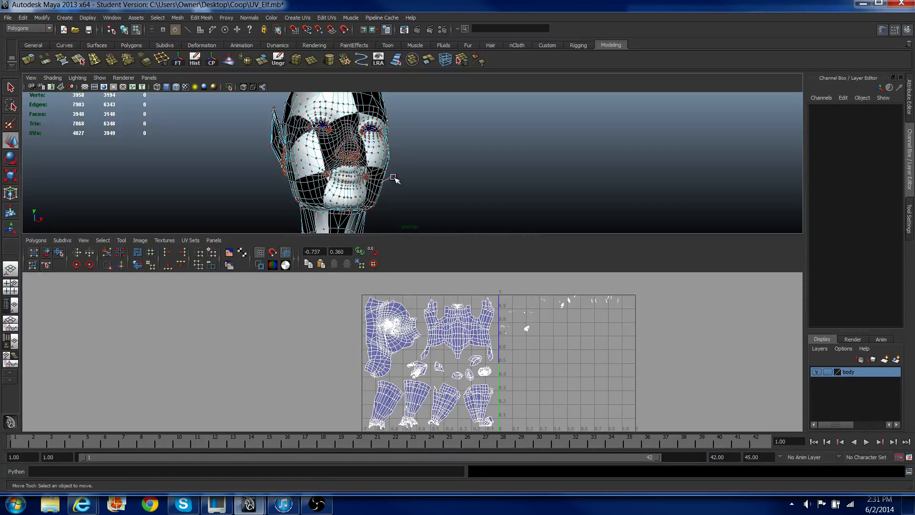
right_drag(381, 181, 403, 171)
scroll(381, 175, down, 3)
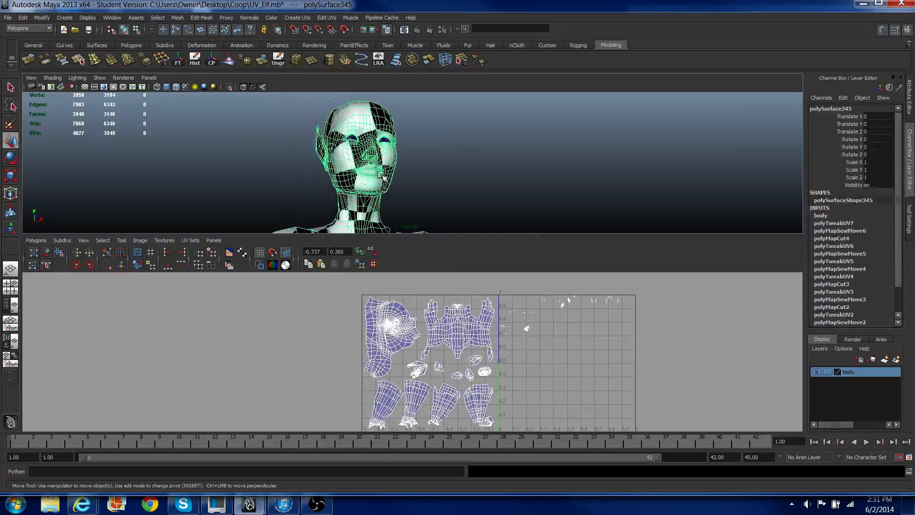
scroll(381, 175, down, 2)
click(195, 59)
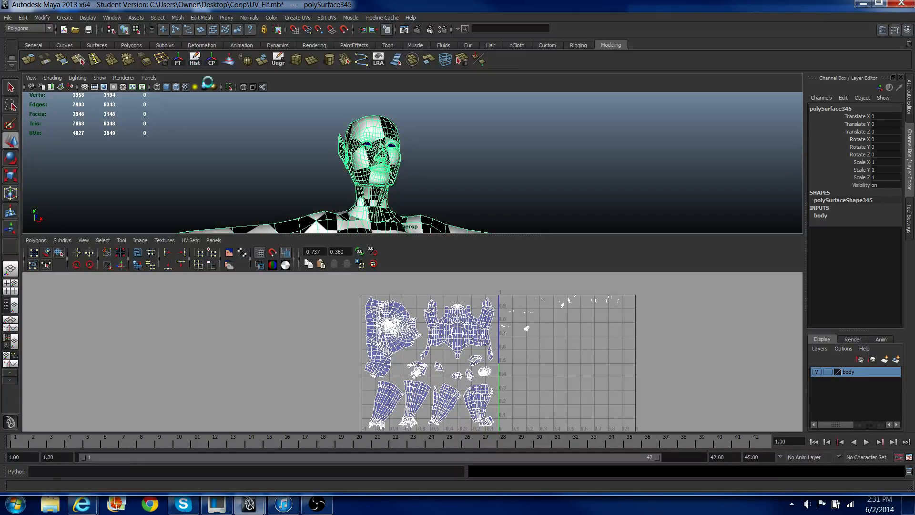
Step: Examine the checker pattern over the elf's whole body from the front, back and side for stretching and uneven scale
scroll(419, 190, down, 4)
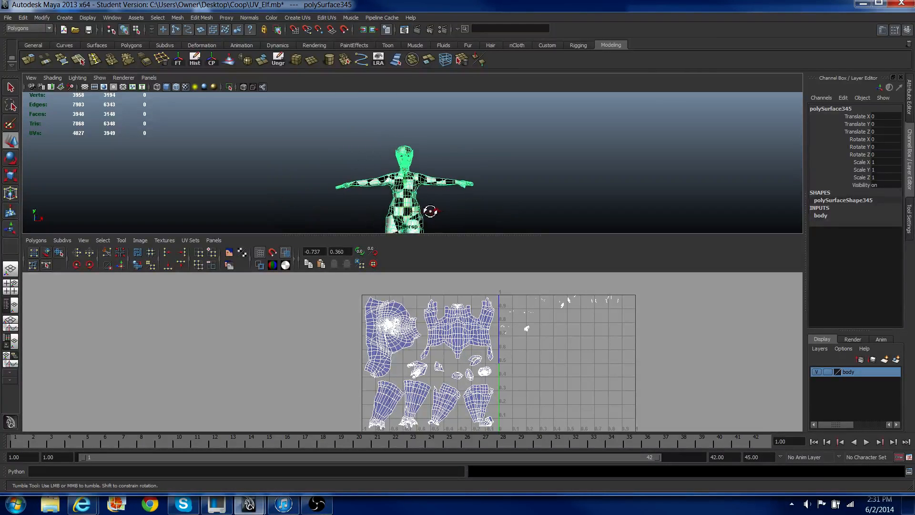
alt+drag(430, 211, 422, 191)
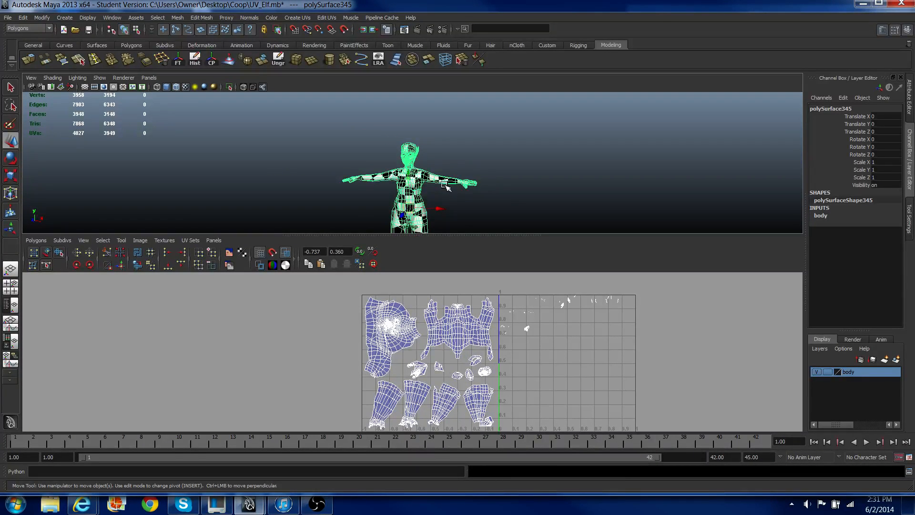
alt+middle_drag(435, 213, 426, 155)
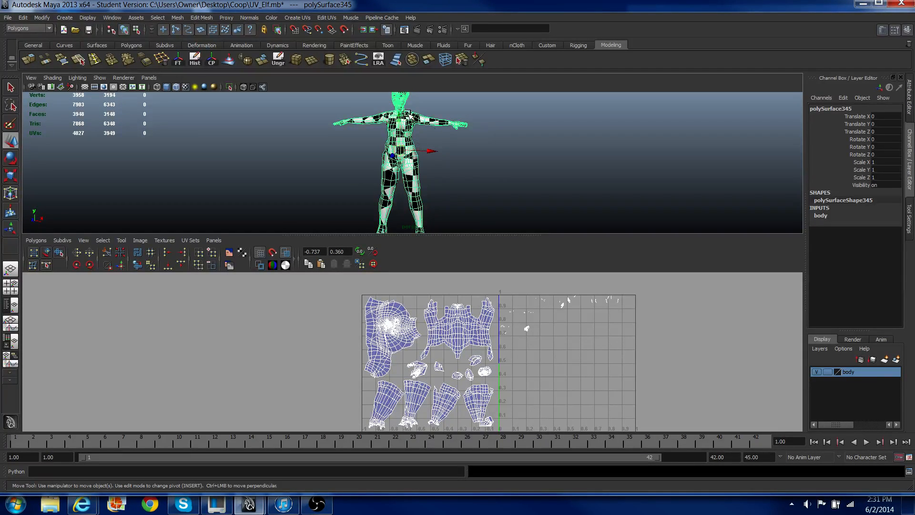
alt+drag(411, 157, 418, 160)
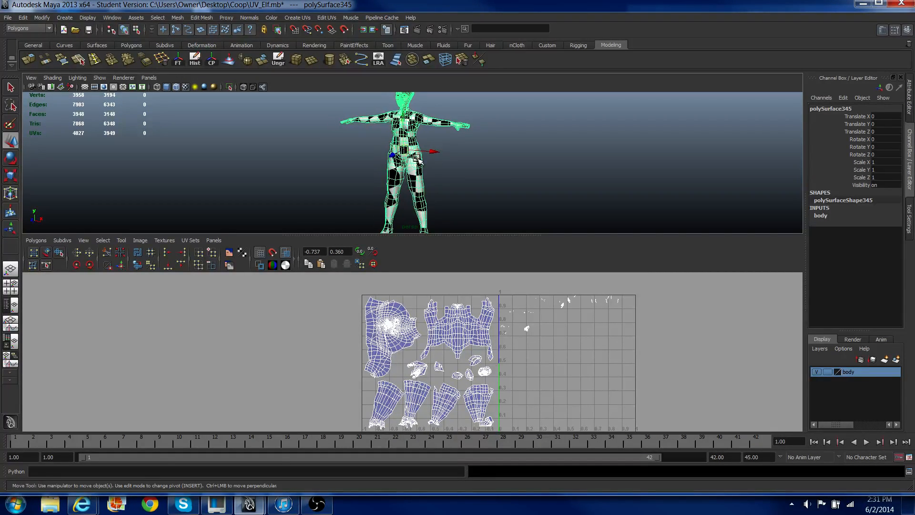
alt+drag(501, 183, 410, 170)
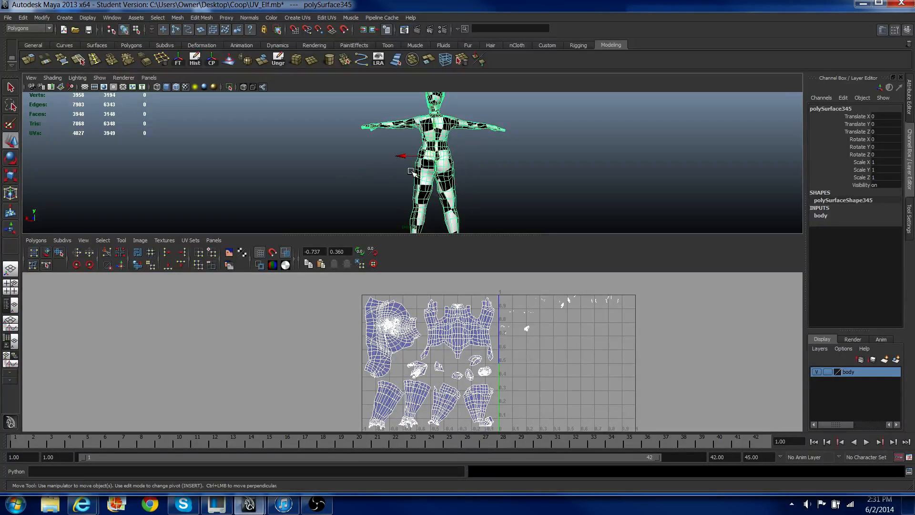
alt+middle_drag(440, 190, 413, 184)
alt+drag(302, 184, 347, 187)
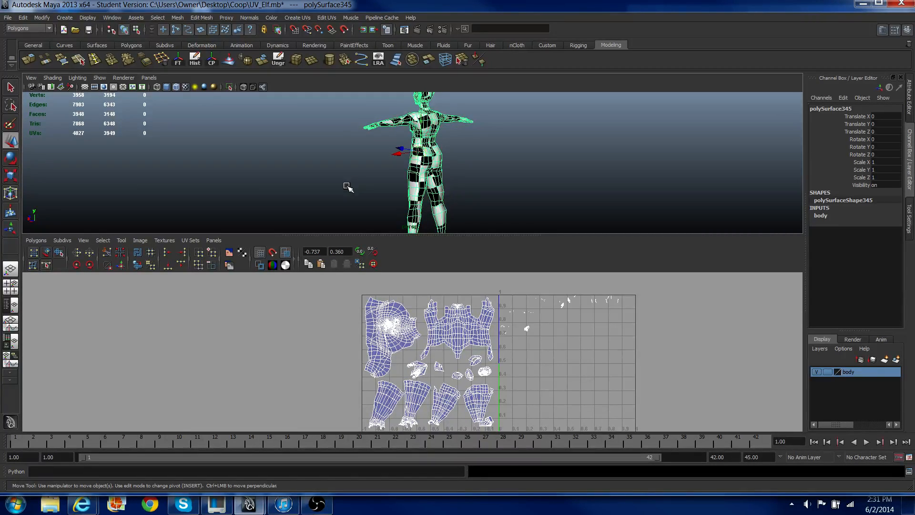
Step: Select all UVs of the arranged shells and move them one tile along U into the 0-to-1 UV square
right_drag(403, 344, 426, 339)
drag(364, 301, 422, 346)
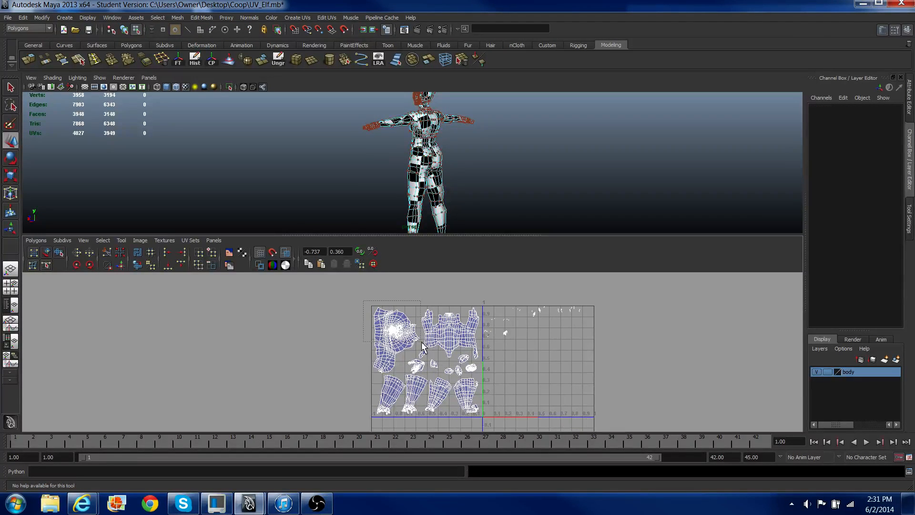
drag(488, 413, 481, 424)
key(w)
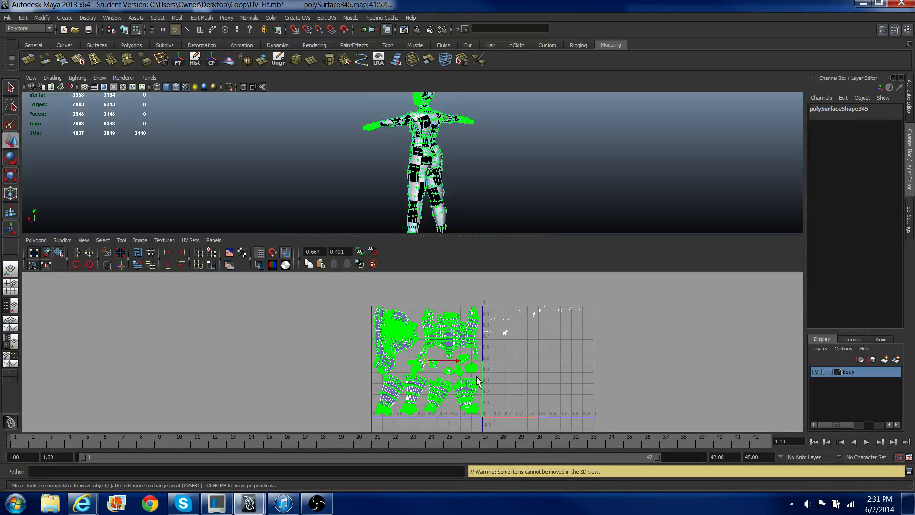
drag(463, 362, 572, 367)
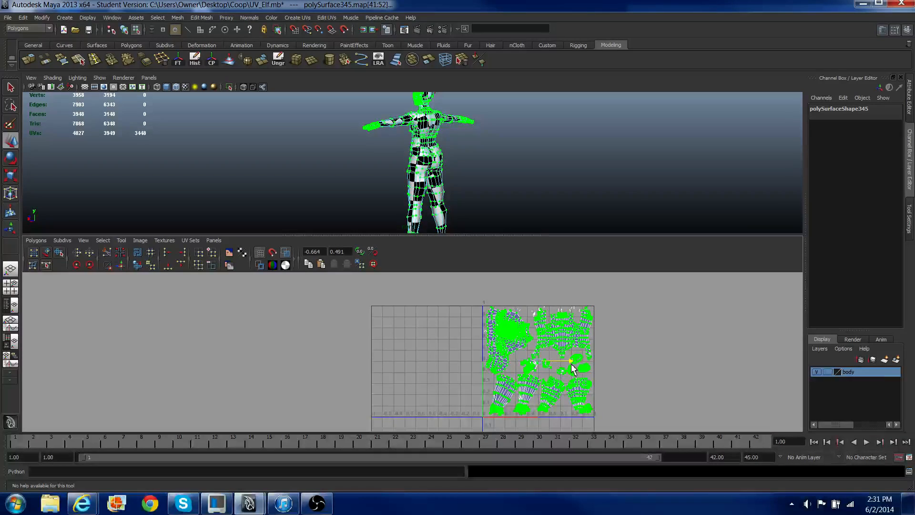
click(13, 18)
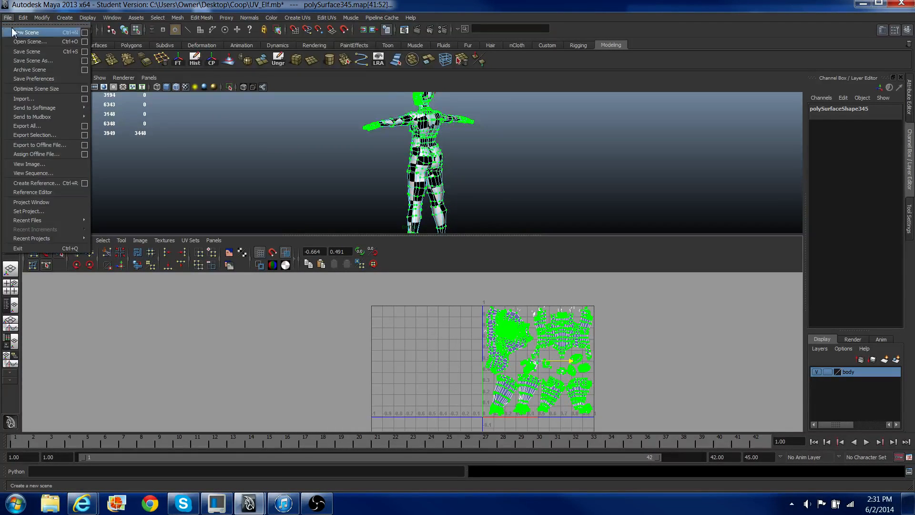
mouse_move(38, 110)
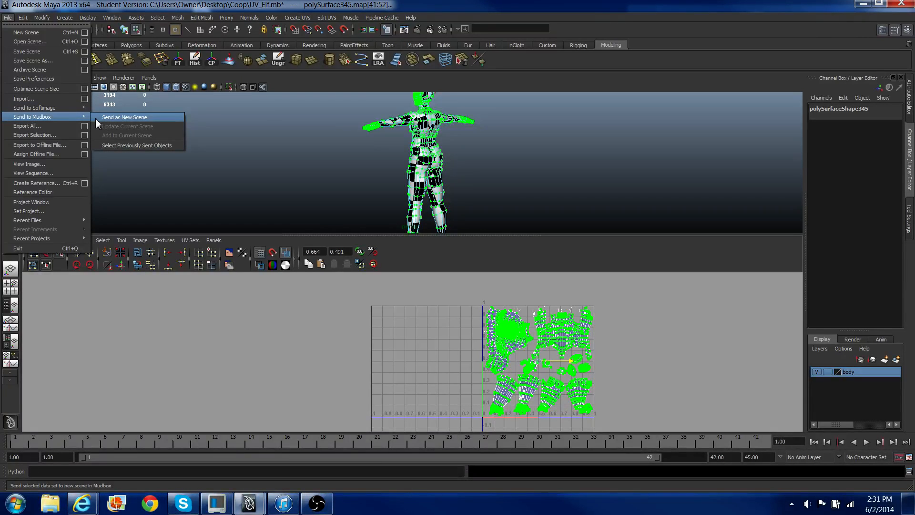
click(235, 135)
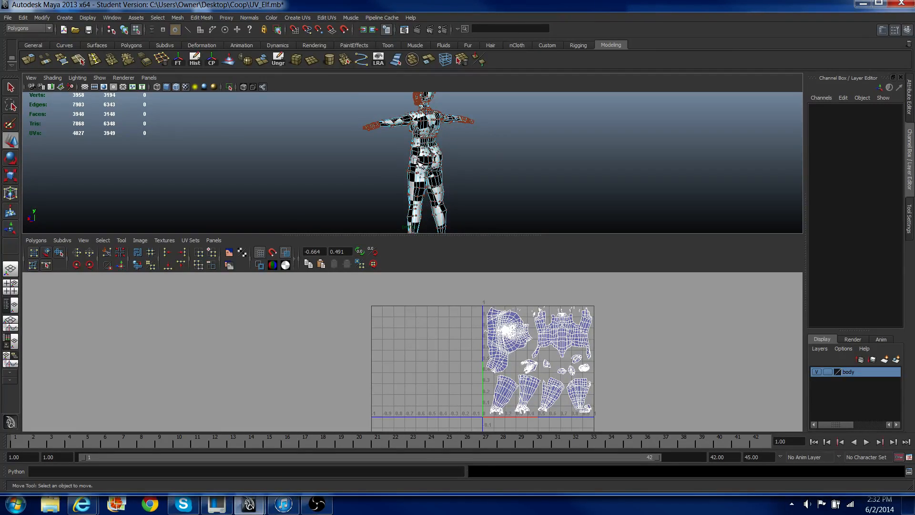
Step: Return to object mode and select the elf's body mesh
right_drag(412, 157, 455, 148)
click(430, 159)
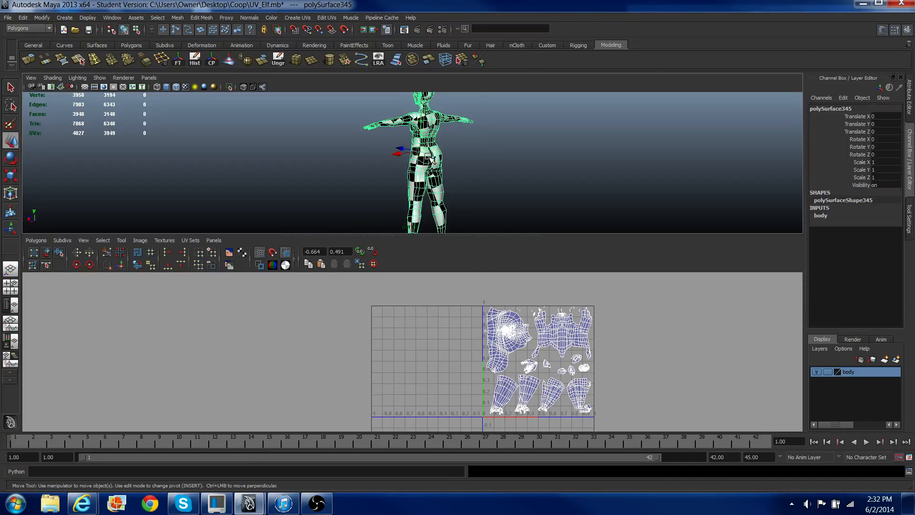